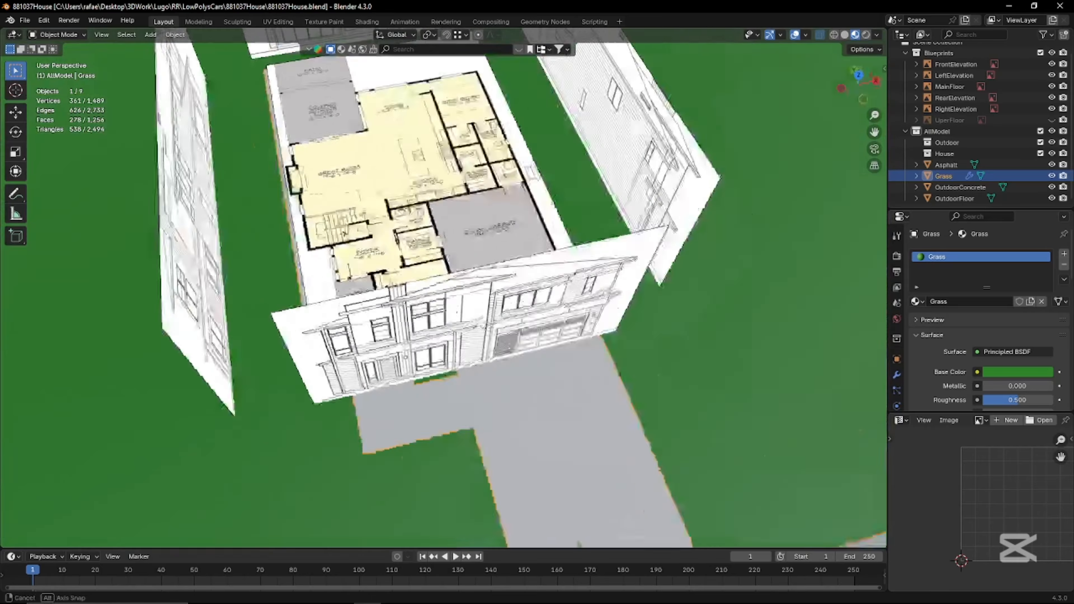
# Open the OutdoorFloor mesh for editing in face selection mode with nothing selected
pyautogui.scroll(5, 526, 354)
pyautogui.moveTo(525, 354); pyautogui.dragTo(499, 332, button='middle')
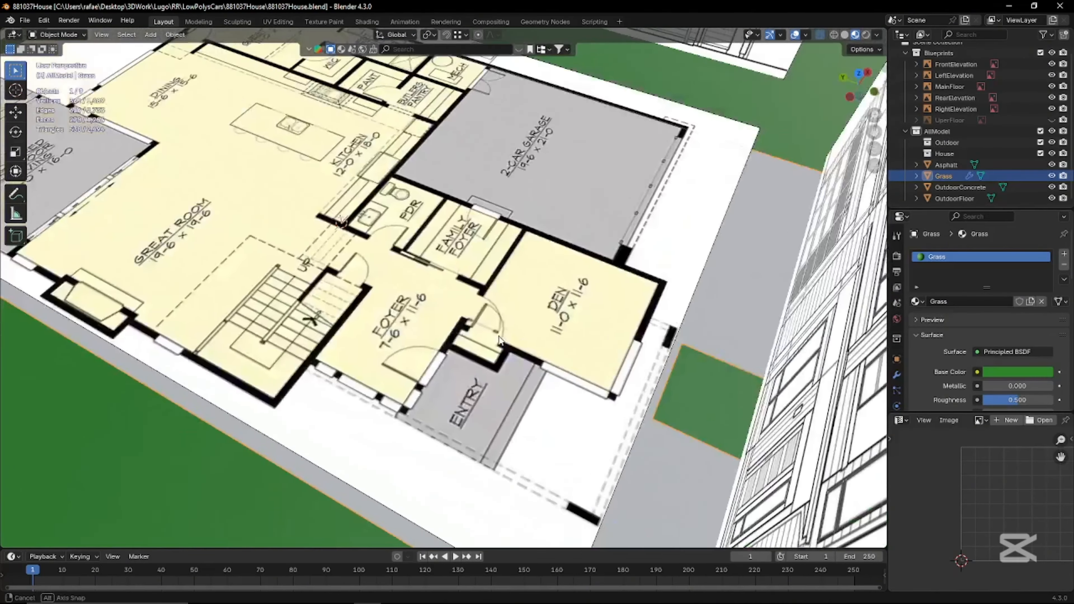
pyautogui.keyDown('shift'); pyautogui.moveTo(666, 473); pyautogui.dragTo(613, 380, button='middle'); pyautogui.keyUp('shift')
pyautogui.click(613, 381)
pyautogui.press('Tab')
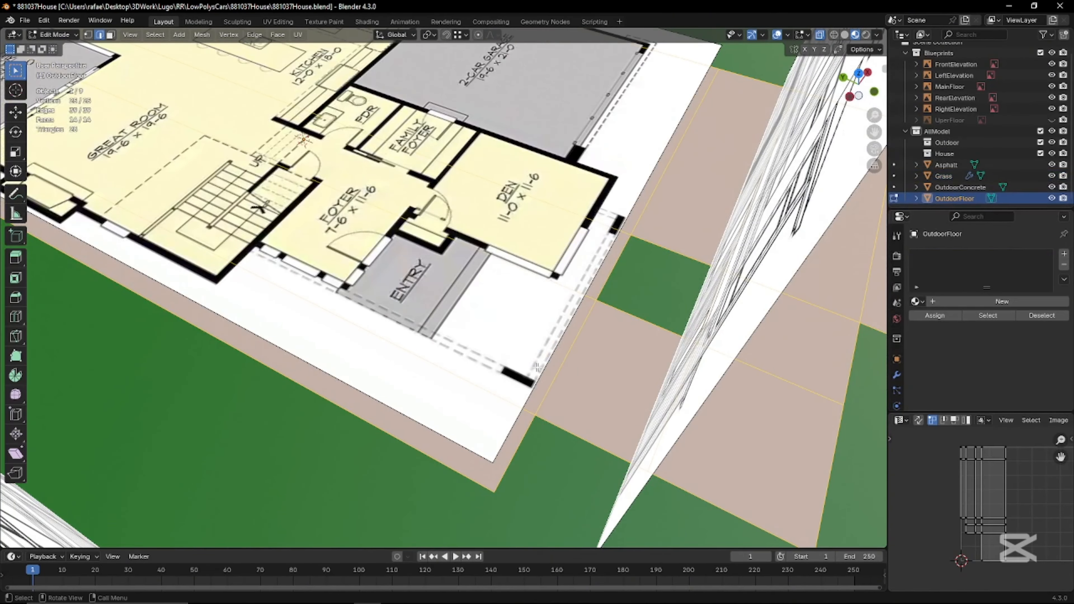
pyautogui.press('3')
pyautogui.hotkey('alt', 'a')
pyautogui.moveTo(535, 368); pyautogui.dragTo(529, 314, button='middle')
pyautogui.scroll(1, 528, 314)
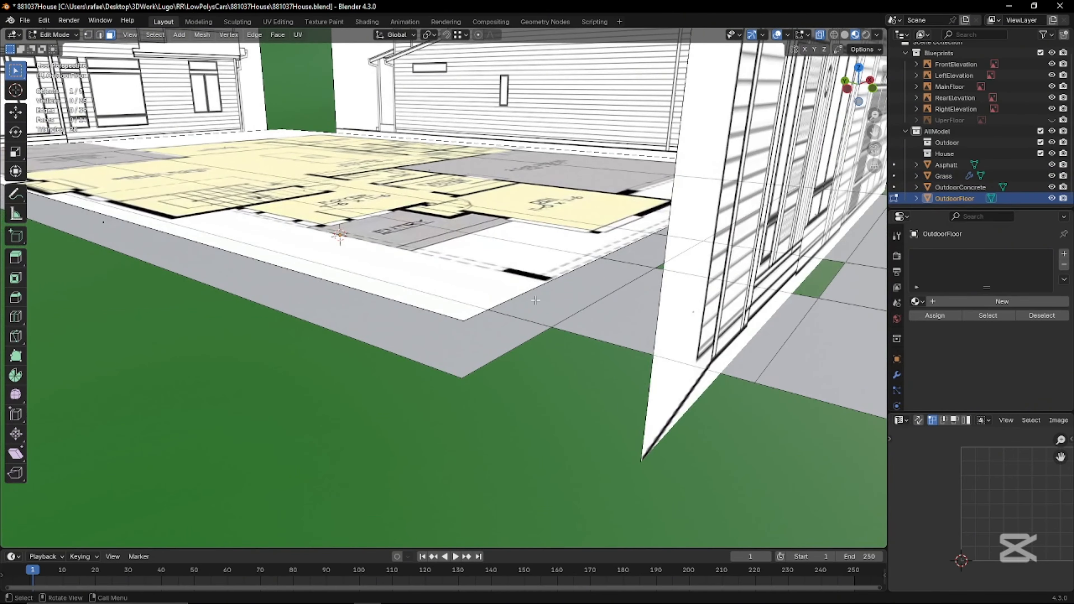
# Duplicate the OutdoorFloor face at the house's front corner and raise the copy 0.18 m along Z
pyautogui.hotkey('alt', 'z')
pyautogui.click(558, 309)
pyautogui.hotkey('shift', 'd')
pyautogui.rightClick(563, 317)
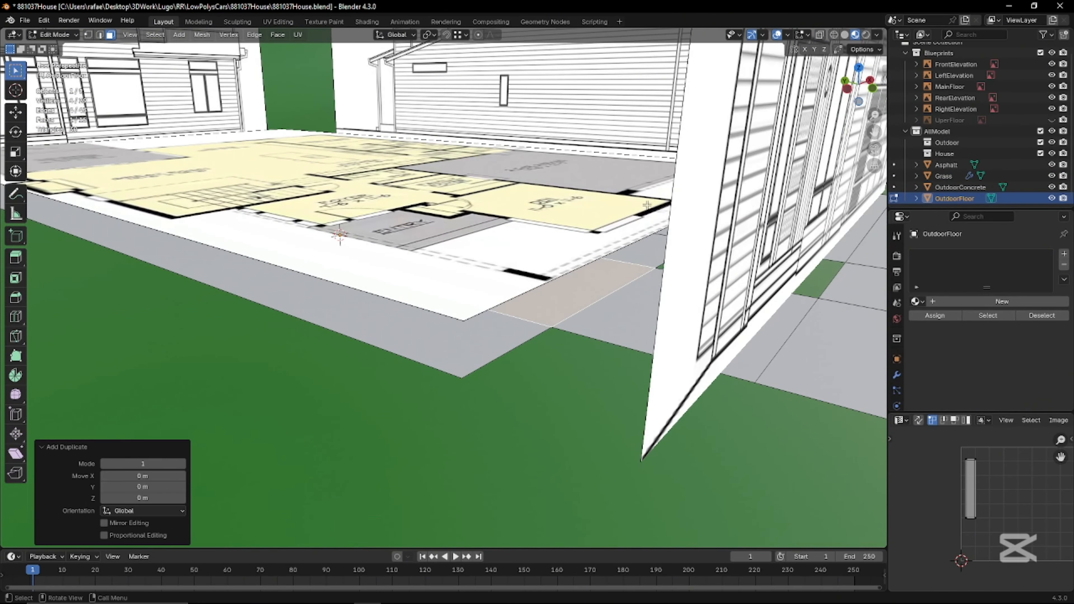
pyautogui.press('n')
pyautogui.press('n')
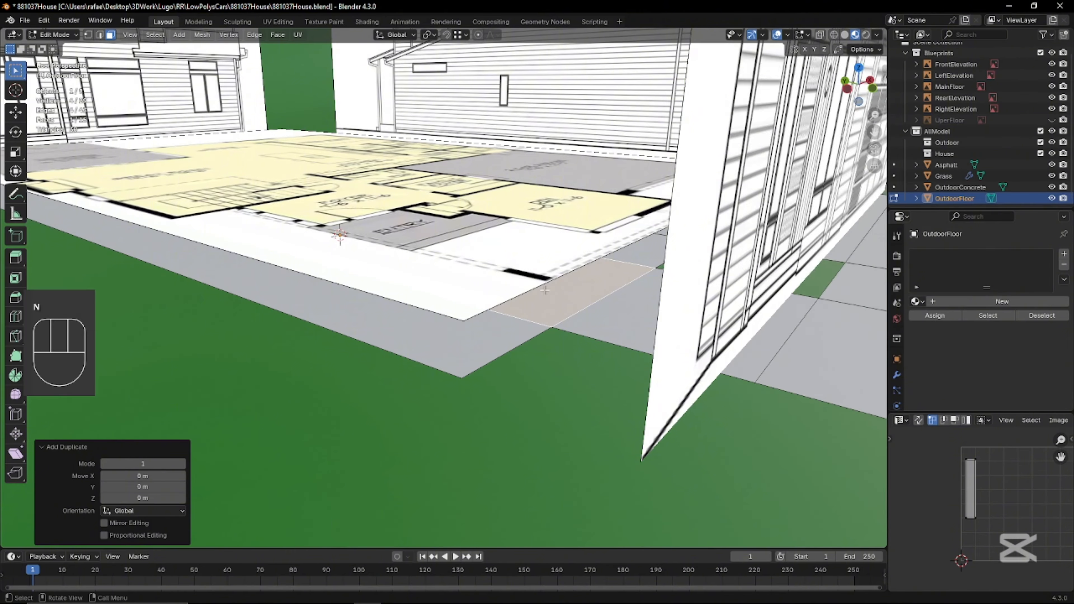
pyautogui.keyDown('shift'); pyautogui.moveTo(751, 65); pyautogui.dragTo(745, 178, button='middle'); pyautogui.keyUp('shift')
pyautogui.write('gz.18')
pyautogui.press('KP_Enter')
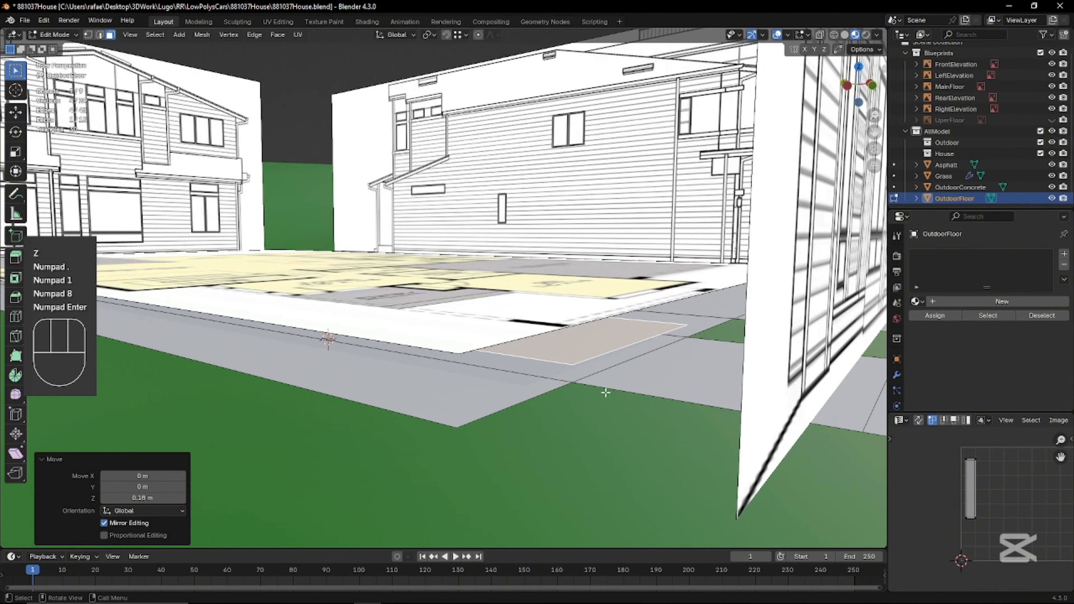
# Separate the raised face from OutdoorFloor into its own object and return to Object Mode
pyautogui.press('2')
pyautogui.press('ctrl+KP_Add')
pyautogui.press('ctrl+KP_Add')
pyautogui.press('ctrl+KP_Add')
pyautogui.press('p')
pyautogui.click(607, 364)
pyautogui.press('Tab')
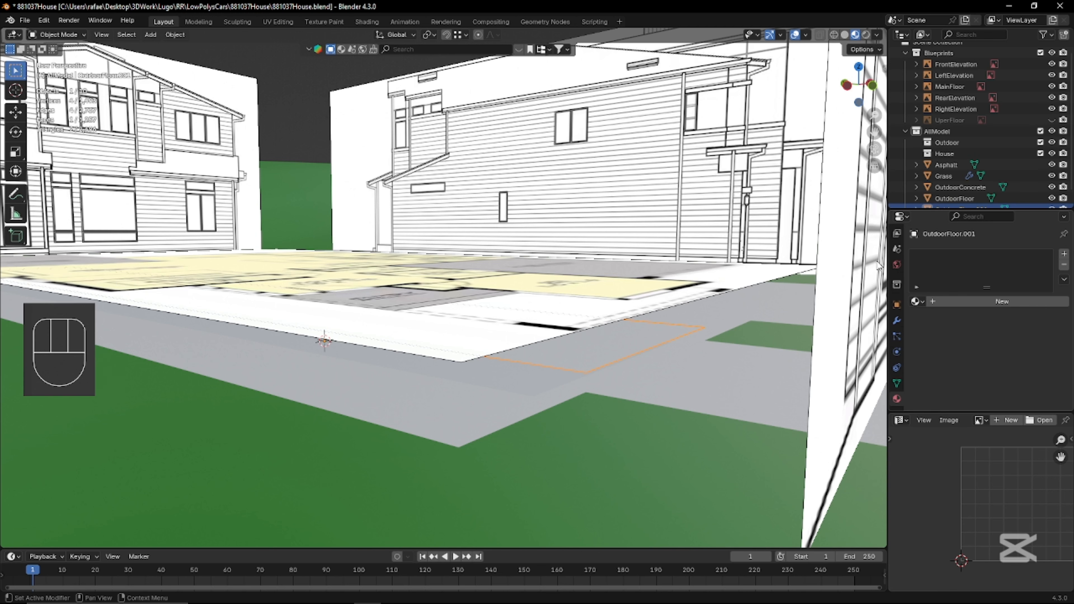
# Lower the MainFloor blueprint about 0.39 m along Z
pyautogui.click(520, 332)
pyautogui.press('g')
pyautogui.press('z')
pyautogui.click(593, 486)
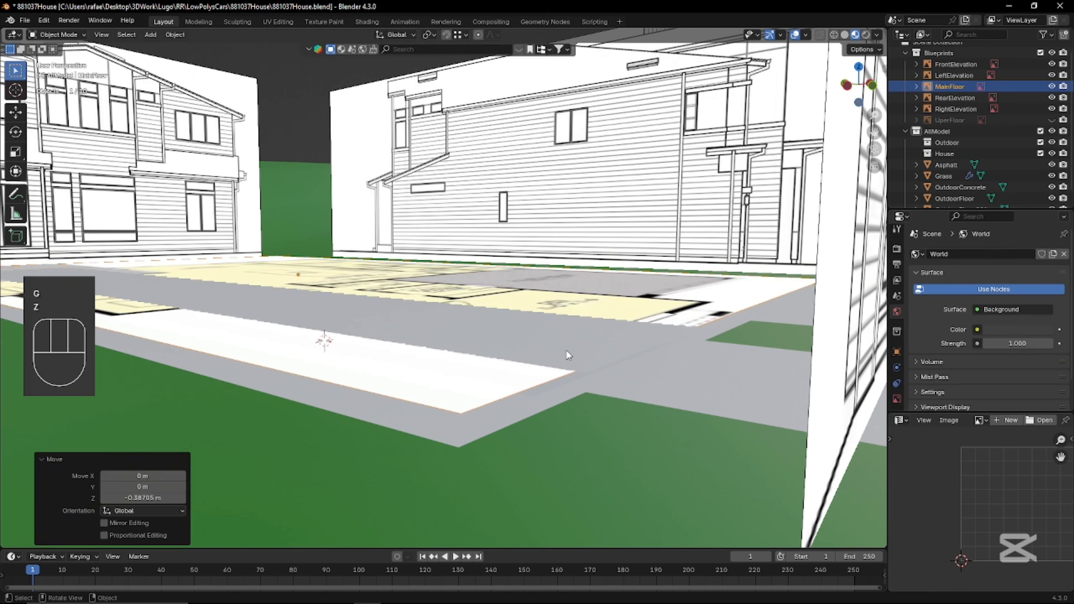
# Isolate the MainFloor blueprint and the separated floor strip in local view, seen from the top
pyautogui.press('Tab')
pyautogui.press('Tab')
pyautogui.keyDown('shift'); pyautogui.click(518, 378); pyautogui.keyUp('shift')
pyautogui.press('KP_Divide')
pyautogui.press('KP_7')
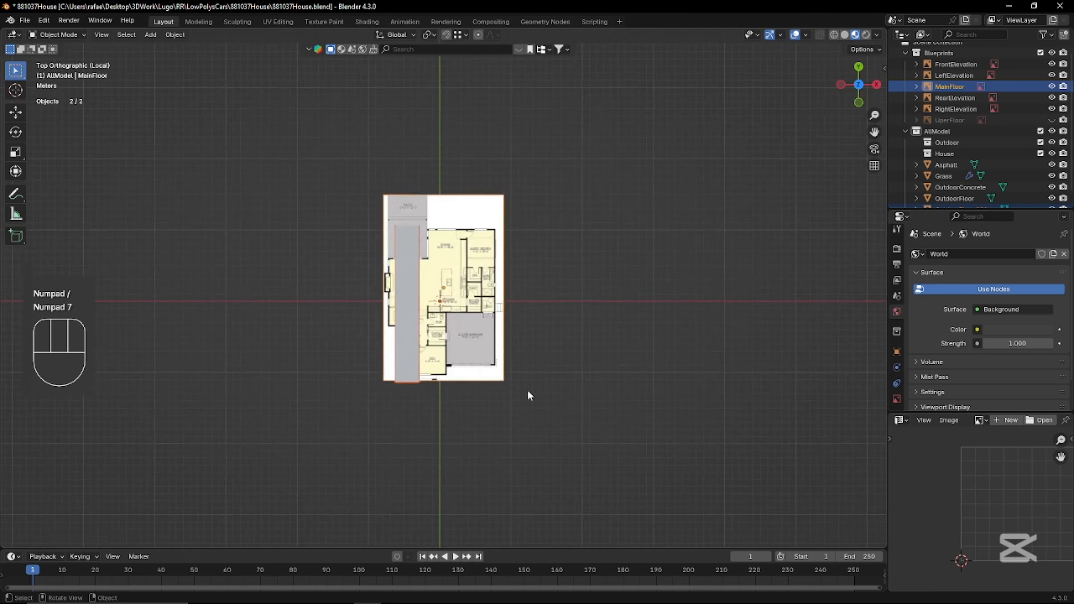
pyautogui.scroll(1, 428, 245)
pyautogui.press('Tab')
pyautogui.press('2')
pyautogui.hotkey('ctrl', 'z')
pyautogui.press('Tab')
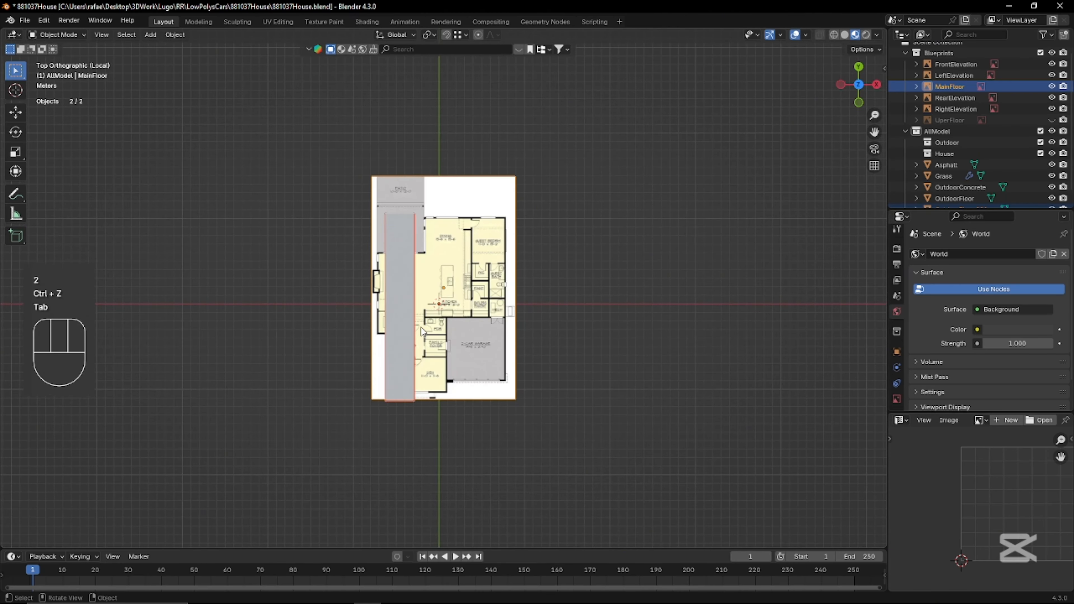
# In wireframe display, move the floor strip's rear edge about 16.77 m along negative Y to the back line of the entry
pyautogui.press('Tab')
pyautogui.press('z')
pyautogui.click(310, 285)
pyautogui.click(400, 215)
pyautogui.keyDown('shift'); pyautogui.moveTo(445, 364); pyautogui.dragTo(545, 341, button='middle'); pyautogui.keyUp('shift')
pyautogui.scroll(2, 544, 341)
pyautogui.press('g')
pyautogui.press('y')
pyautogui.click(541, 517)
pyautogui.scroll(5, 613, 470)
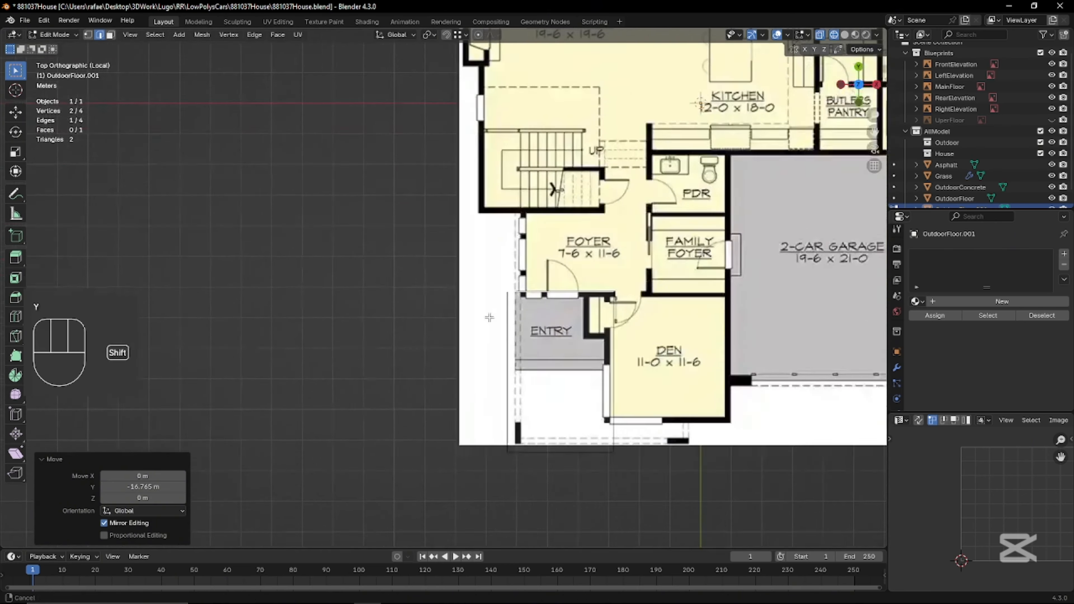
# Move the strip's front edge about 2.7 m along Y to the front line of the entry
pyautogui.click(655, 473)
pyautogui.press('g')
pyautogui.press('y')
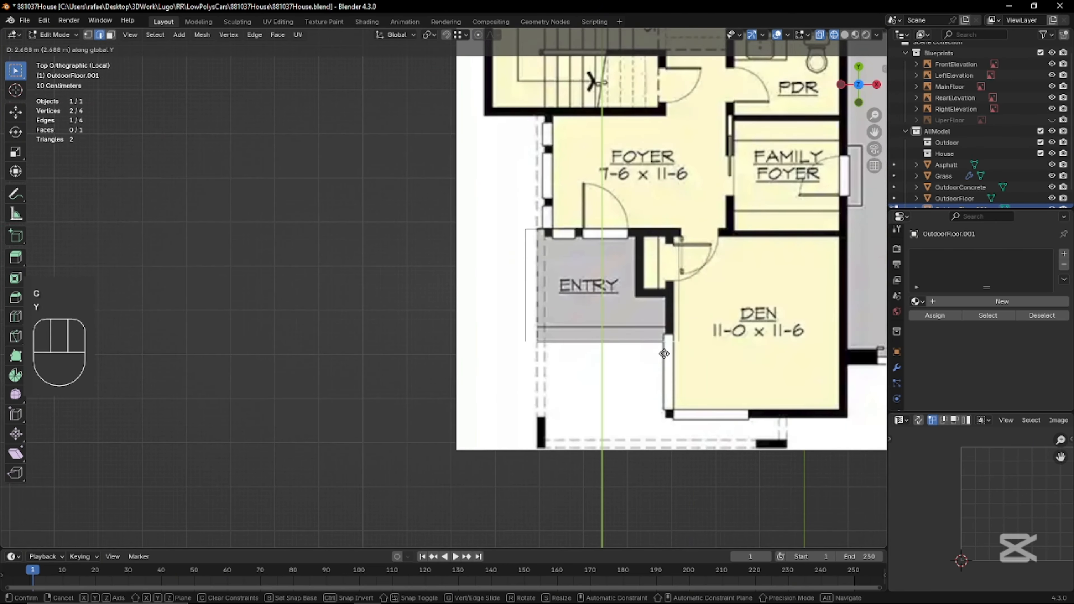
pyautogui.click(664, 354)
# Move the strip's outer side edge along X onto the outer boundary of the entry in the blueprint
pyautogui.scroll(3, 635, 343)
pyautogui.scroll(-1, 533, 391)
pyautogui.press('g')
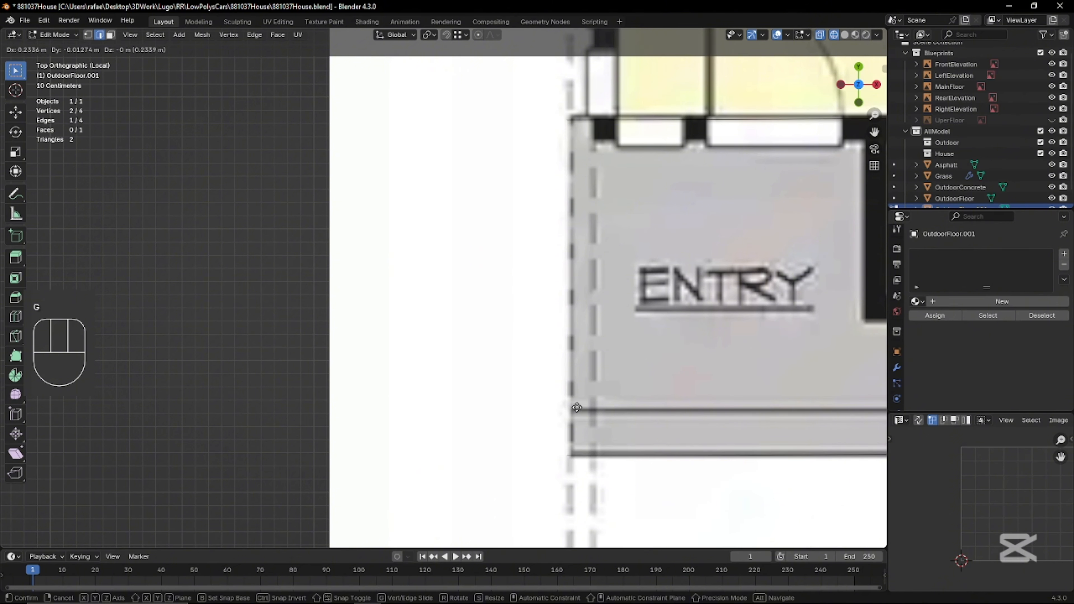
pyautogui.press('Escape')
pyautogui.press('g')
pyautogui.press('x')
pyautogui.click(614, 412)
# Move the entry floor's front edge back 0.3 m along Y and extrude it forward 0.3 m as a step tread
pyautogui.click(641, 453)
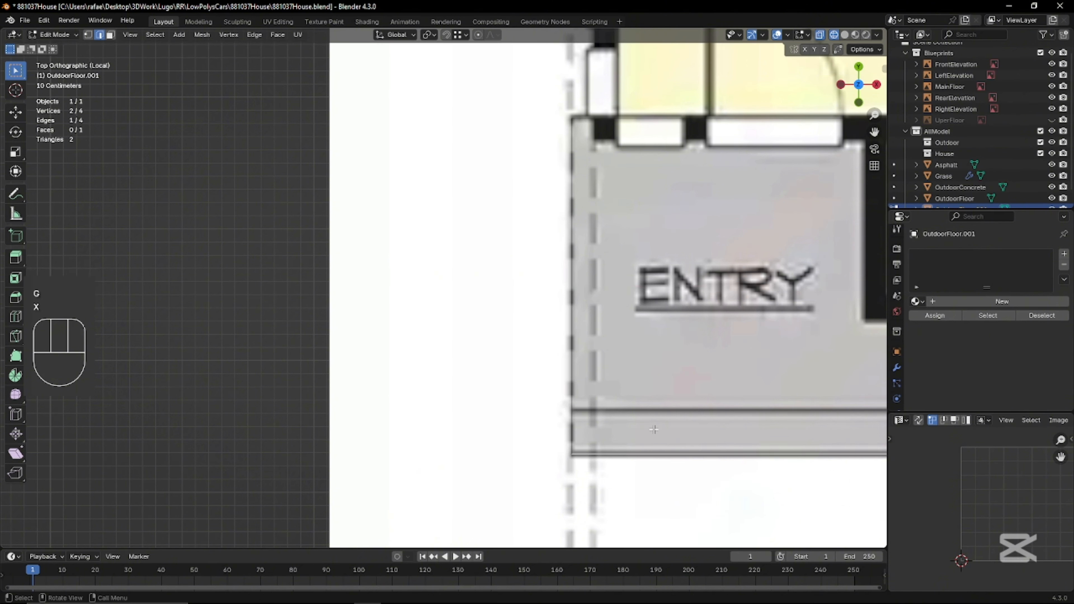
pyautogui.write('gy.3')
pyautogui.press('KP_Enter')
pyautogui.write('e')
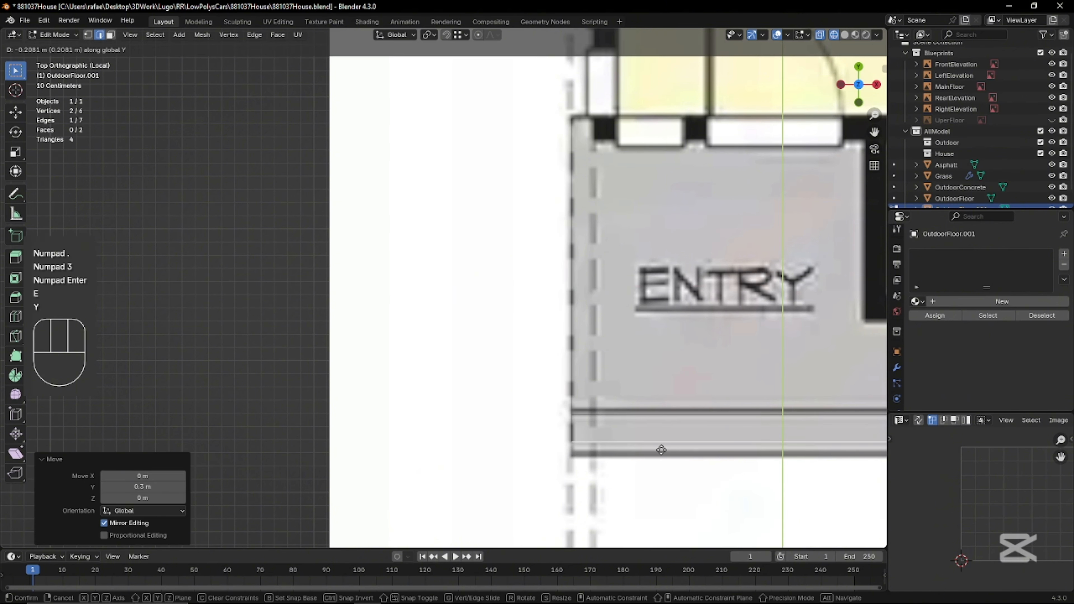
pyautogui.write('y-.3')
pyautogui.press('KP_Enter')
# Turn off X-ray and select the large entry landing face behind the step tread
pyautogui.scroll(-4, 583, 357)
pyautogui.moveTo(582, 357); pyautogui.dragTo(575, 303, button='middle')
pyautogui.press('2')
pyautogui.hotkey('alt', 'z')
pyautogui.press('3')
pyautogui.click(575, 292)
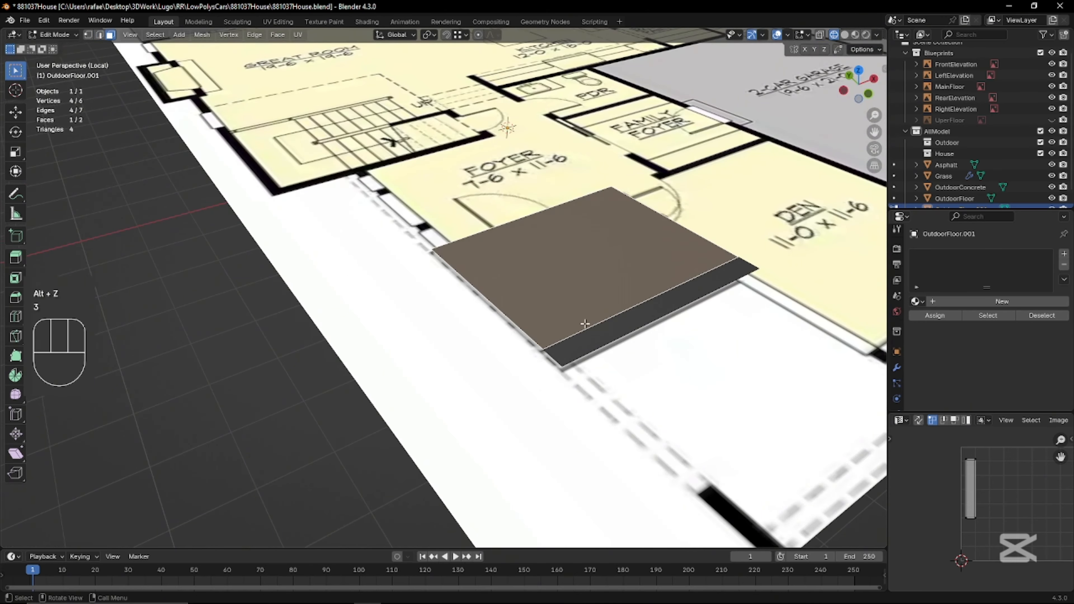
pyautogui.moveTo(634, 377); pyautogui.dragTo(641, 352, button='middle')
pyautogui.hotkey('alt', 'e')
pyautogui.press('Escape')
pyautogui.hotkey('alt', 'e')
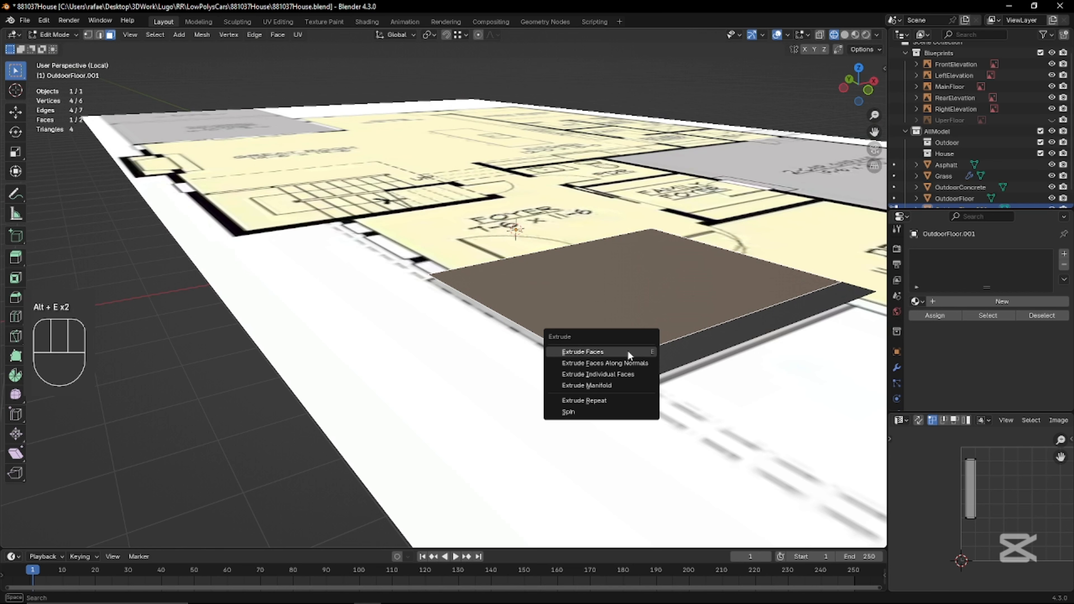
pyautogui.press('Escape')
# Extrude the entry landing face upward 0.18 m along Z
pyautogui.hotkey('alt', 'e')
pyautogui.click(628, 361)
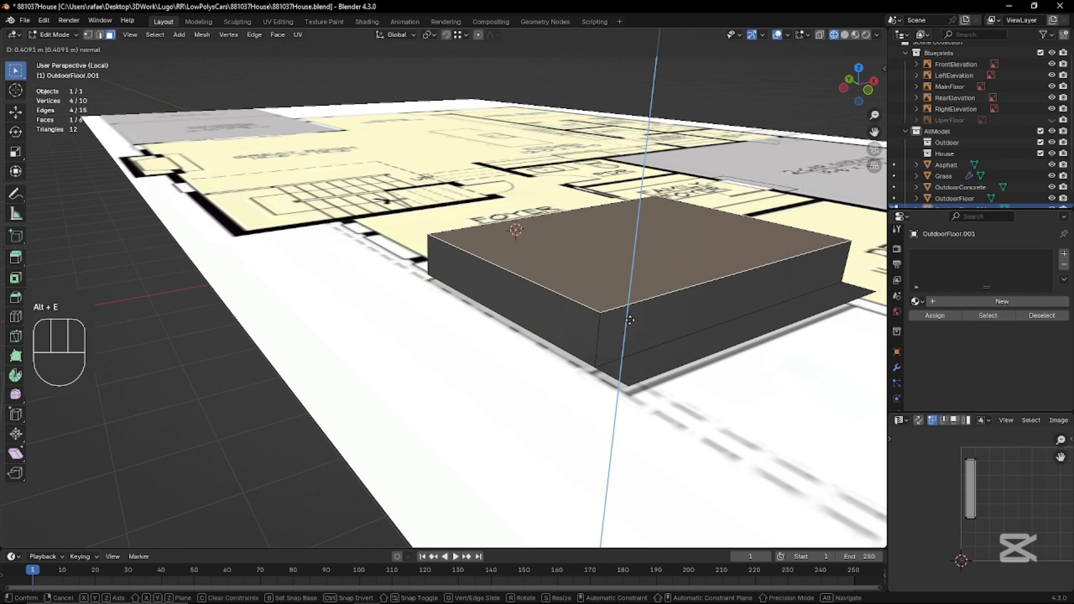
pyautogui.press('Escape')
pyautogui.press('g')
pyautogui.press('z')
pyautogui.press('KP_Decimal')
pyautogui.press('KP_1')
pyautogui.press('KP_5')
pyautogui.press('KP_Enter')
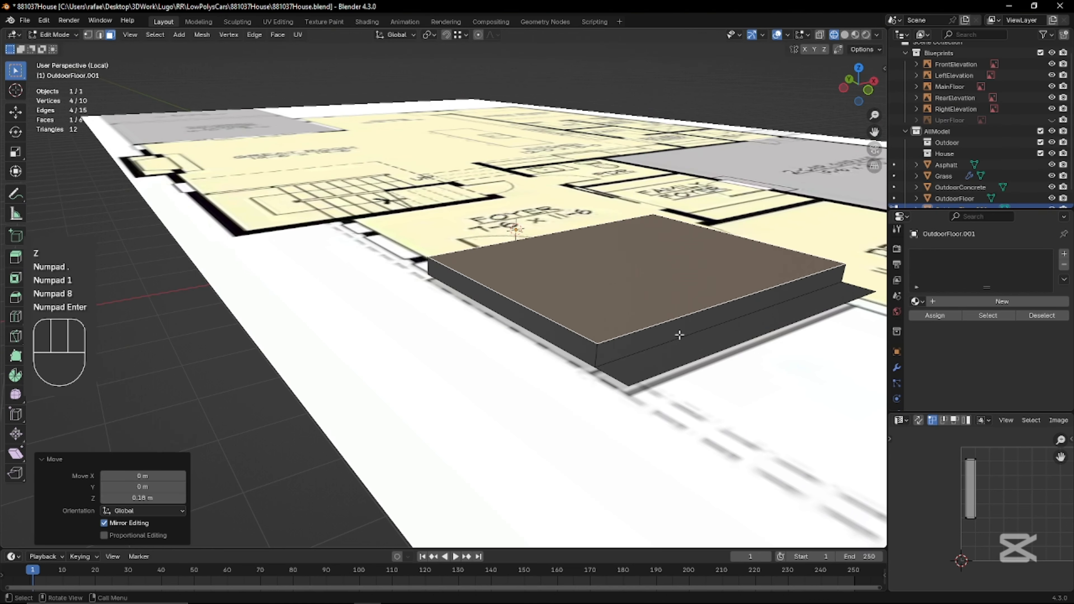
# Extrude the open bottom border of the entry platform downward 0.18 m along Z
pyautogui.scroll(-2, 678, 334)
pyautogui.press('2')
pyautogui.keyDown('alt'); pyautogui.click(613, 372); pyautogui.keyUp('alt')
pyautogui.scroll(-1, 625, 375)
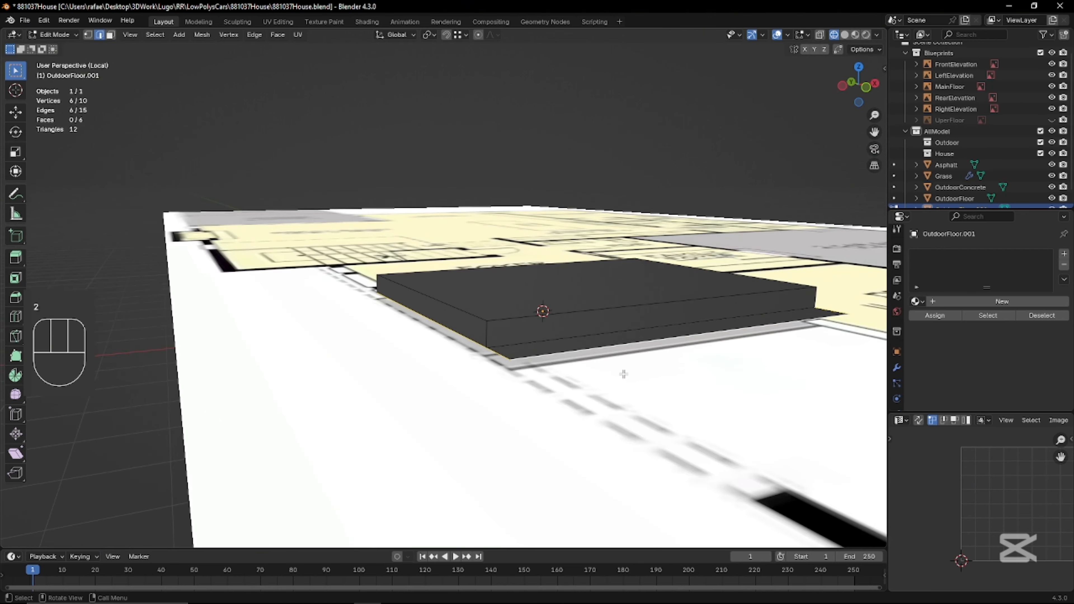
pyautogui.press('e')
pyautogui.press('z')
pyautogui.press('Escape')
pyautogui.press('g')
pyautogui.press('z')
pyautogui.press('KP_Subtract')
pyautogui.press('KP_Decimal')
pyautogui.press('KP_1')
pyautogui.press('KP_8')
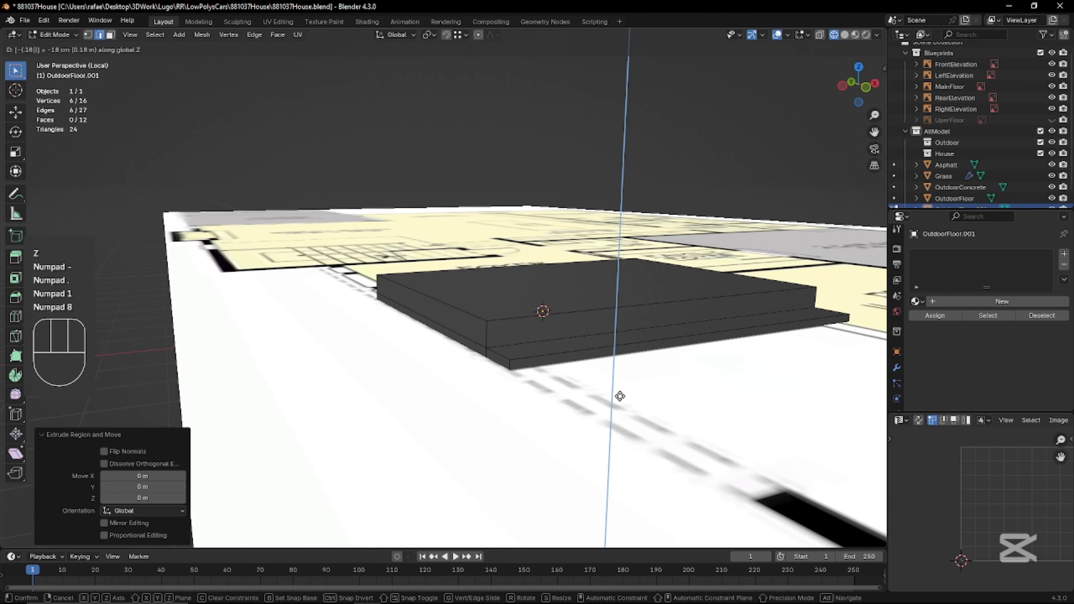
pyautogui.press('KP_Enter')
# In top view with X-ray on, move the platform's den-side vertices about 0.3 m along negative X to the den wall
pyautogui.moveTo(620, 396); pyautogui.dragTo(604, 439, button='middle')
pyautogui.press('KP_7')
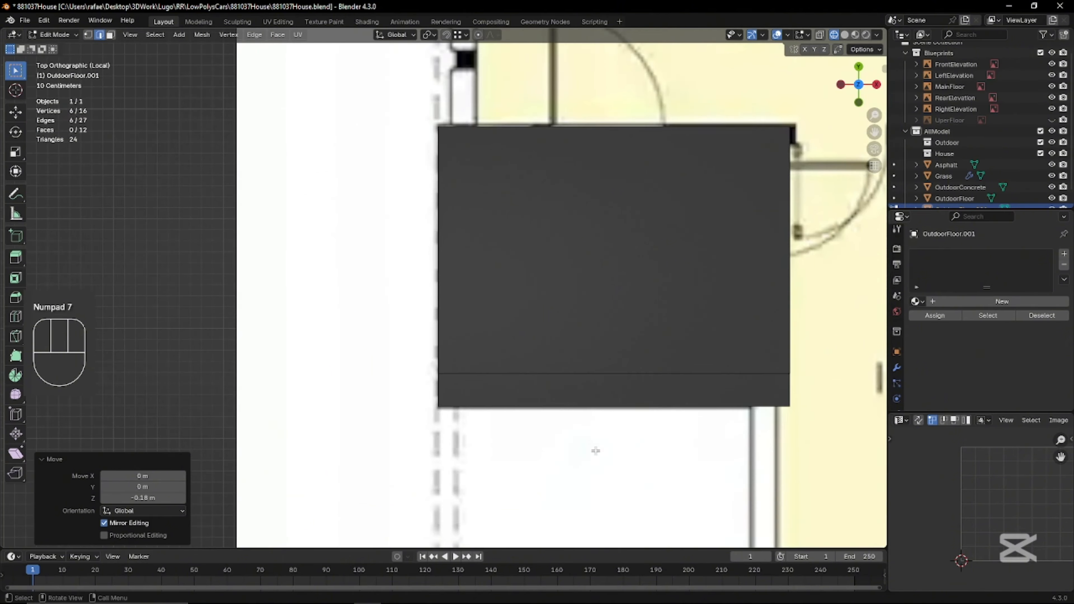
pyautogui.scroll(-6, 639, 418)
pyautogui.keyDown('shift'); pyautogui.moveTo(662, 338); pyautogui.dragTo(667, 364, button='middle'); pyautogui.keyUp('shift')
pyautogui.scroll(4, 564, 298)
pyautogui.hotkey('alt', 'z')
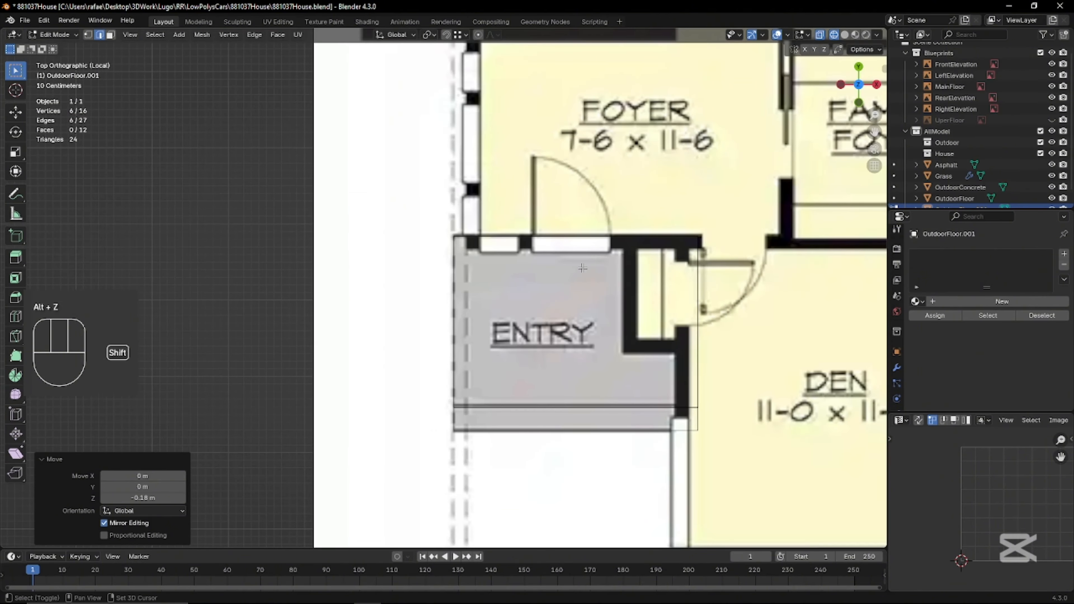
pyautogui.keyDown('shift'); pyautogui.moveTo(583, 267); pyautogui.dragTo(569, 296, button='middle'); pyautogui.keyUp('shift')
pyautogui.keyDown('alt'); pyautogui.click(677, 360); pyautogui.keyUp('alt')
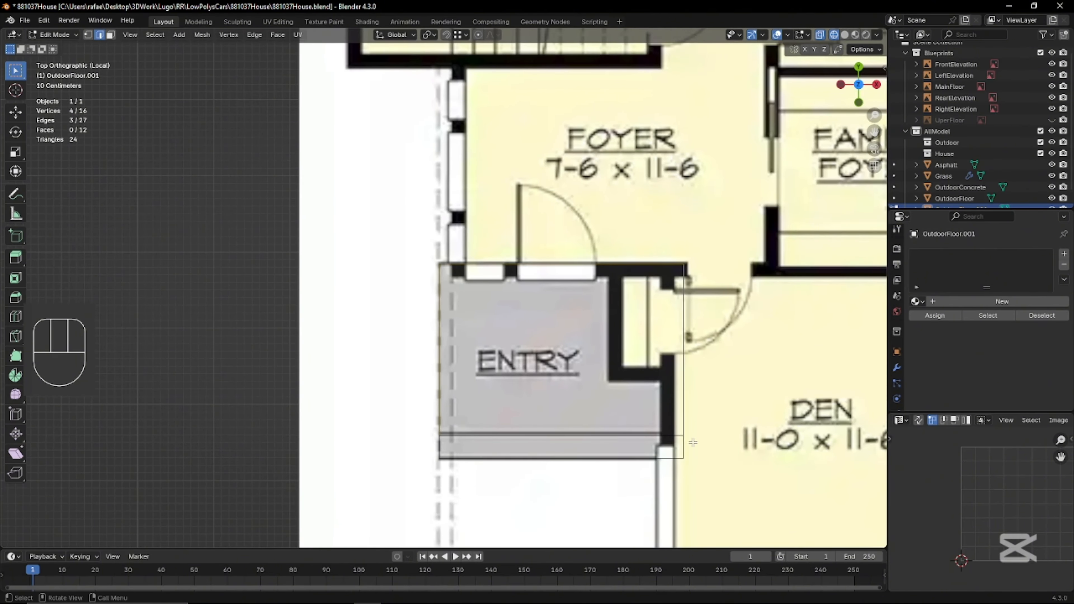
pyautogui.scroll(1, 704, 444)
pyautogui.keyDown('shift'); pyautogui.moveTo(766, 527); pyautogui.dragTo(674, 463, button='middle'); pyautogui.keyUp('shift')
pyautogui.press('g')
pyautogui.press('x')
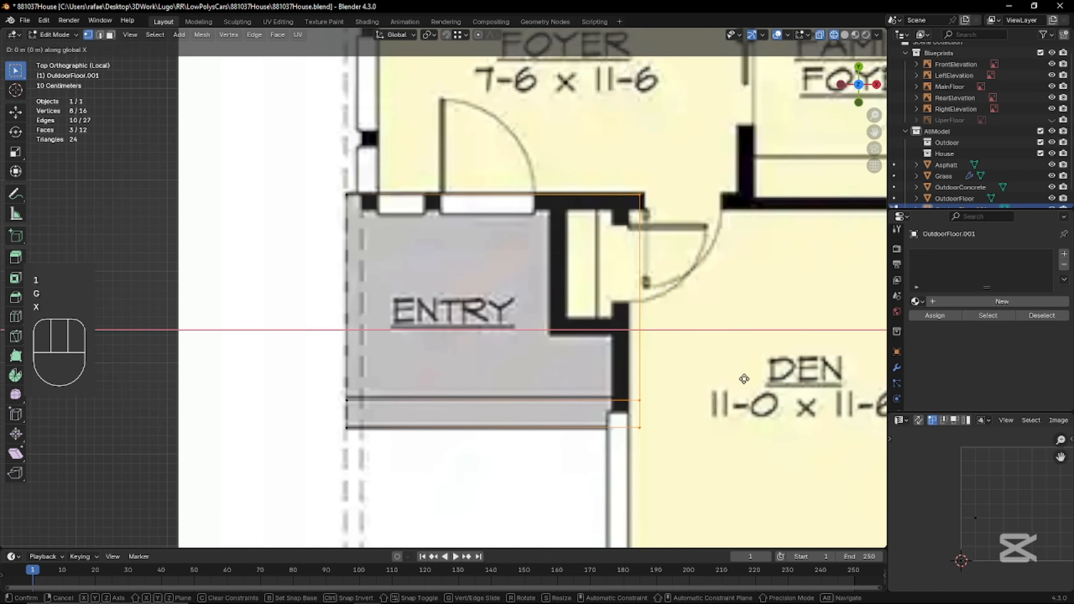
pyautogui.click(719, 379)
# Add a loop cut across the entry platform near its outer side, in line with the foyer's exterior window wall
pyautogui.scroll(-2, 719, 379)
pyautogui.keyDown('shift'); pyautogui.moveTo(512, 225); pyautogui.dragTo(594, 343, button='middle'); pyautogui.keyUp('shift')
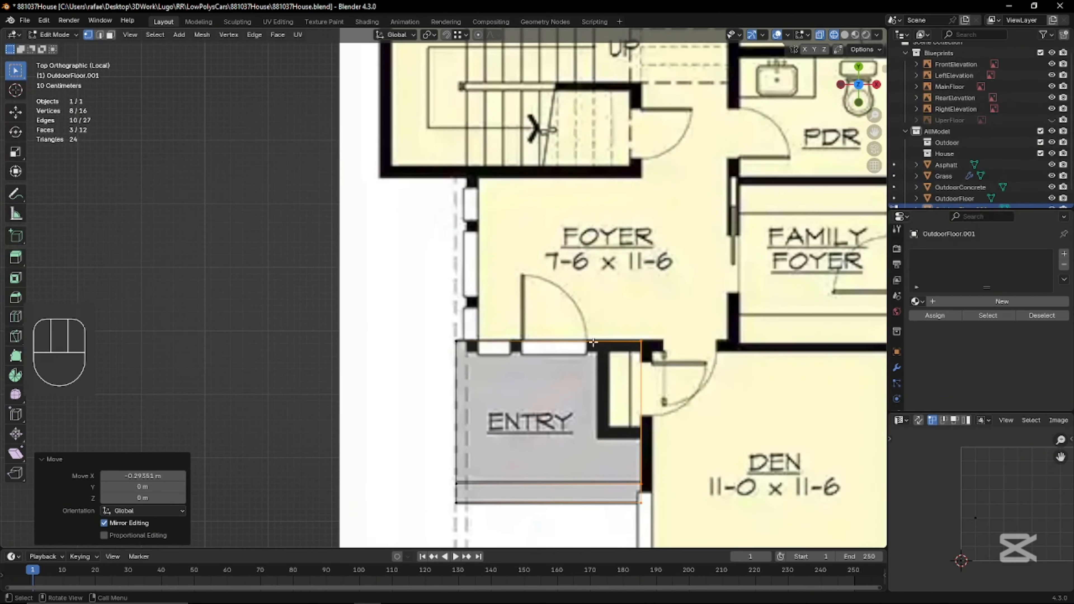
pyautogui.scroll(2, 506, 349)
pyautogui.press('2')
pyautogui.click(488, 364)
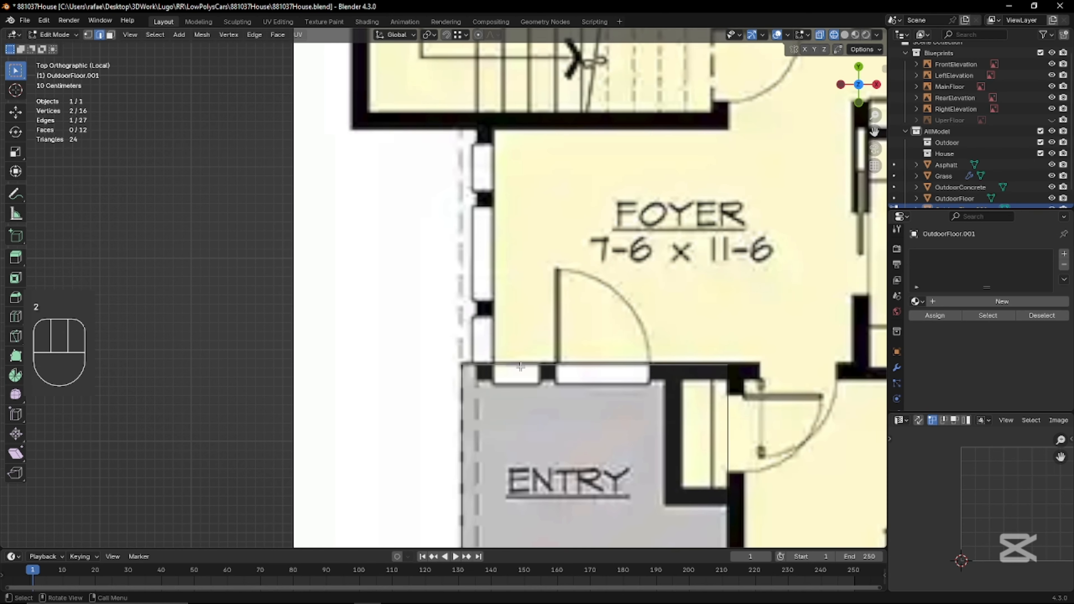
pyautogui.scroll(-1, 527, 366)
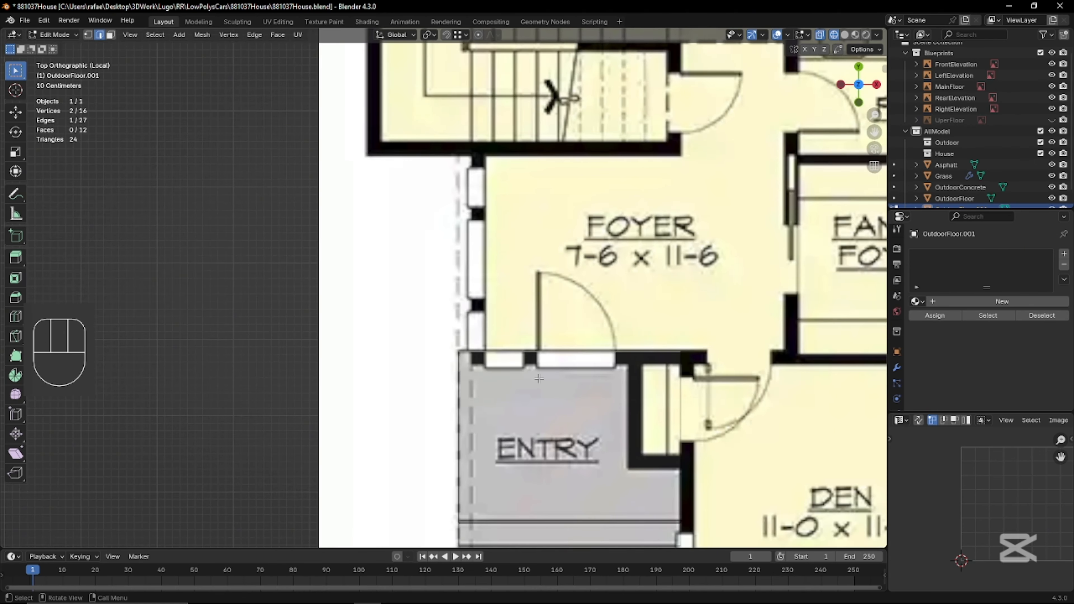
pyautogui.hotkey('ctrl', 'r')
pyautogui.click(504, 356)
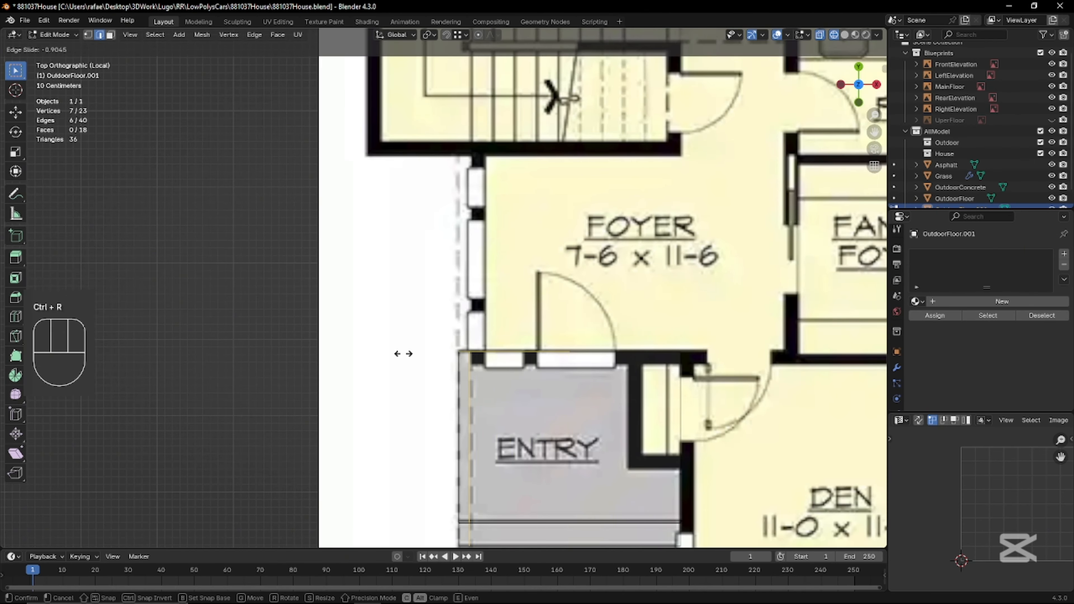
pyautogui.click(404, 354)
# Extrude the platform's rear edge about 2.6 m along Y across the foyer and align it with the stair wall
pyautogui.press('2')
pyautogui.click(567, 352)
pyautogui.press('e')
pyautogui.press('y')
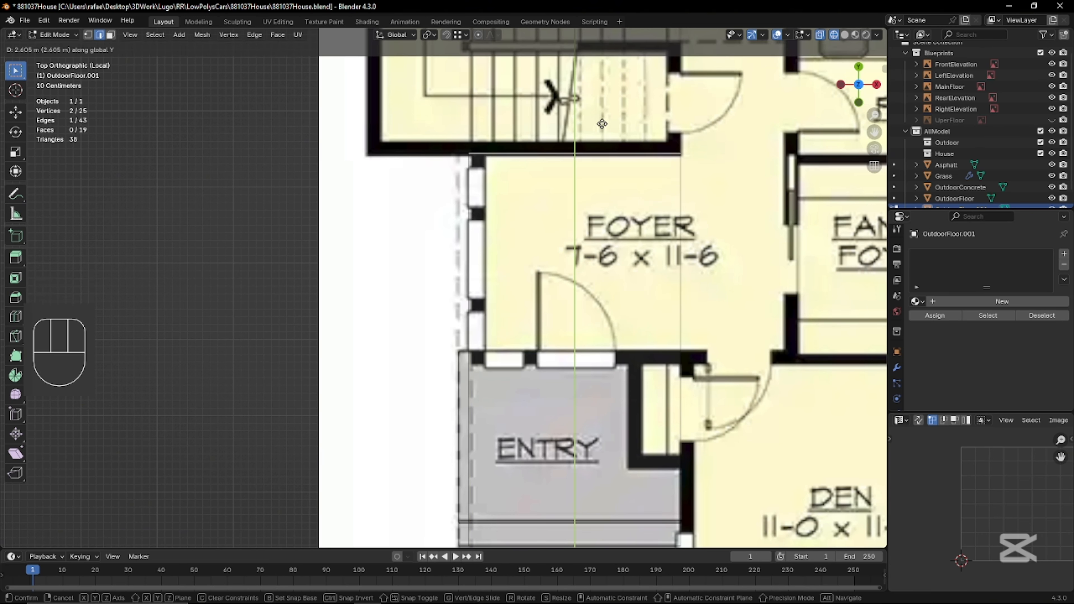
pyautogui.click(608, 112)
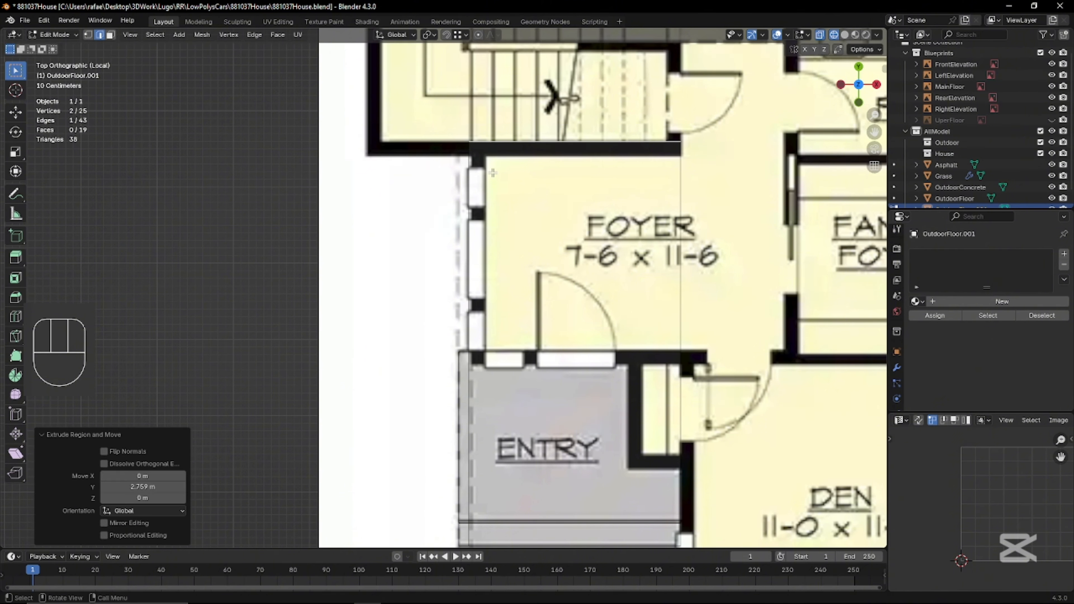
pyautogui.press('g')
pyautogui.press('y')
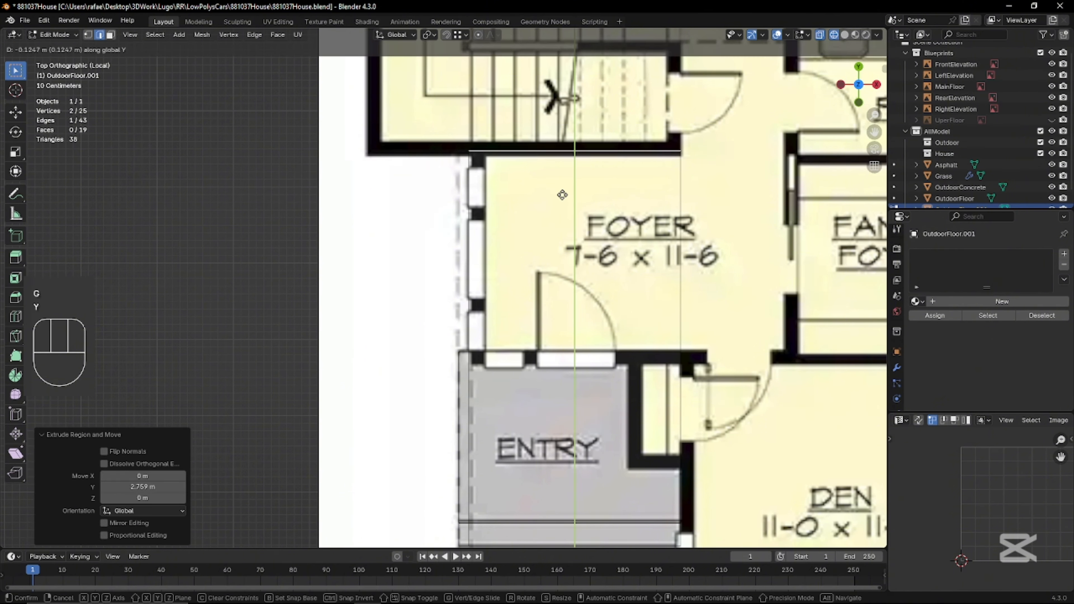
pyautogui.click(562, 194)
# Extrude the floor's rear edge along Y past the stairs to the start of the great room's fireplace bump-out
pyautogui.keyDown('shift'); pyautogui.moveTo(588, 184); pyautogui.dragTo(513, 440, button='middle'); pyautogui.keyUp('shift')
pyautogui.scroll(-2, 513, 408)
pyautogui.press('e')
pyautogui.press('y')
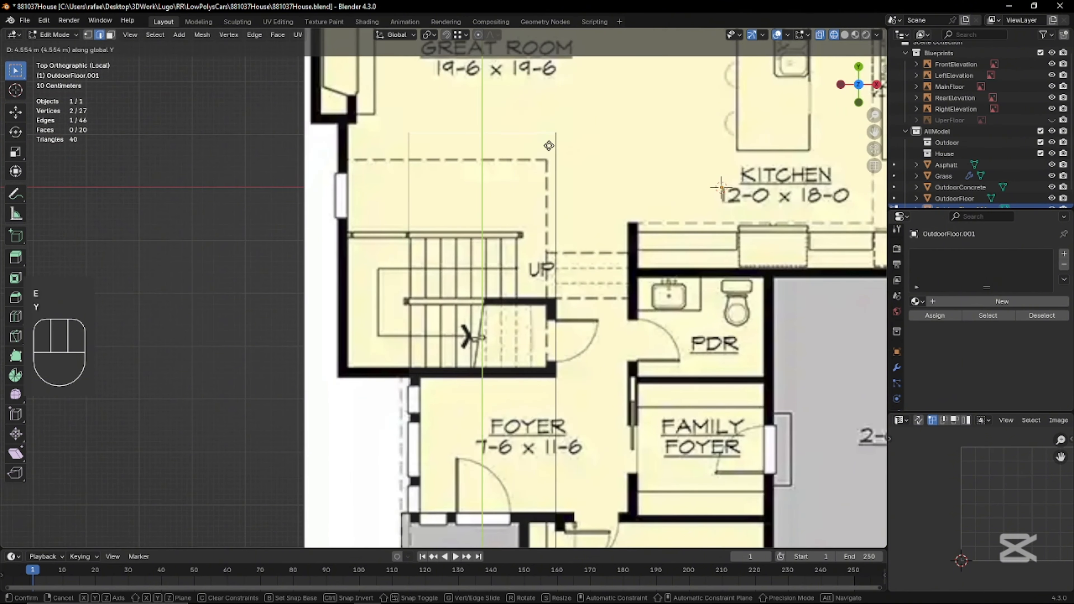
pyautogui.click(549, 145)
# Extrude the floor's side edge beside the stairs about 1.2 m along negative X to the exterior wall
pyautogui.press('e')
pyautogui.press('x')
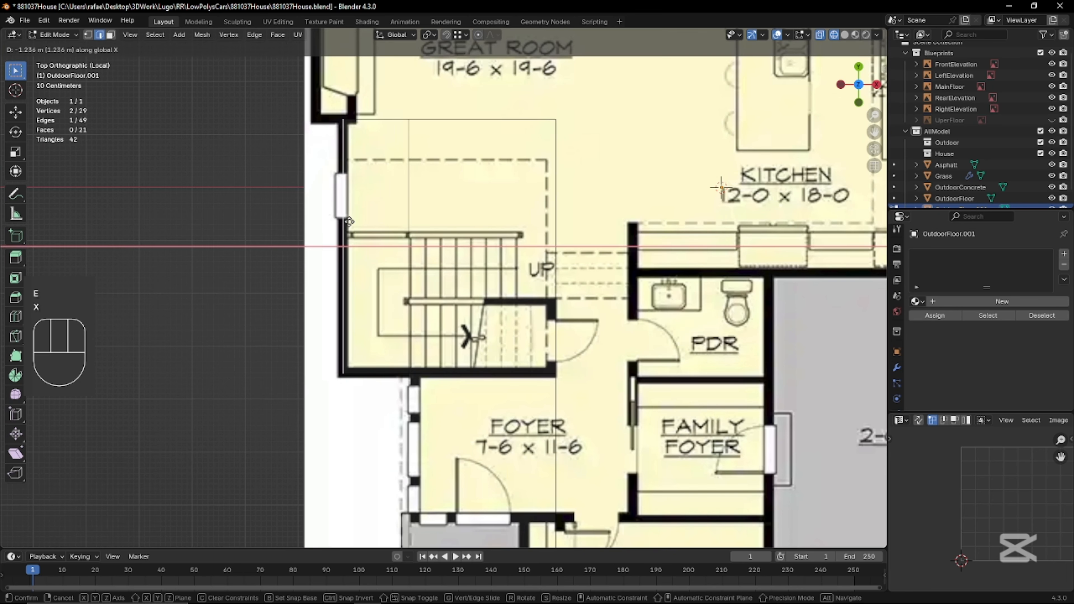
pyautogui.click(348, 222)
# Extrude the floor's rear edge along Y to the end of the fireplace bump-out, and its side edge about 0.45 m along negative X
pyautogui.keyDown('shift'); pyautogui.moveTo(425, 121); pyautogui.dragTo(452, 343, button='middle'); pyautogui.keyUp('shift')
pyautogui.press('e')
pyautogui.press('y')
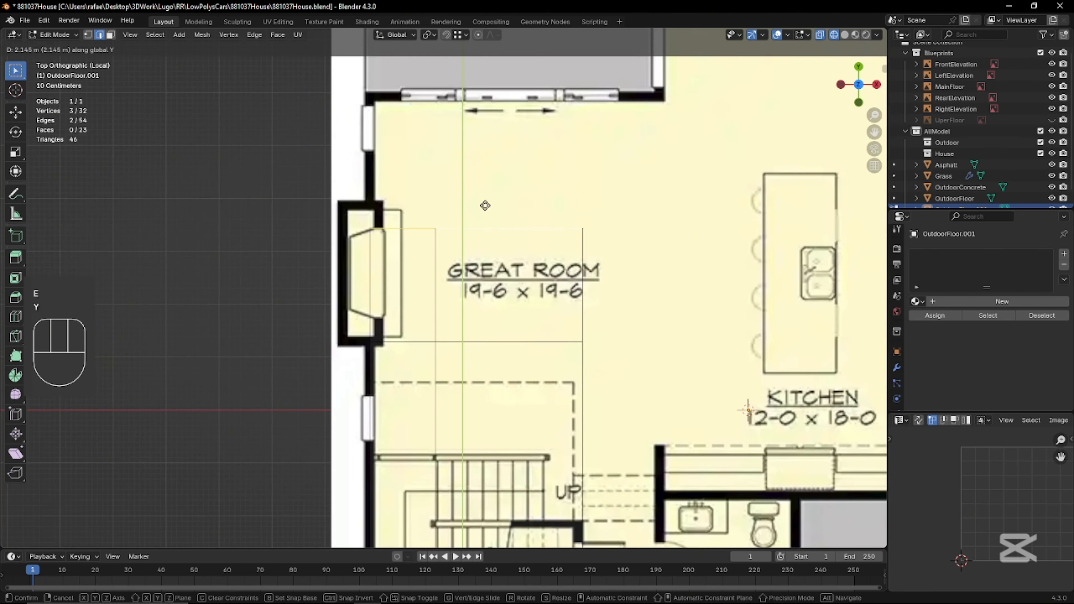
pyautogui.click(489, 182)
pyautogui.press('e')
pyautogui.press('x')
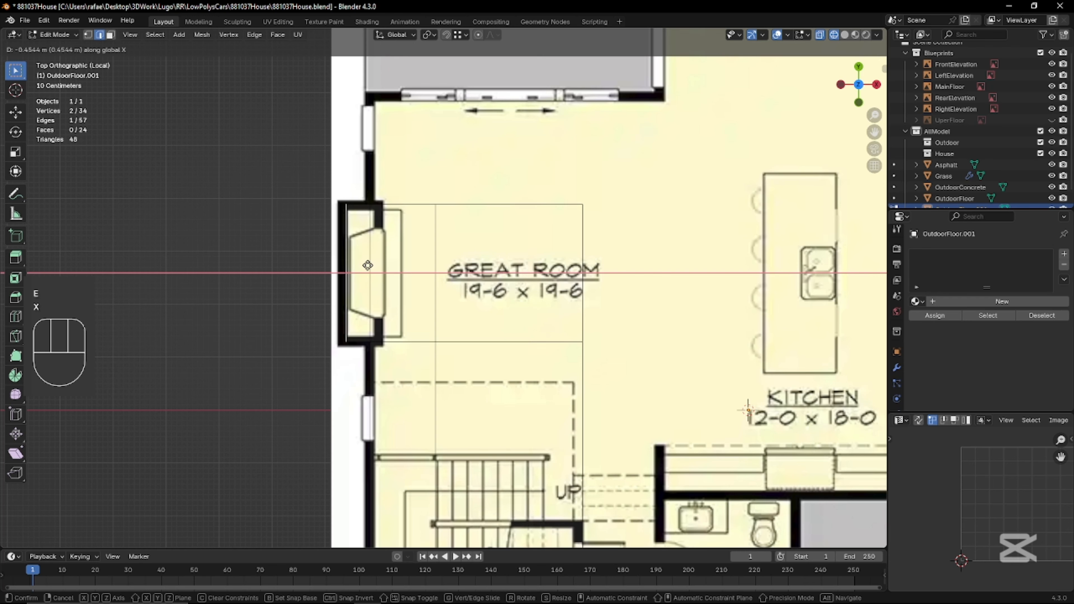
pyautogui.click(368, 265)
# Extrude the floor's rear edges along Y from the fireplace bump-out to the covered outdoor living wall
pyautogui.keyDown('shift'); pyautogui.moveTo(368, 265); pyautogui.dragTo(356, 427, button='middle'); pyautogui.keyUp('shift')
pyautogui.press('e')
pyautogui.press('y')
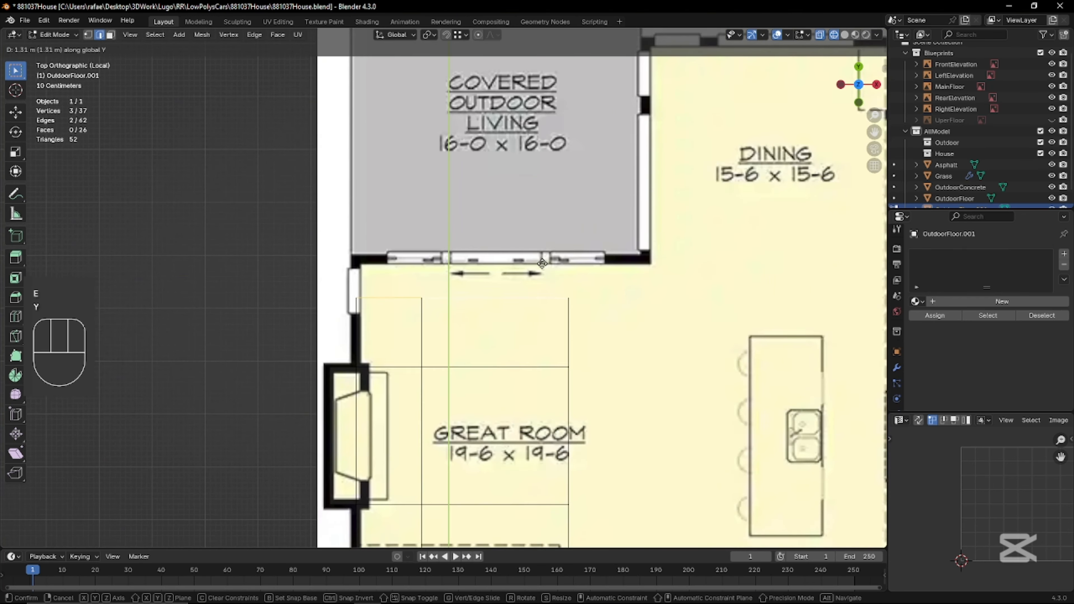
pyautogui.click(547, 227)
# Check the floor's den-side boundary edges and merge the overlapping vertices of the floor mesh
pyautogui.click(565, 337)
pyautogui.scroll(-4, 566, 337)
pyautogui.keyDown('shift'); pyautogui.moveTo(566, 337); pyautogui.dragTo(571, 154, button='middle'); pyautogui.keyUp('shift')
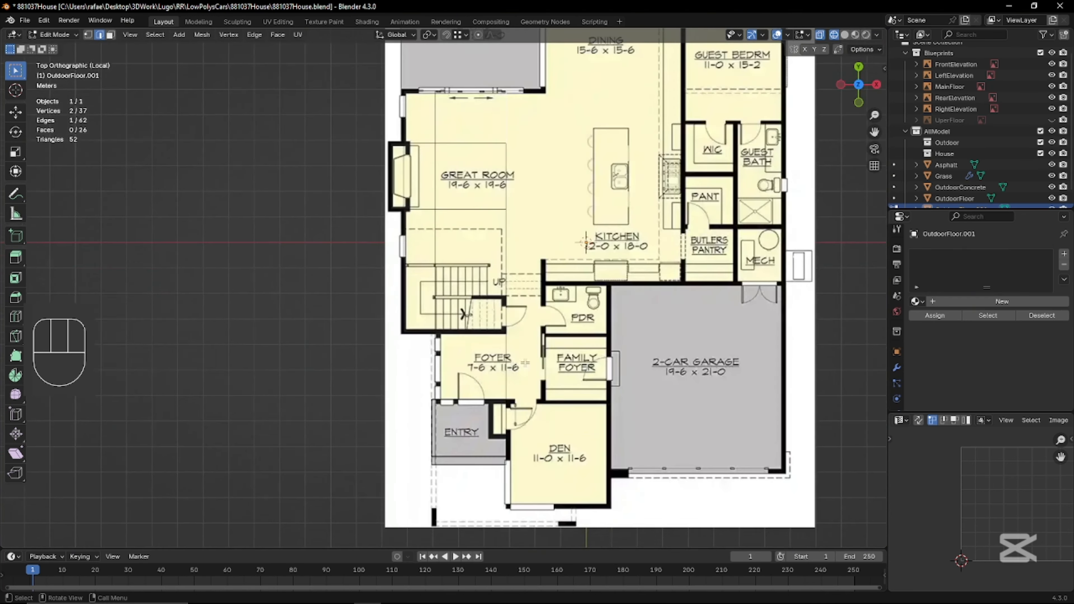
pyautogui.scroll(1, 515, 407)
pyautogui.keyDown('alt'); pyautogui.click(515, 407); pyautogui.keyUp('alt')
pyautogui.keyDown('shift'); pyautogui.moveTo(523, 452); pyautogui.dragTo(512, 337, button='middle'); pyautogui.keyUp('shift')
pyautogui.scroll(2, 512, 336)
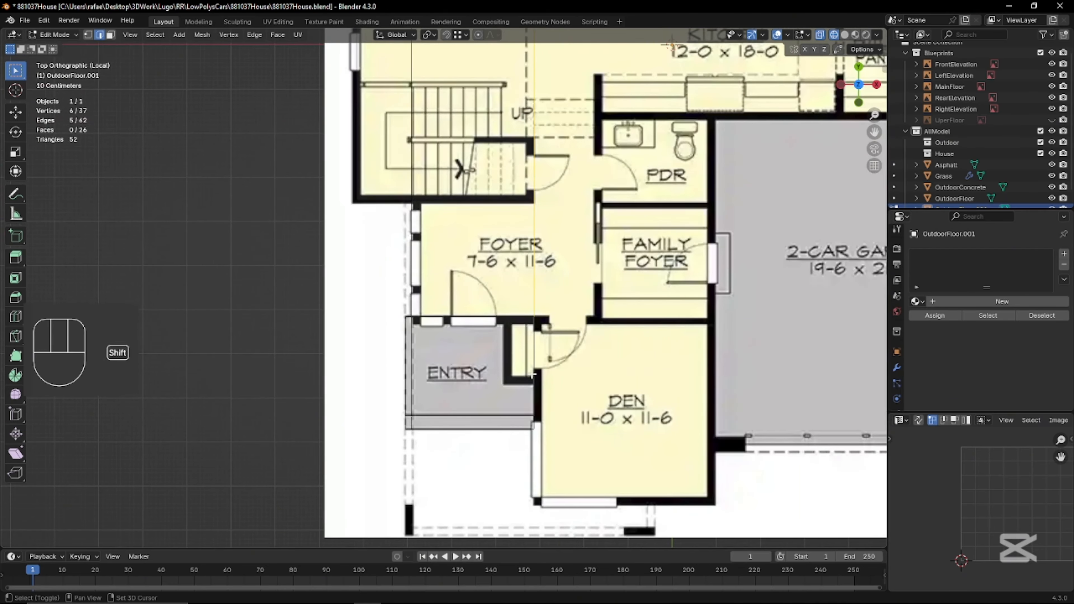
pyautogui.keyDown('shift'); pyautogui.click(535, 339); pyautogui.keyUp('shift')
pyautogui.hotkey('alt', 'z')
pyautogui.hotkey('alt', 'z')
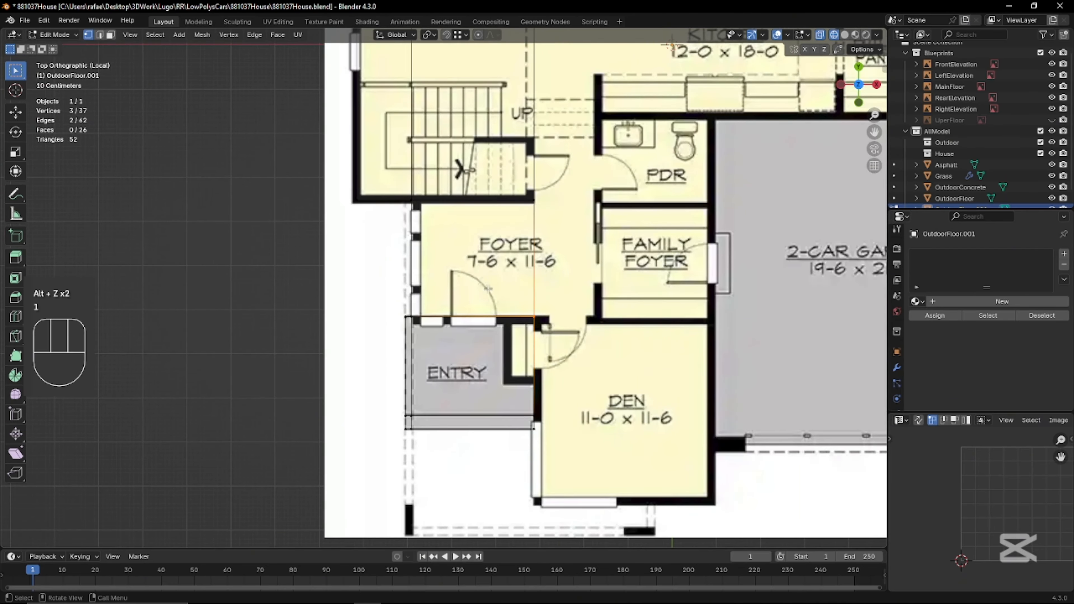
pyautogui.press('q')
pyautogui.click(506, 336)
pyautogui.moveTo(409, 300); pyautogui.dragTo(401, 296)
pyautogui.press('q')
pyautogui.click(402, 297)
# Select all the interior floor faces behind the entry platform and raise them along Z to the platform's height using snapping
pyautogui.press('2')
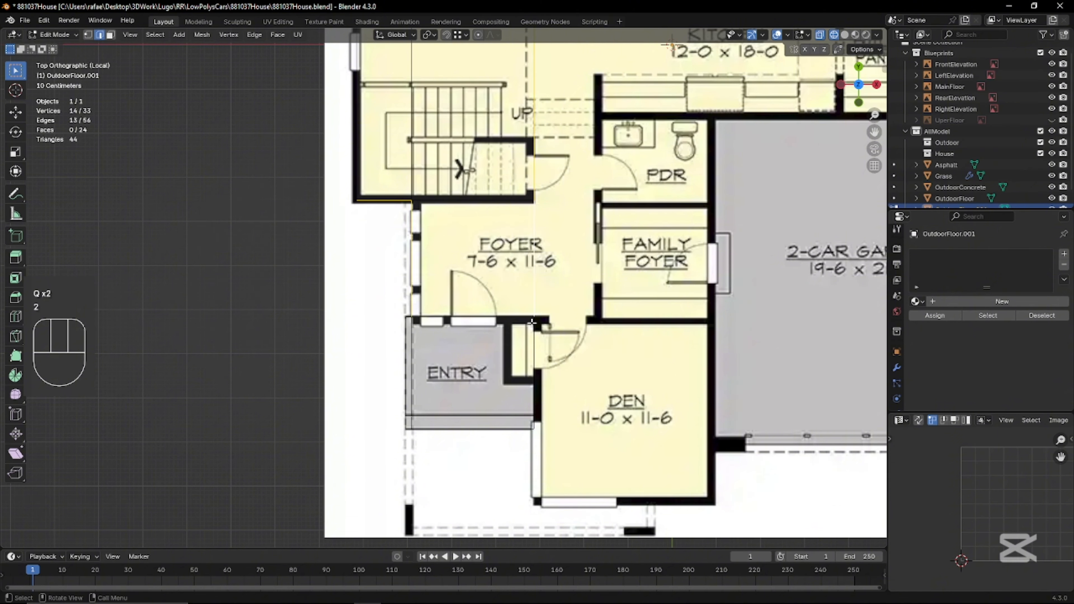
pyautogui.keyDown('shift'); pyautogui.moveTo(531, 332); pyautogui.dragTo(511, 303, button='middle'); pyautogui.keyUp('shift')
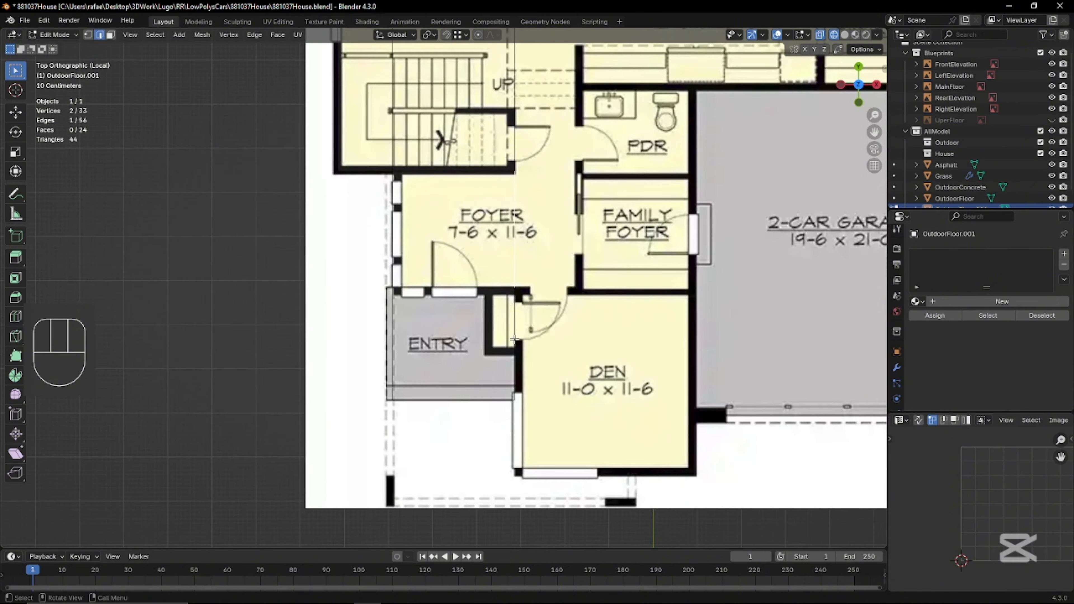
pyautogui.moveTo(515, 348); pyautogui.dragTo(508, 309, button='middle')
pyautogui.scroll(5, 530, 350)
pyautogui.hotkey('alt', 'z')
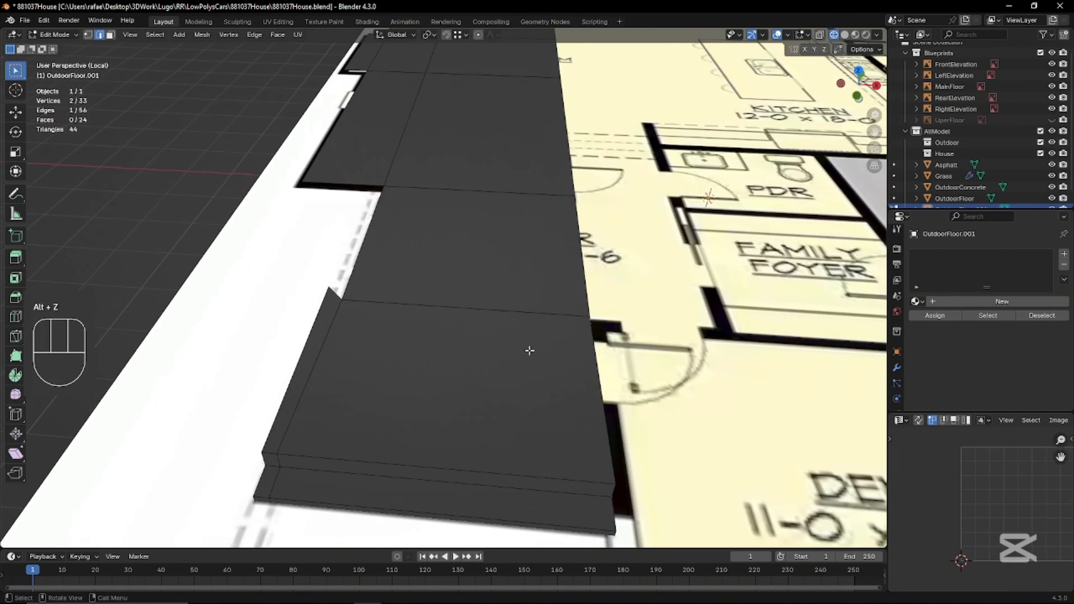
pyautogui.press('3')
pyautogui.click(526, 370)
pyautogui.moveTo(525, 370); pyautogui.dragTo(507, 335, button='middle')
pyautogui.moveTo(329, 306); pyautogui.dragTo(327, 294, button='middle')
pyautogui.keyDown('shift'); pyautogui.click(596, 292); pyautogui.keyUp('shift')
pyautogui.keyDown('shift'); pyautogui.click(589, 286); pyautogui.keyUp('shift')
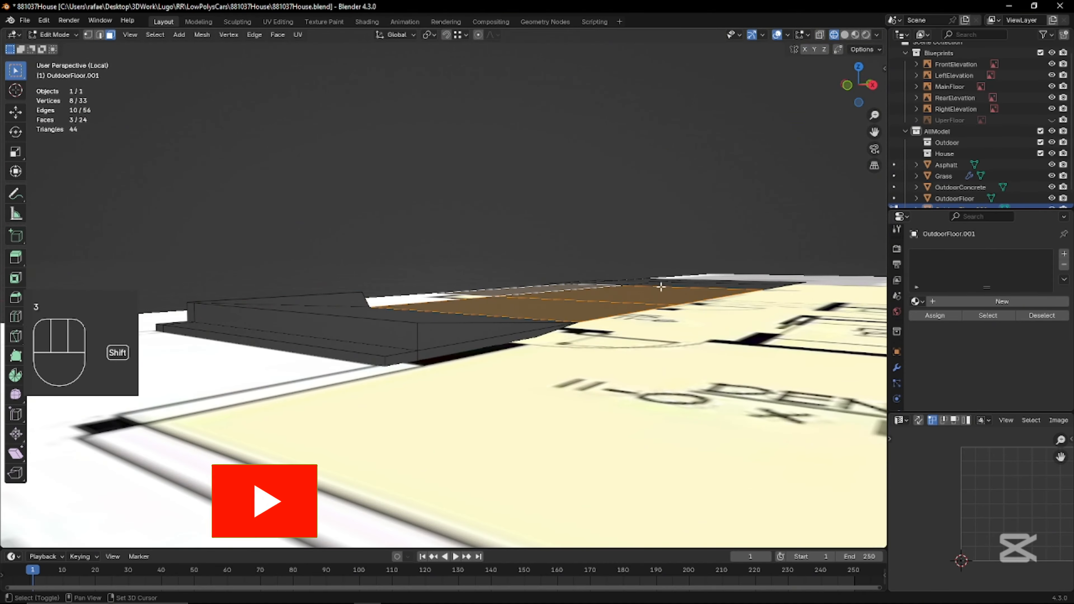
pyautogui.keyDown('shift'); pyautogui.moveTo(685, 289); pyautogui.dragTo(649, 338, button='middle'); pyautogui.keyUp('shift')
pyautogui.keyDown('shift'); pyautogui.click(649, 332); pyautogui.keyUp('shift')
pyautogui.keyDown('shift'); pyautogui.click(626, 317); pyautogui.keyUp('shift')
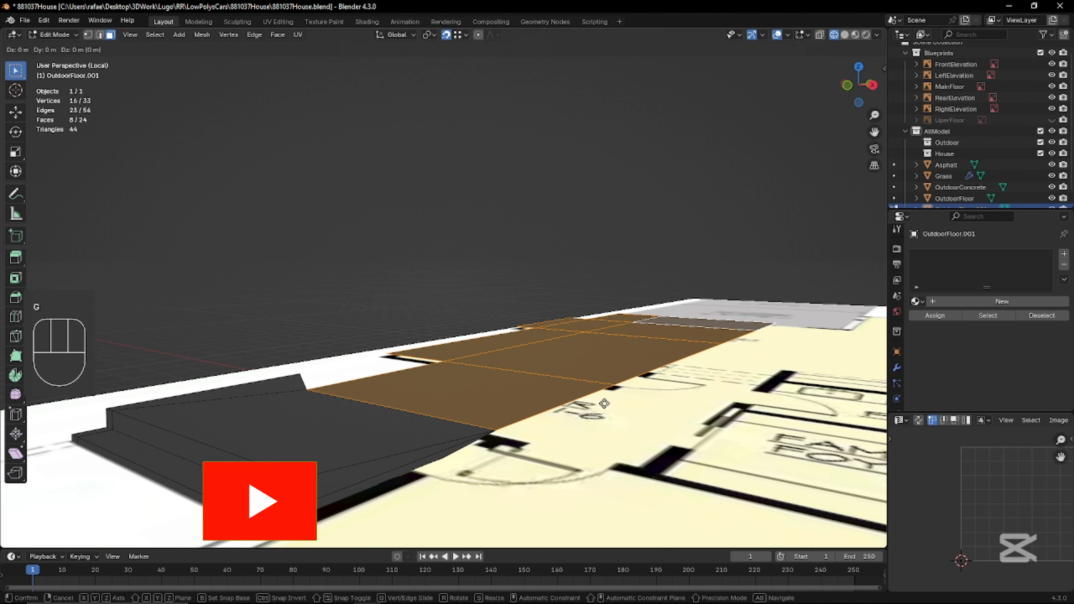
pyautogui.press('g')
pyautogui.press('z')
pyautogui.click(403, 438)
pyautogui.moveTo(404, 439); pyautogui.dragTo(475, 457, button='middle')
# Delete the two side faces on the entry platform's den side
pyautogui.press('3')
pyautogui.click(449, 417)
pyautogui.keyDown('shift'); pyautogui.click(446, 410); pyautogui.keyUp('shift')
pyautogui.press('x')
pyautogui.click(440, 430)
# Extrude the floor's whole den-side edge loop about 4 m along X to the garage's side wall
pyautogui.keyDown('ctrl'); pyautogui.moveTo(523, 510); pyautogui.dragTo(474, 484); pyautogui.keyUp('ctrl')
pyautogui.press('KP_7')
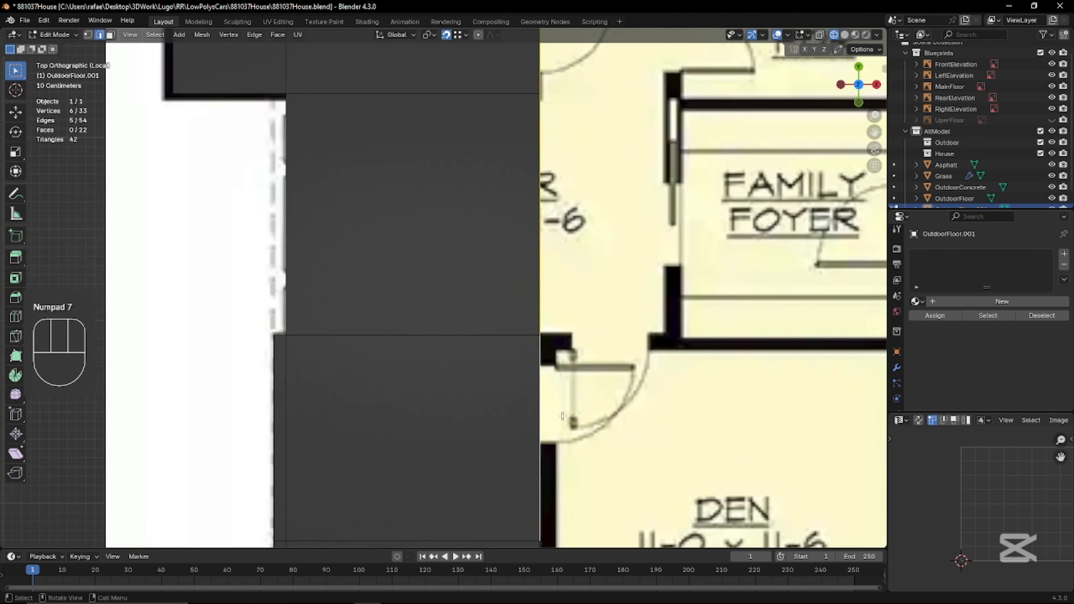
pyautogui.scroll(-3, 481, 444)
pyautogui.press('e')
pyautogui.press('x')
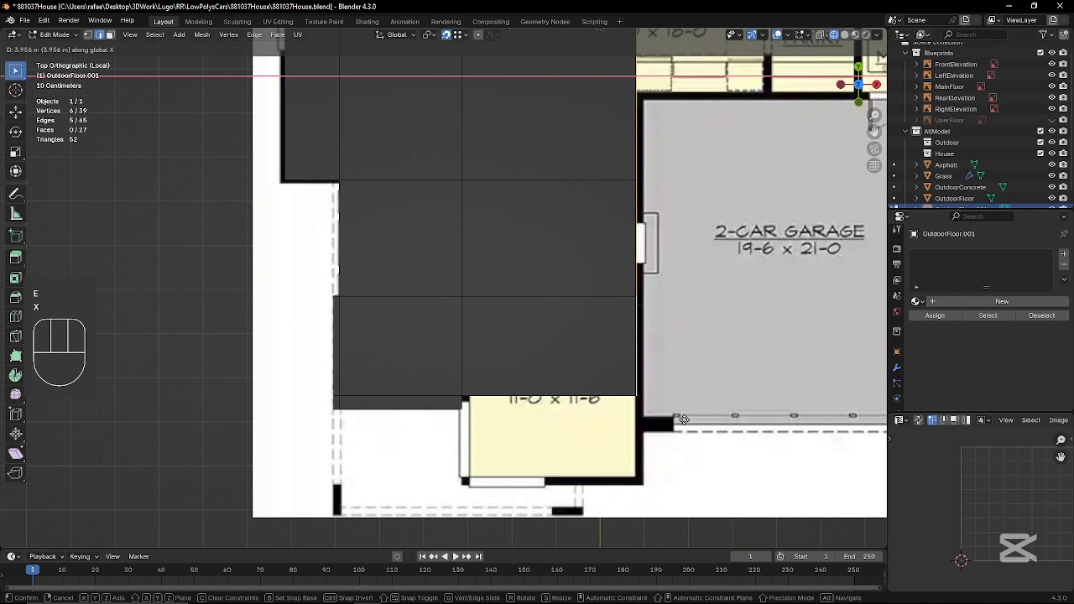
pyautogui.click(686, 421)
# Extrude the den floor's front edge 1.94 m along negative Y to the den's front wall
pyautogui.click(554, 396)
pyautogui.press('e')
pyautogui.press('y')
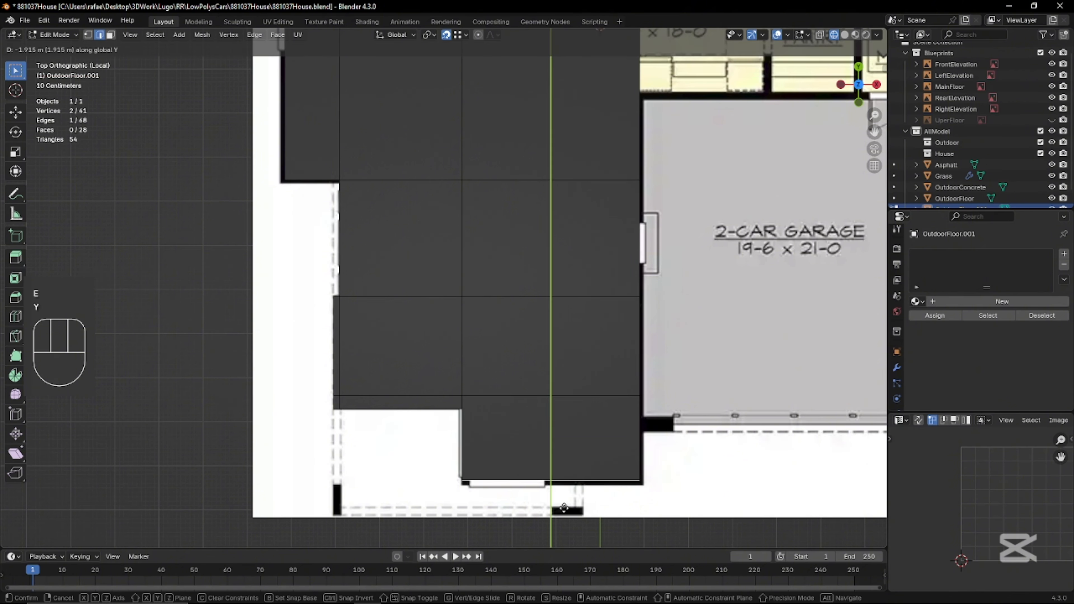
pyautogui.click(563, 503)
pyautogui.scroll(-2, 631, 228)
pyautogui.keyDown('shift'); pyautogui.moveTo(630, 177); pyautogui.dragTo(579, 365, button='middle'); pyautogui.keyUp('shift')
pyautogui.hotkey('alt', 'z')
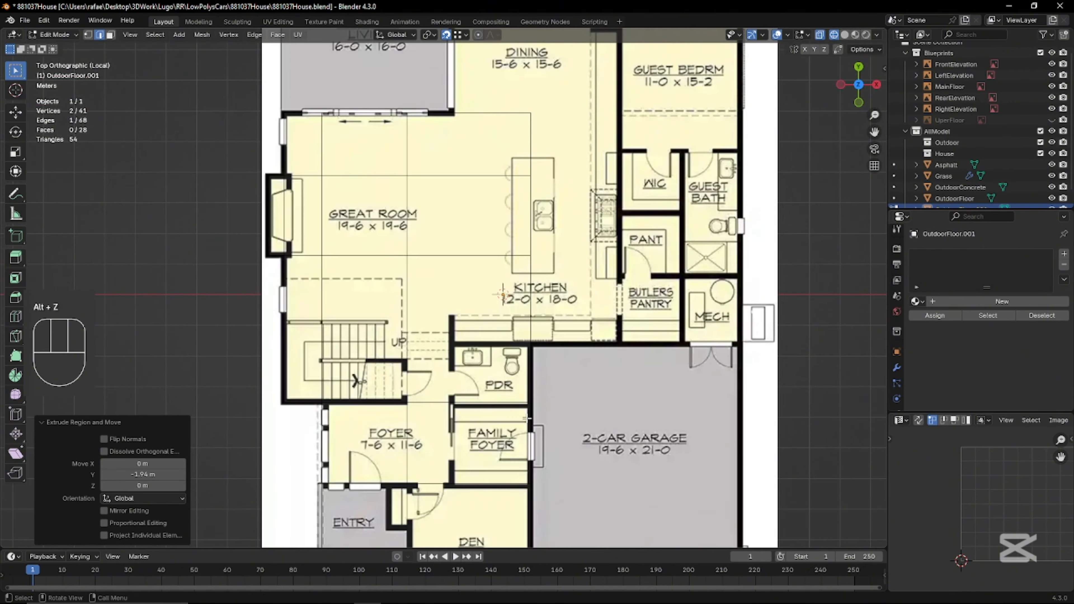
pyautogui.hotkey('alt', 'z')
pyautogui.hotkey('alt', 'z')
pyautogui.press('1')
pyautogui.click(543, 400)
pyautogui.press('g')
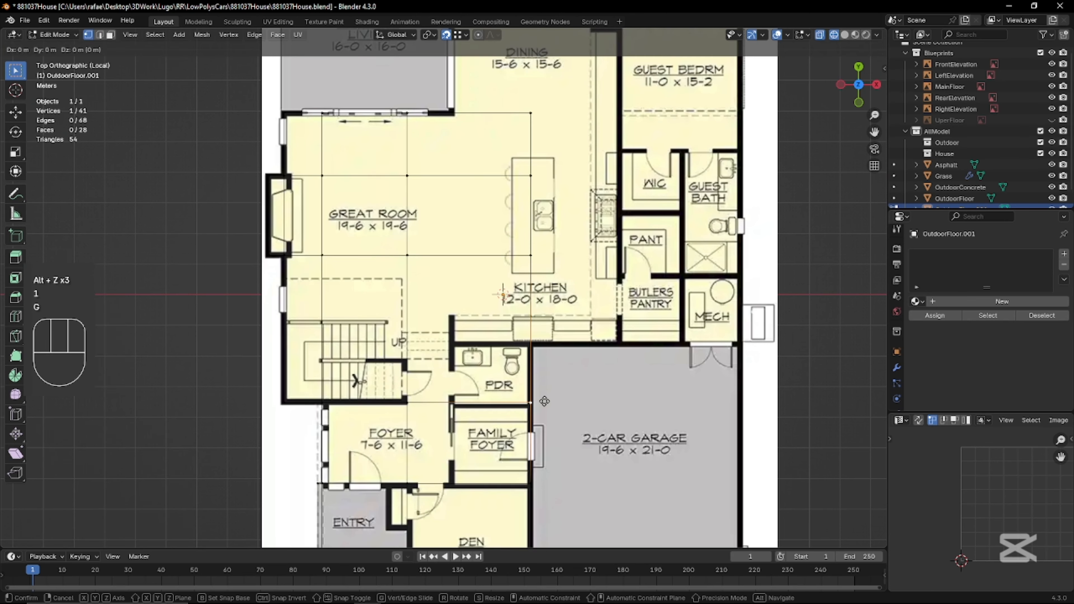
pyautogui.press('g')
pyautogui.press('Escape')
# Try to move the den floor's vertex on the garage wall about 0.69 m along negative Y
pyautogui.scroll(-2, 543, 393)
pyautogui.keyDown('shift'); pyautogui.moveTo(543, 393); pyautogui.dragTo(524, 287, button='middle'); pyautogui.keyUp('shift')
pyautogui.scroll(1, 524, 287)
pyautogui.click(479, 378)
pyautogui.scroll(1, 508, 381)
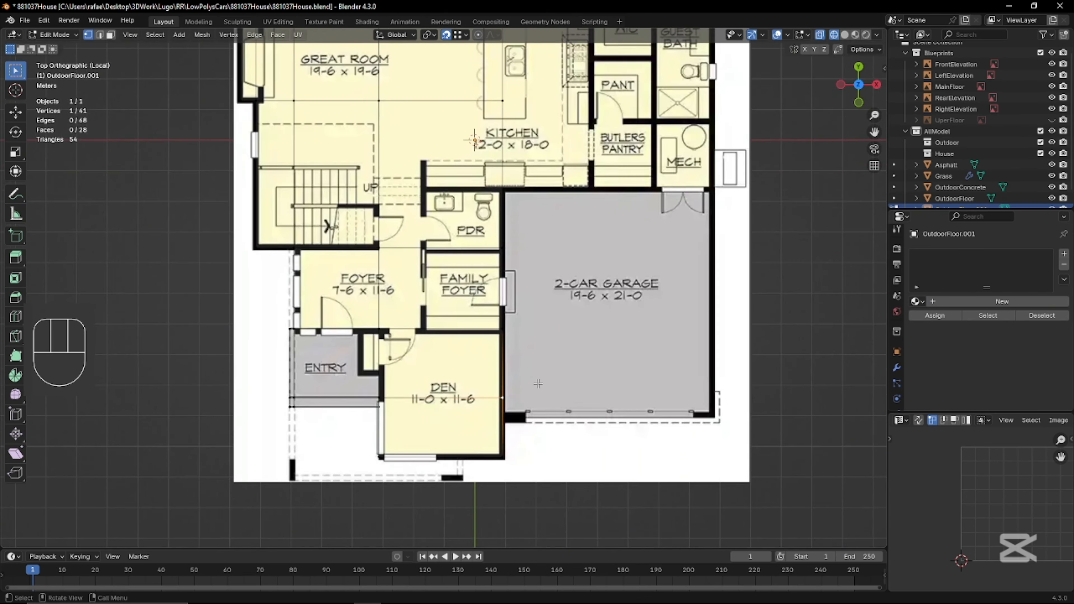
pyautogui.press('g')
pyautogui.press('y')
pyautogui.click(545, 404)
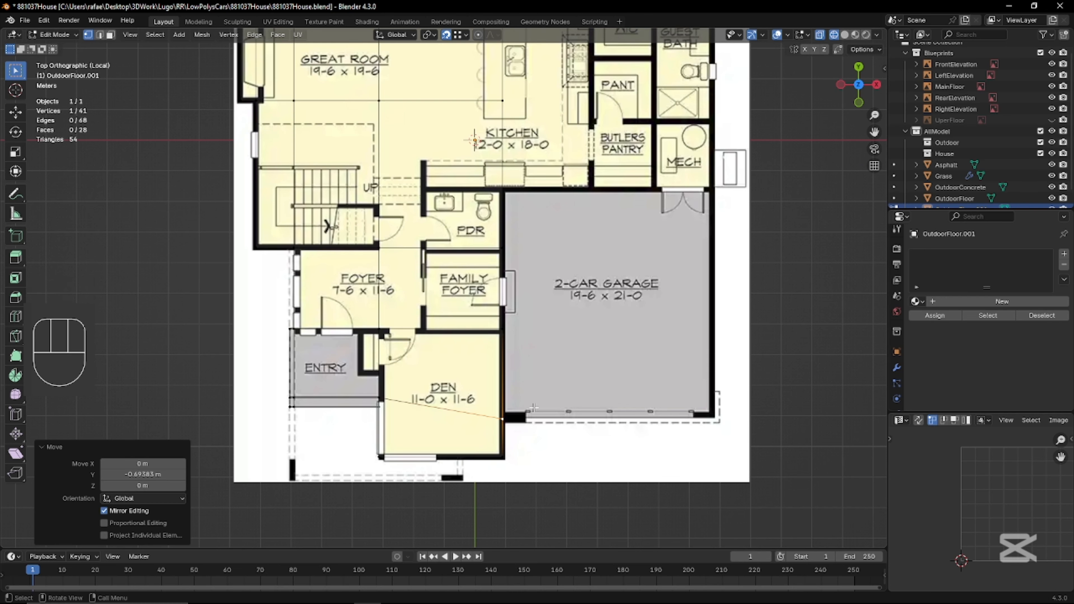
pyautogui.hotkey('ctrl', 'z')
# Try to slide the floor vertex beside the kitchen island along its edge to the garage's rear wall
pyautogui.keyDown('shift'); pyautogui.moveTo(504, 103); pyautogui.dragTo(508, 219, button='middle'); pyautogui.keyUp('shift')
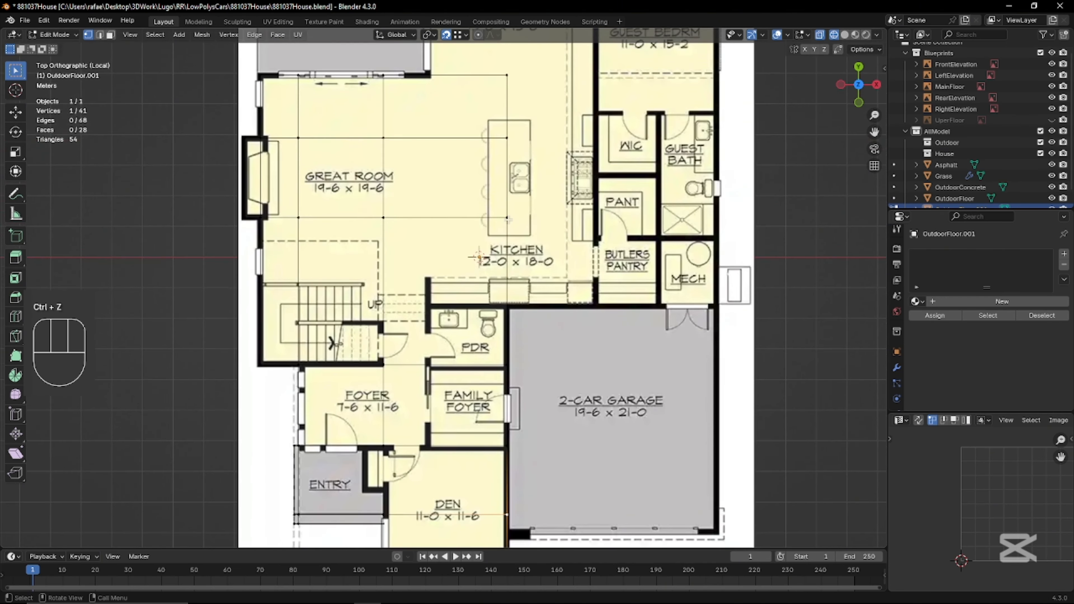
pyautogui.press('g')
pyautogui.press('g')
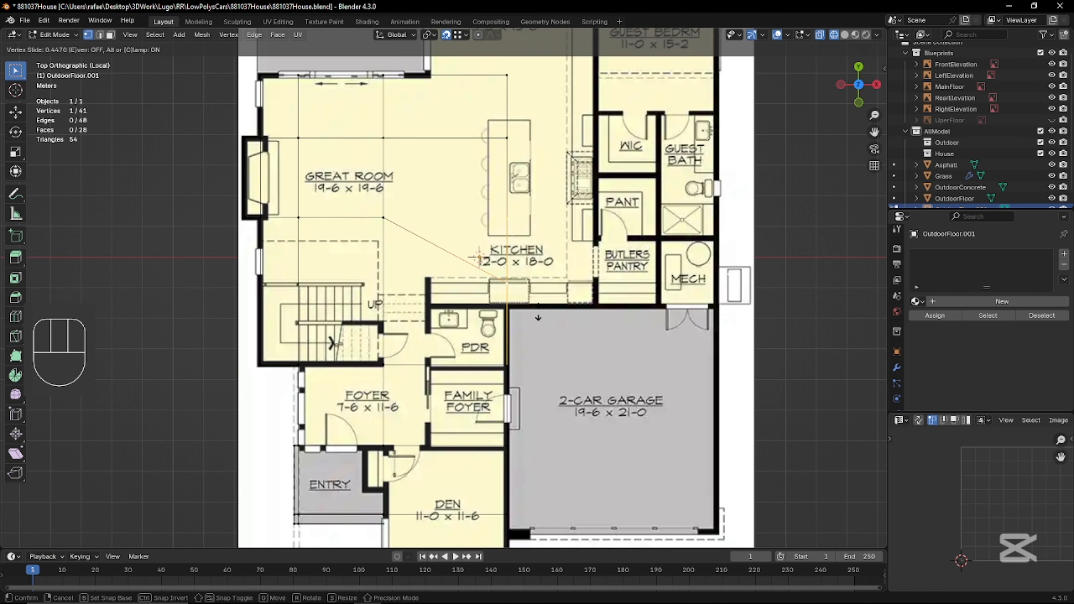
pyautogui.click(544, 332)
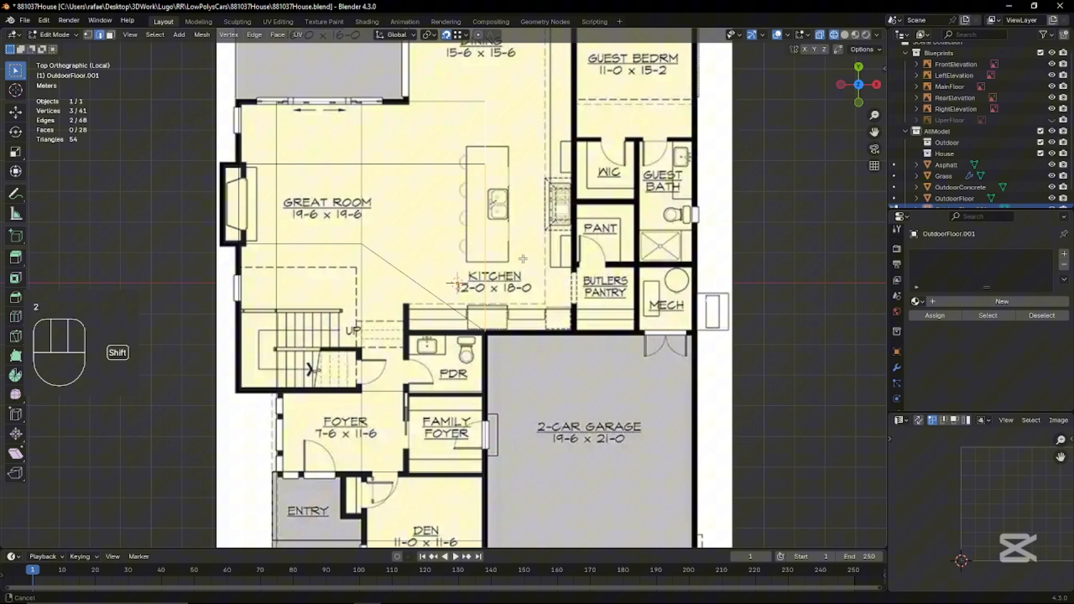
# Try to extrude the kitchen's two side edges 2.9579 m along X, and undo it together with the vertex slide
pyautogui.press('e')
pyautogui.press('x')
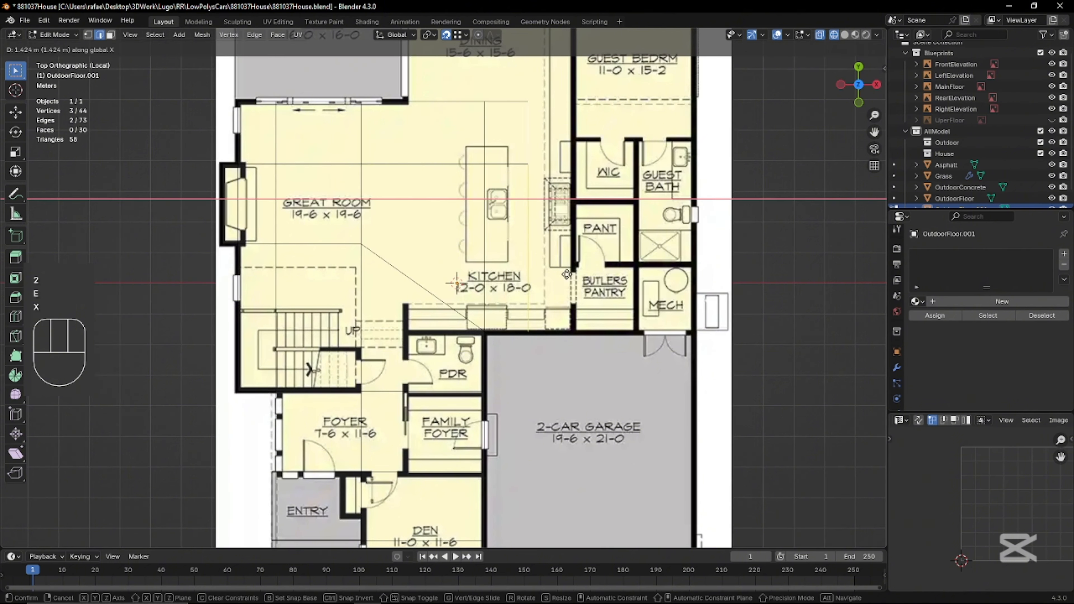
pyautogui.click(612, 282)
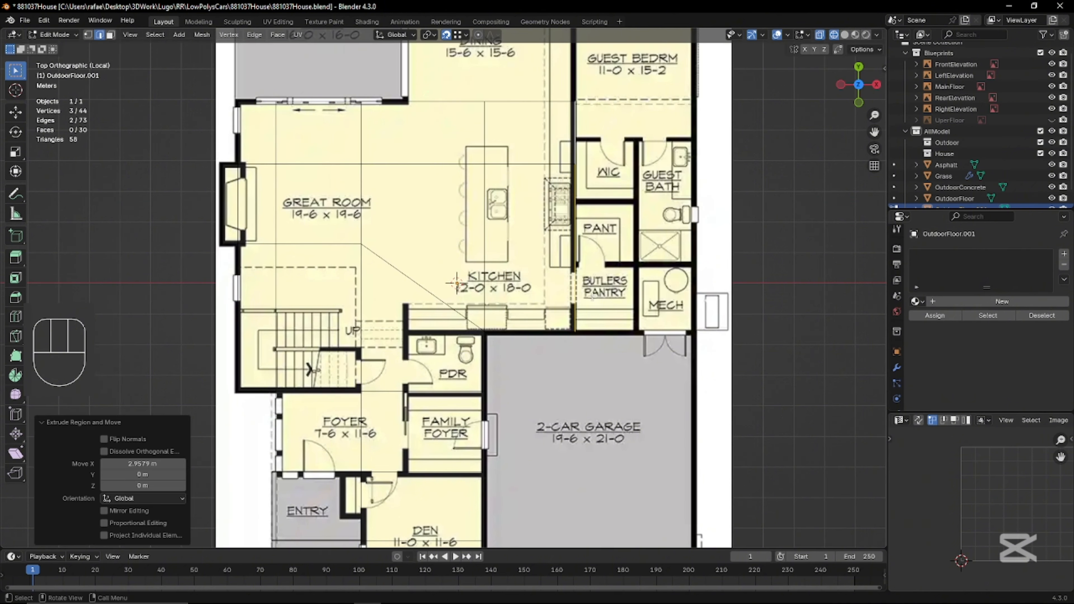
pyautogui.hotkey('ctrl', 'z')
pyautogui.hotkey('ctrl', 'z')
pyautogui.hotkey('ctrl', 'z')
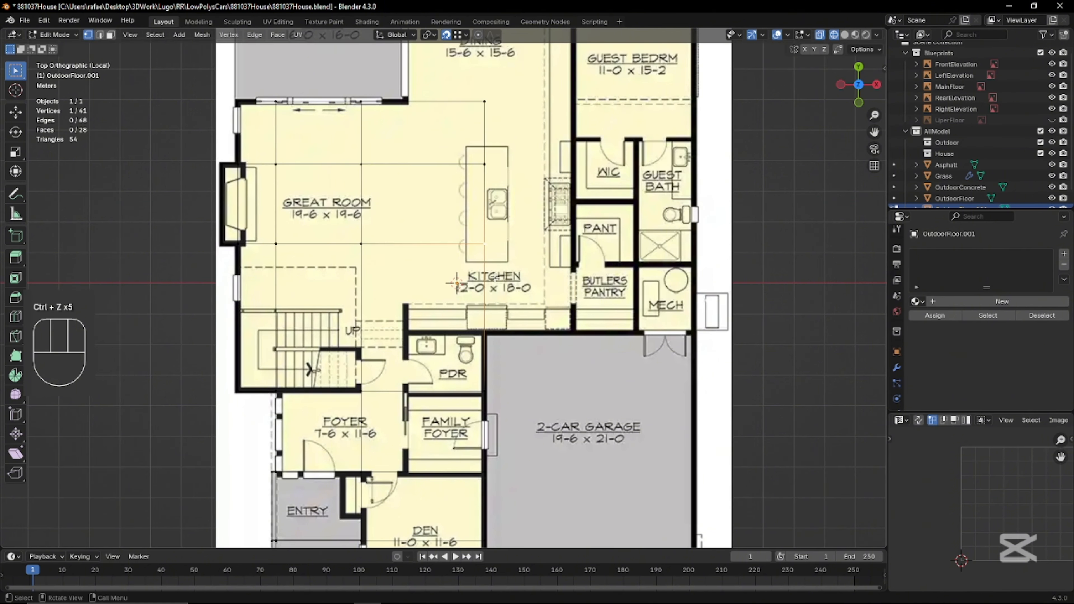
# Extrude the three floor edges beside the kitchen 2.9579 m along X to the pantry wall
pyautogui.press('2')
pyautogui.keyDown('shift'); pyautogui.click(497, 146); pyautogui.keyUp('shift')
pyautogui.press('e')
pyautogui.press('x')
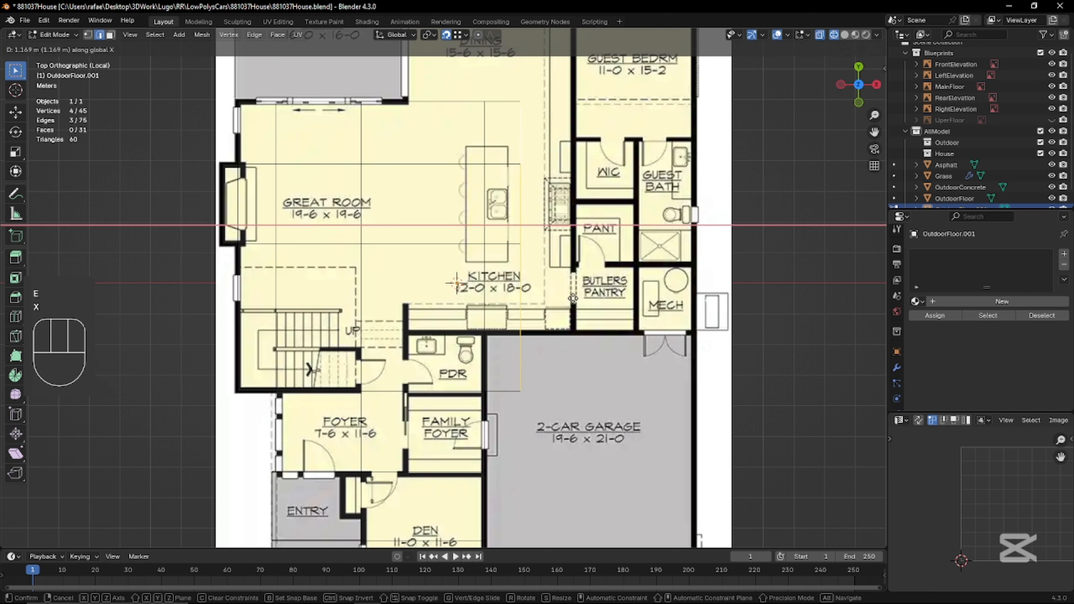
pyautogui.click(625, 311)
# Add a loop cut across the floor through the stairs and kitchen, in line with the front kitchen counter
pyautogui.hotkey('ctrl', 'r')
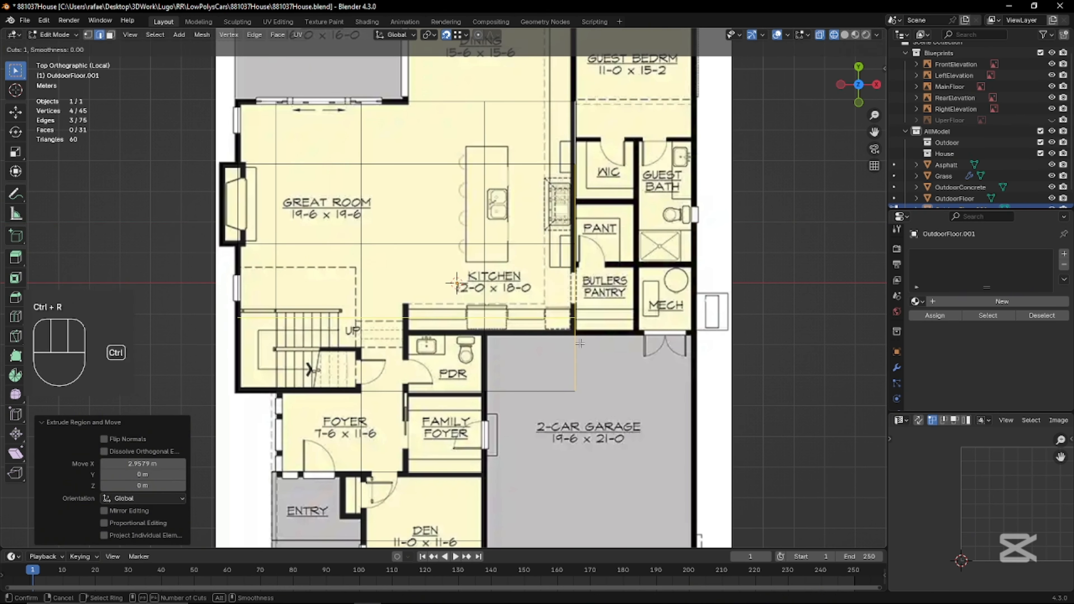
pyautogui.click(579, 334)
pyautogui.click(589, 334)
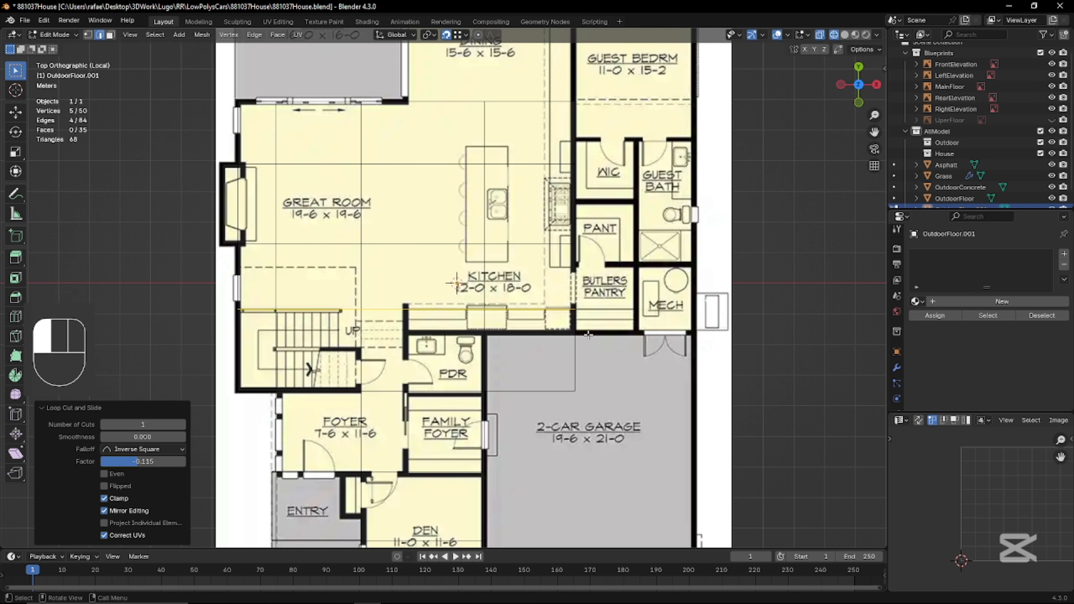
# Move the floor edge that overlaps the garage 1.8715 m along Y to the garage's rear wall
pyautogui.click(501, 389)
pyautogui.scroll(1, 508, 385)
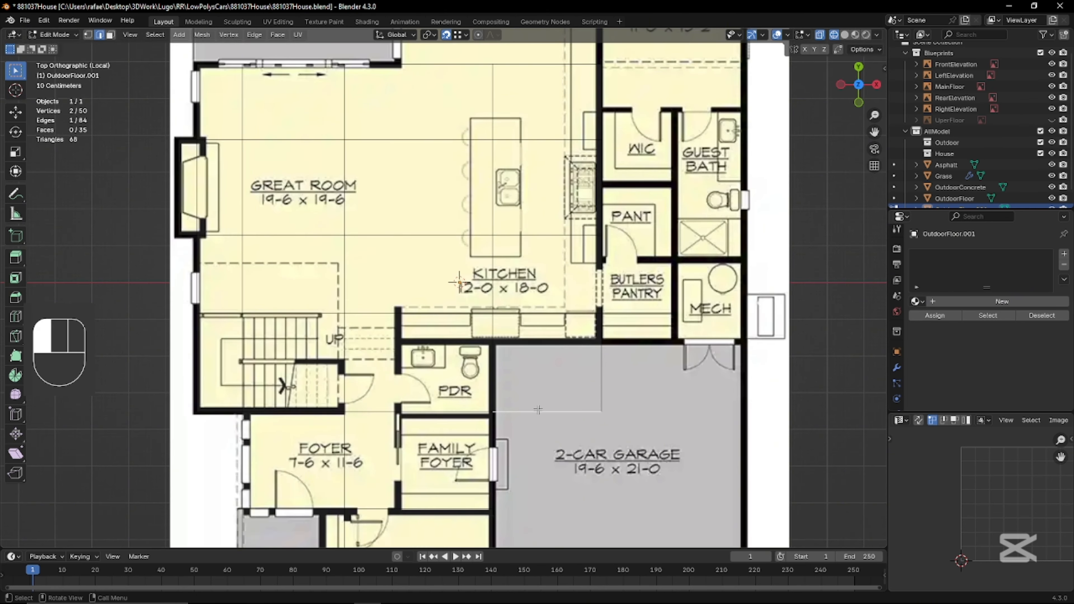
pyautogui.press('g')
pyautogui.press('y')
pyautogui.click(566, 339)
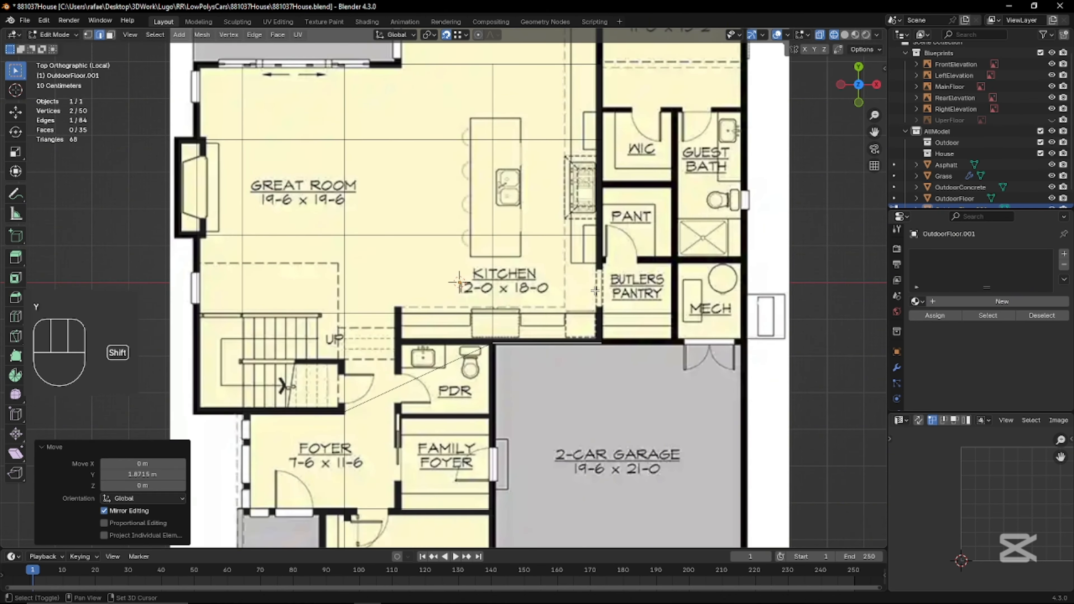
# Extrude the three floor edges along the kitchen's pantry-side wall along X to the wall between the walk-in closet and guest bath
pyautogui.keyDown('shift'); pyautogui.moveTo(566, 338); pyautogui.dragTo(550, 380, button='middle'); pyautogui.keyUp('shift')
pyautogui.click(586, 317)
pyautogui.keyDown('shift'); pyautogui.moveTo(587, 318); pyautogui.dragTo(565, 410, button='middle'); pyautogui.keyUp('shift')
pyautogui.keyDown('shift'); pyautogui.click(565, 322); pyautogui.keyUp('shift')
pyautogui.keyDown('shift'); pyautogui.click(566, 258); pyautogui.keyUp('shift')
pyautogui.press('e')
pyautogui.press('x')
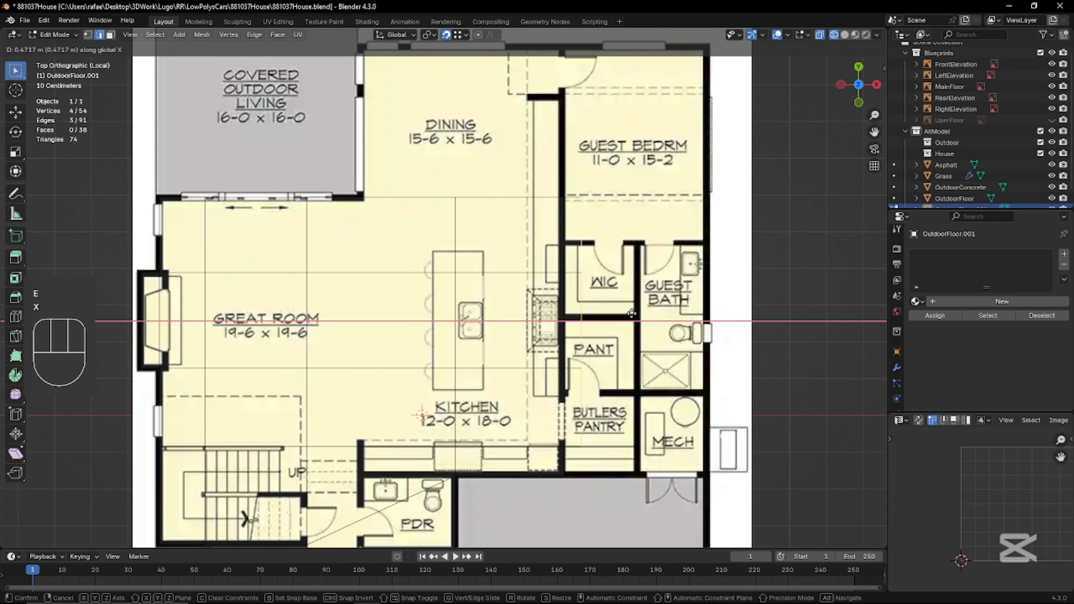
pyautogui.click(683, 311)
# Extrude the same three edges another 1.9476 m along X to the guest bath's exterior wall
pyautogui.press('e')
pyautogui.press('x')
pyautogui.click(755, 320)
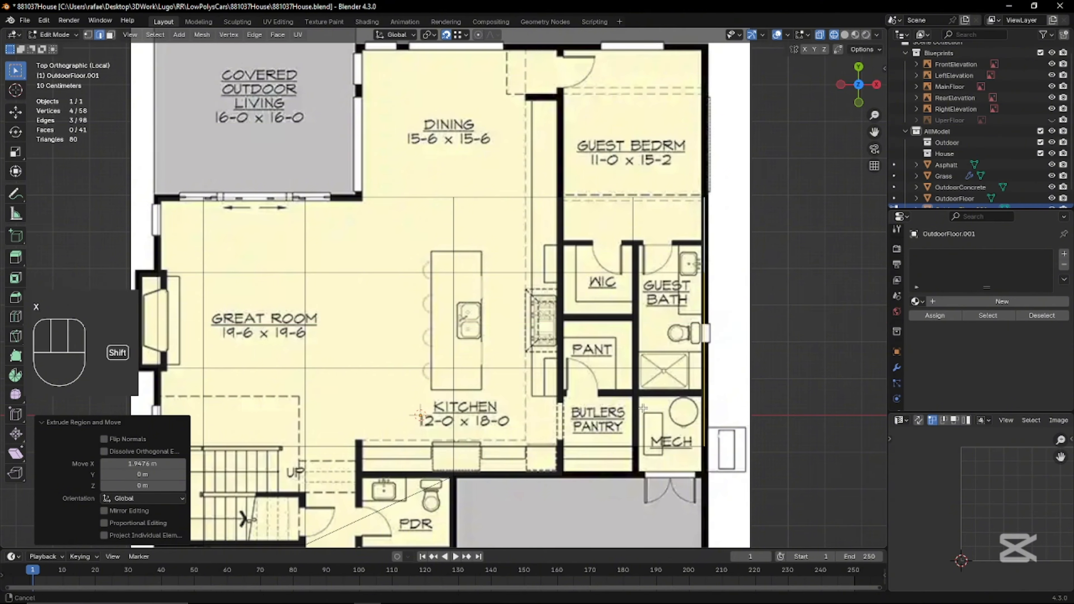
# Extrude the mechanical room floor's front edge about 0.77 m along negative Y to the garage's rear wall
pyautogui.keyDown('shift'); pyautogui.moveTo(677, 449); pyautogui.dragTo(613, 327, button='middle'); pyautogui.keyUp('shift')
pyautogui.click(613, 327)
pyautogui.scroll(2, 614, 340)
pyautogui.press('e')
pyautogui.press('y')
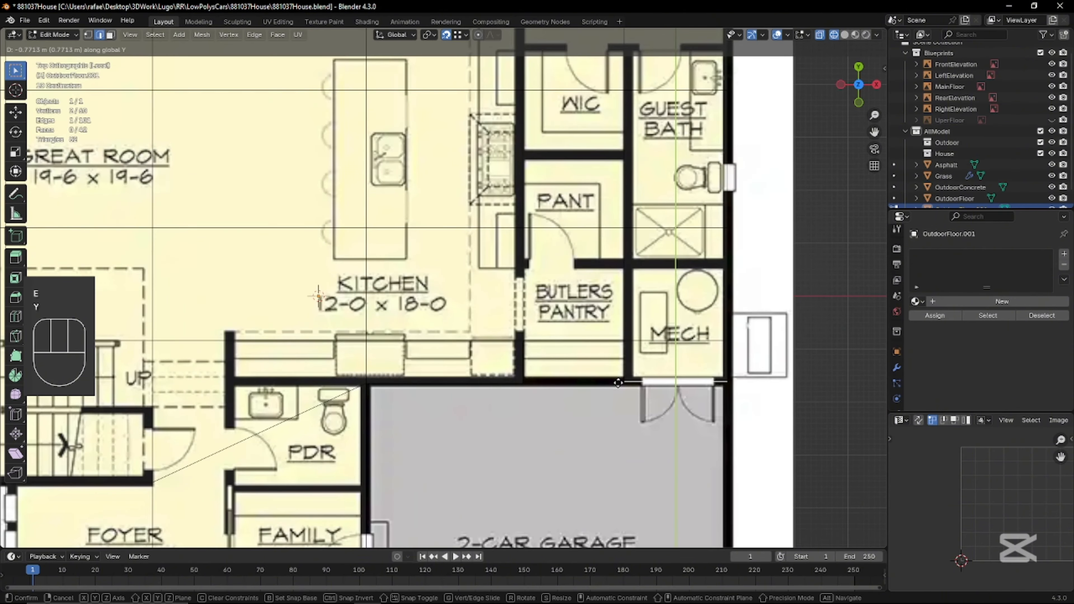
pyautogui.click(617, 383)
# Extrude the six rear floor edges 4.0717 m along Y to the rear wall of the dining room and guest bedroom
pyautogui.scroll(-5, 618, 383)
pyautogui.hotkey('alt', 'z')
pyautogui.hotkey('alt', 'z')
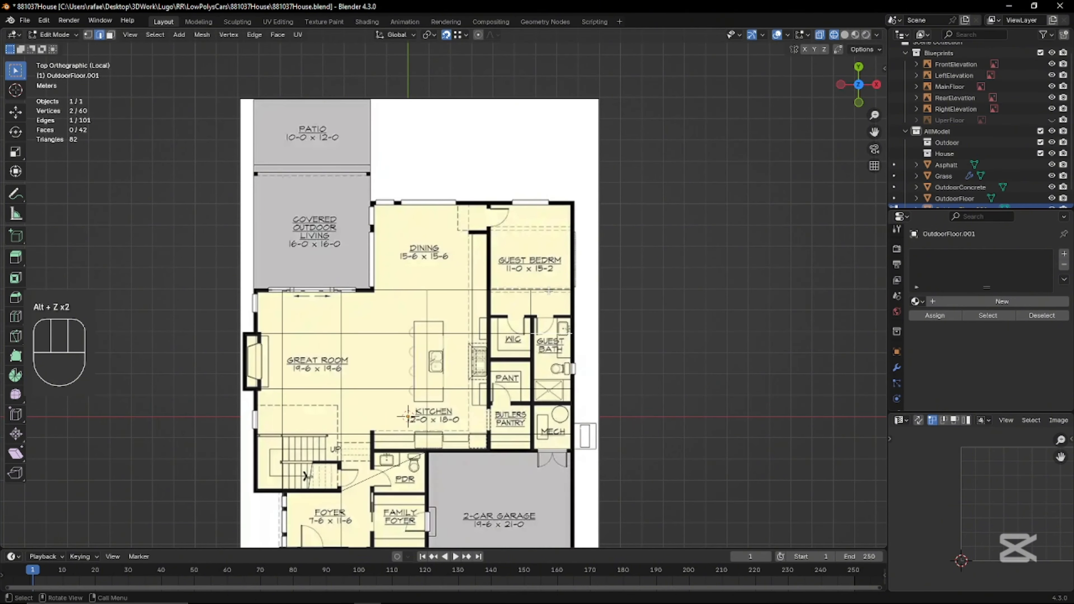
pyautogui.keyDown('shift'); pyautogui.moveTo(401, 291); pyautogui.dragTo(490, 336, button='middle'); pyautogui.keyUp('shift')
pyautogui.scroll(2, 490, 335)
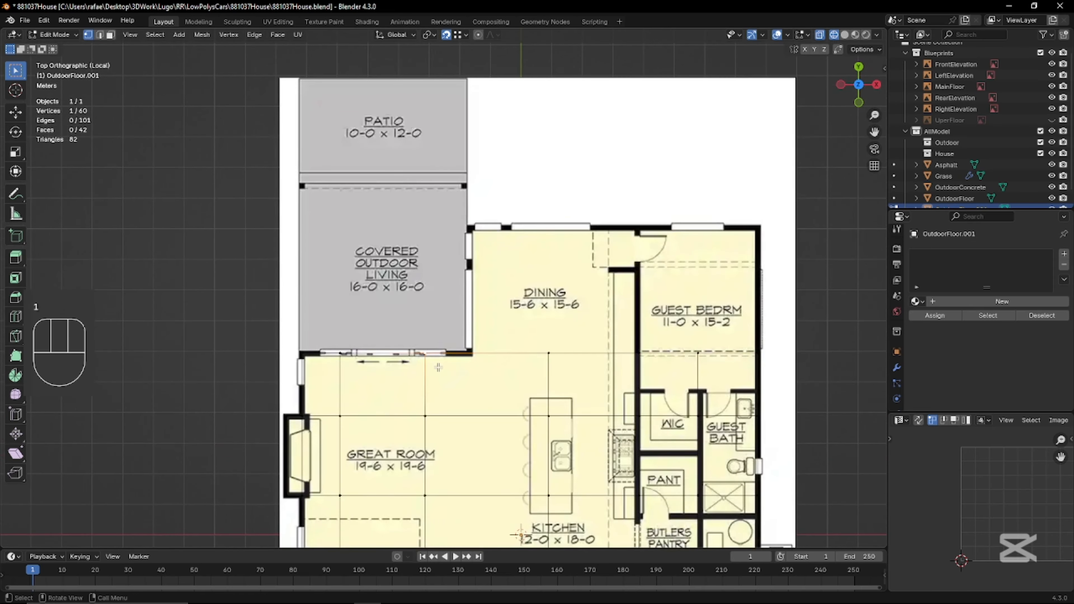
pyautogui.press('e')
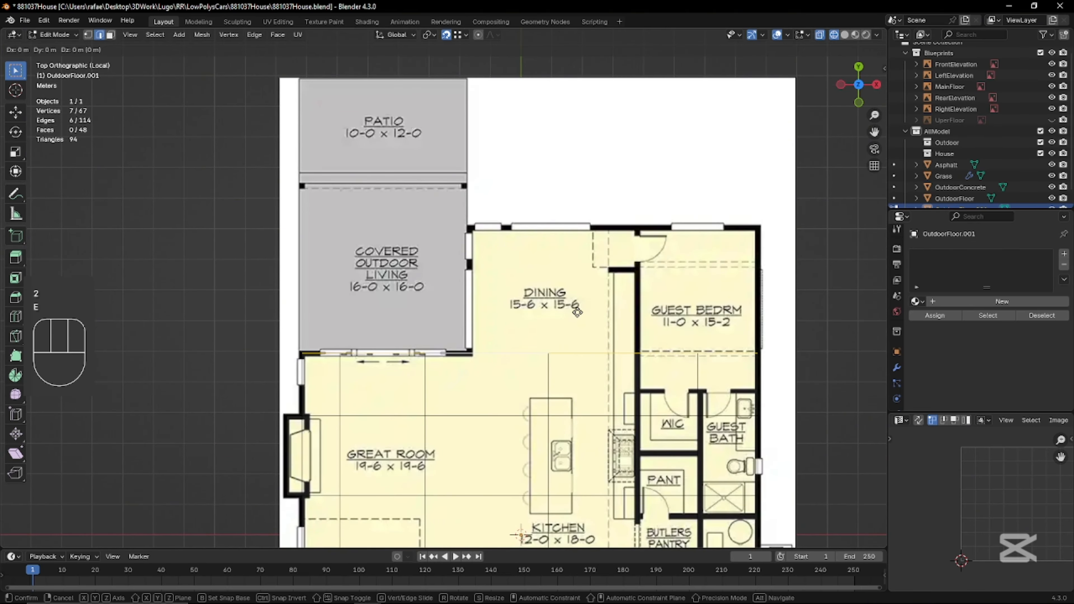
pyautogui.press('y')
pyautogui.click(590, 188)
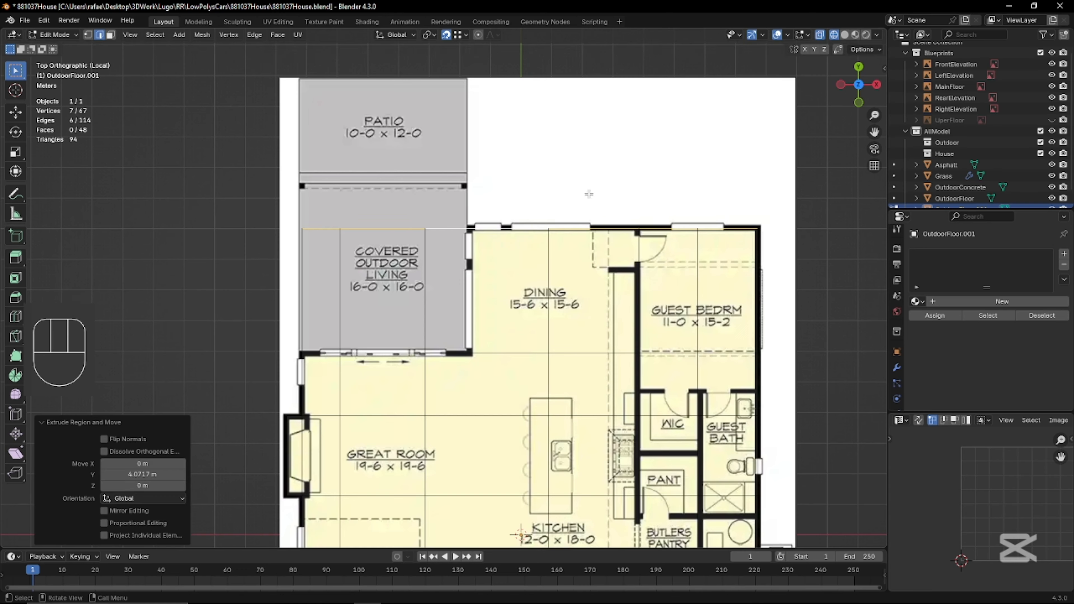
# Move the floor edge crossing the covered outdoor living area about 1.35 m along X to the dining room's side wall
pyautogui.scroll(1, 442, 288)
pyautogui.click(423, 330)
pyautogui.press('2')
pyautogui.press('g')
pyautogui.press('x')
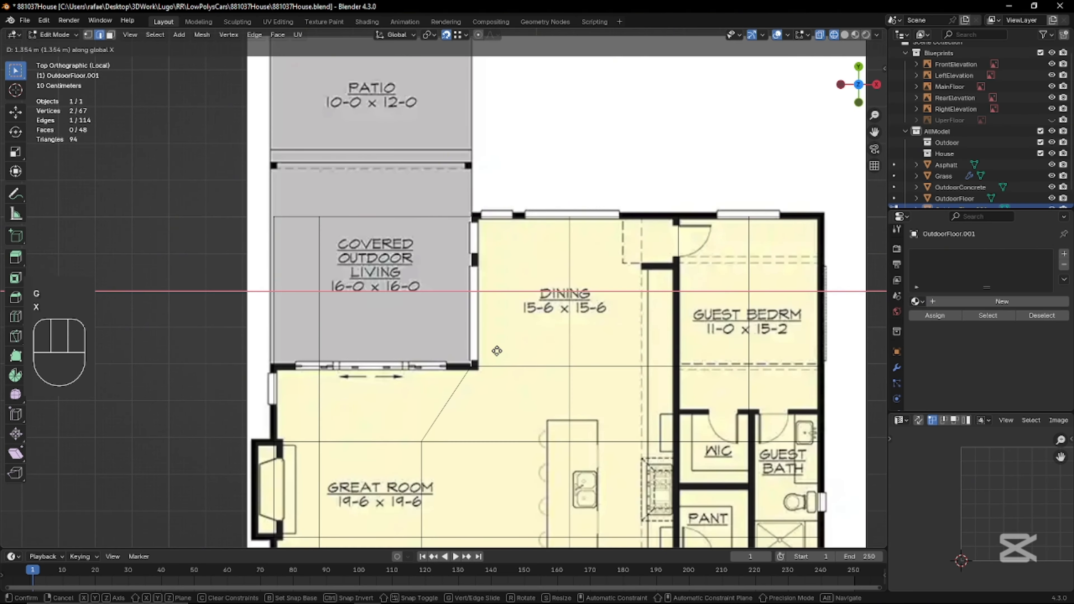
pyautogui.click(497, 352)
# Extrude the two rear edges over the covered outdoor living area 4.8842 m along Y to the patio's far end
pyautogui.keyDown('shift'); pyautogui.moveTo(387, 310); pyautogui.dragTo(501, 393, button='middle'); pyautogui.keyUp('shift')
pyautogui.click(386, 426)
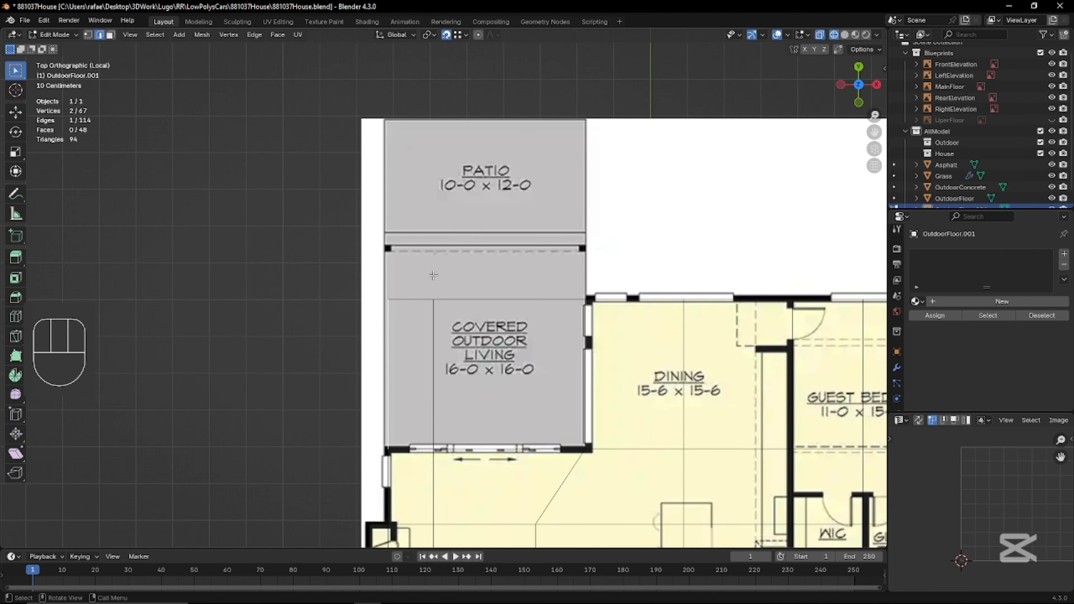
pyautogui.keyDown('shift'); pyautogui.moveTo(492, 304); pyautogui.dragTo(547, 401, button='middle'); pyautogui.keyUp('shift')
pyautogui.press('e')
pyautogui.press('y')
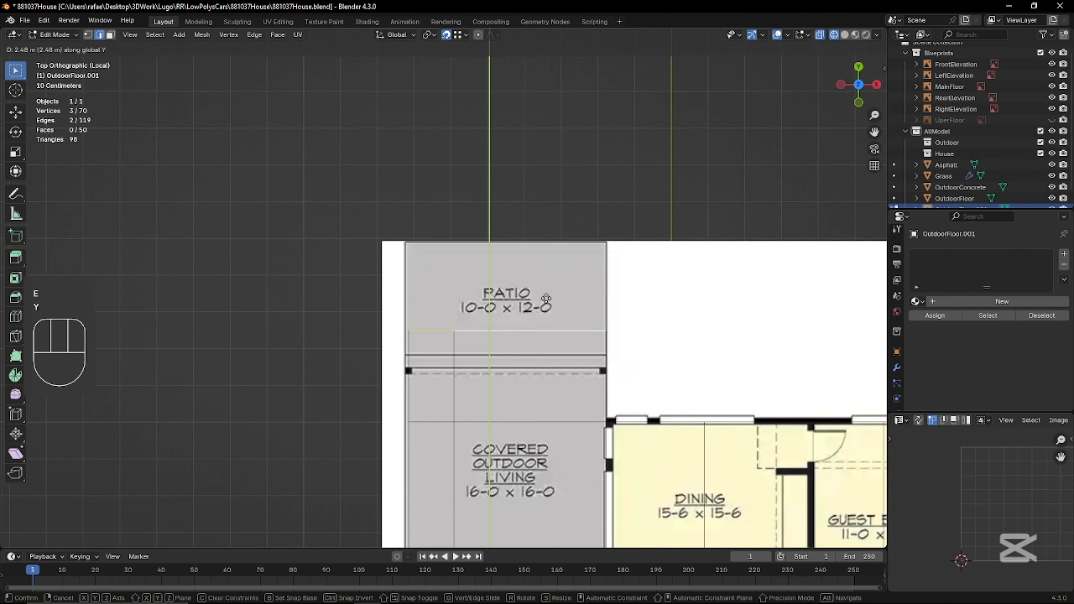
pyautogui.click(555, 214)
# Extrude the butler's pantry floor's front edge 0.18 m down along Z to form the first riser
pyautogui.scroll(-9, 561, 279)
pyautogui.moveTo(561, 278); pyautogui.dragTo(601, 212, button='middle')
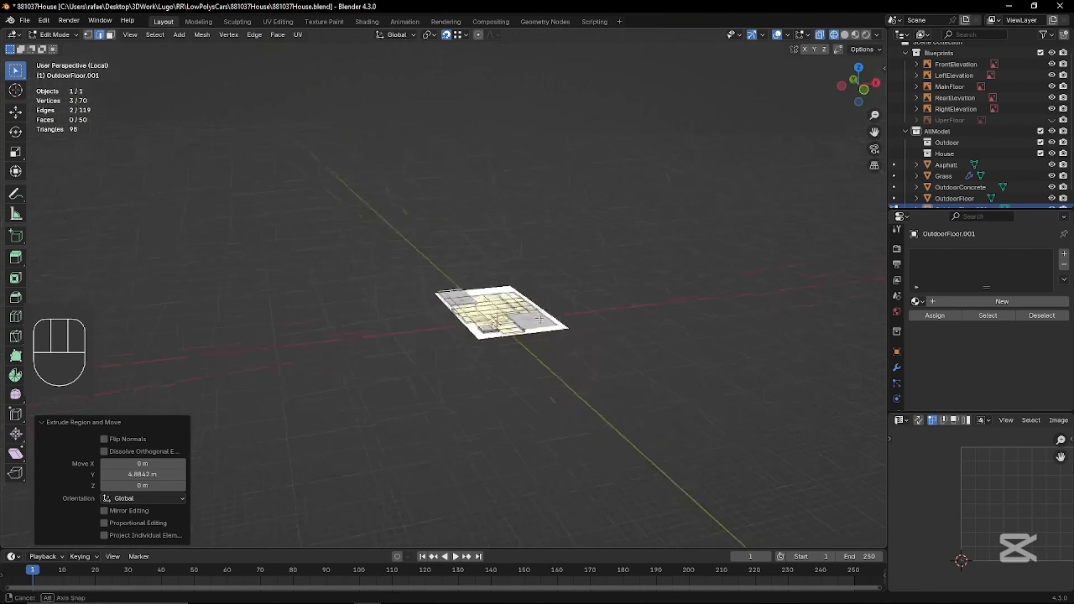
pyautogui.scroll(6, 592, 351)
pyautogui.hotkey('alt', 'z')
pyautogui.moveTo(602, 364); pyautogui.dragTo(554, 375, button='middle')
pyautogui.keyDown('shift'); pyautogui.moveTo(554, 374); pyautogui.dragTo(456, 335, button='middle'); pyautogui.keyUp('shift')
pyautogui.scroll(8, 492, 350)
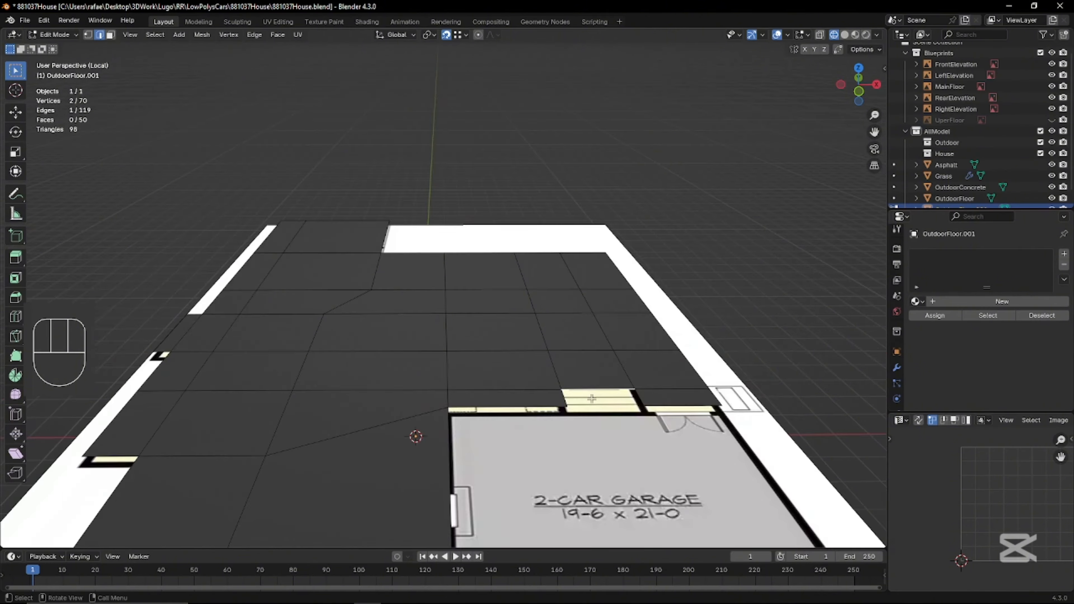
pyautogui.keyDown('shift'); pyautogui.moveTo(698, 452); pyautogui.dragTo(576, 351, button='middle'); pyautogui.keyUp('shift')
pyautogui.scroll(3, 576, 351)
pyautogui.click(577, 351)
pyautogui.press('e')
pyautogui.rightClick(576, 351)
pyautogui.write('g')
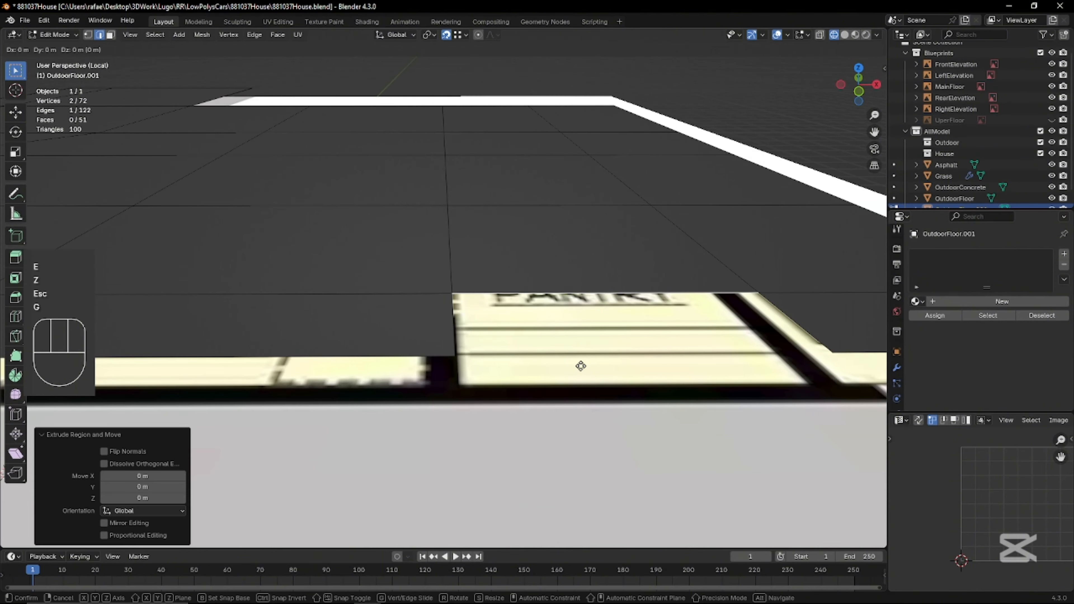
pyautogui.write('z-.18')
pyautogui.press('KP_Enter')
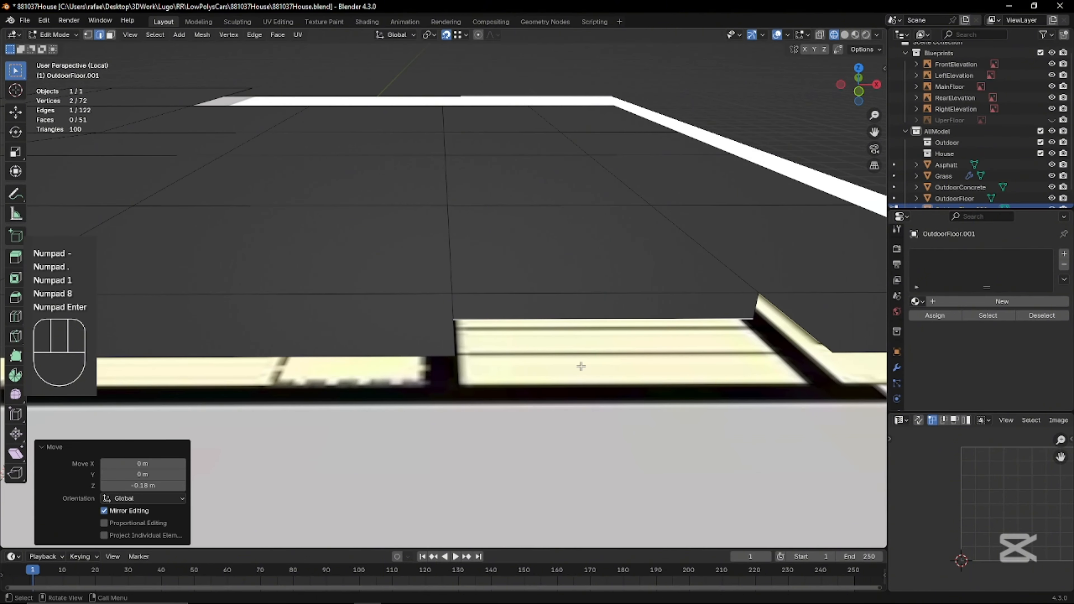
# Extrude the first riser's lower edge 0.3 m along negative Y to form a tread toward the garage
pyautogui.press('KP_7')
pyautogui.press('e')
pyautogui.press('y')
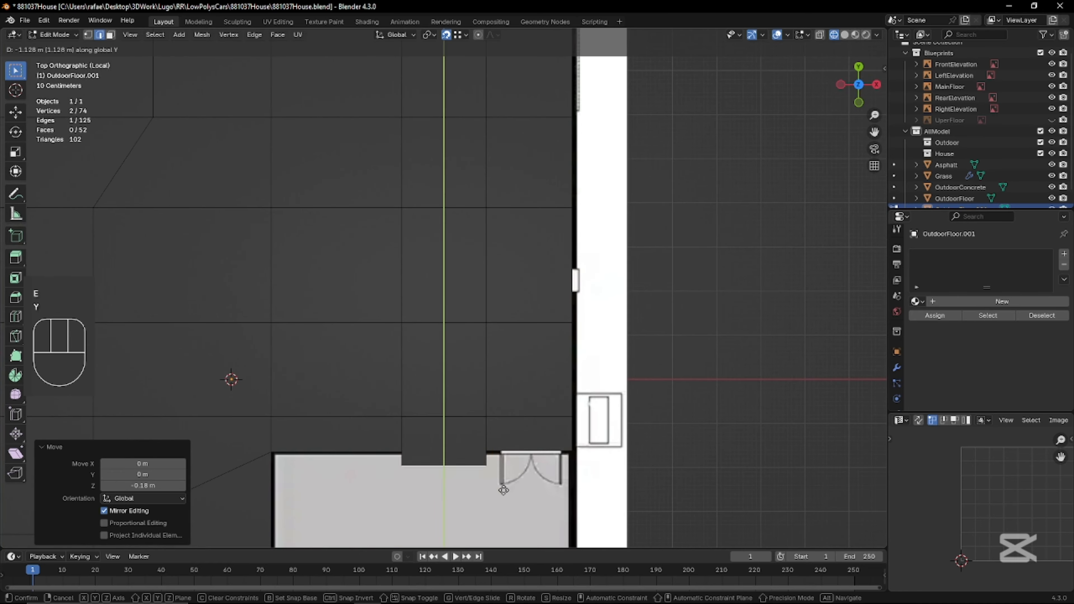
pyautogui.press('Escape')
pyautogui.press('KP_Subtract')
pyautogui.press('KP_Decimal')
pyautogui.press('KP_3')
pyautogui.press('KP_Enter')
pyautogui.press('KP_7')
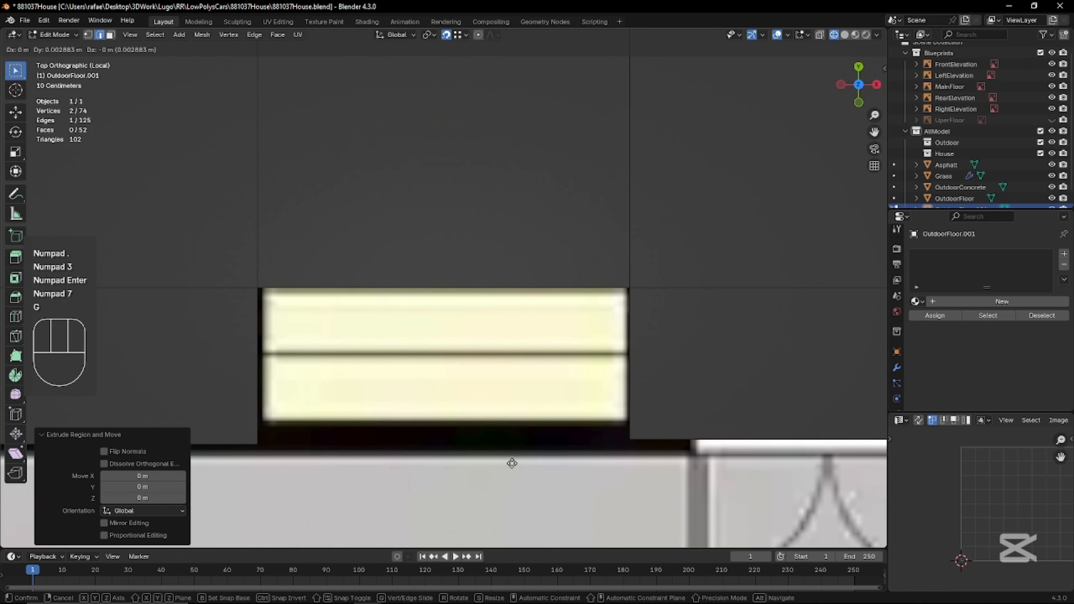
pyautogui.press('g')
pyautogui.press('y')
pyautogui.press('Escape')
pyautogui.moveTo(537, 438); pyautogui.dragTo(575, 349, button='middle')
pyautogui.write('gy-.3')
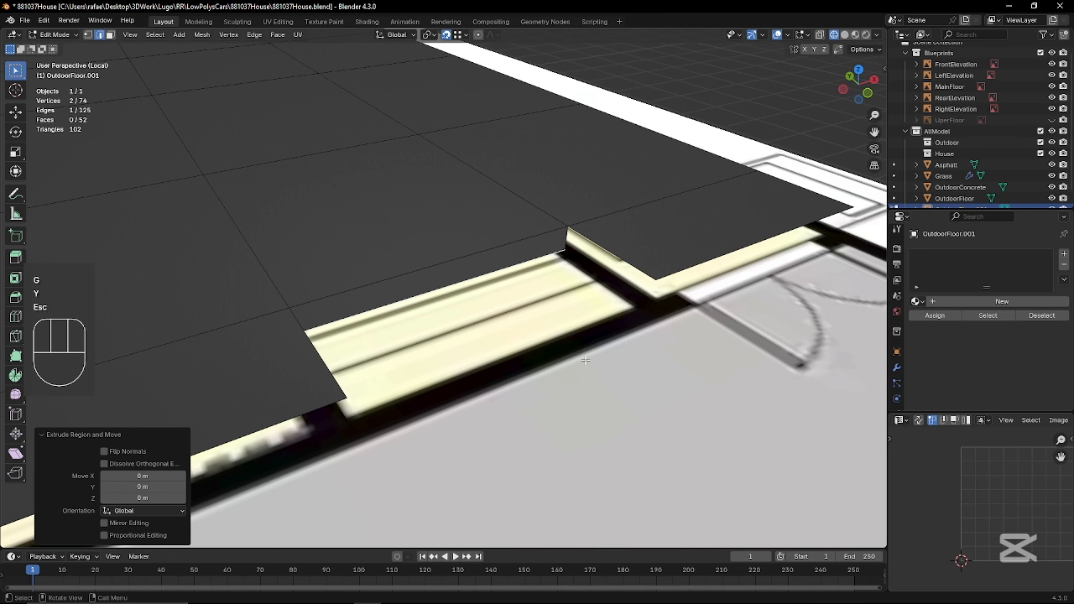
pyautogui.press('KP_Enter')
# Extrude the tread's front edge 0.18 m down along Z to form the second riser
pyautogui.press('e')
pyautogui.press('z')
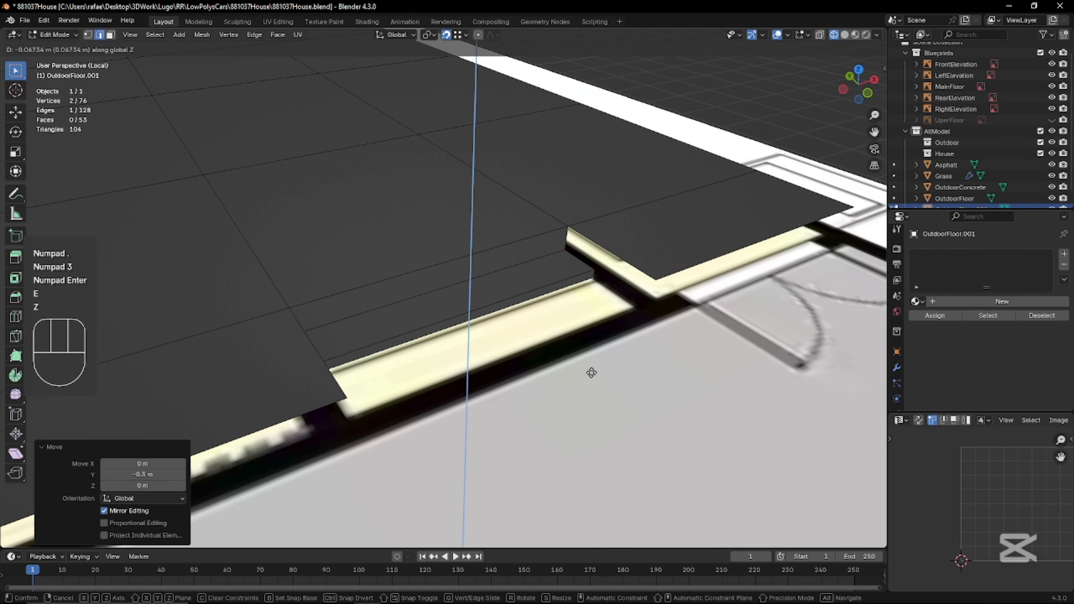
pyautogui.press('Escape')
pyautogui.press('g')
pyautogui.press('z')
pyautogui.press('KP_Subtract')
pyautogui.write('.18')
pyautogui.press('KP_Enter')
# Extrude the second riser's lower edge in place to start another tread
pyautogui.moveTo(593, 381); pyautogui.dragTo(333, 408, button='middle')
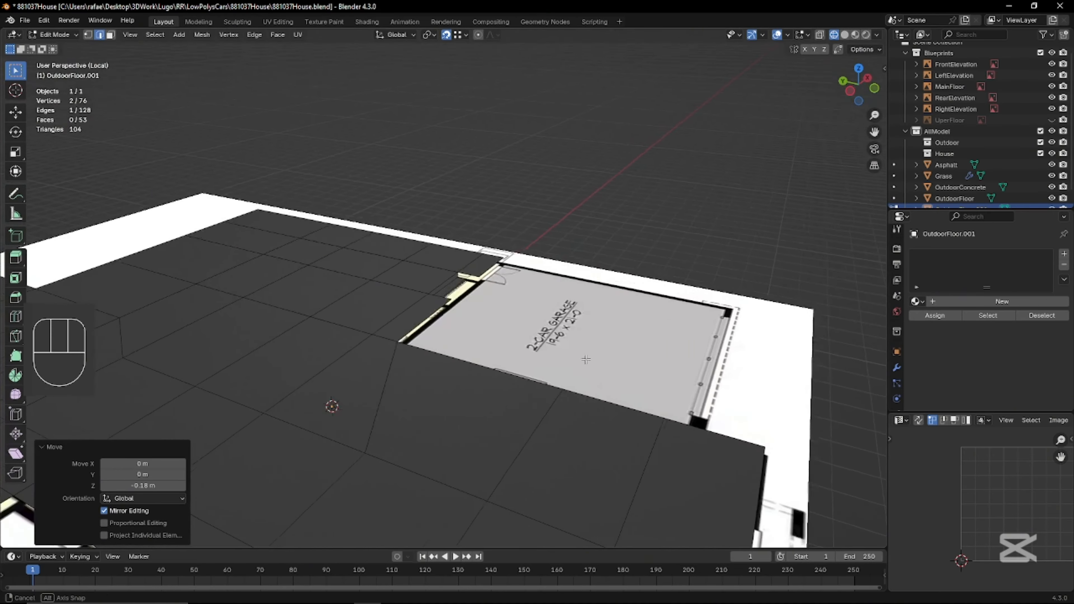
pyautogui.press('KP_7')
pyautogui.scroll(5, 544, 368)
pyautogui.hotkey('alt', 'z')
pyautogui.scroll(2, 535, 376)
pyautogui.press('e')
pyautogui.press('y')
pyautogui.press('Escape')
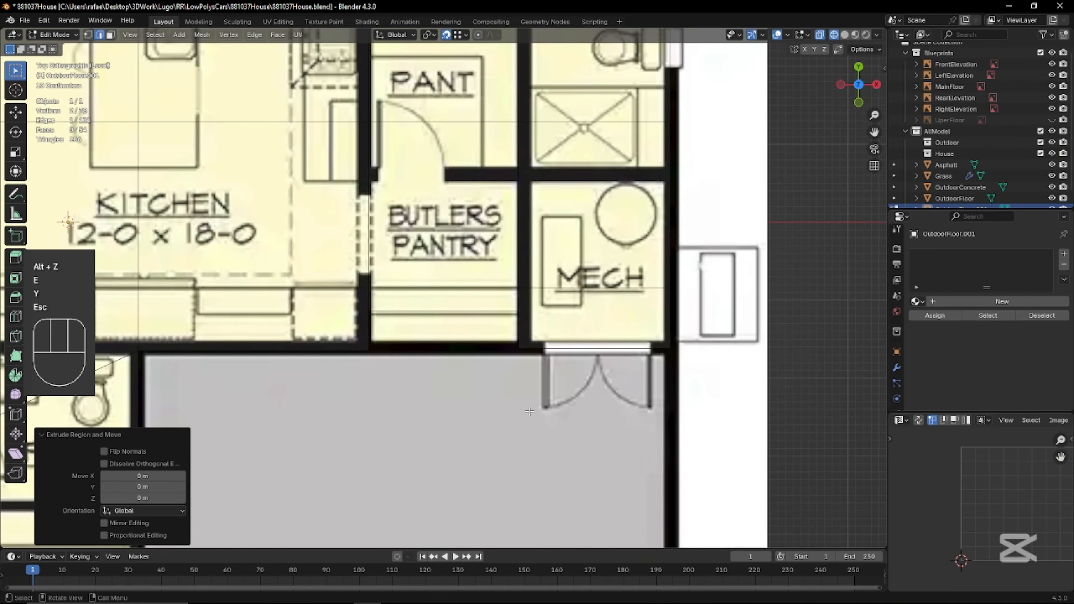
pyautogui.press('KP_Subtract')
pyautogui.press('KP_Decimal')
pyautogui.press('KP_3')
pyautogui.press('KP_7')
pyautogui.hotkey('alt', 'z')
pyautogui.moveTo(489, 386); pyautogui.dragTo(547, 285, button='middle')
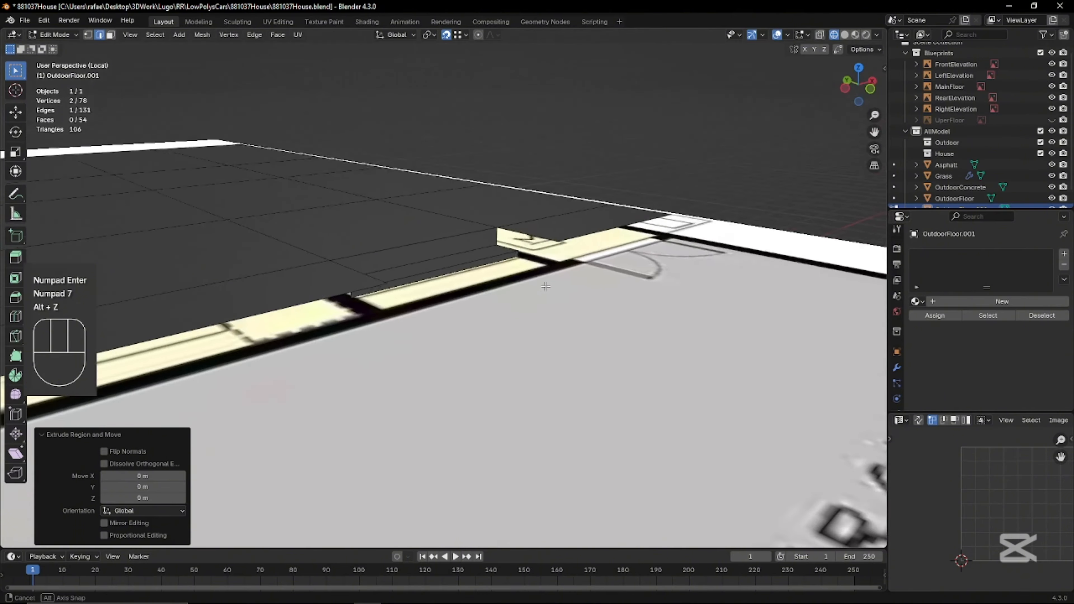
# Lower the MainFloor blueprint along Z to uncover the pantry steps
pyautogui.scroll(-5, 546, 286)
pyautogui.moveTo(534, 360); pyautogui.dragTo(554, 341, button='middle')
pyautogui.press('Tab')
pyautogui.click(554, 341)
pyautogui.press('g')
pyautogui.press('z')
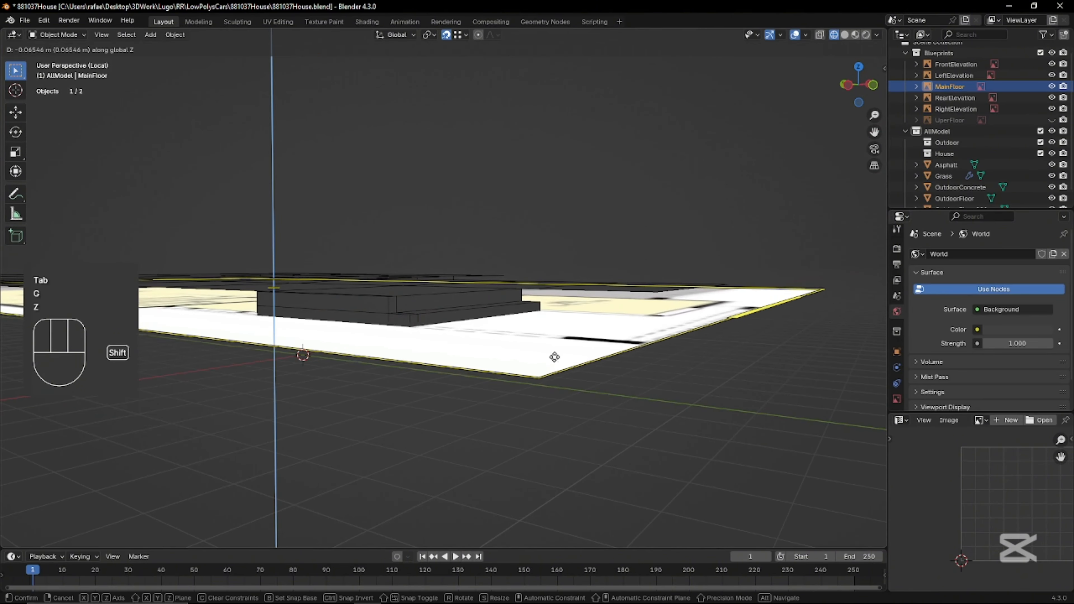
pyautogui.click(565, 381)
# Move the newly extruded edge of the pantry steps 0.3 m along negative Y to form the second tread
pyautogui.moveTo(565, 382); pyautogui.dragTo(446, 265, button='middle')
pyautogui.scroll(4, 506, 352)
pyautogui.click(446, 279)
pyautogui.press('Tab')
pyautogui.press('g')
pyautogui.press('Escape')
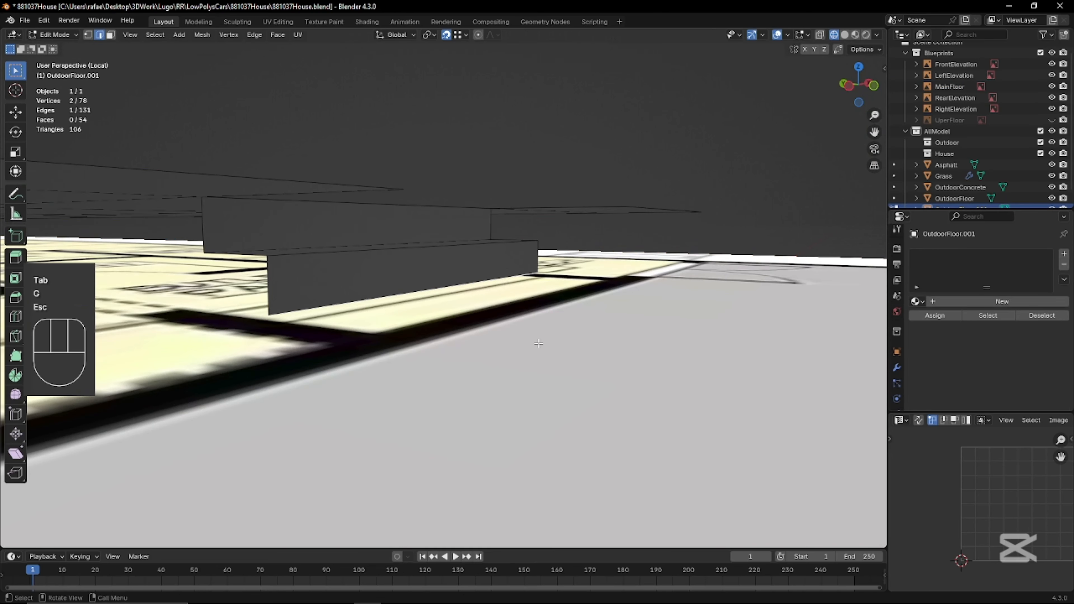
pyautogui.write('gy-.3')
pyautogui.press('Return')
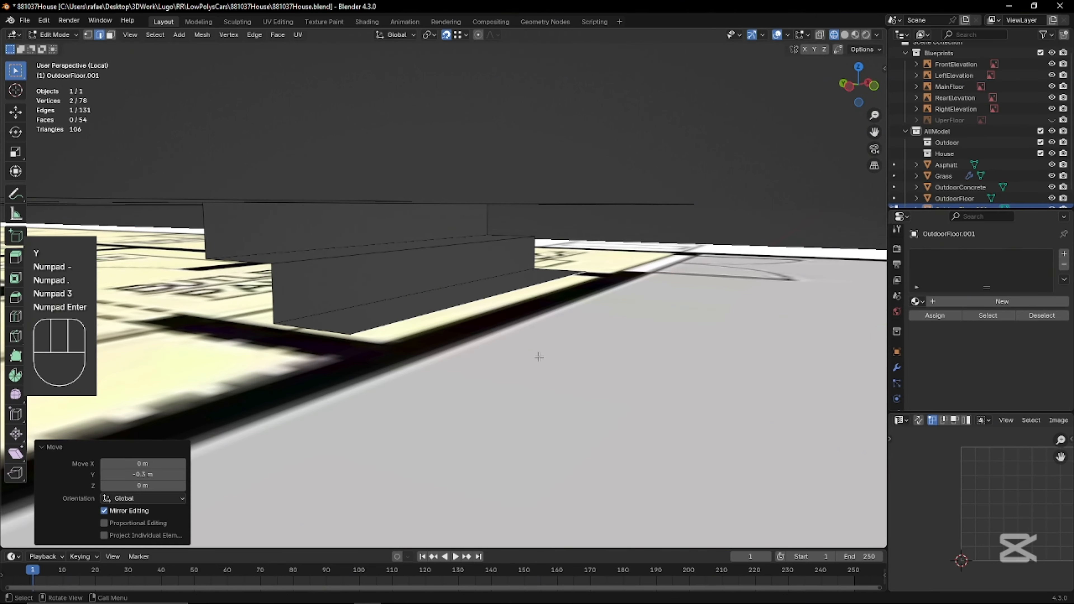
# Leave the isolated view and show the whole scene in material preview shading around the pantry steps
pyautogui.scroll(-6, 538, 356)
pyautogui.moveTo(432, 320); pyautogui.dragTo(454, 405, button='middle')
pyautogui.press('KP_Divide')
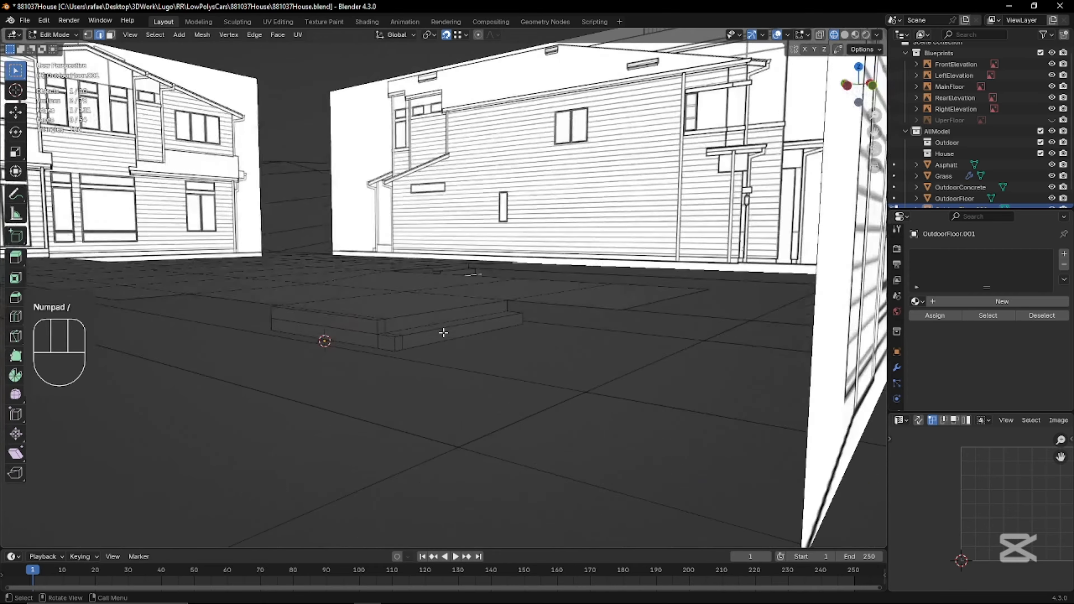
pyautogui.moveTo(443, 333); pyautogui.dragTo(458, 365, button='middle')
pyautogui.press('z')
pyautogui.moveTo(412, 285)
pyautogui.mouseDown(button='middle')
pyautogui.moveTo(533, 252)
pyautogui.moveTo(484, 218)
pyautogui.moveTo(619, 343)
pyautogui.moveTo(573, 291)
pyautogui.moveTo(471, 393)
pyautogui.moveTo(571, 401)
pyautogui.moveTo(621, 388)
pyautogui.moveTo(472, 367)
pyautogui.moveTo(494, 375)
pyautogui.moveTo(494, 427)
pyautogui.mouseUp(button='middle')
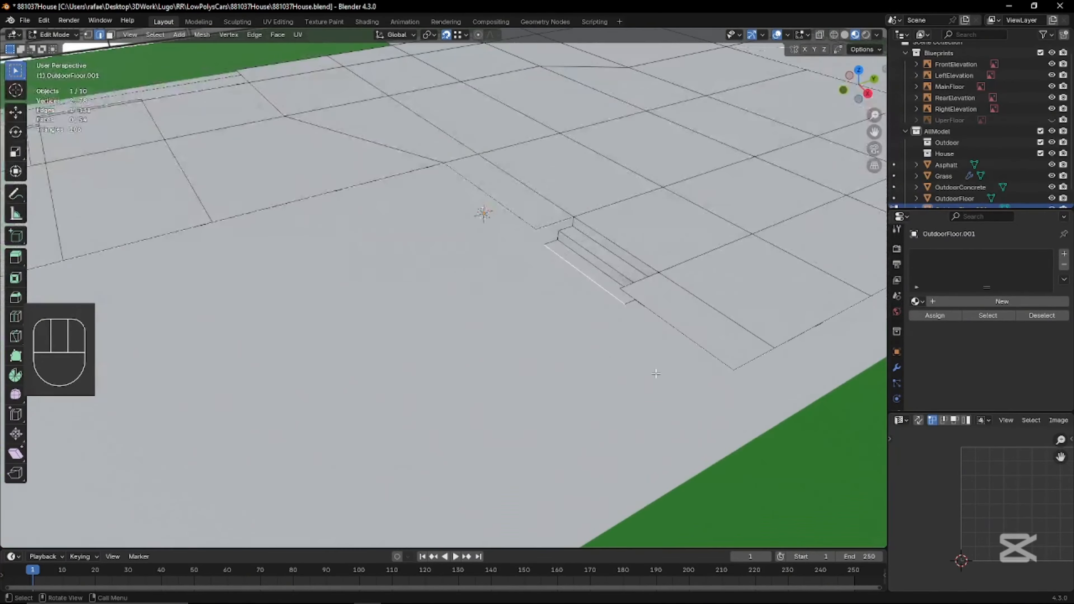
# Delete the front edge of the pantry steps' second tread to remove that tread
pyautogui.scroll(3, 767, 356)
pyautogui.press('x')
pyautogui.click(767, 356)
pyautogui.scroll(-8, 767, 356)
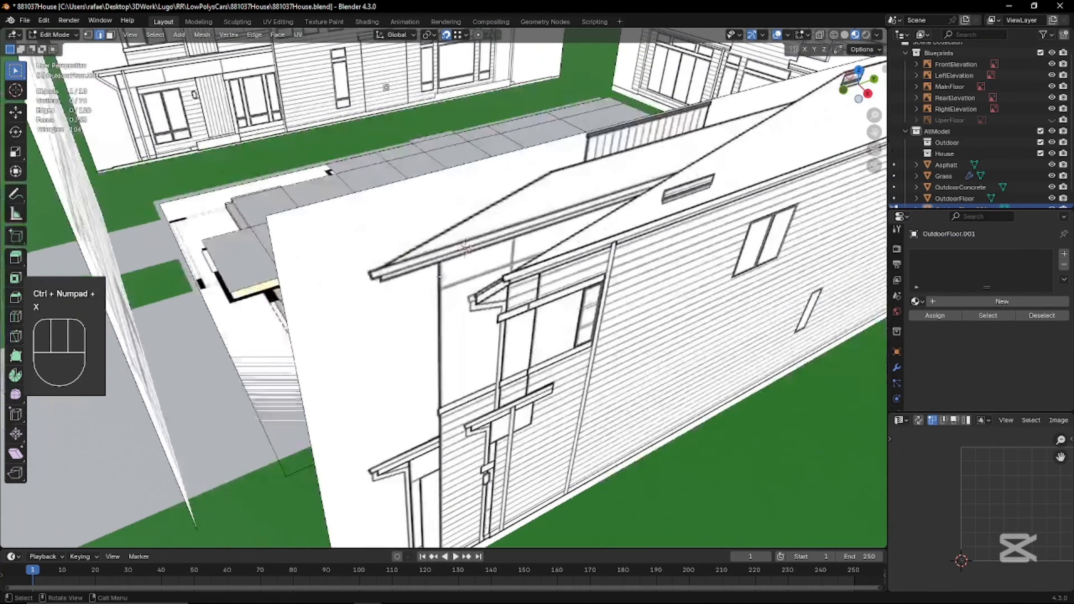
# Leave mesh editing and review the traced floor against the MainFloor blueprint in see-through wireframe
pyautogui.moveTo(507, 271); pyautogui.dragTo(567, 306, button='middle')
pyautogui.scroll(-3, 677, 266)
pyautogui.press('Tab')
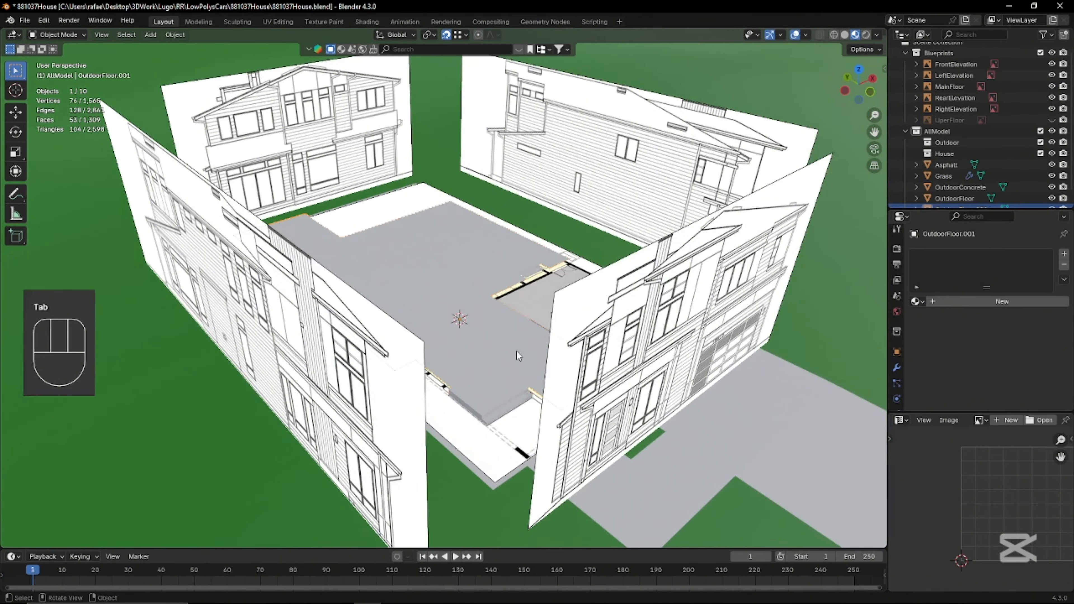
pyautogui.press('KP_7')
pyautogui.hotkey('alt', 'z')
pyautogui.press('z')
pyautogui.hotkey('alt', 'z')
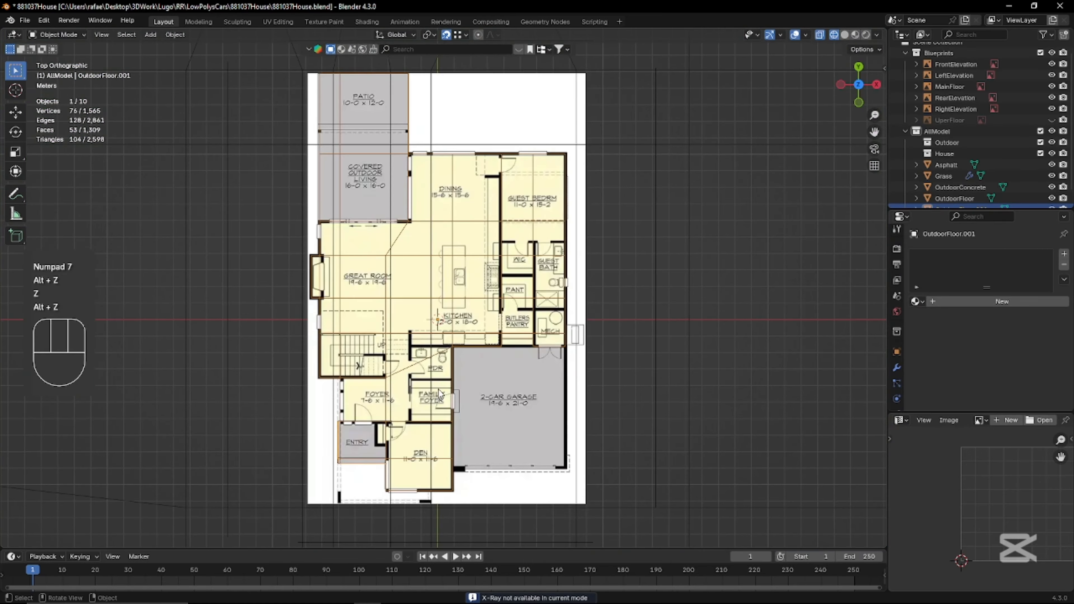
pyautogui.scroll(-1, 440, 394)
pyautogui.moveTo(454, 449)
pyautogui.mouseDown(button='middle')
pyautogui.moveTo(457, 353)
pyautogui.moveTo(497, 384)
pyautogui.mouseUp(button='middle')
pyautogui.scroll(3, 508, 395)
pyautogui.scroll(2, 508, 396)
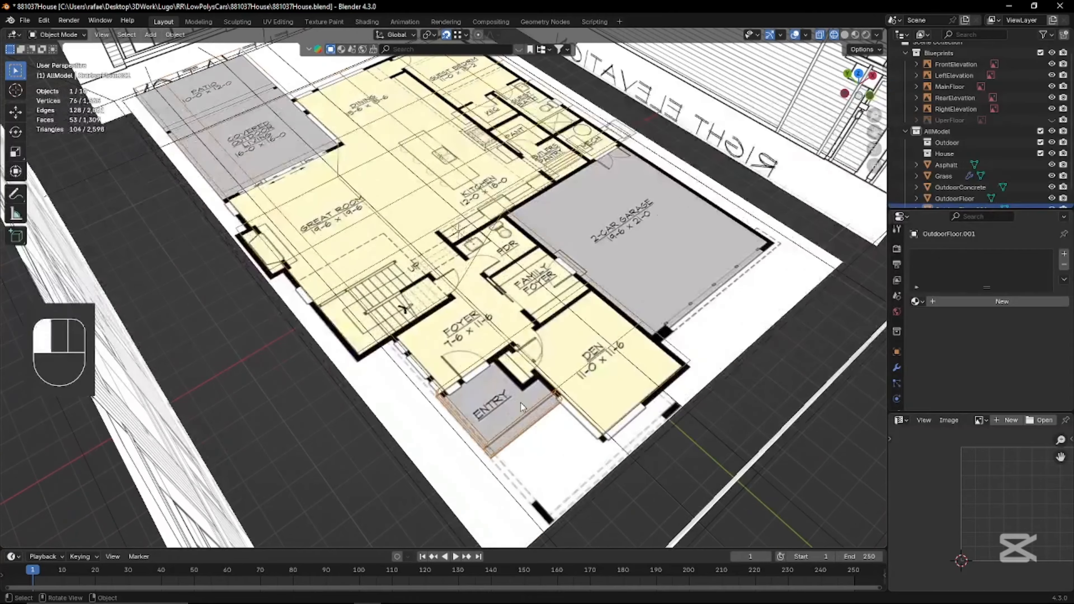
# Duplicate the entry platform's top face in place and separate the copy into its own object
pyautogui.click(521, 403)
pyautogui.press('Tab')
pyautogui.click(565, 383)
pyautogui.scroll(4, 593, 379)
pyautogui.moveTo(660, 375); pyautogui.dragTo(655, 351, button='middle')
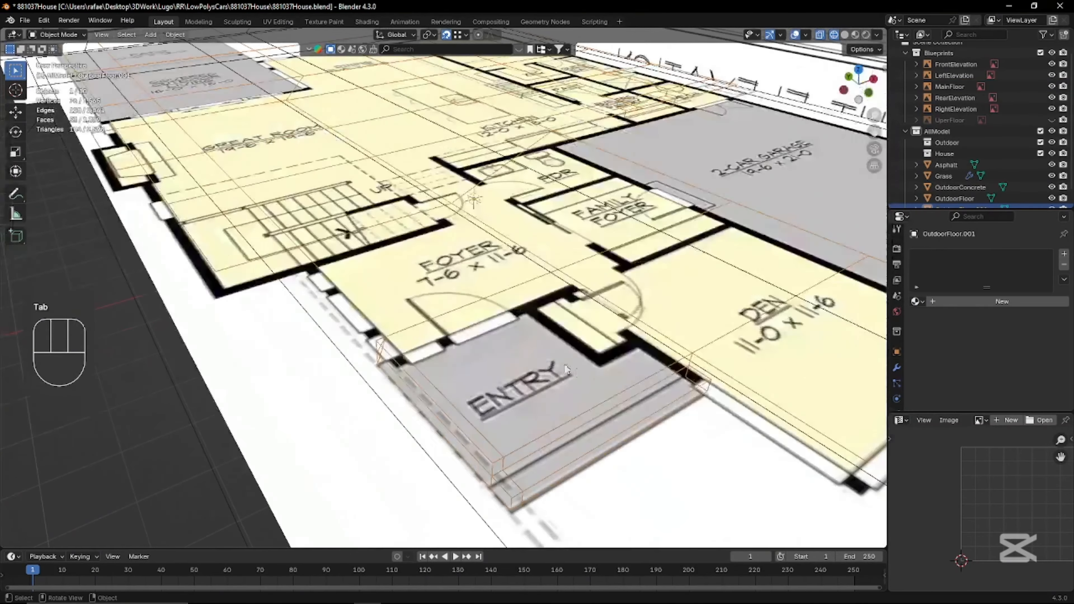
pyautogui.press('Tab')
pyautogui.press('Tab')
pyautogui.press('Tab')
pyautogui.press('Tab')
pyautogui.press('Tab')
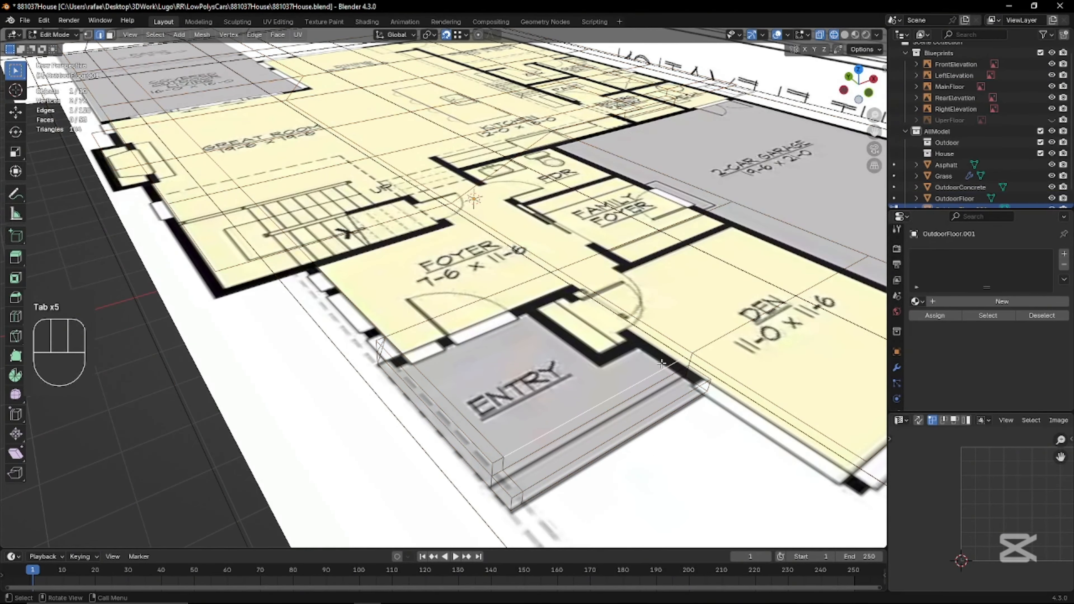
pyautogui.hotkey('alt', 'z')
pyautogui.press('3')
pyautogui.click(594, 359)
pyautogui.hotkey('shift', 'd')
pyautogui.press('Escape')
pyautogui.press('p')
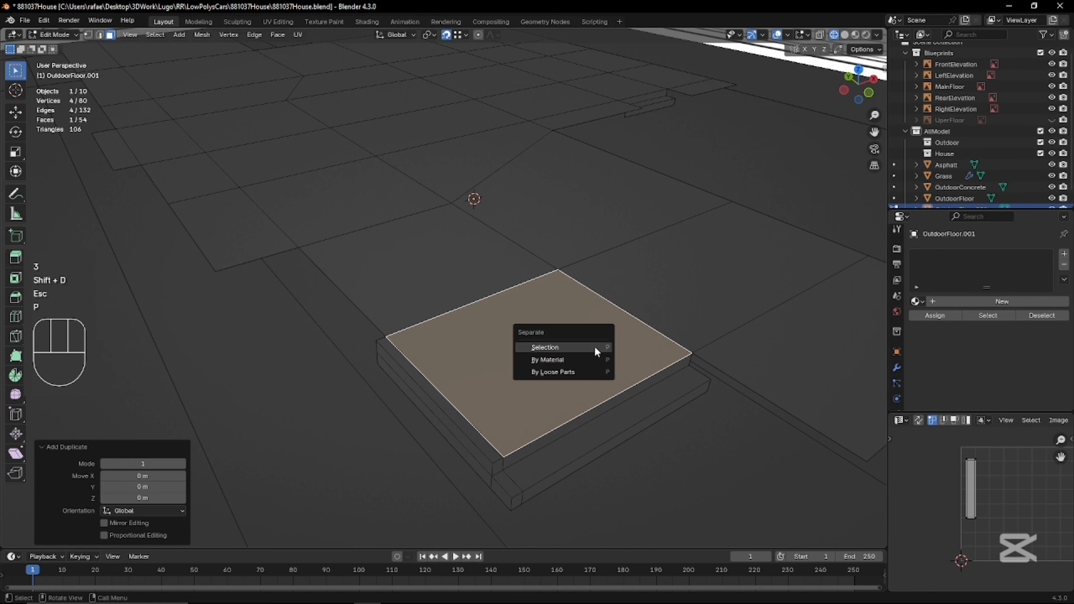
pyautogui.click(594, 346)
pyautogui.press('Tab')
pyautogui.press('Tab')
# Examine the entry platform's original top face and the surrounding floor against the blueprint
pyautogui.click(571, 335)
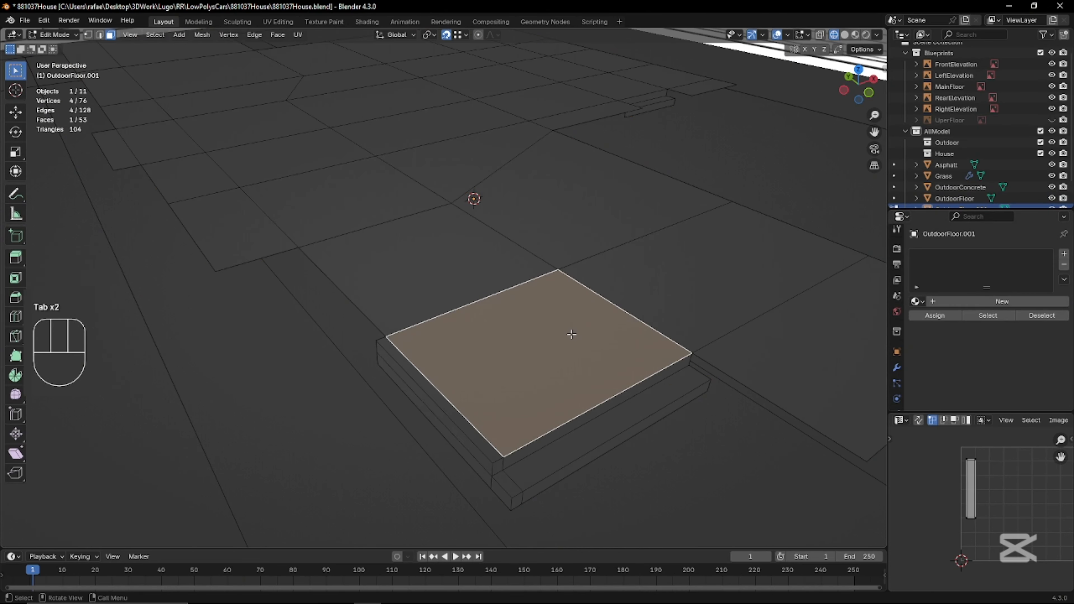
pyautogui.scroll(-8, 570, 336)
pyautogui.moveTo(565, 159); pyautogui.dragTo(549, 264, button='middle')
pyautogui.hotkey('alt', 'z')
pyautogui.scroll(3, 527, 326)
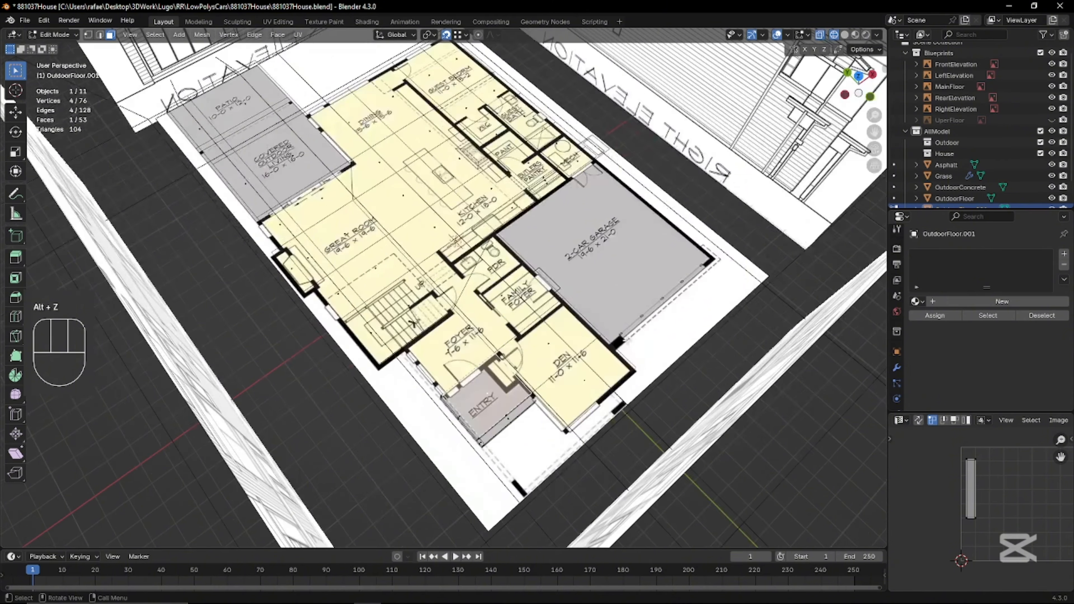
pyautogui.hotkey('alt', 'z')
pyautogui.hotkey('alt', 'z')
pyautogui.press('Tab')
pyautogui.moveTo(496, 452); pyautogui.dragTo(518, 338, button='middle')
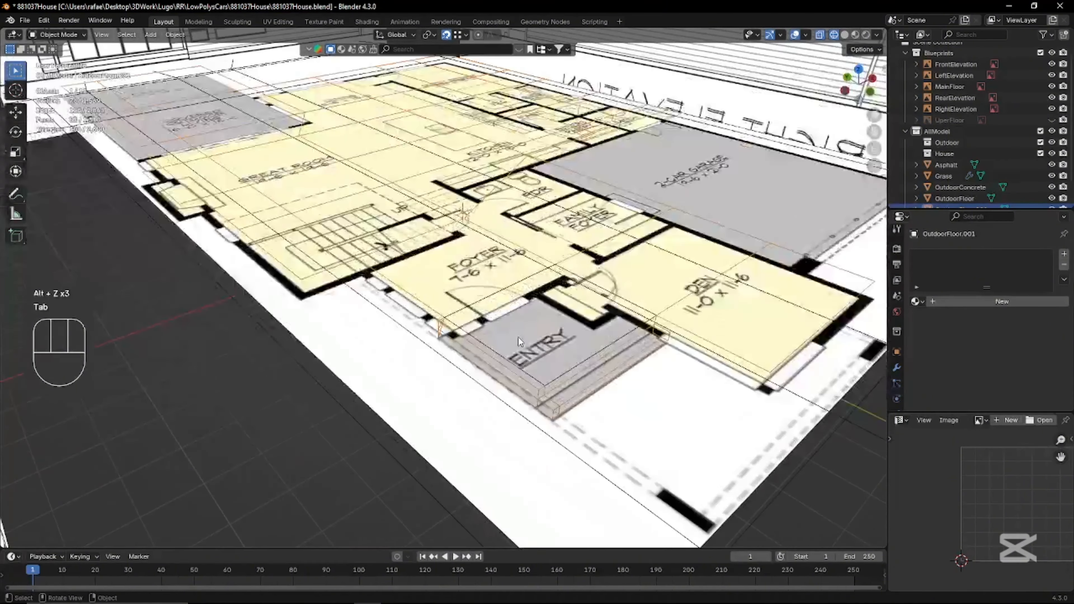
# Isolate the MainFloor blueprint, the outdoor floor, the traced main floor and the separated entry face in local view
pyautogui.hotkey('alt', 'z')
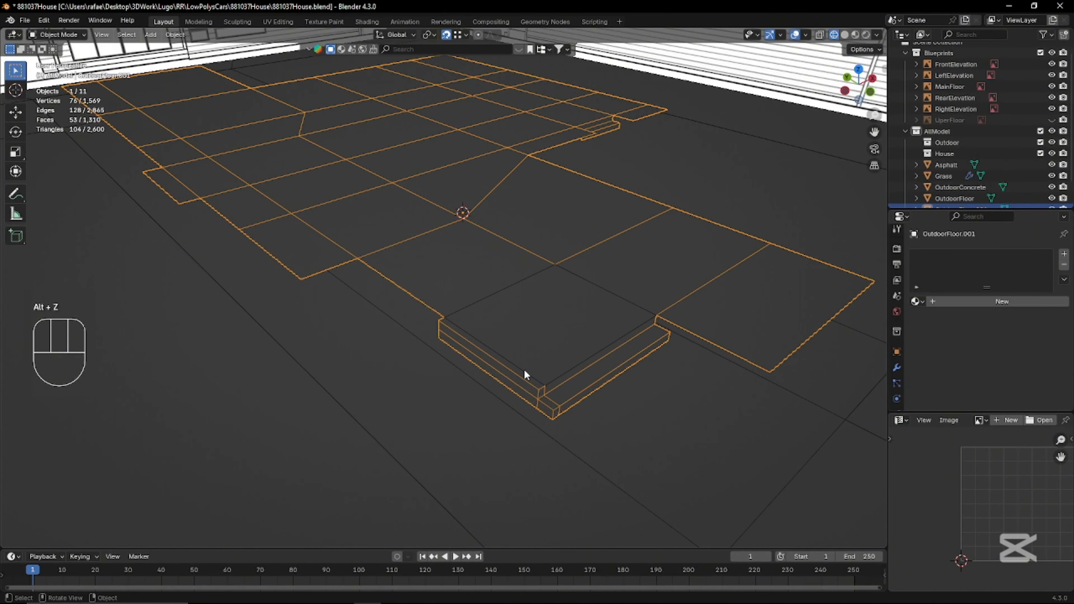
pyautogui.click(522, 369)
pyautogui.scroll(-3, 507, 406)
pyautogui.keyDown('shift'); pyautogui.click(507, 433); pyautogui.keyUp('shift')
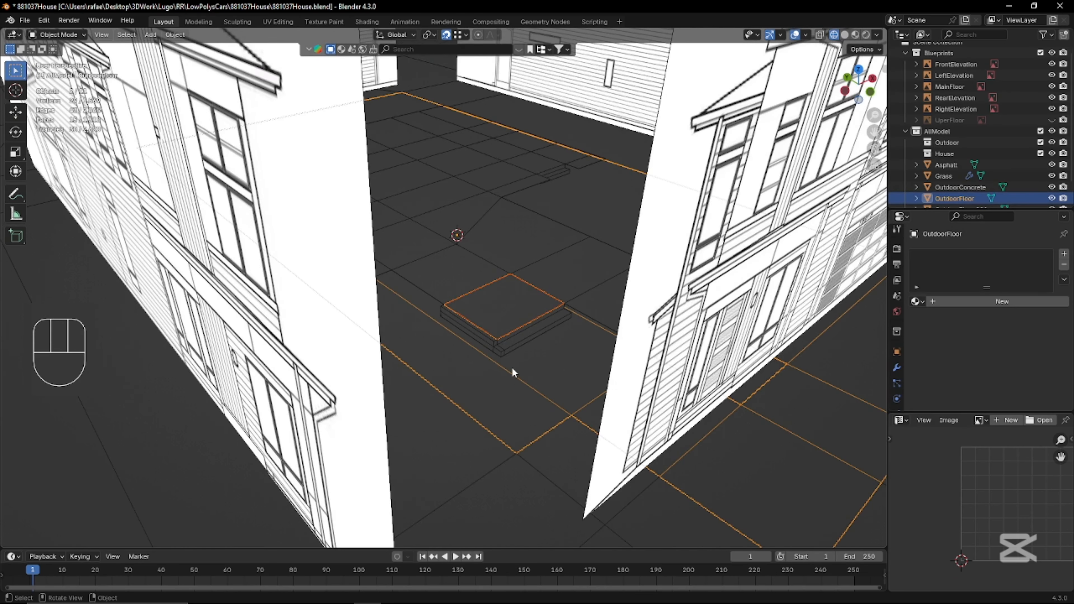
pyautogui.moveTo(512, 367); pyautogui.dragTo(507, 293, button='middle')
pyautogui.scroll(5, 506, 293)
pyautogui.keyDown('shift'); pyautogui.moveTo(501, 234); pyautogui.dragTo(496, 294, button='middle'); pyautogui.keyUp('shift')
pyautogui.hotkey('alt', 'z')
pyautogui.click(603, 302)
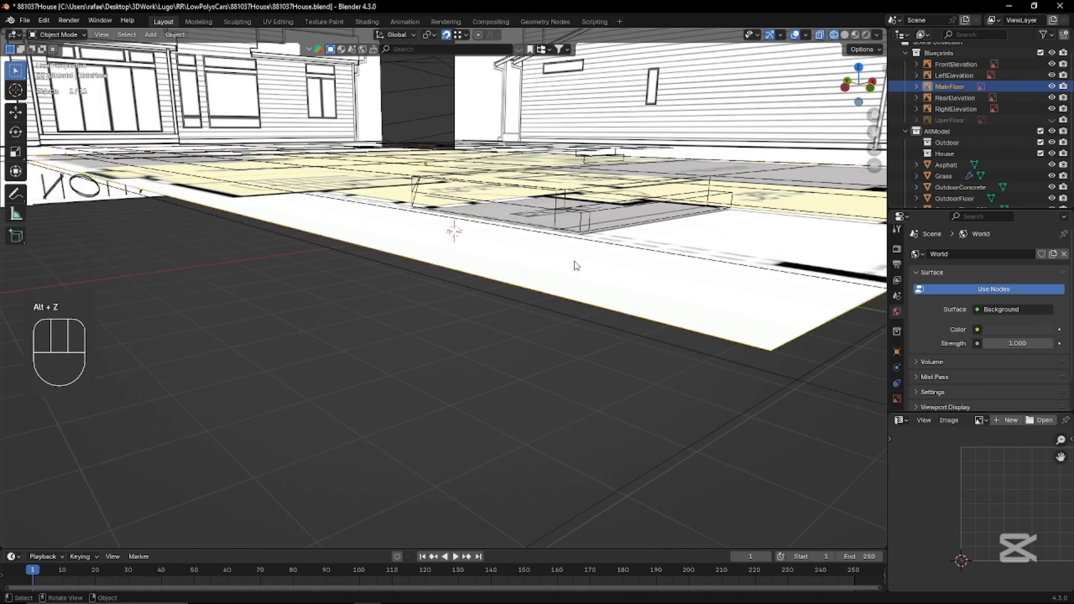
pyautogui.hotkey('alt', 'z')
pyautogui.keyDown('shift'); pyautogui.click(543, 273); pyautogui.keyUp('shift')
pyautogui.keyDown('shift'); pyautogui.click(537, 275); pyautogui.keyUp('shift')
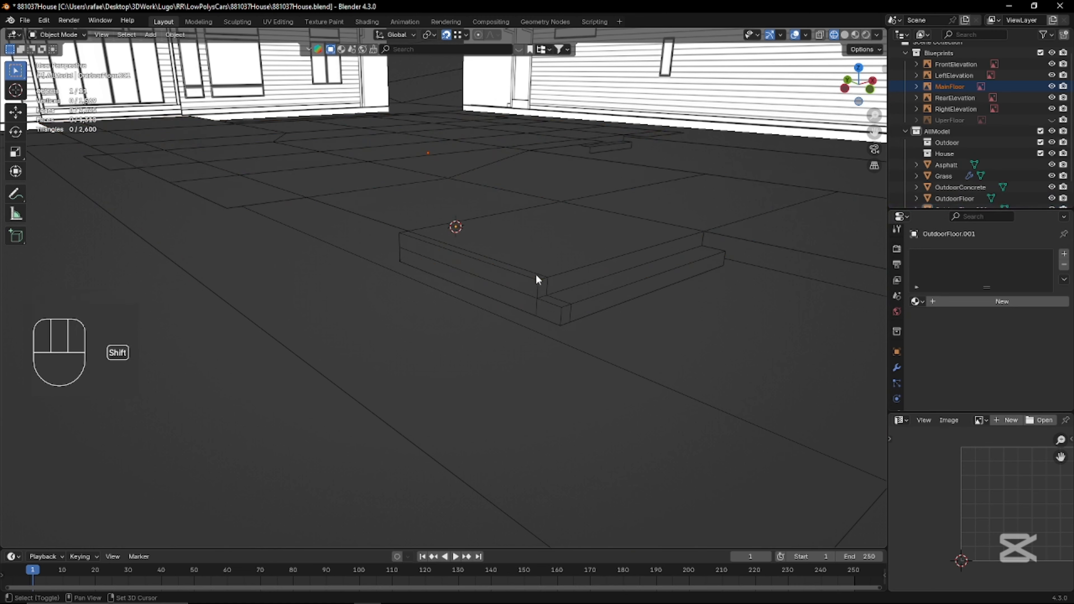
pyautogui.keyDown('shift'); pyautogui.click(535, 274); pyautogui.keyUp('shift')
pyautogui.hotkey('alt', 'z')
pyautogui.press('KP_Divide')
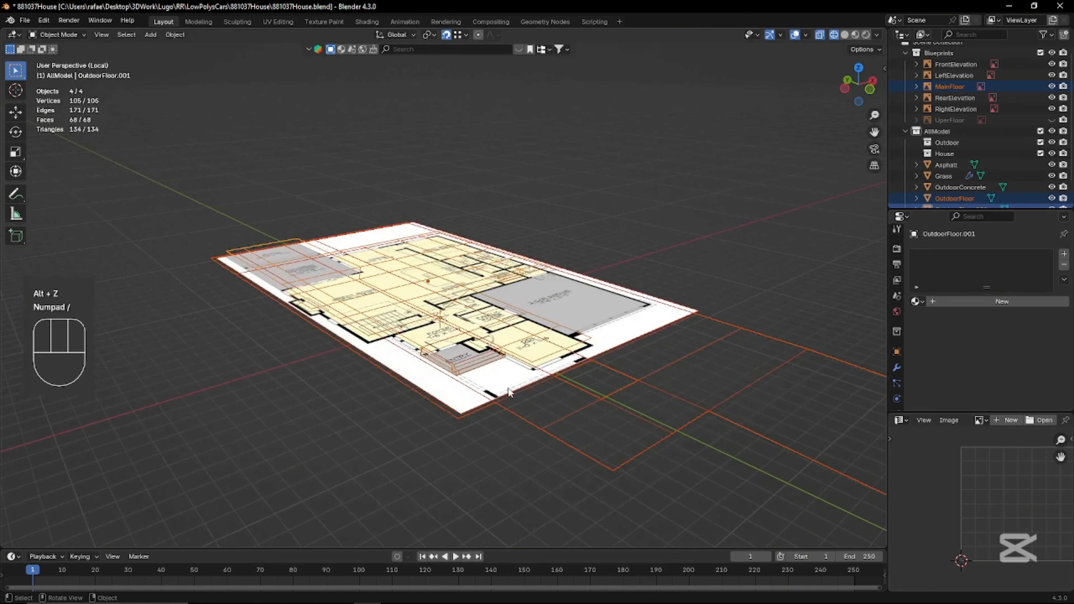
# Hide the traced main floor and open the separated entry face for mesh editing in see-through top view over the blueprint
pyautogui.press('Tab')
pyautogui.hotkey('alt', 'z')
pyautogui.press('Tab')
pyautogui.click(480, 359)
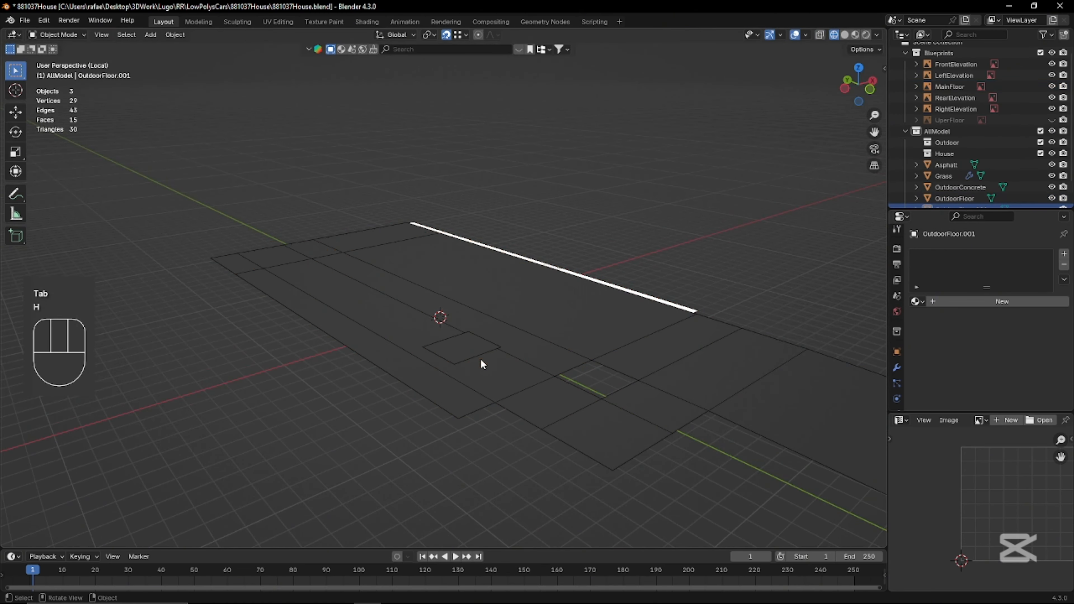
pyautogui.press('Tab')
pyautogui.press('KP_7')
pyautogui.hotkey('alt', 'z')
pyautogui.keyDown('shift'); pyautogui.moveTo(478, 363); pyautogui.dragTo(510, 313, button='middle'); pyautogui.keyUp('shift')
pyautogui.scroll(4, 511, 312)
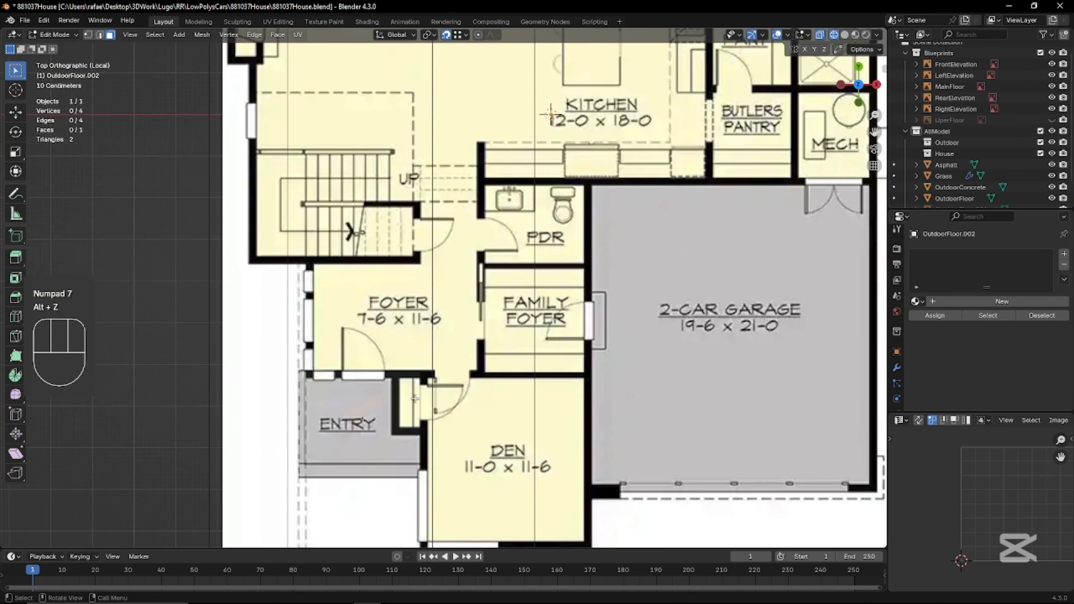
pyautogui.press('a')
pyautogui.keyDown('shift'); pyautogui.moveTo(518, 425); pyautogui.dragTo(579, 291, button='middle'); pyautogui.keyUp('shift')
pyautogui.scroll(7, 578, 292)
# Move the entry face's side edges along X to match the thickness of the wall between the entry and the den closet
pyautogui.click(571, 275)
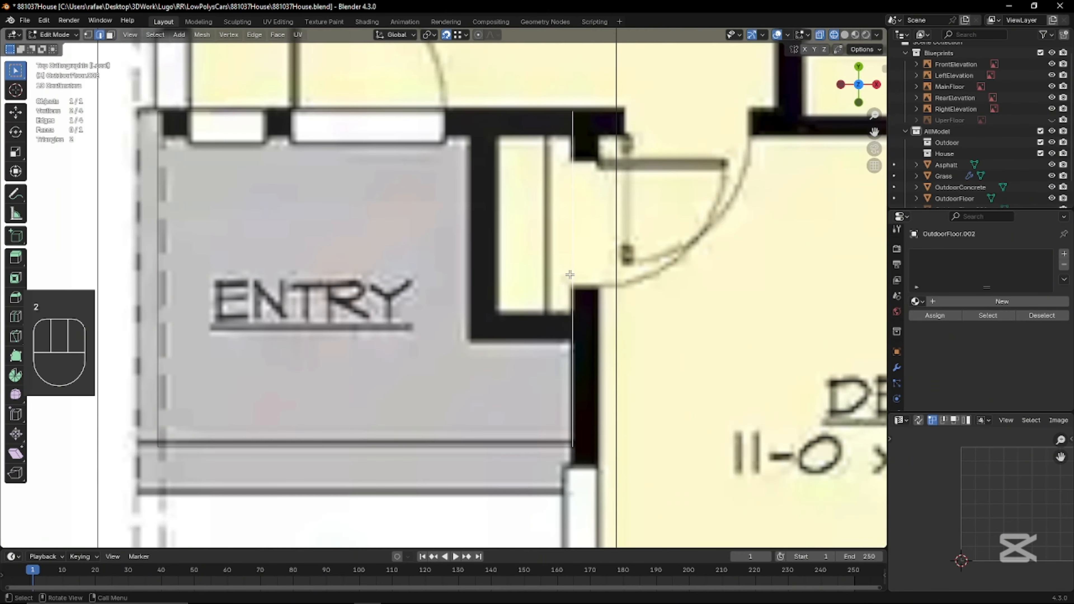
pyautogui.press('g')
pyautogui.press('x')
pyautogui.click(495, 286)
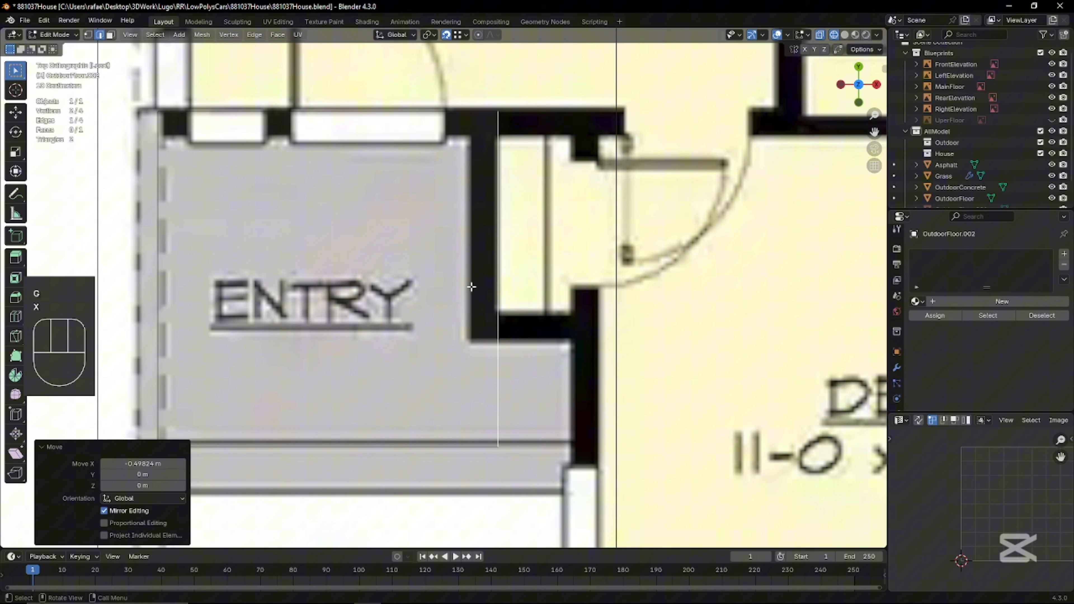
pyautogui.click(158, 230)
pyautogui.press('g')
pyautogui.press('x')
pyautogui.click(500, 262)
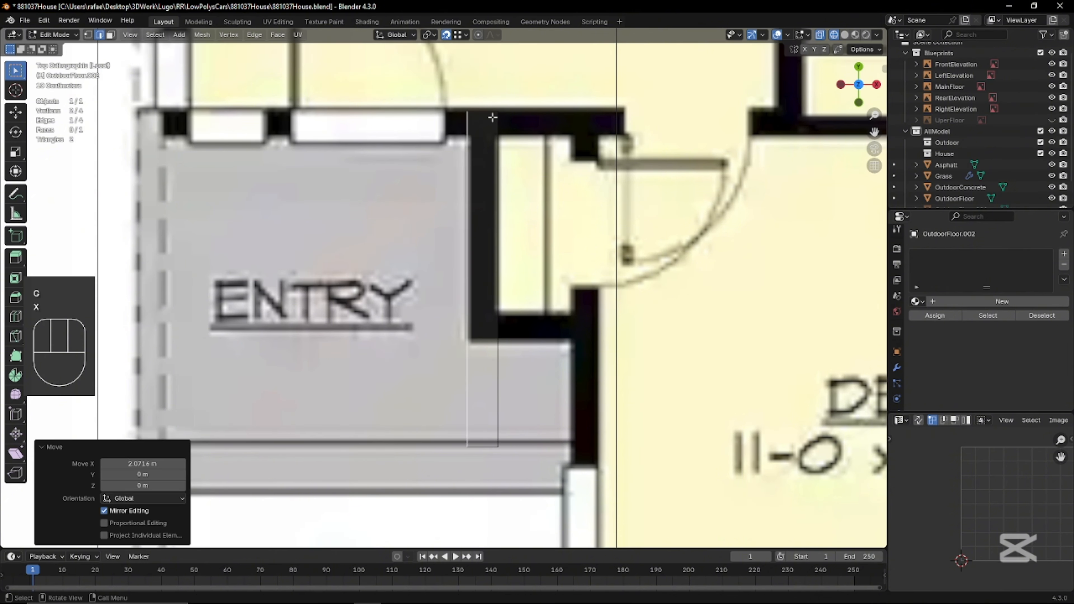
# Move the strip's lower edge up to the closet wall's inner corner and lower its outer vertex to form a mitred corner
pyautogui.press('g')
pyautogui.click(488, 148)
pyautogui.press('g')
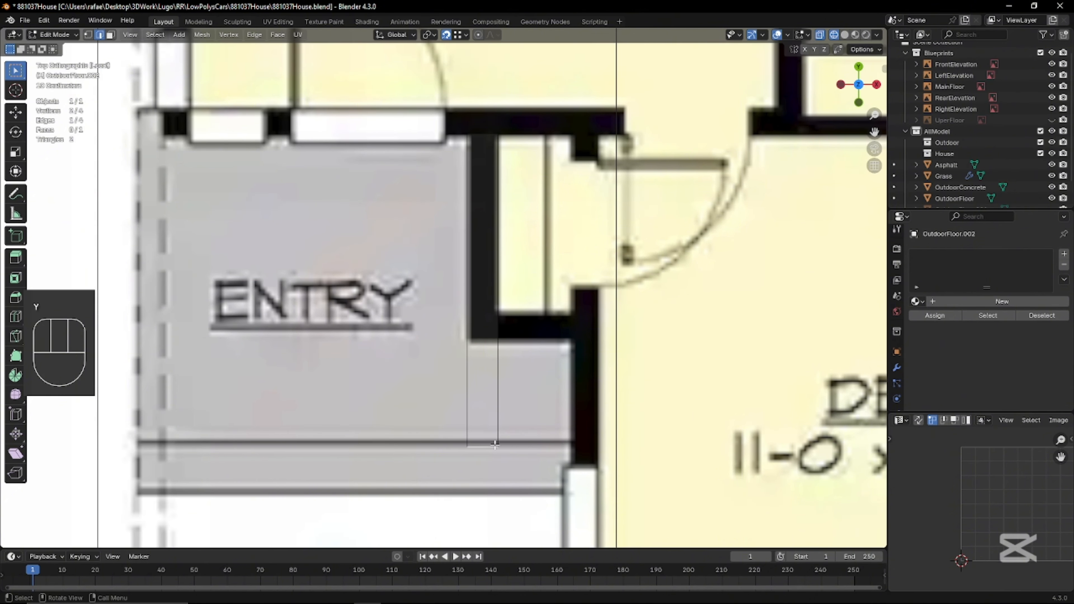
pyautogui.press('y')
pyautogui.click(510, 311)
pyautogui.press('1')
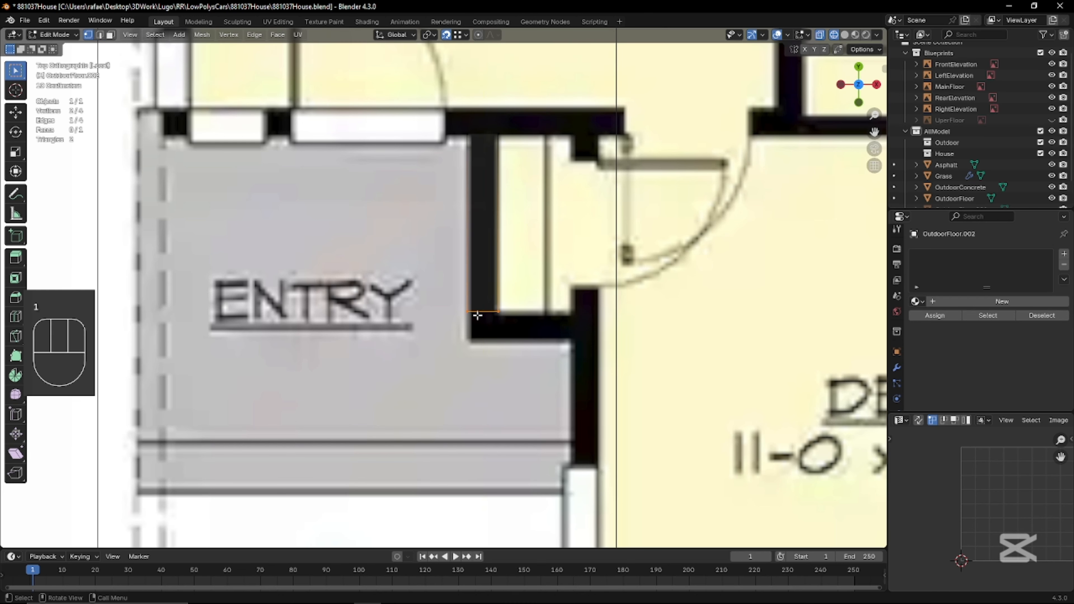
pyautogui.press('y')
pyautogui.click(478, 360)
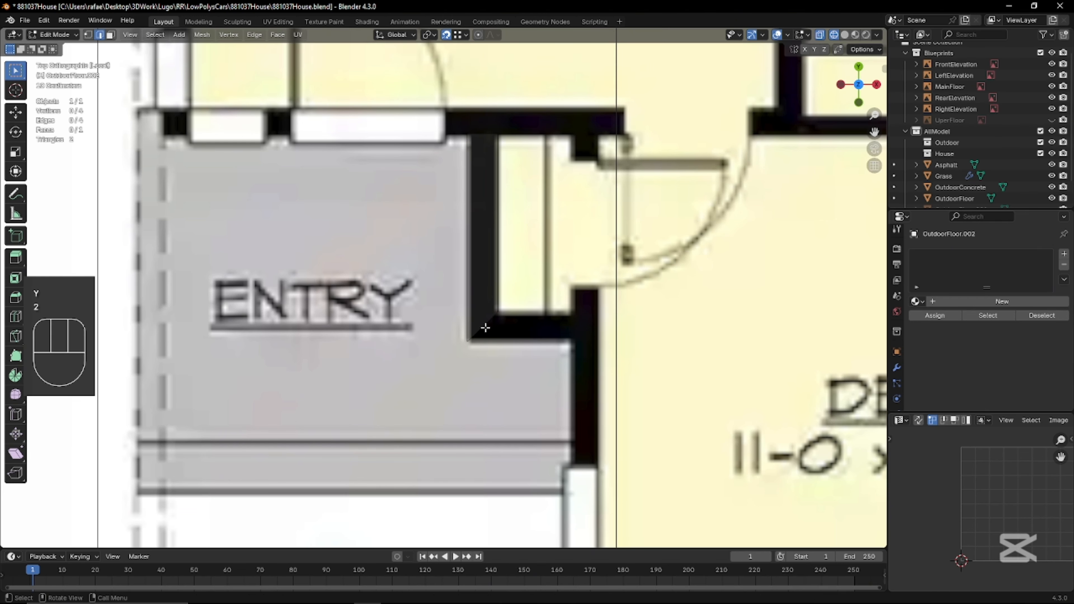
# Extrude the mitred edge along X under the closet and align the end vertices with the den wall's outer face
pyautogui.scroll(2, 480, 324)
pyautogui.press('2')
pyautogui.press('e')
pyautogui.press('x')
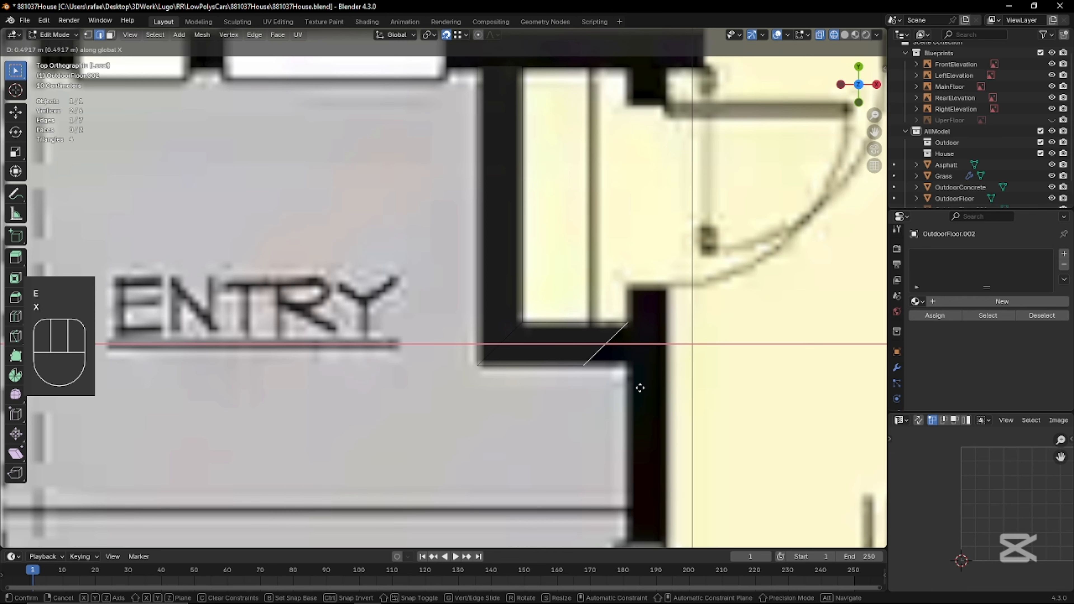
pyautogui.click(640, 388)
pyautogui.press('1')
pyautogui.press('g')
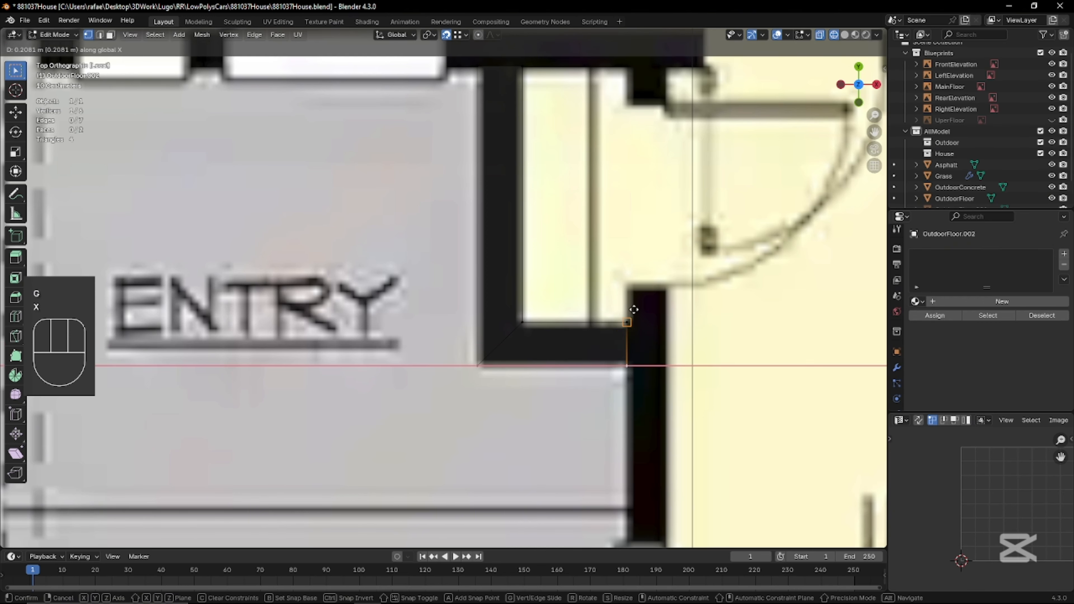
pyautogui.click(634, 310)
# Extrude the closet wall's end about 0.19 m across the den wall, then extrude that corner 0.1743 m up to the closet opening
pyautogui.press('2')
pyautogui.click(626, 340)
pyautogui.keyDown('shift'); pyautogui.moveTo(644, 355); pyautogui.dragTo(551, 362, button='middle'); pyautogui.keyUp('shift')
pyautogui.press('e')
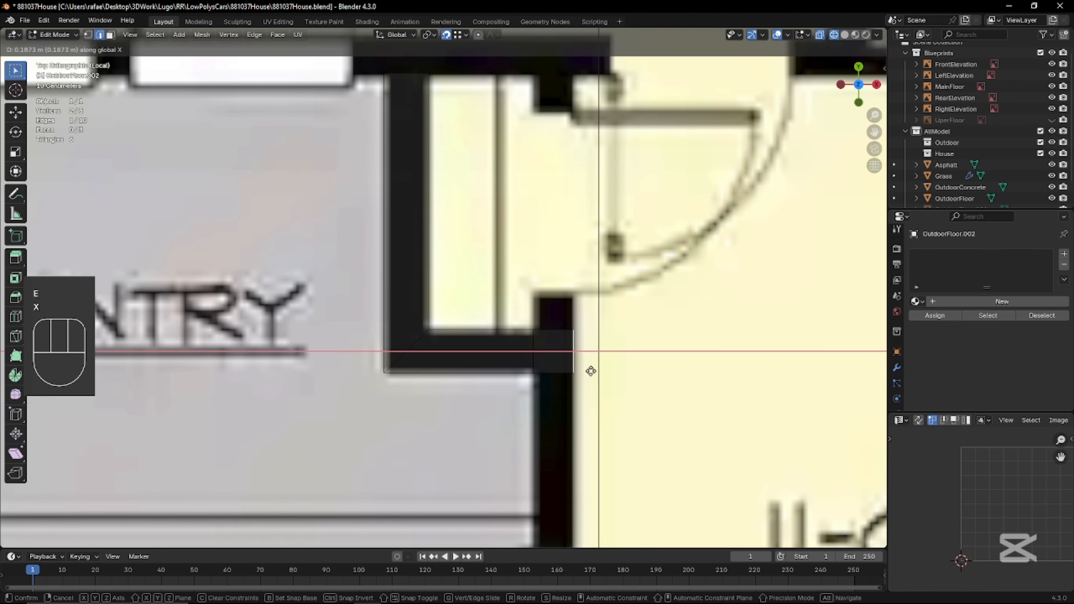
pyautogui.click(591, 371)
pyautogui.press('e')
pyautogui.press('y')
pyautogui.click(558, 372)
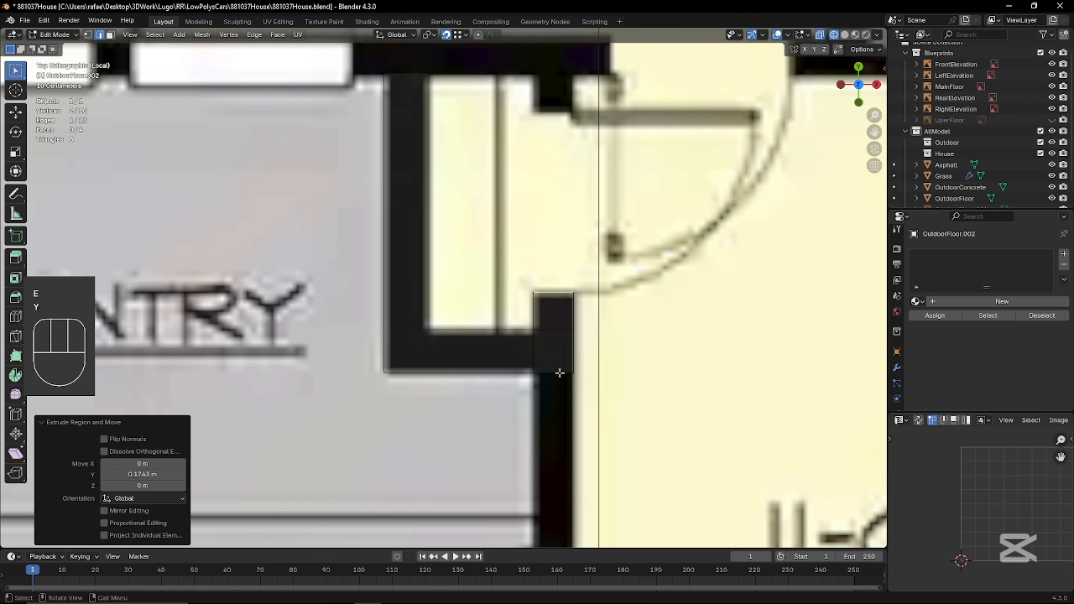
# Extrude the corner's lower edge 0.83075 m along negative Y to the den's side window
pyautogui.scroll(-3, 559, 372)
pyautogui.press('e')
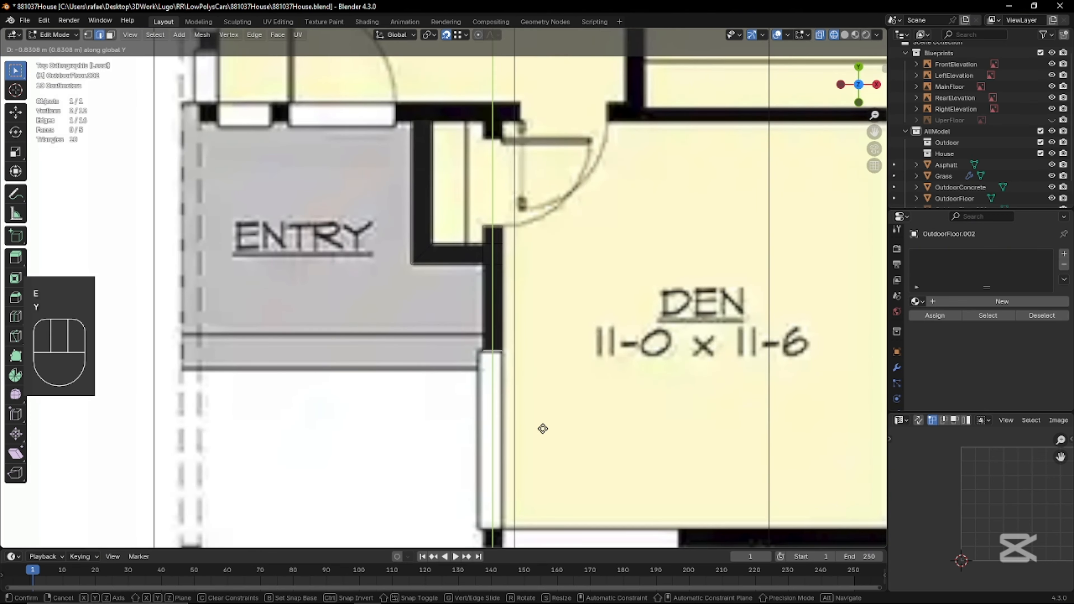
pyautogui.click(543, 428)
pyautogui.scroll(-5, 537, 413)
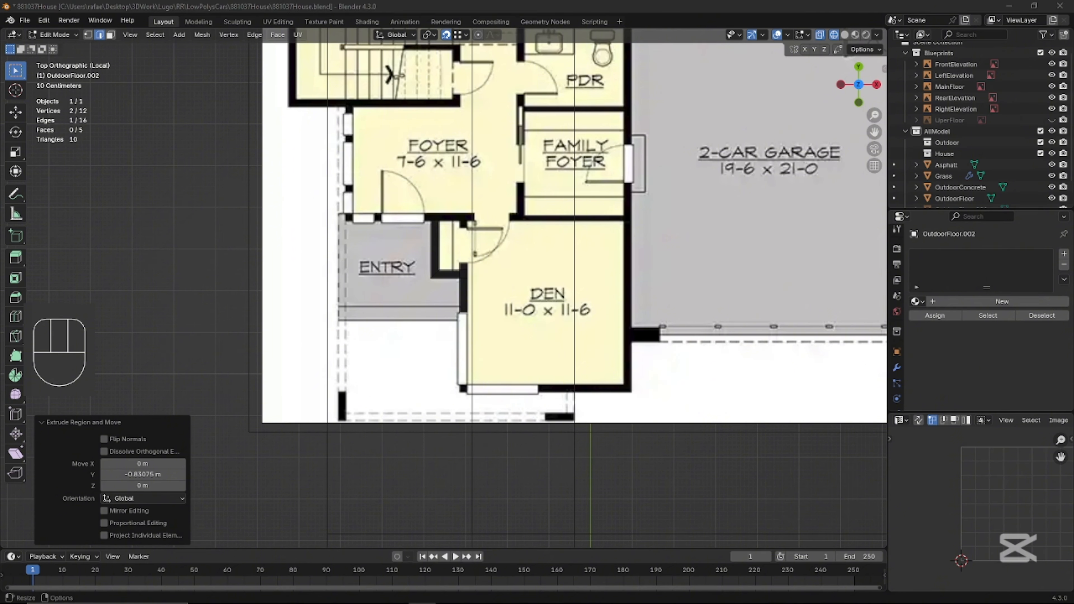
pyautogui.scroll(7, 459, 376)
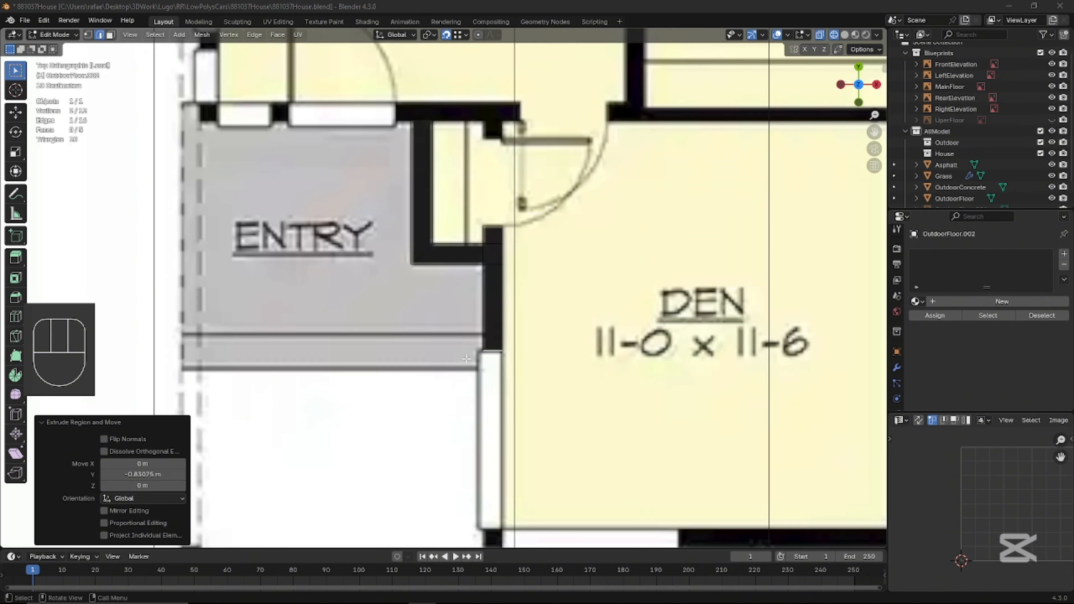
# Extrude the den's side wall 1.7157 m past the window, then about 0.17 m more to form the front corner
pyautogui.press('e')
pyautogui.press('y')
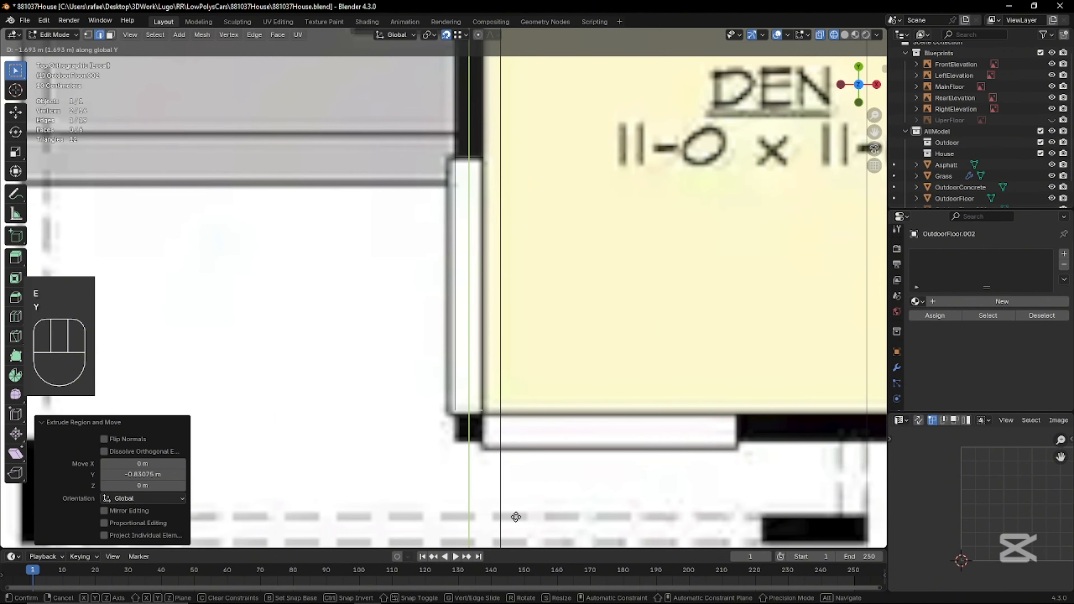
pyautogui.click(516, 518)
pyautogui.scroll(2, 518, 423)
pyautogui.press('e')
pyautogui.press('y')
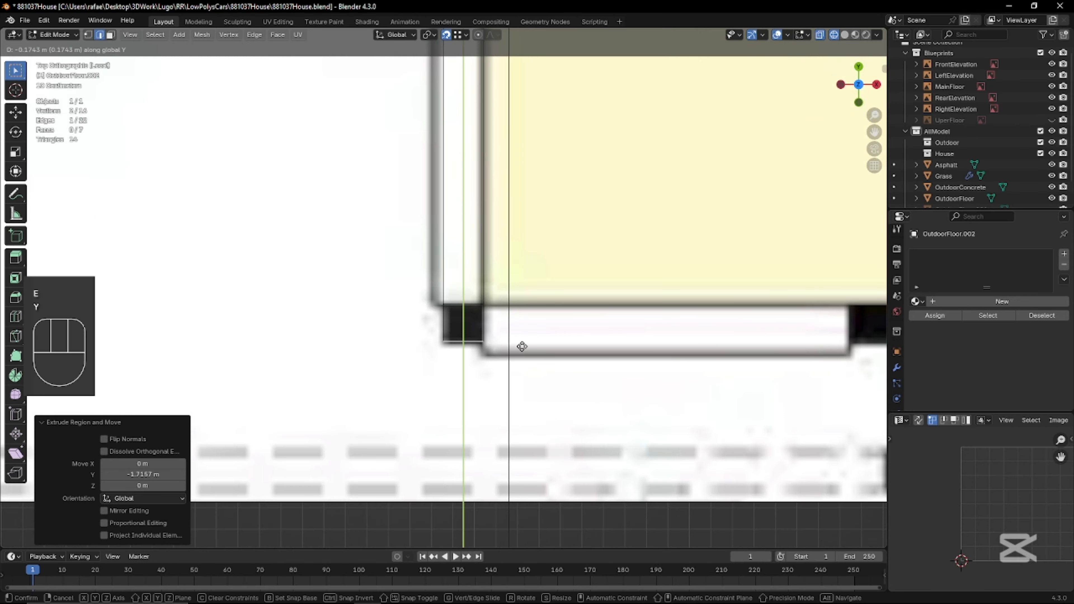
pyautogui.click(522, 346)
# Extrude the den's front wall along X by 1.6939 m past the window, about 2.06 m to the corner and 0.16881 m across it
pyautogui.scroll(-3, 524, 344)
pyautogui.press('e')
pyautogui.press('x')
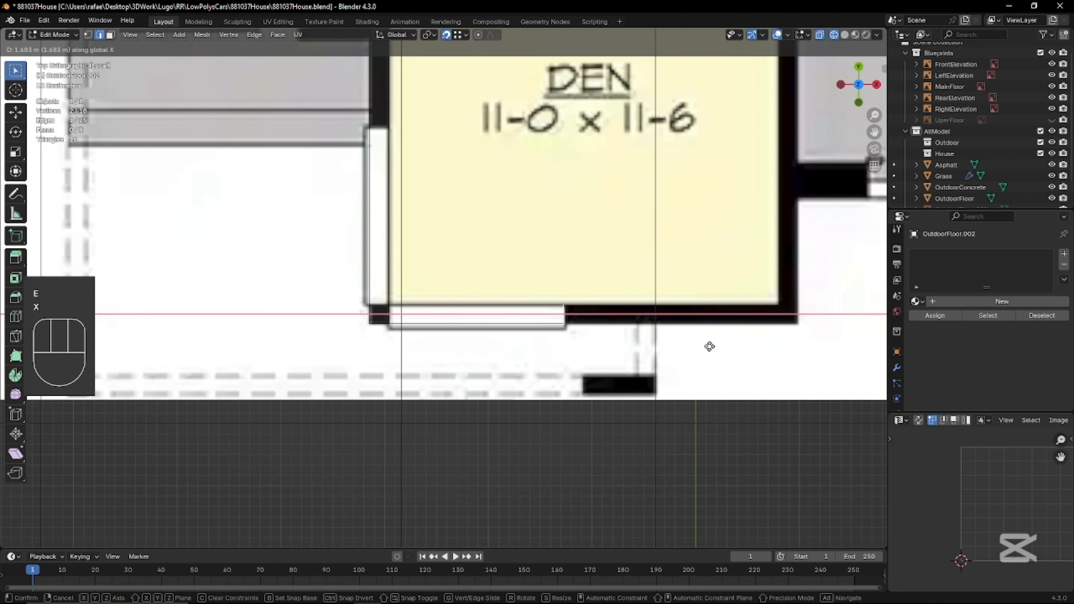
pyautogui.click(711, 347)
pyautogui.keyDown('shift'); pyautogui.moveTo(691, 324); pyautogui.dragTo(523, 338, button='middle'); pyautogui.keyUp('shift')
pyautogui.press('e')
pyautogui.press('x')
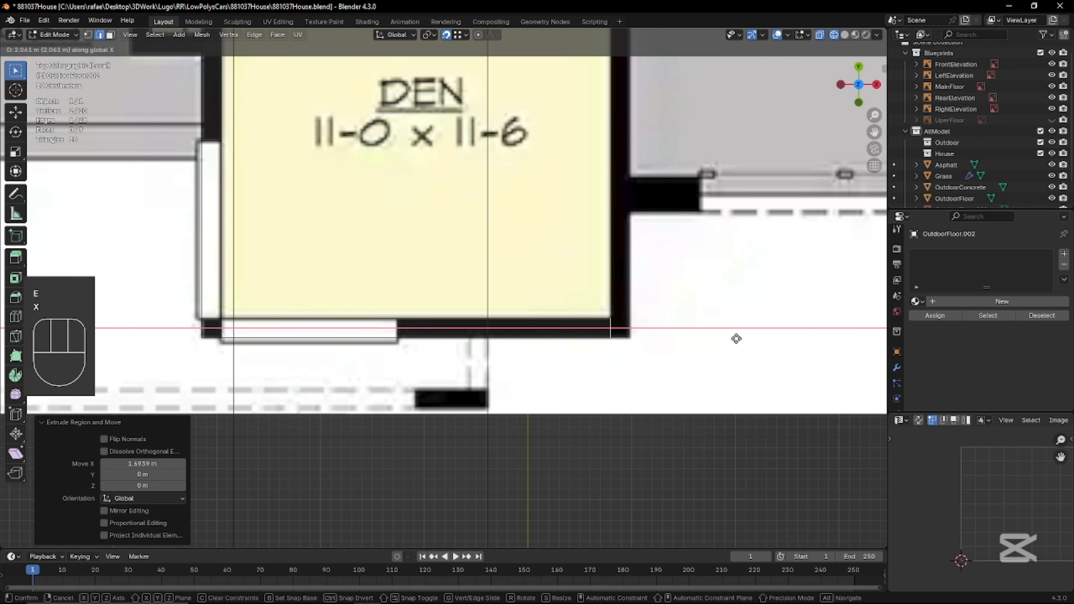
pyautogui.click(736, 338)
pyautogui.press('e')
pyautogui.press('x')
pyautogui.click(756, 345)
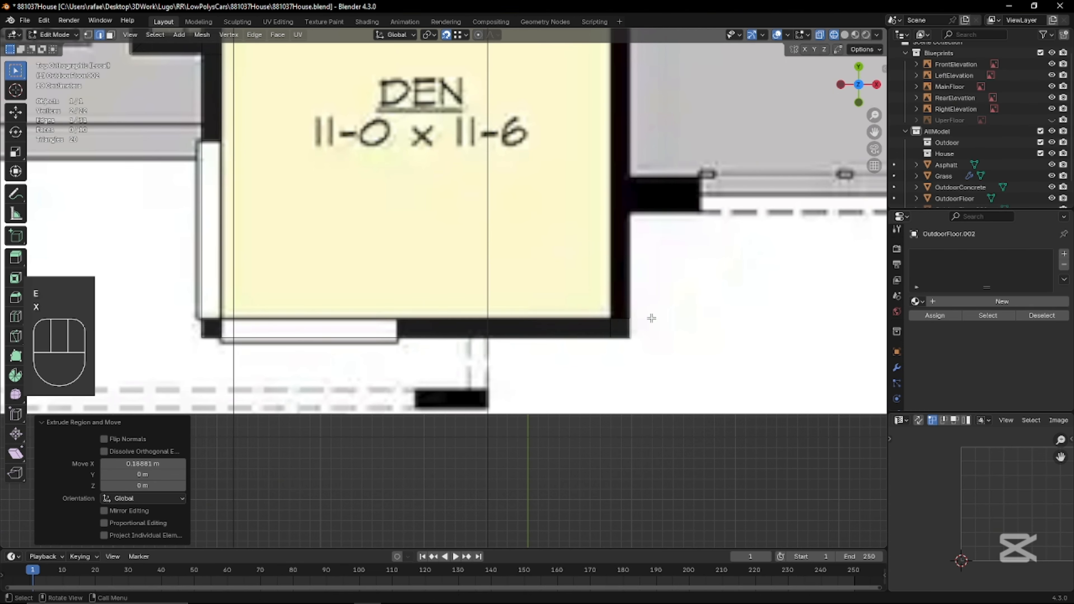
# Extrude the den's garage-side wall up 1.0142 m to the garage front wall, then through that wall's thickness
pyautogui.keyDown('shift'); pyautogui.moveTo(673, 237); pyautogui.dragTo(651, 319, button='middle'); pyautogui.keyUp('shift')
pyautogui.press('e')
pyautogui.press('y')
pyautogui.click(691, 256)
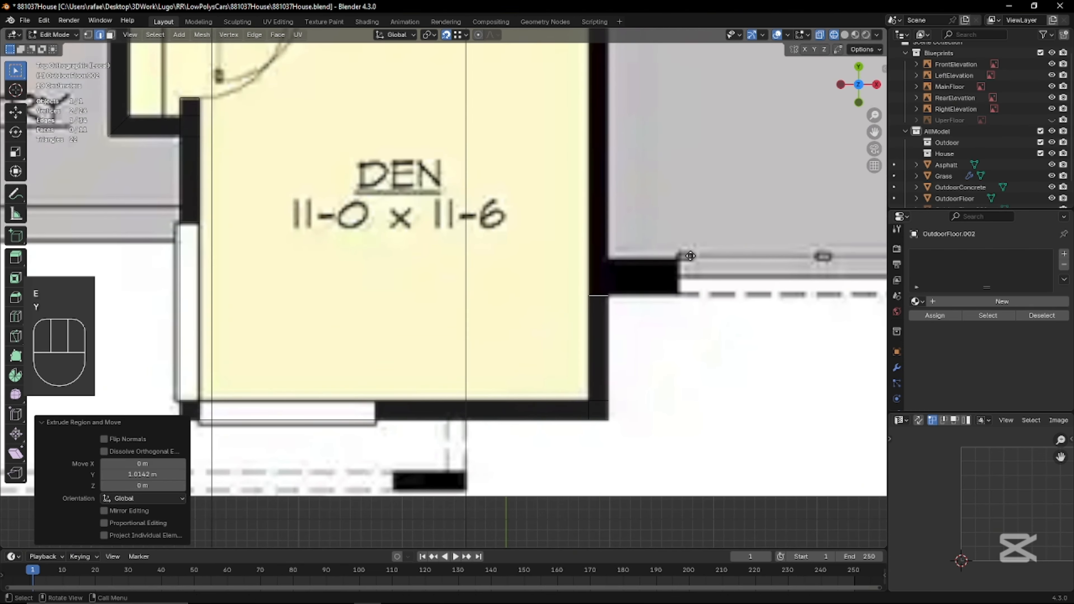
pyautogui.press('e')
pyautogui.press('y')
pyautogui.click(691, 219)
# Extrude the junction's side edge along X to form the short garage front wall beside the garage door
pyautogui.click(618, 276)
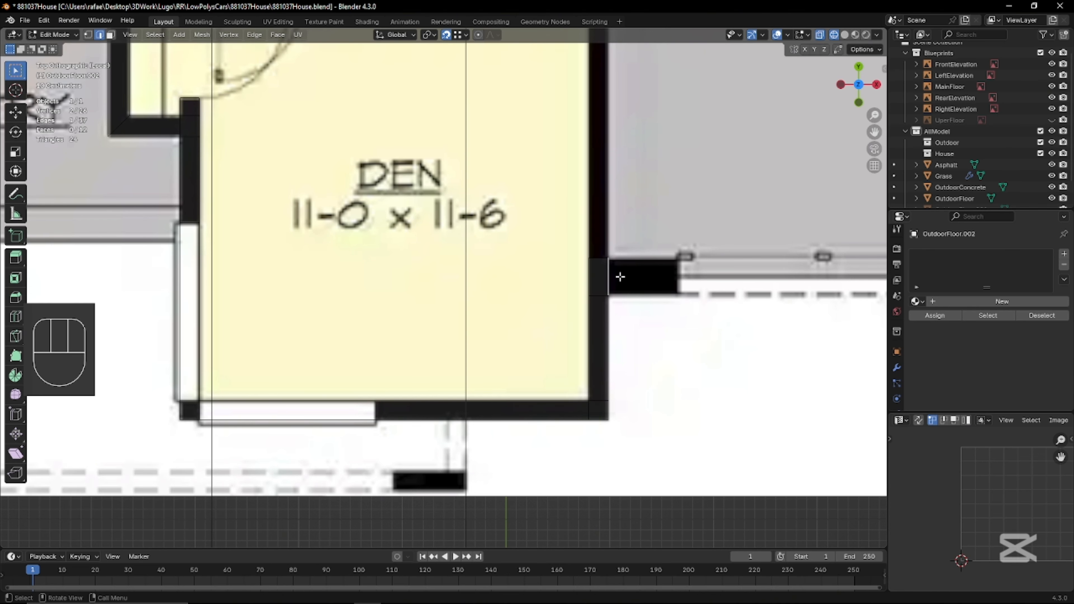
pyautogui.press('e')
pyautogui.press('x')
pyautogui.click(691, 280)
# Extrude the wall between the den and garage 2.5462 m along Y to the family foyer wall
pyautogui.keyDown('shift'); pyautogui.moveTo(691, 279); pyautogui.dragTo(690, 383, button='middle'); pyautogui.keyUp('shift')
pyautogui.click(599, 358)
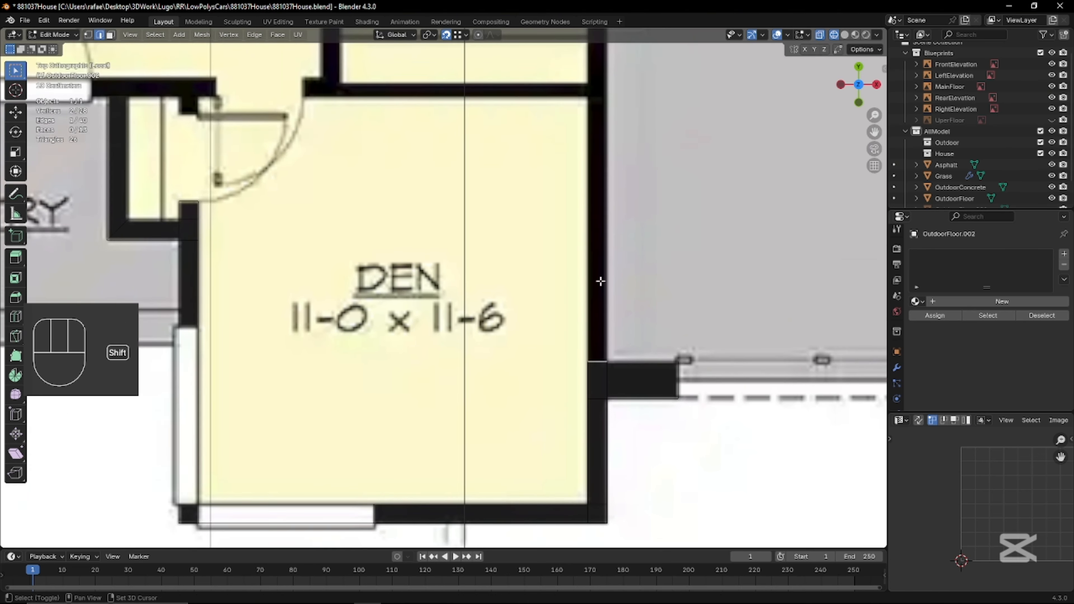
pyautogui.keyDown('shift'); pyautogui.moveTo(600, 281); pyautogui.dragTo(592, 380, button='middle'); pyautogui.keyUp('shift')
pyautogui.press('e')
pyautogui.press('y')
pyautogui.click(649, 114)
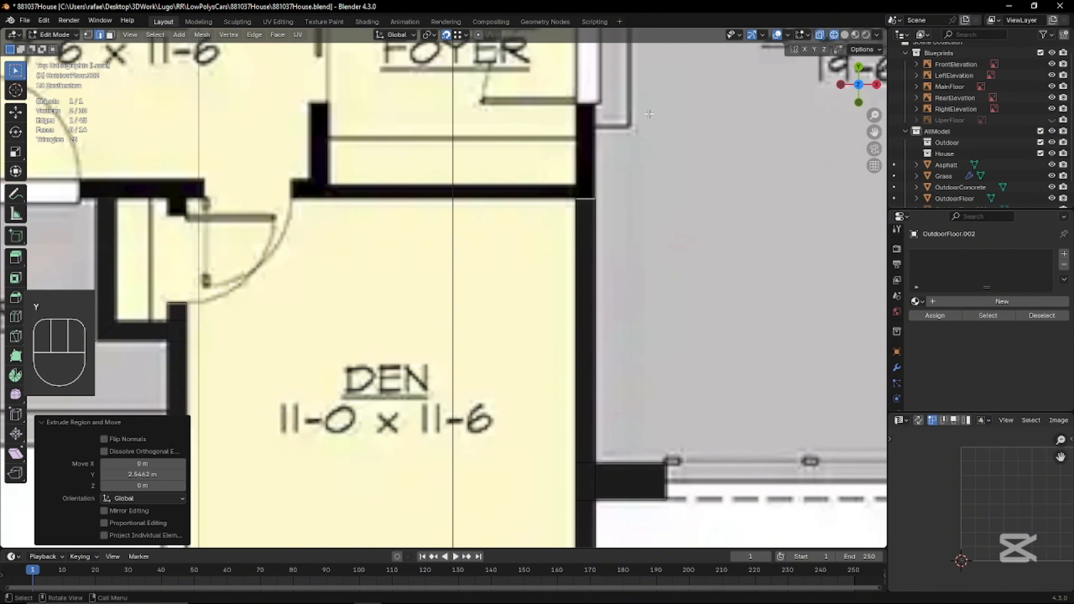
# Extrude the wall 0.13486 m through the family foyer wall junction, then about 0.79 m up to the garage entry door
pyautogui.press('e')
pyautogui.press('y')
pyautogui.click(649, 100)
pyautogui.keyDown('shift'); pyautogui.moveTo(649, 100); pyautogui.dragTo(630, 266, button='middle'); pyautogui.keyUp('shift')
pyautogui.press('e')
pyautogui.press('y')
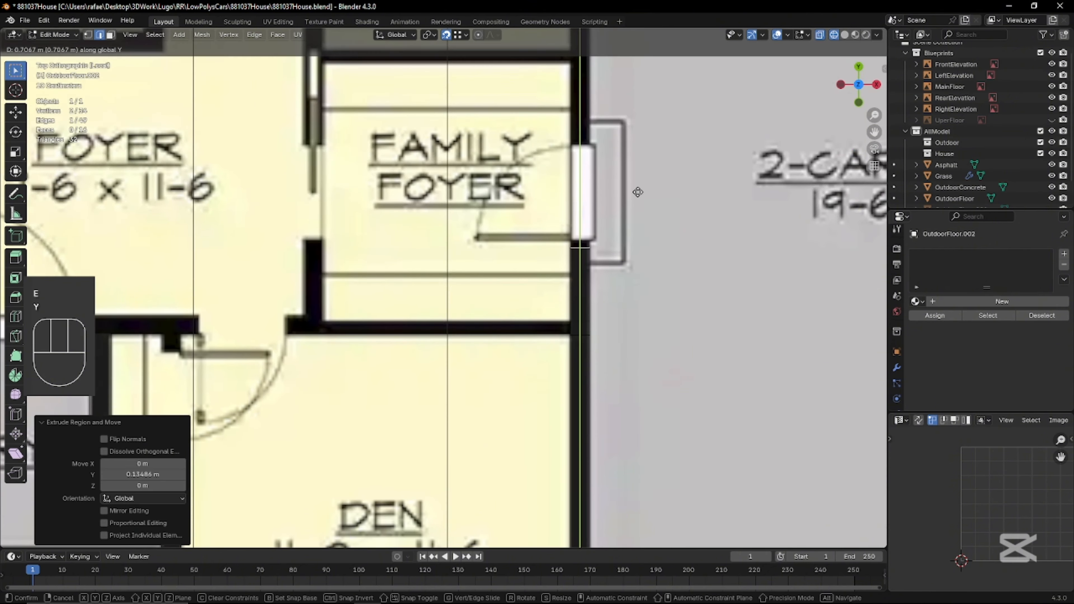
# Extrude the wall between the den and family foyer 2.3844 m along negative X from the garage wall junction
pyautogui.click(572, 328)
pyautogui.press('e')
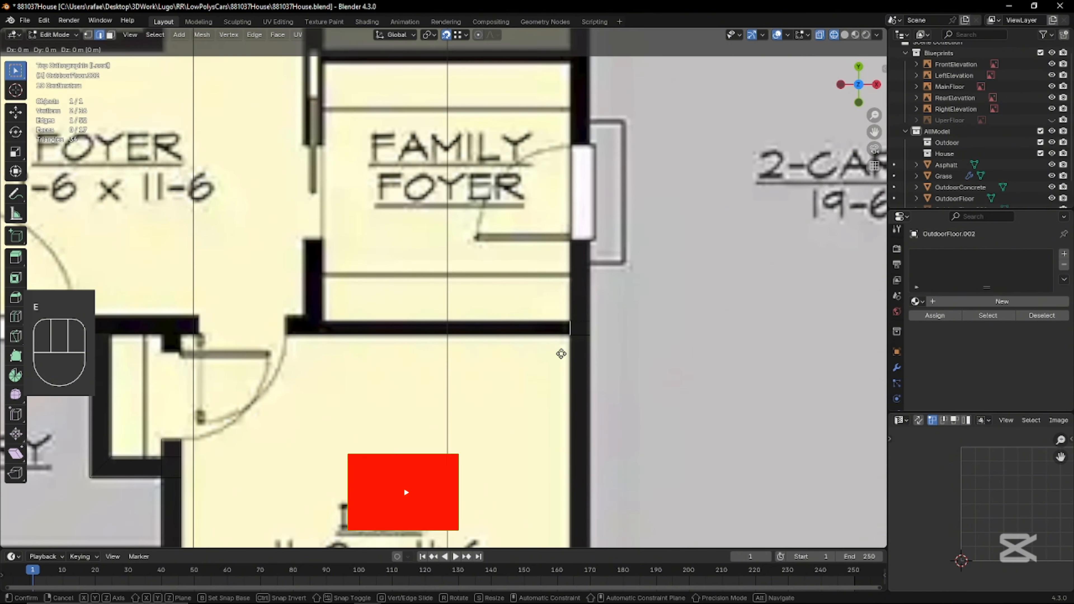
pyautogui.press('x')
pyautogui.click(311, 364)
# Align the wall's end edge, extrude it across the foyer partition's thickness and raise the new outer vertex to the inner corner
pyautogui.scroll(5, 311, 365)
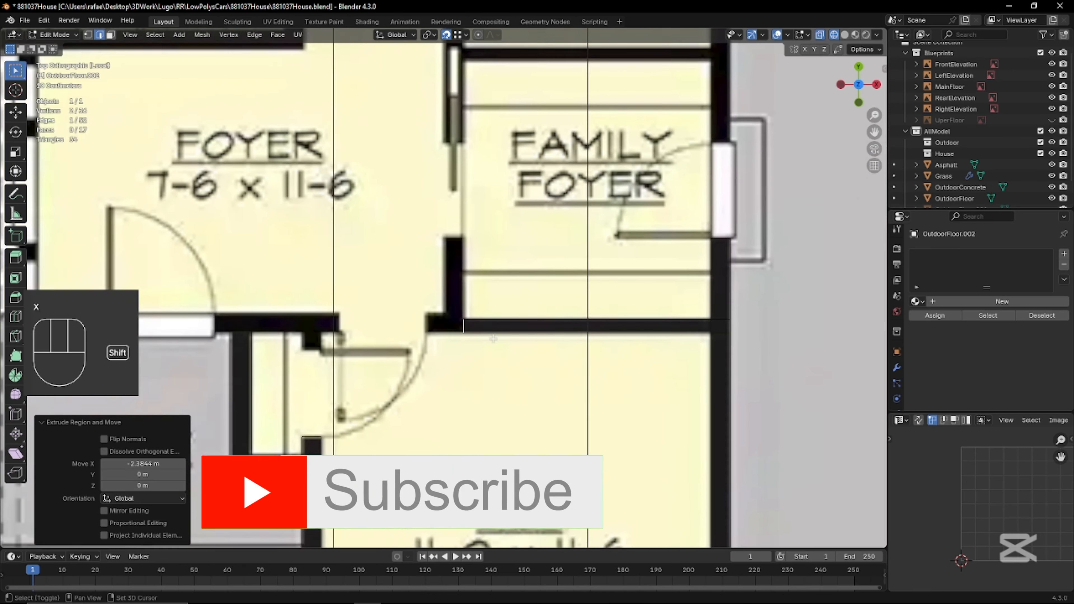
pyautogui.press('e')
pyautogui.press('x')
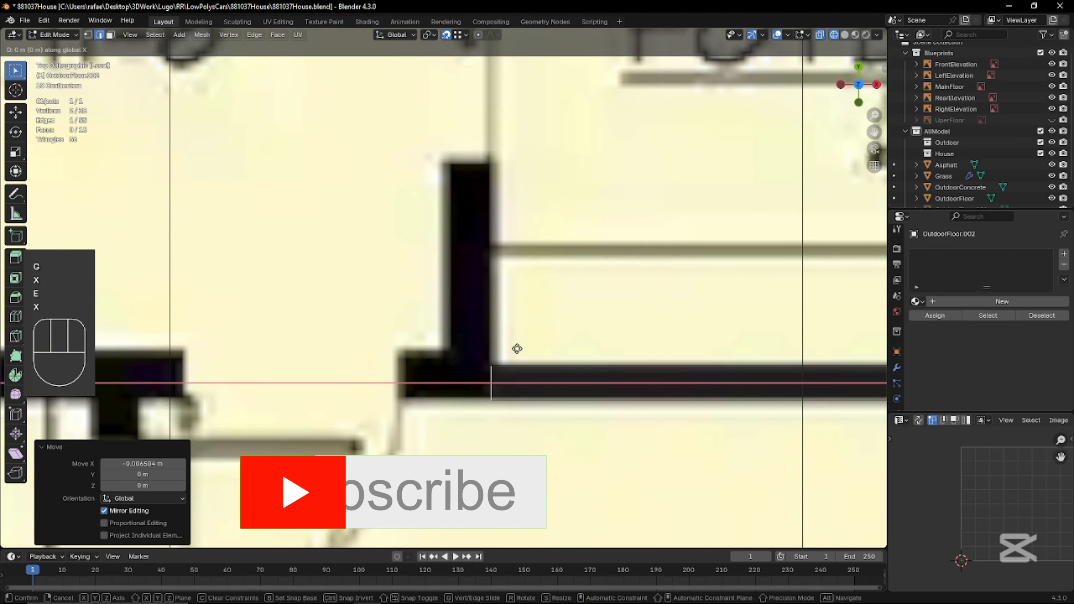
pyautogui.click(474, 364)
pyautogui.press('1')
pyautogui.click(466, 352)
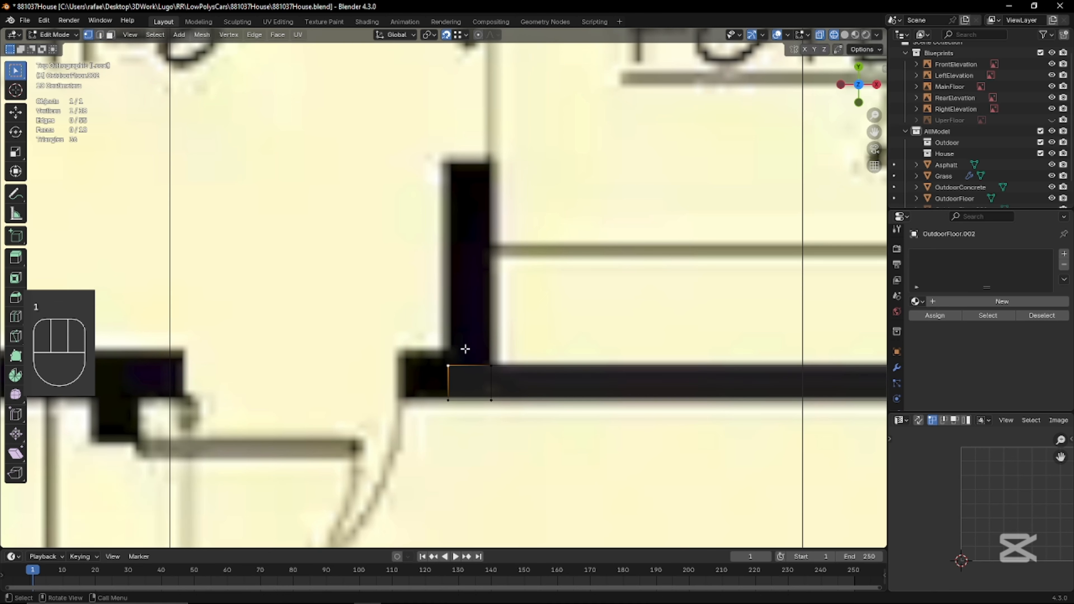
pyautogui.press('g')
pyautogui.press('y')
pyautogui.click(468, 340)
# Extrude the wall stub beside the foyer door opening about 0.7 m along Y and level its slanted end to the blueprint
pyautogui.press('2')
pyautogui.click(470, 357)
pyautogui.press('e')
pyautogui.press('y')
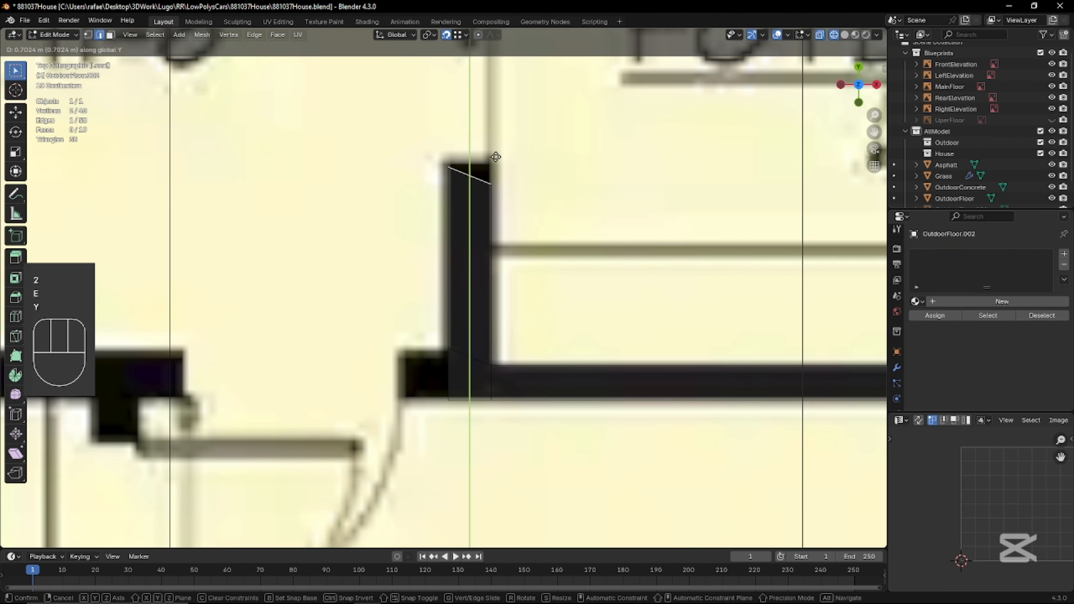
pyautogui.click(495, 159)
pyautogui.press('1')
pyautogui.click(492, 184)
pyautogui.press('g')
pyautogui.press('y')
pyautogui.click(452, 167)
# Extrude the stub's side edge along negative X to the den door jamb
pyautogui.press('2')
pyautogui.click(447, 372)
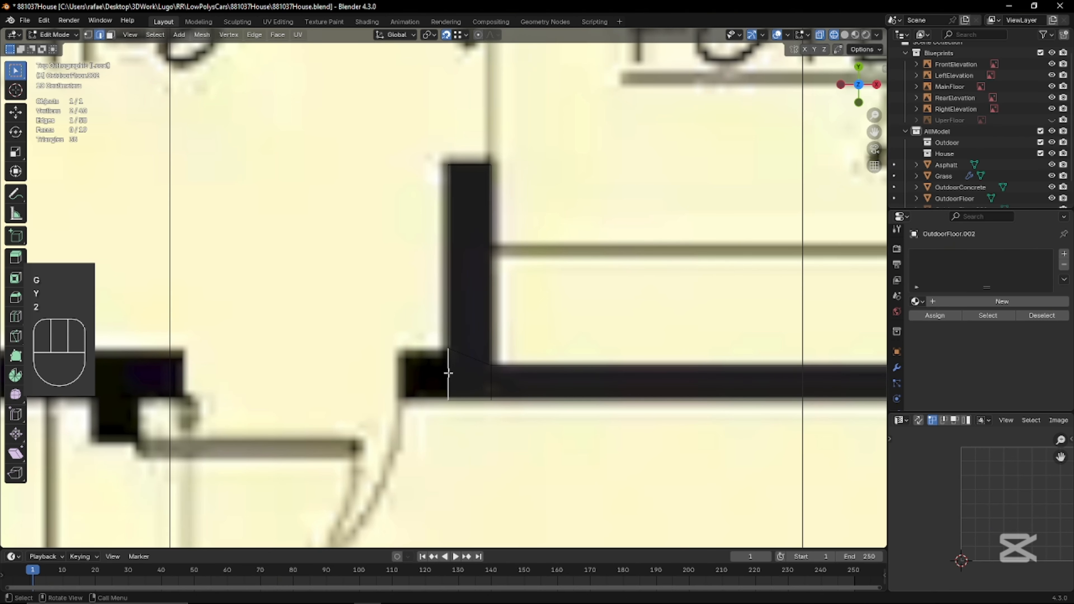
pyautogui.press('e')
pyautogui.press('x')
pyautogui.click(398, 372)
# Extrude the closet wall beside the entry through the foyer wall's thickness, then extrude that junction along negative X to the front door opening
pyautogui.keyDown('shift'); pyautogui.moveTo(398, 372); pyautogui.dragTo(588, 280, button='middle'); pyautogui.keyUp('shift')
pyautogui.press('a')
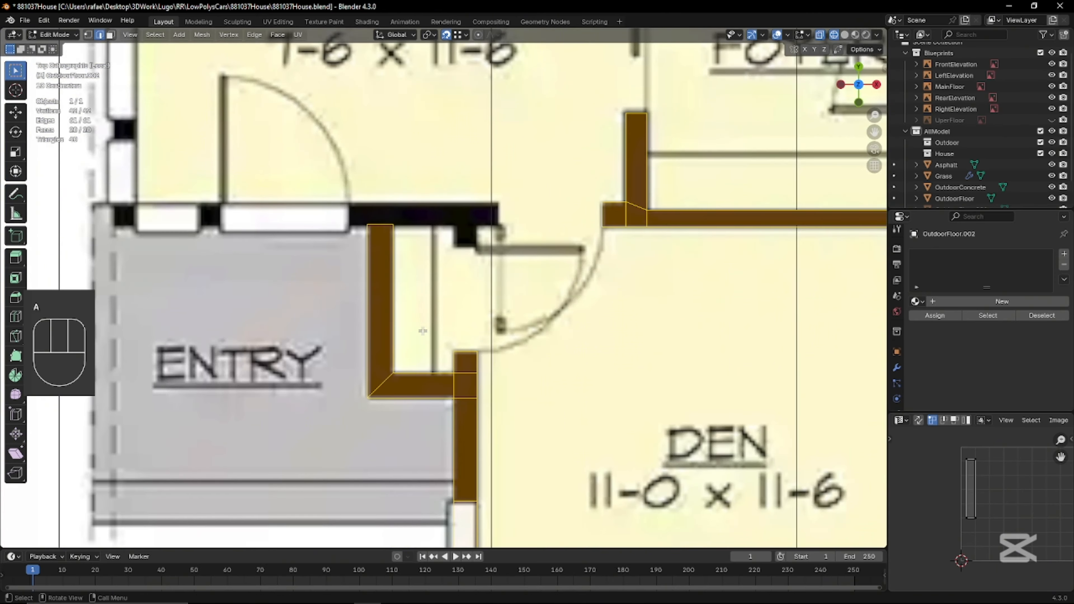
pyautogui.click(381, 225)
pyautogui.keyDown('shift'); pyautogui.moveTo(382, 231); pyautogui.dragTo(530, 358, button='middle'); pyautogui.keyUp('shift')
pyautogui.scroll(4, 530, 358)
pyautogui.press('e')
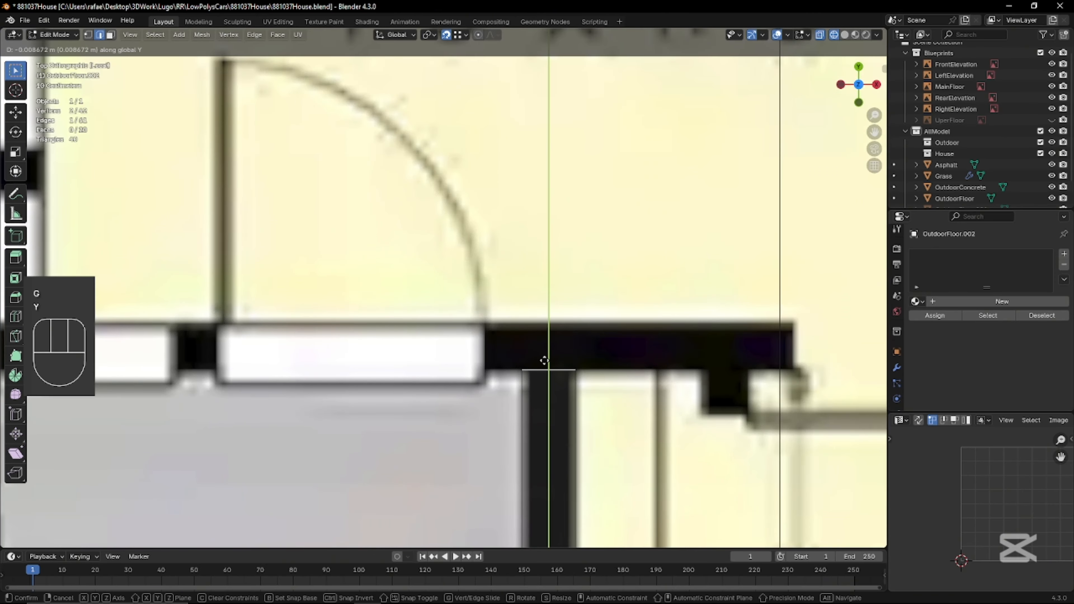
pyautogui.press('y')
pyautogui.click(531, 338)
pyautogui.press('e')
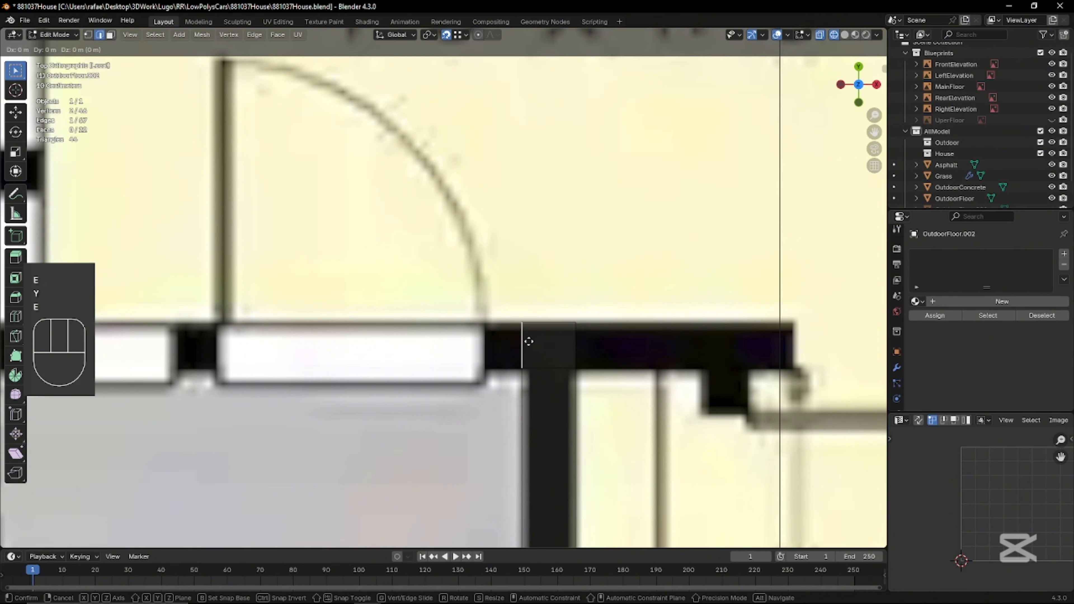
pyautogui.click(492, 345)
# Extrude the foyer wall 0.48776 m along X from the closet wall junction to the closet's short partition
pyautogui.click(573, 344)
pyautogui.press('e')
pyautogui.press('x')
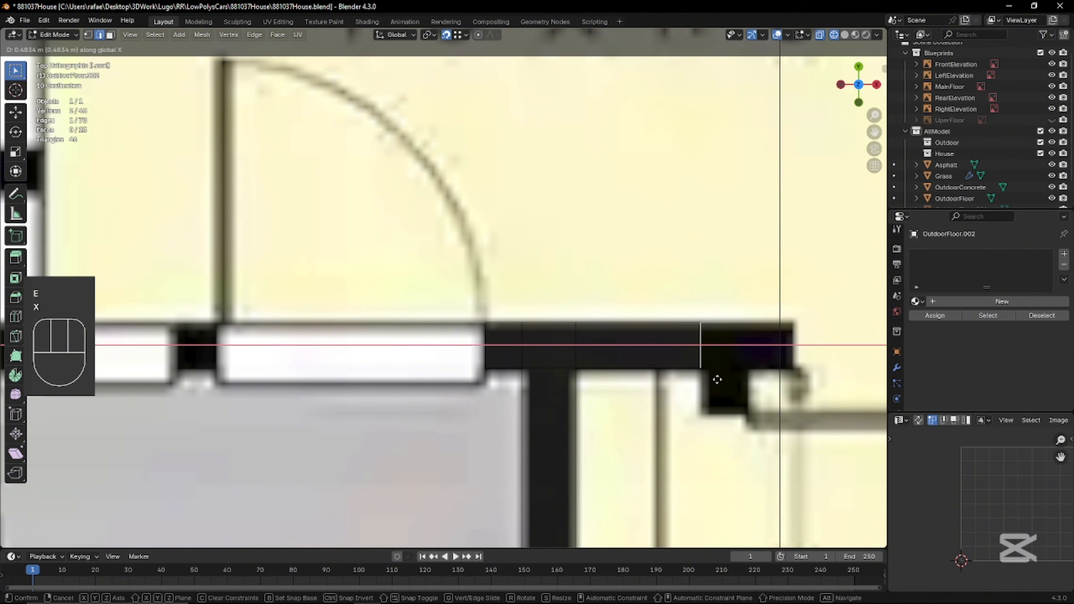
pyautogui.click(715, 380)
# Extrude the foyer wall about 0.18 m across the short closet partition, then along X to the wall's end
pyautogui.keyDown('shift'); pyautogui.moveTo(703, 390); pyautogui.dragTo(595, 387, button='middle'); pyautogui.keyUp('shift')
pyautogui.press('e')
pyautogui.press('x')
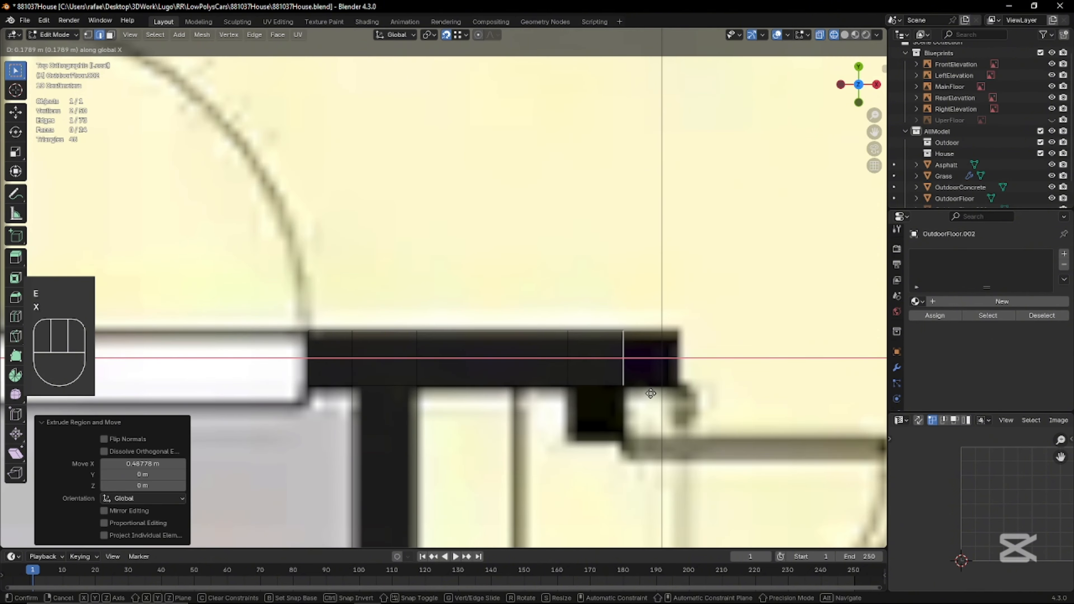
pyautogui.click(651, 394)
pyautogui.press('e')
pyautogui.press('x')
pyautogui.click(701, 403)
# Extrude the short closet partition 0.17705 m along negative Y from the foyer wall
pyautogui.click(599, 395)
pyautogui.press('e')
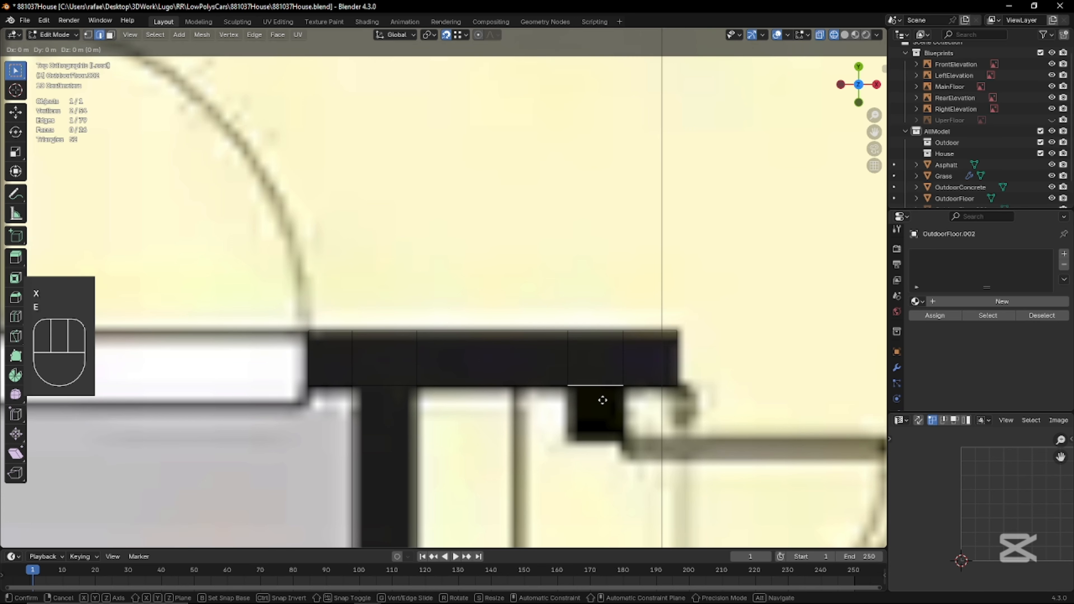
pyautogui.click(608, 456)
# Duplicate the wall piece beside the front door and move the copy -1.1894 m along X to the post between door and sidelight
pyautogui.scroll(-3, 608, 456)
pyautogui.keyDown('shift'); pyautogui.moveTo(197, 345); pyautogui.dragTo(420, 356, button='middle'); pyautogui.keyUp('shift')
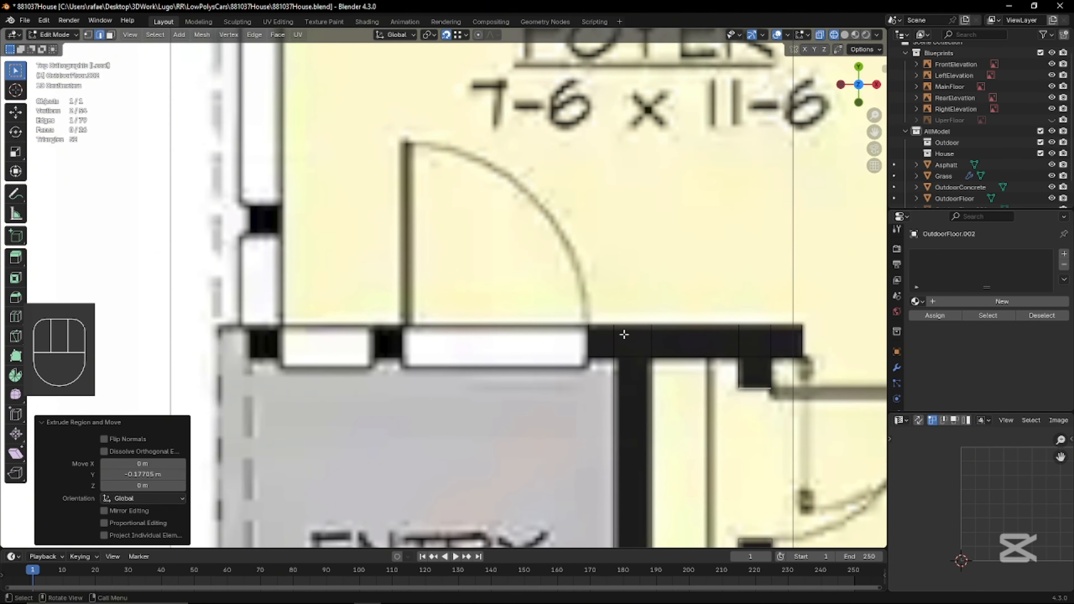
pyautogui.press('2')
pyautogui.hotkey('shift', 'd')
pyautogui.press('Escape')
pyautogui.press('g')
pyautogui.press('x')
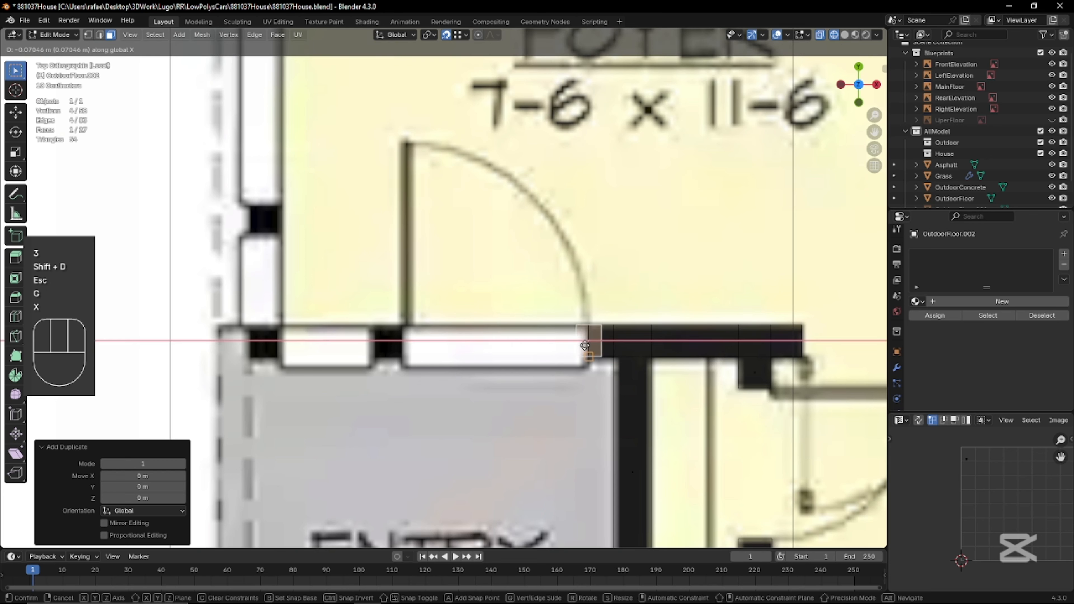
pyautogui.click(392, 387)
pyautogui.keyDown('shift'); pyautogui.moveTo(392, 388); pyautogui.dragTo(530, 372, button='middle'); pyautogui.keyUp('shift')
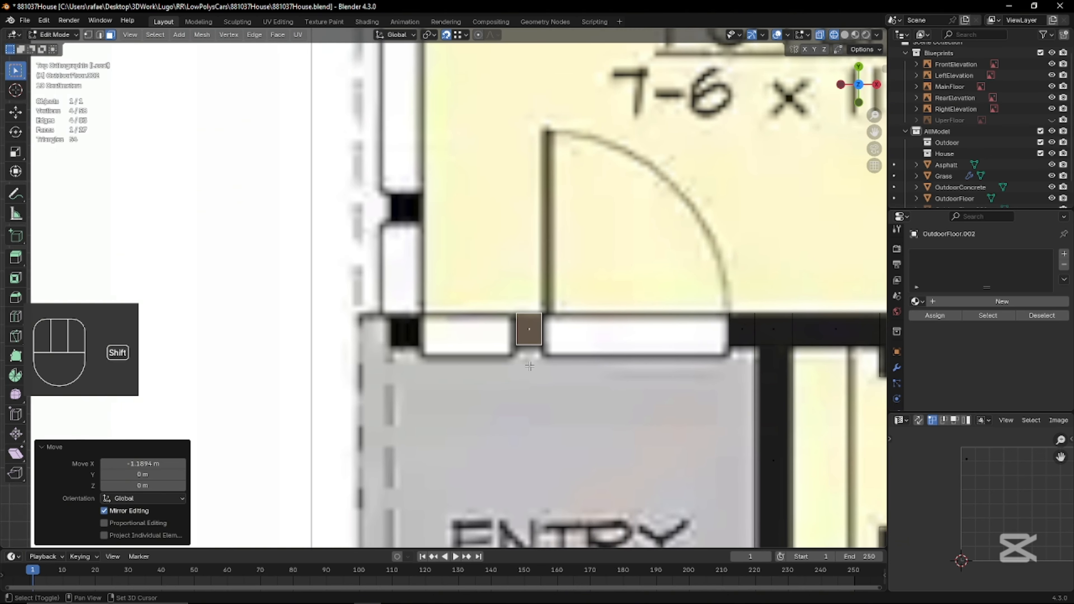
# Duplicate the front door post and move the copy about 0.67 m along negative X to the foyer's outer corner
pyautogui.hotkey('shift', 'd')
pyautogui.press('Escape')
pyautogui.press('g')
pyautogui.press('x')
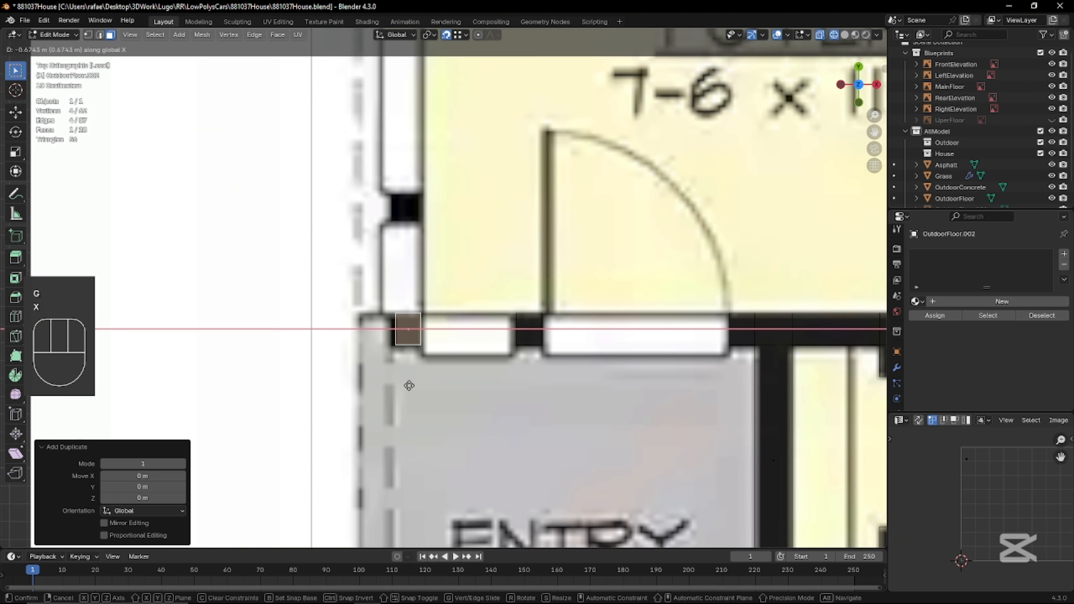
pyautogui.click(406, 380)
# Move the corner post's outer edge along X to the blueprint's wall line and save the file
pyautogui.press('2')
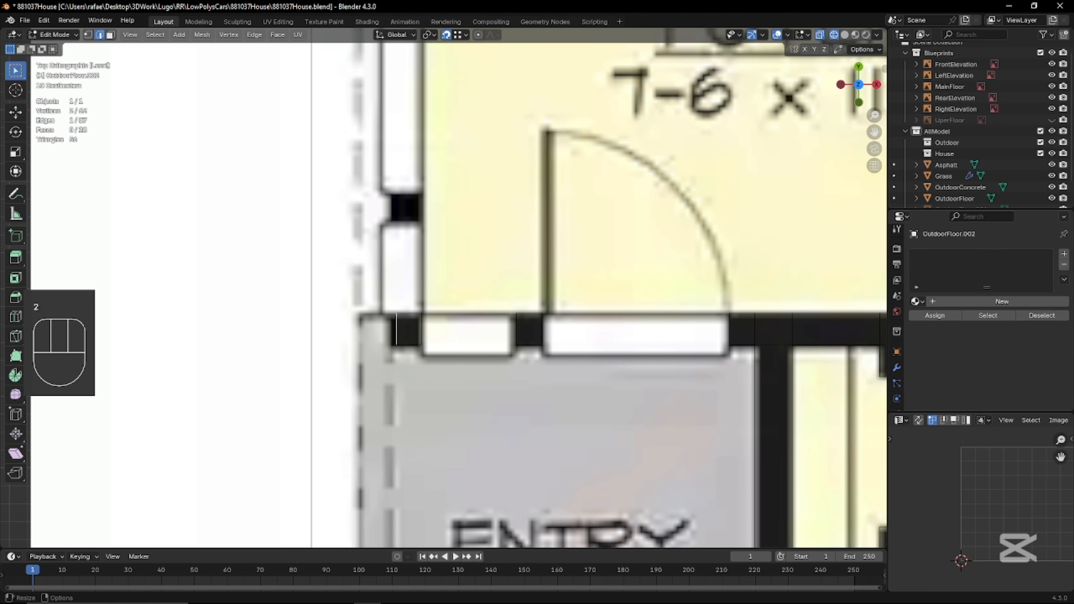
pyautogui.scroll(3, 423, 390)
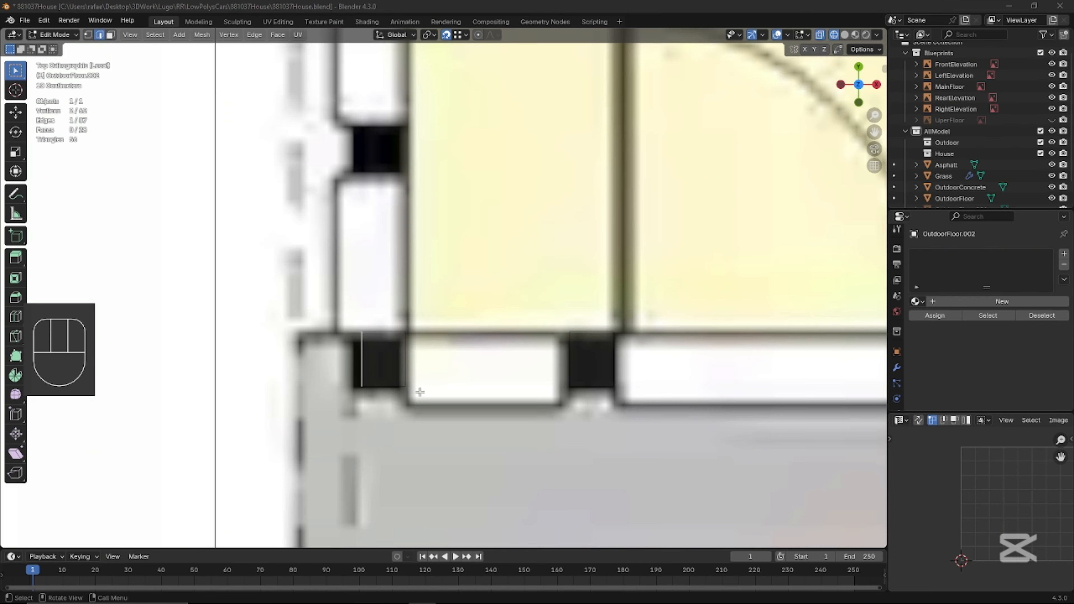
pyautogui.click(376, 358)
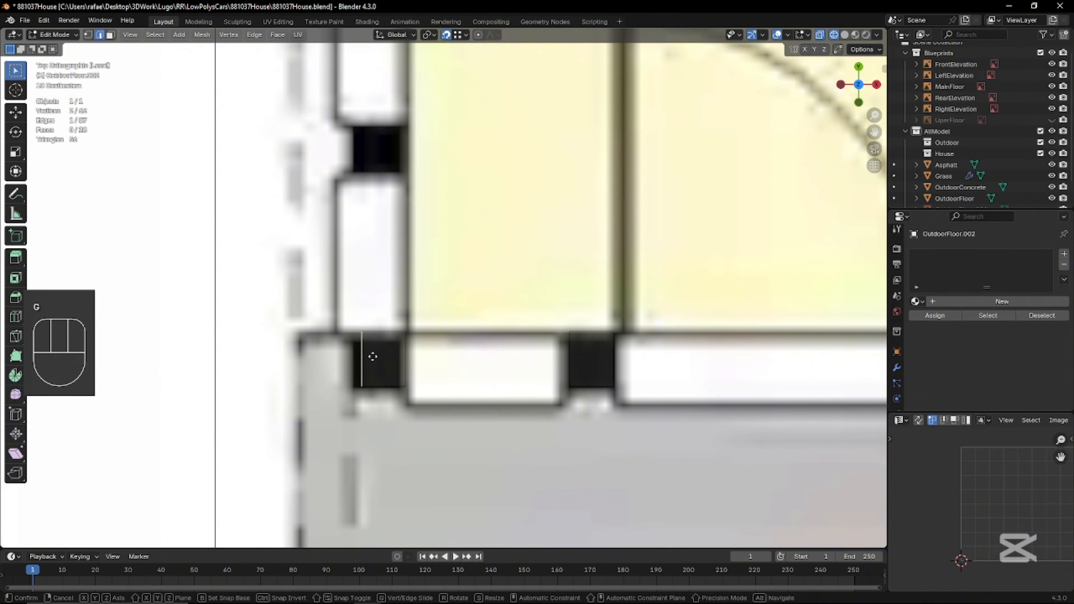
pyautogui.press('x')
pyautogui.click(356, 359)
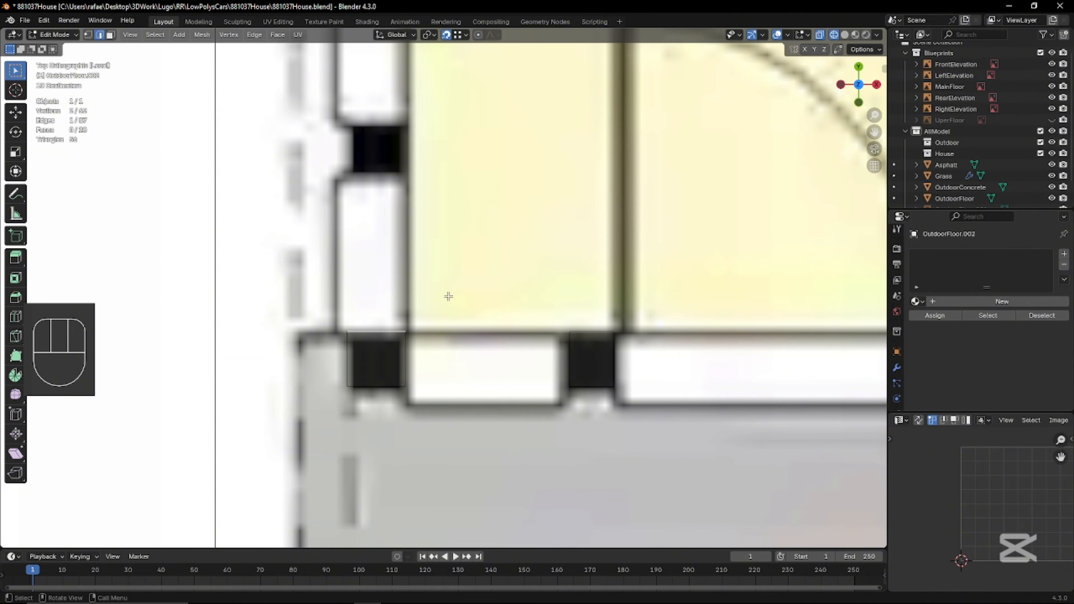
pyautogui.scroll(-8, 496, 271)
pyautogui.moveTo(496, 272)
pyautogui.mouseDown(button='middle')
pyautogui.moveTo(631, 250)
pyautogui.moveTo(614, 211)
pyautogui.moveTo(485, 270)
pyautogui.mouseUp(button='middle')
pyautogui.scroll(4, 485, 269)
pyautogui.press('KP_7')
pyautogui.scroll(3, 485, 269)
pyautogui.hotkey('ctrl', 's')
# Extrude the corner post along Y past the first foyer window, then 0.16233 m across the next post
pyautogui.scroll(4, 474, 296)
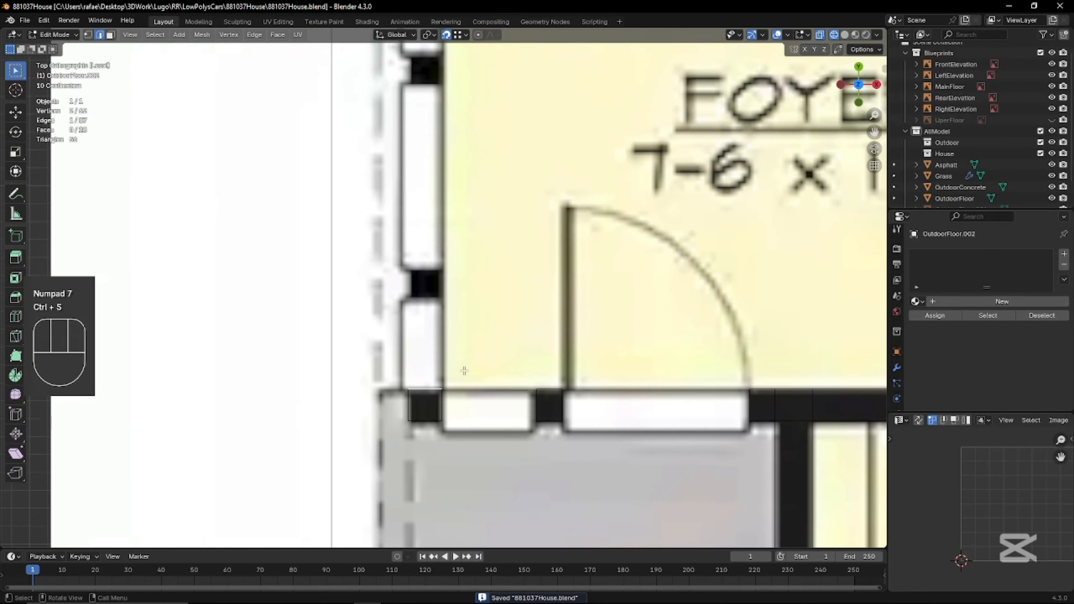
pyautogui.press('e')
pyautogui.press('y')
pyautogui.click(468, 277)
pyautogui.press('e')
pyautogui.press('y')
pyautogui.click(473, 248)
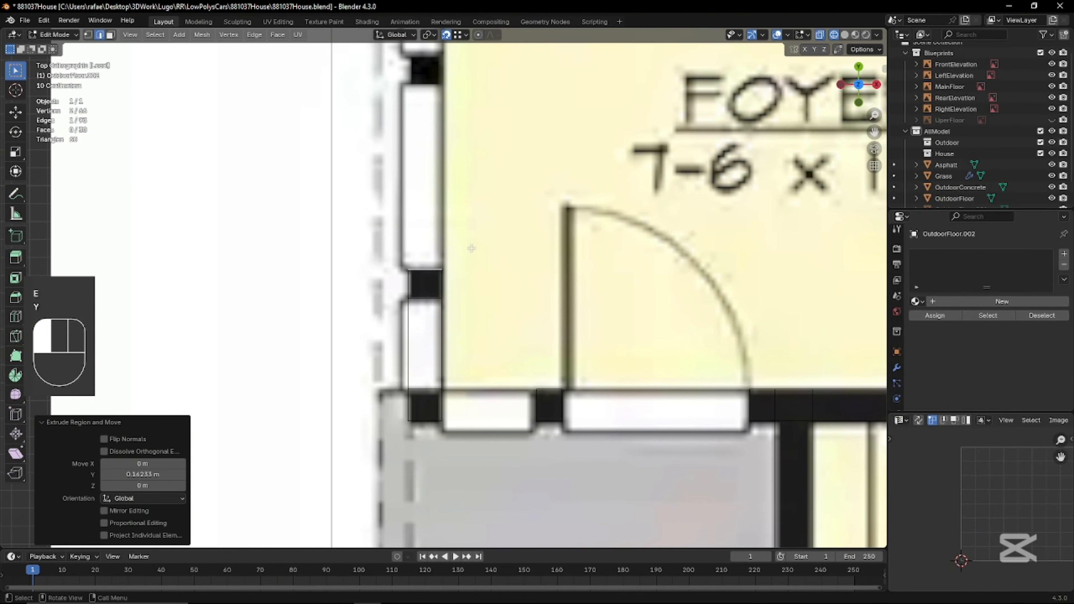
# Extrude the foyer's window wall 1.0303 m along Y past the long window, then 0.1717 m across the next post
pyautogui.keyDown('shift'); pyautogui.moveTo(458, 223); pyautogui.dragTo(463, 396, button='middle'); pyautogui.keyUp('shift')
pyautogui.press('e')
pyautogui.press('y')
pyautogui.click(481, 211)
pyautogui.press('e')
pyautogui.press('y')
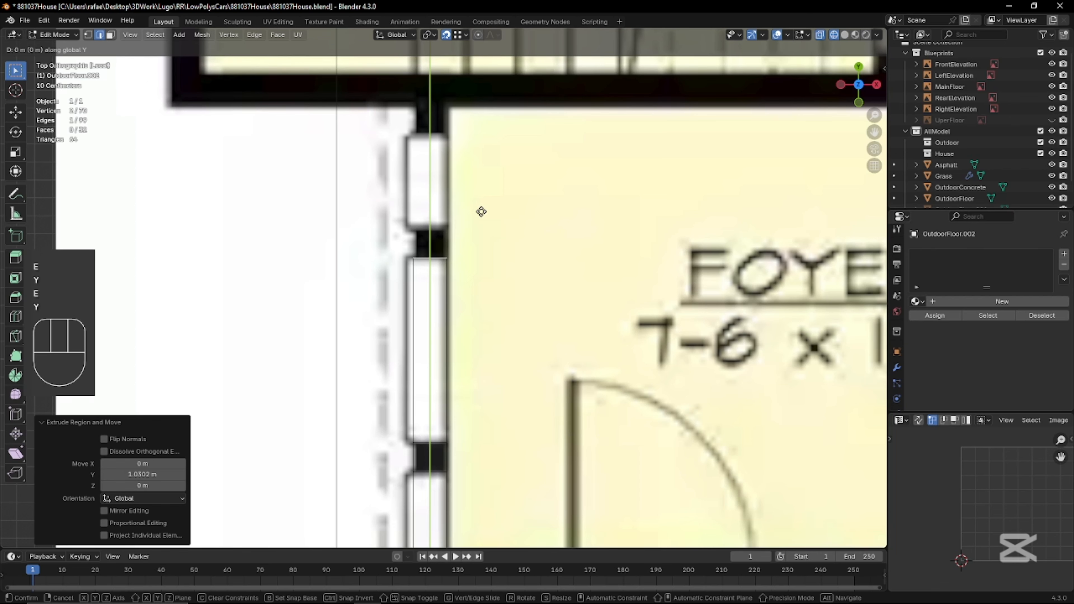
pyautogui.click(487, 181)
# Extrude past the last foyer window about 0.52 m, then 0.15297 m to the stair wall and through its thickness along Y
pyautogui.keyDown('shift'); pyautogui.moveTo(488, 181); pyautogui.dragTo(484, 336, button='middle'); pyautogui.keyUp('shift')
pyautogui.press('e')
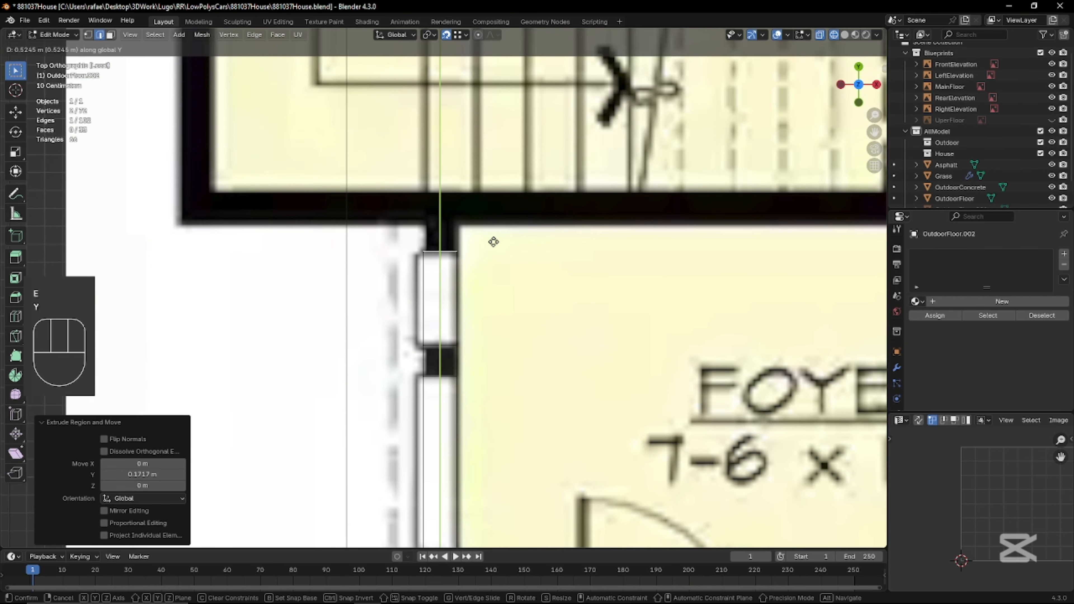
pyautogui.click(493, 245)
pyautogui.press('e')
pyautogui.press('y')
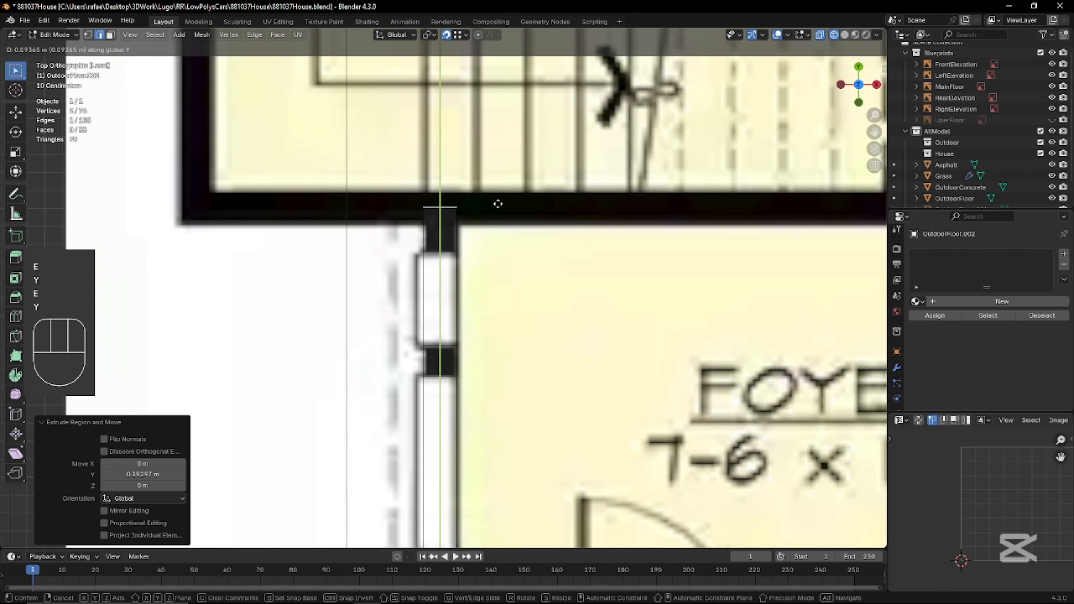
pyautogui.click(513, 250)
# Extrude the stair wall along X from the window wall junction to the inner corner by the under-stair door
pyautogui.keyDown('shift'); pyautogui.moveTo(513, 250); pyautogui.dragTo(349, 316, button='middle'); pyautogui.keyUp('shift')
pyautogui.press('e')
pyautogui.press('x')
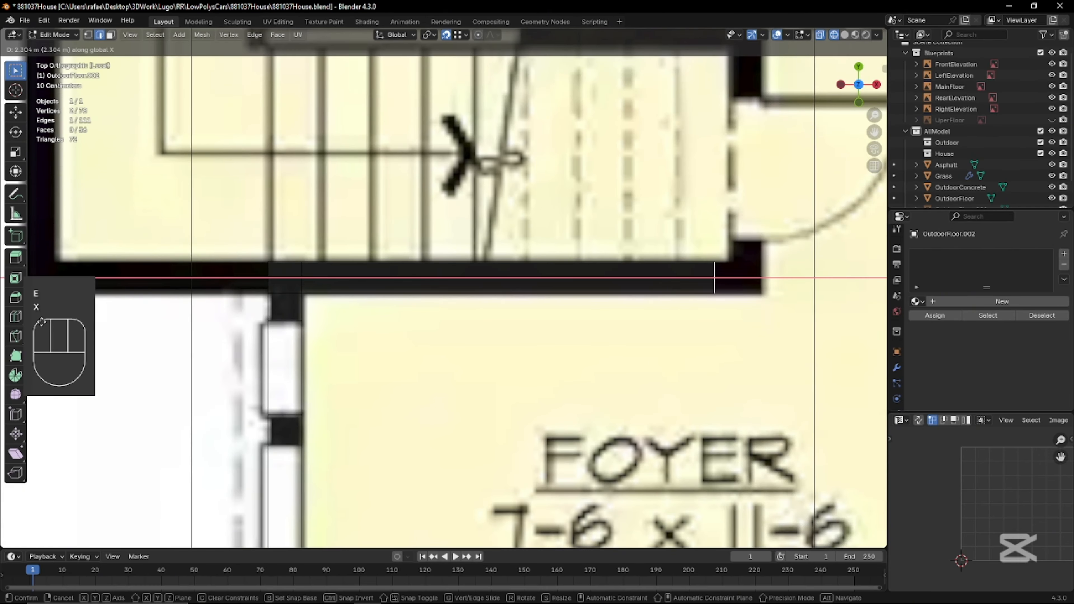
pyautogui.click(6, 317)
# Extrude the stair wall across the corner's thickness along X, then extrude the corner 0.11056 m along Y to the door jamb
pyautogui.keyDown('shift'); pyautogui.moveTo(646, 264); pyautogui.dragTo(406, 323, button='middle'); pyautogui.keyUp('shift')
pyautogui.scroll(2, 406, 324)
pyautogui.press('e')
pyautogui.press('x')
pyautogui.click(558, 331)
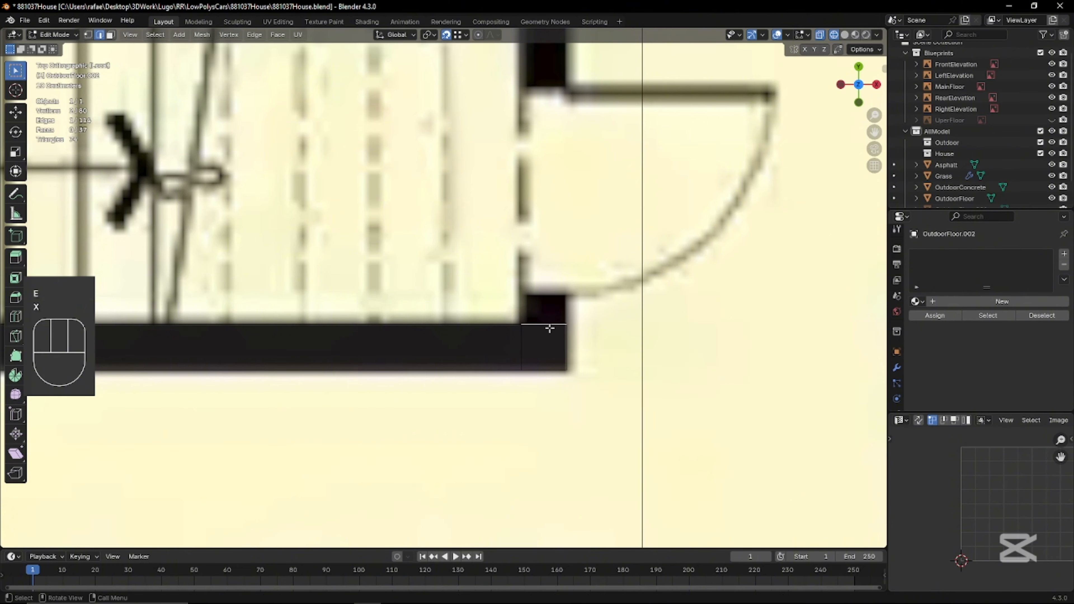
pyautogui.press('e')
pyautogui.press('y')
pyautogui.click(563, 304)
# Extrude the stair wall 1.18 m along negative X from the window wall junction, then across the outer corner's thickness
pyautogui.scroll(-3, 563, 304)
pyautogui.scroll(2, 448, 295)
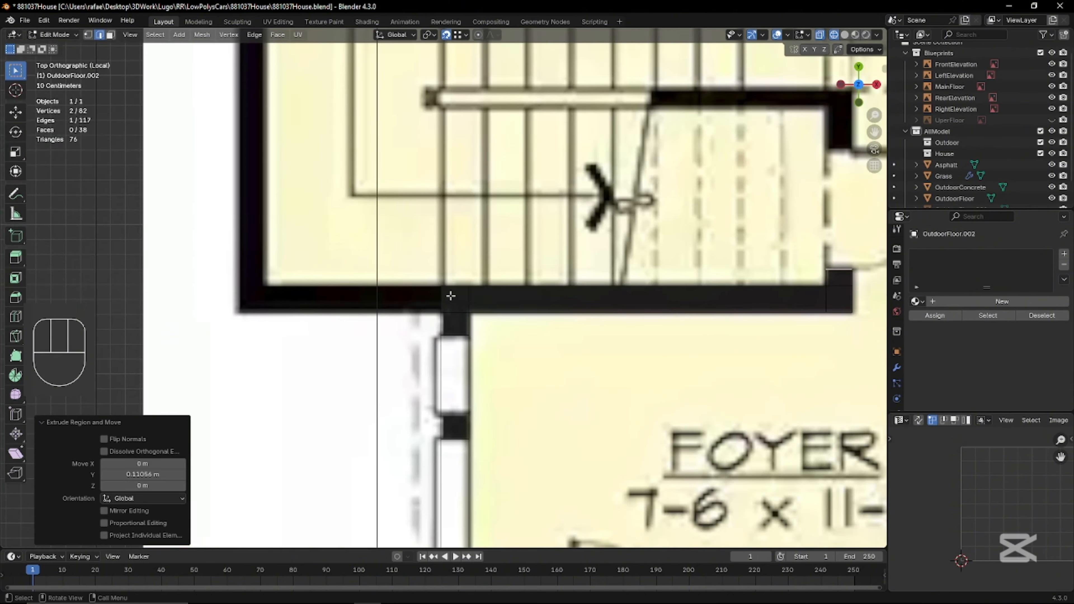
pyautogui.press('e')
pyautogui.press('x')
pyautogui.click(241, 336)
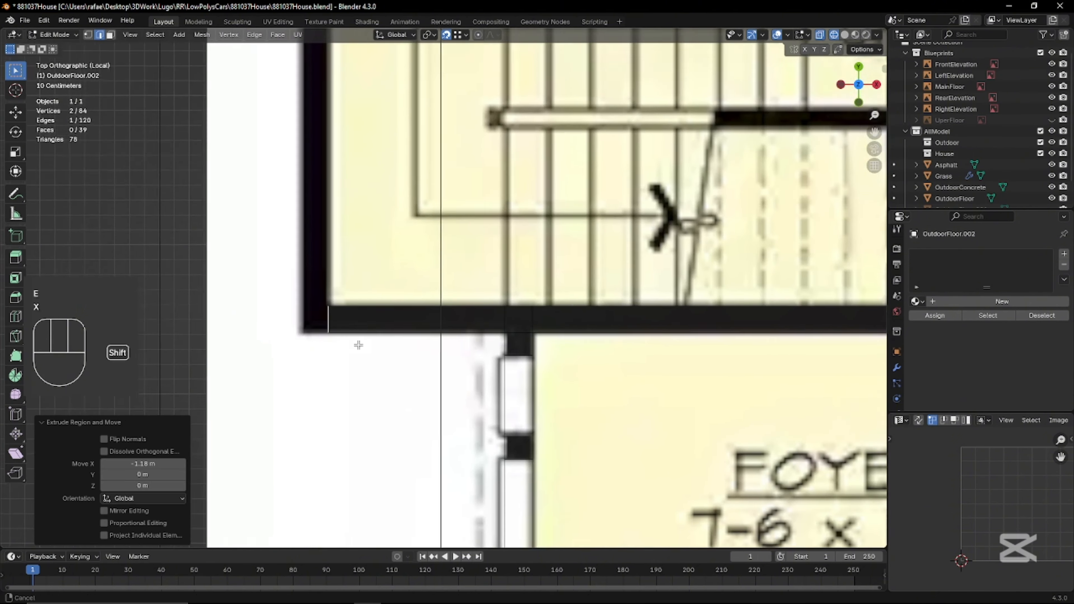
pyautogui.scroll(2, 477, 386)
pyautogui.press('e')
pyautogui.click(438, 413)
# Extrude the outer stairwell wall 2.2215 m along Y from the corner and move its end another 0.59314 m to the window
pyautogui.click(424, 355)
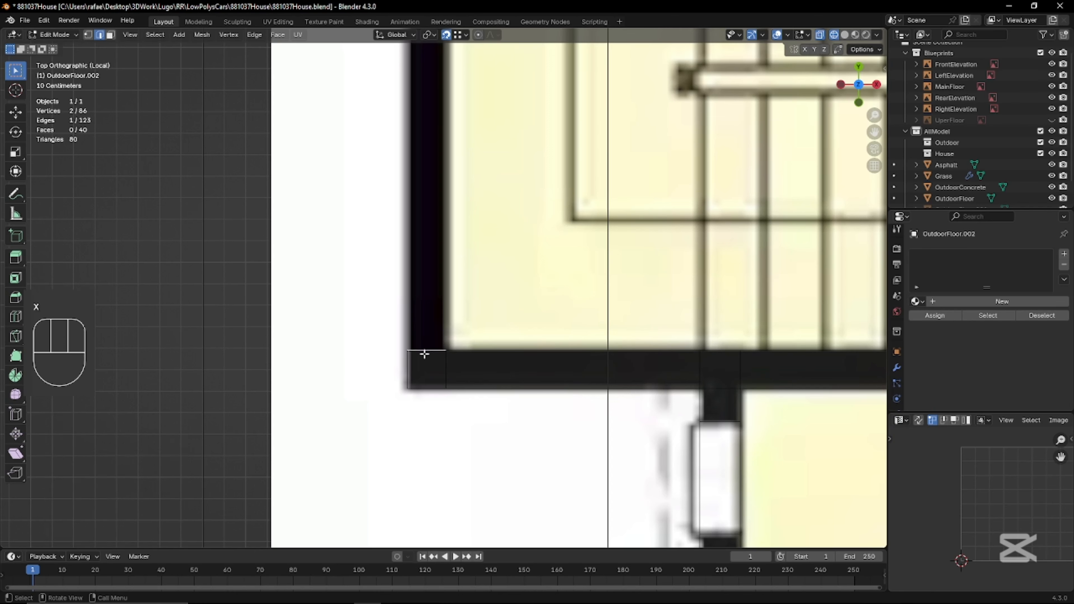
pyautogui.scroll(-2, 468, 271)
pyautogui.keyDown('shift'); pyautogui.moveTo(471, 269); pyautogui.dragTo(456, 416, button='middle'); pyautogui.keyUp('shift')
pyautogui.press('e')
pyautogui.press('y')
pyautogui.click(473, 76)
pyautogui.keyDown('shift'); pyautogui.moveTo(475, 138); pyautogui.dragTo(475, 346, button='middle'); pyautogui.keyUp('shift')
pyautogui.scroll(1, 475, 345)
pyautogui.press('g')
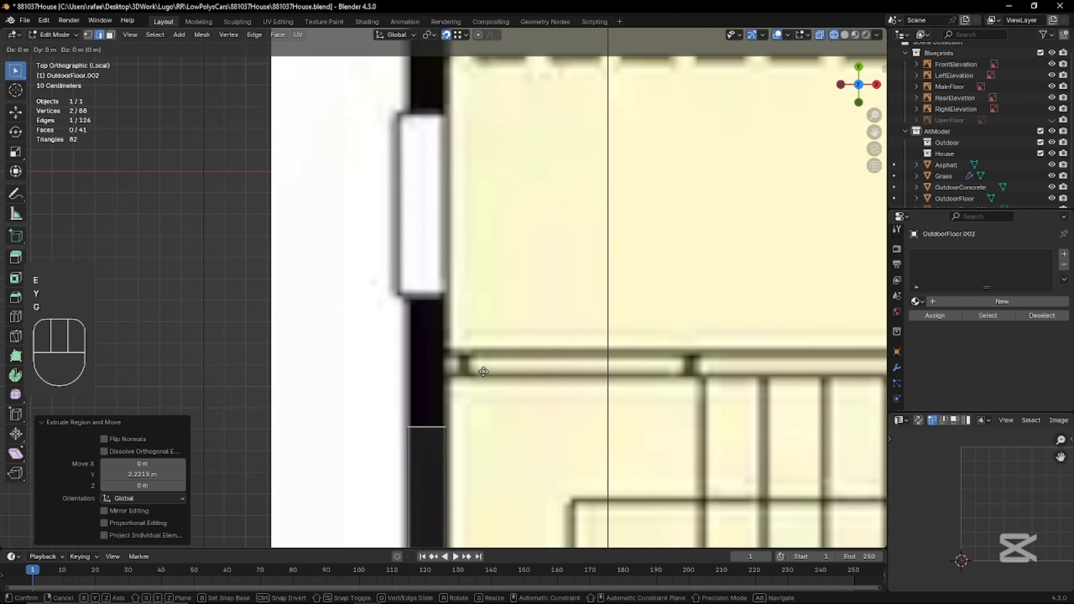
pyautogui.click(486, 245)
# Extrude the outer wall 0.87151 m along Y past the window beyond the stairs
pyautogui.keyDown('shift'); pyautogui.moveTo(497, 275); pyautogui.dragTo(543, 383, button='middle'); pyautogui.keyUp('shift')
pyautogui.press('e')
pyautogui.press('y')
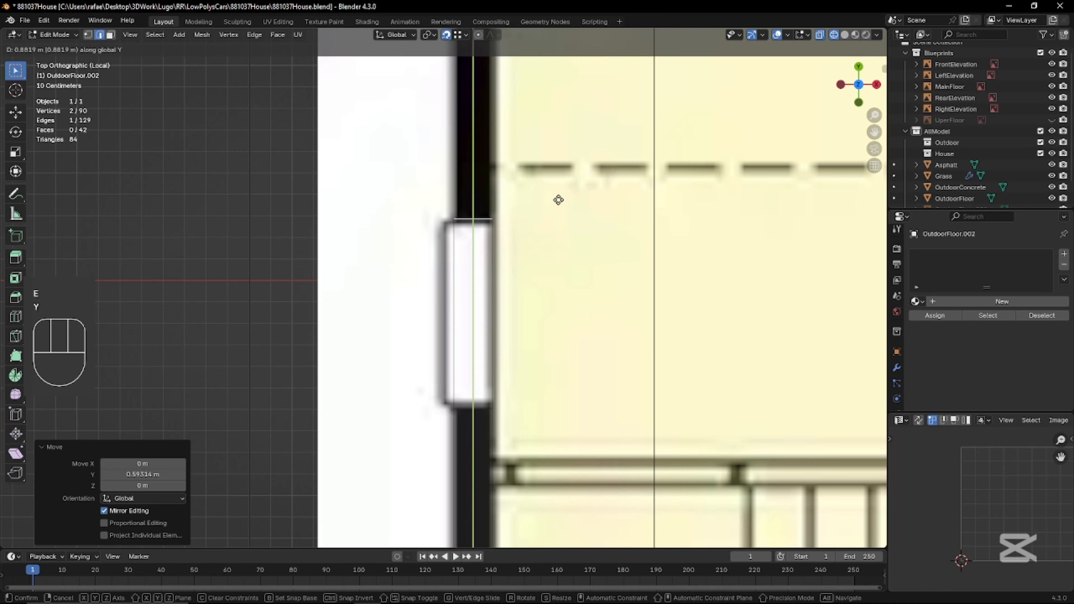
pyautogui.click(559, 201)
# Extrude the outer wall about 0.93 m along Y to the great room's fireplace bump-out, then through its wall thickness
pyautogui.scroll(-2, 518, 211)
pyautogui.keyDown('shift'); pyautogui.moveTo(475, 223); pyautogui.dragTo(470, 390, button='middle'); pyautogui.keyUp('shift')
pyautogui.scroll(2, 504, 376)
pyautogui.press('e')
pyautogui.press('y')
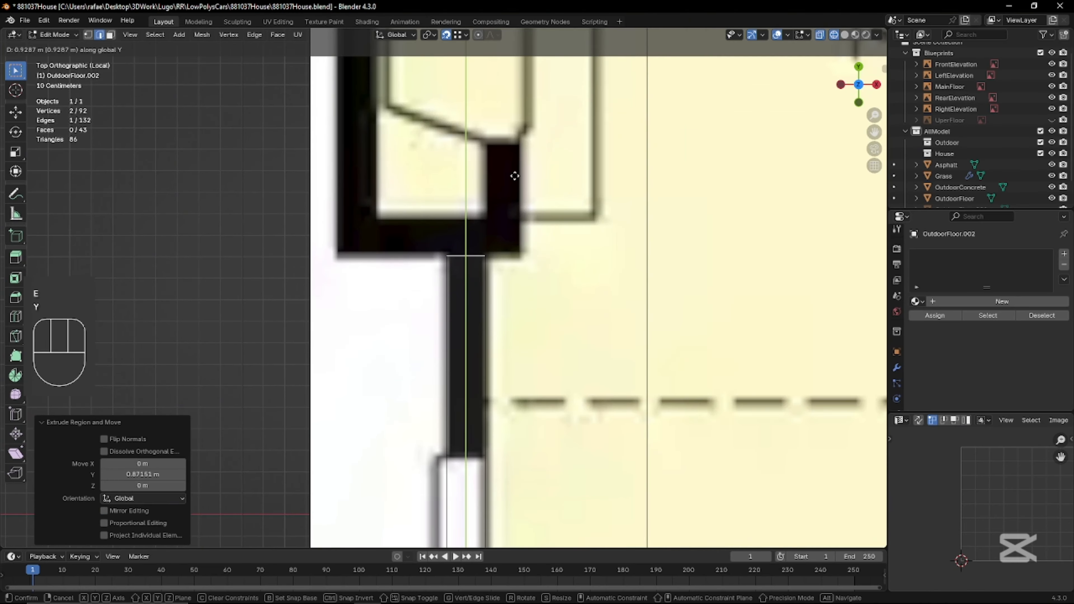
pyautogui.click(515, 175)
pyautogui.keyDown('shift'); pyautogui.moveTo(533, 254); pyautogui.dragTo(530, 384, button='middle'); pyautogui.keyUp('shift')
pyautogui.press('e')
pyautogui.press('y')
pyautogui.click(530, 345)
# Extrude the fireplace wall along X across the inner stub's thickness, then the stub about 0.34 m along Y to the firebox
pyautogui.click(486, 371)
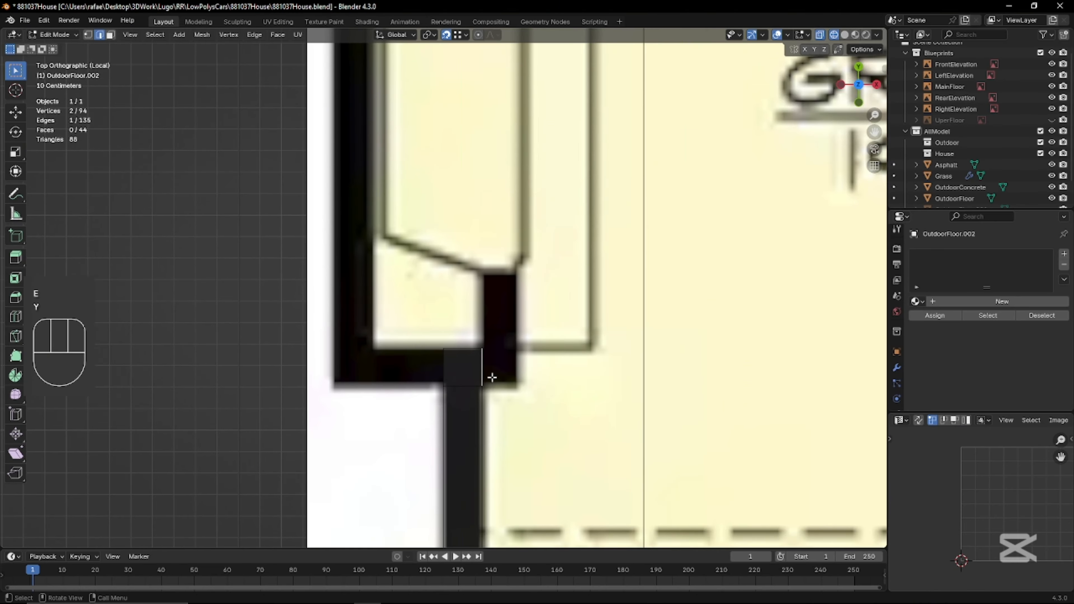
pyautogui.press('e')
pyautogui.press('x')
pyautogui.click(518, 377)
pyautogui.press('e')
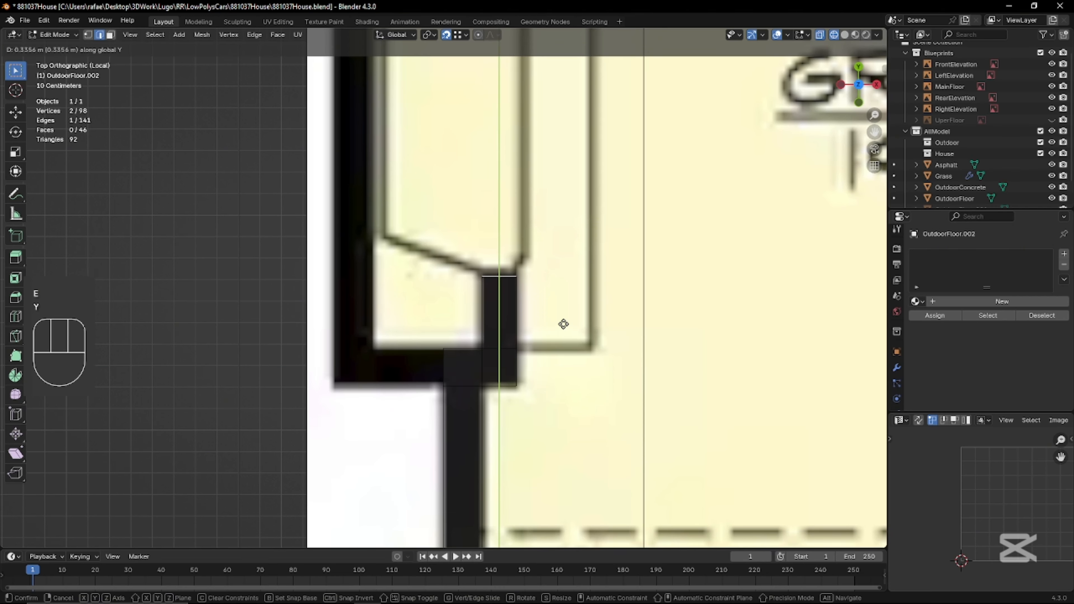
pyautogui.click(564, 324)
# Extrude the fireplace wall about 0.33 m along negative X to the inner corner, then 0.1795 m across the outer wall's thickness
pyautogui.click(436, 365)
pyautogui.press('e')
pyautogui.press('x')
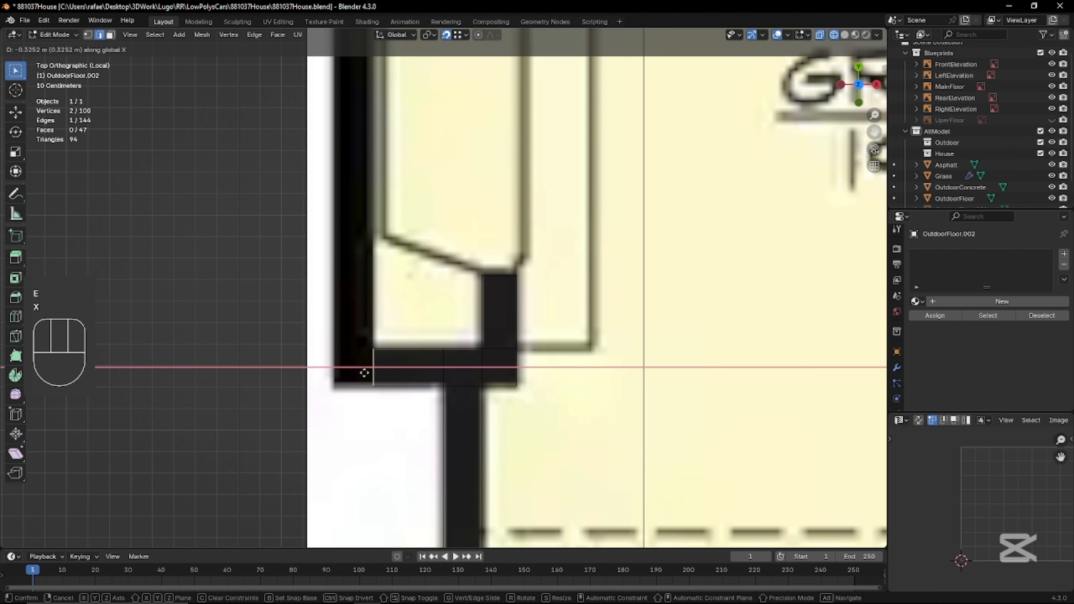
pyautogui.click(365, 376)
pyautogui.press('e')
pyautogui.press('x')
pyautogui.click(328, 382)
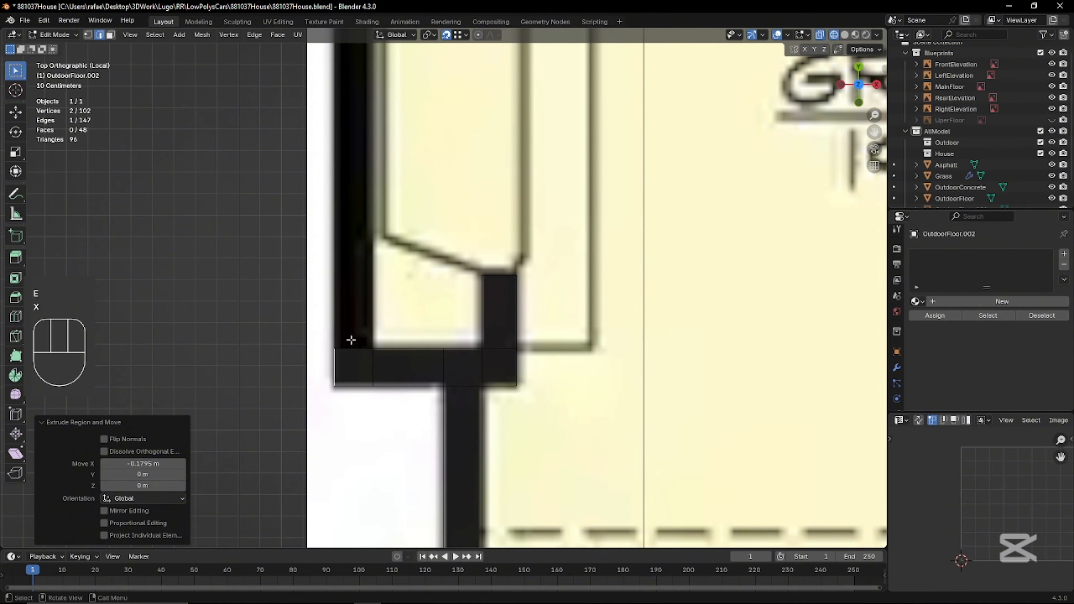
# Extrude the fireplace's outer back wall 2.405 m along Y to the inner corner, then about 0.17 m across the wall thickness
pyautogui.click(351, 342)
pyautogui.scroll(-3, 351, 341)
pyautogui.keyDown('shift'); pyautogui.moveTo(340, 288); pyautogui.dragTo(385, 463, button='middle'); pyautogui.keyUp('shift')
pyautogui.press('e')
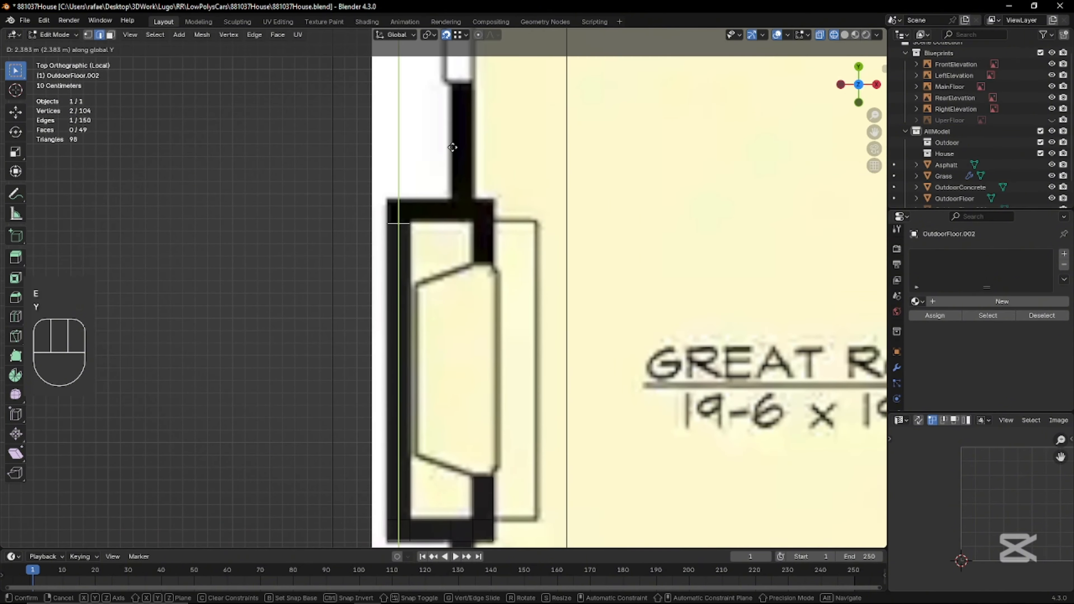
pyautogui.click(452, 148)
pyautogui.press('e')
pyautogui.press('y')
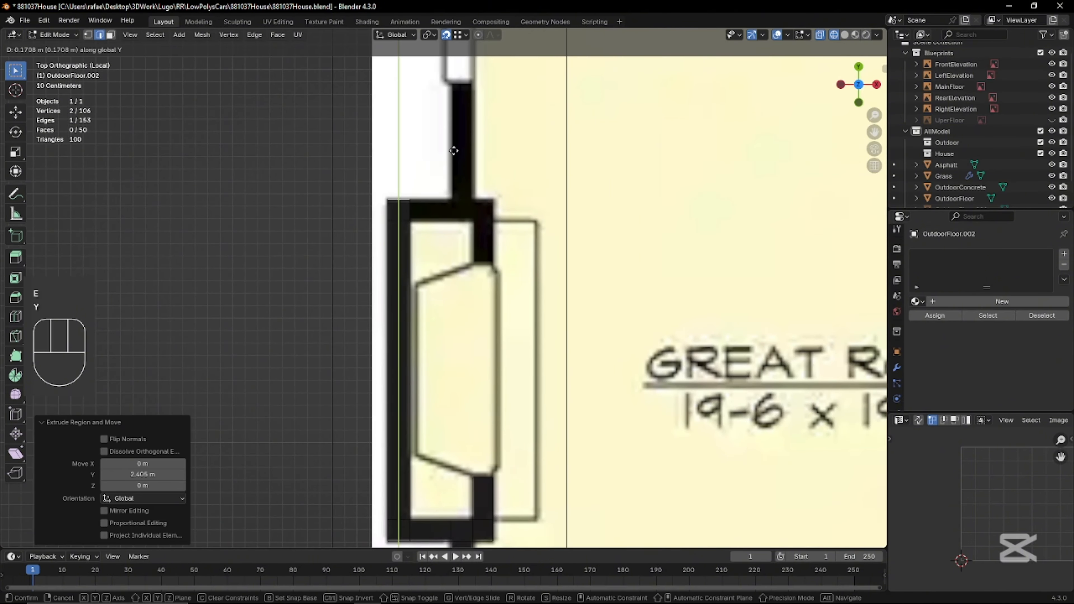
pyautogui.click(454, 150)
# Extrude the fireplace's far side wall 0.32779 m along X to the outer wall, then 0.1795 m across that wall's thickness
pyautogui.click(415, 205)
pyautogui.keyDown('shift'); pyautogui.moveTo(433, 252); pyautogui.dragTo(434, 221, button='middle'); pyautogui.keyUp('shift')
pyautogui.press('e')
pyautogui.press('x')
pyautogui.click(453, 517)
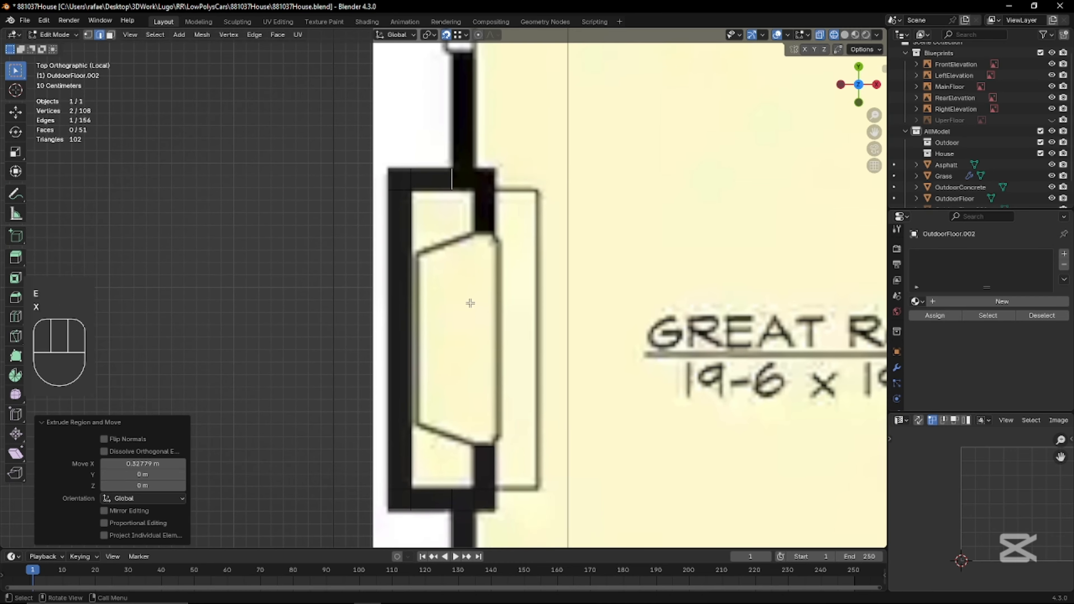
pyautogui.press('e')
pyautogui.click(480, 510)
# Extrude the fireplace wall along X to the inner stub's face, then the stub about 0.35 m along negative Y to the firebox
pyautogui.press('e')
pyautogui.press('x')
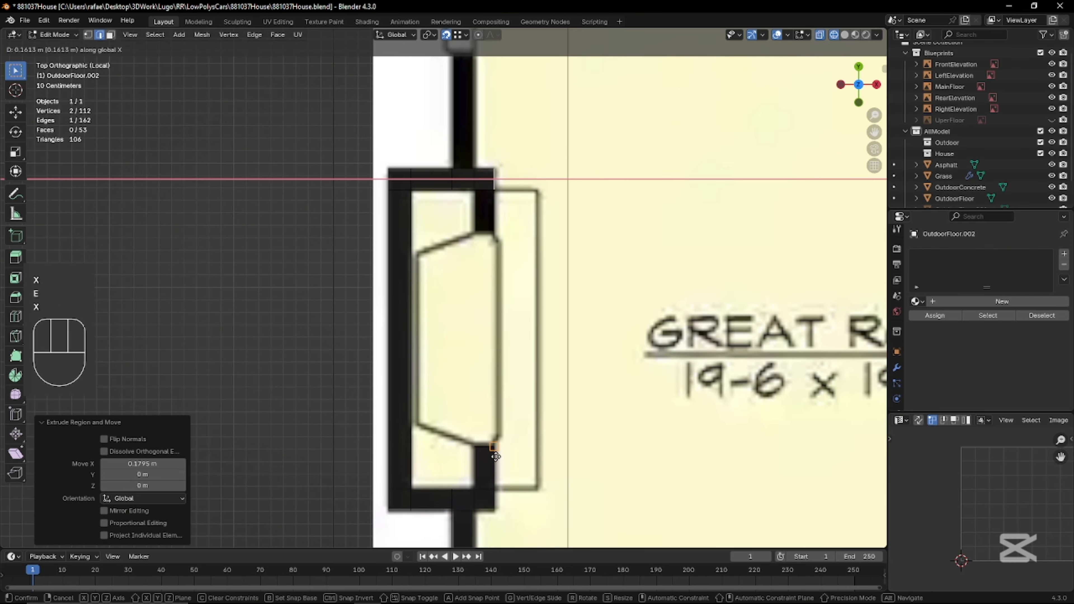
pyautogui.click(497, 509)
pyautogui.click(492, 206)
pyautogui.press('e')
pyautogui.press('y')
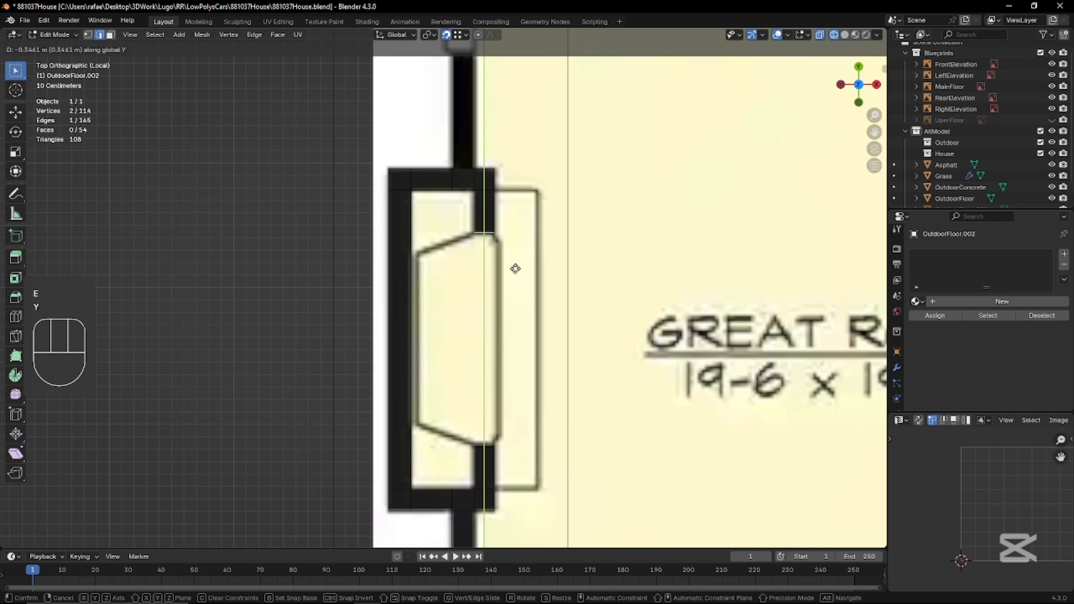
pyautogui.click(516, 269)
# Extrude the great room's outer wall about 0.93 m along Y to the window, then across the window opening
pyautogui.click(470, 172)
pyautogui.keyDown('shift'); pyautogui.moveTo(477, 142); pyautogui.dragTo(503, 319, button='middle'); pyautogui.keyUp('shift')
pyautogui.press('e')
pyautogui.press('y')
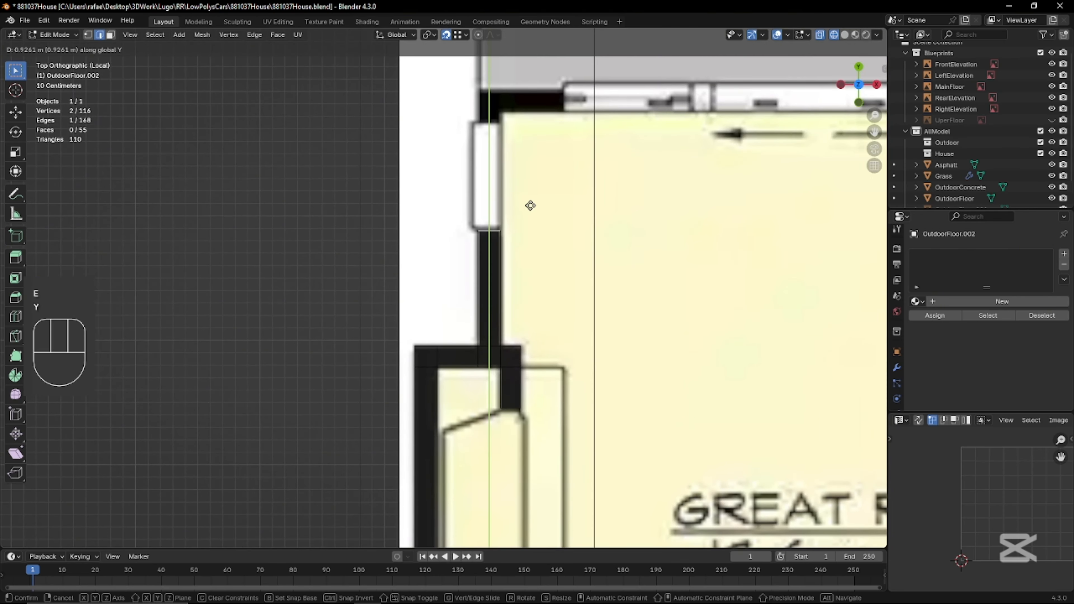
pyautogui.click(531, 206)
pyautogui.keyDown('shift'); pyautogui.moveTo(520, 233); pyautogui.dragTo(524, 280, button='middle'); pyautogui.keyUp('shift')
pyautogui.press('e')
pyautogui.press('y')
pyautogui.click(537, 181)
# Extrude the great room corner about 0.17 m along Y through the wall thickness, then 0.49949 m along X to the sliding door
pyautogui.keyDown('shift'); pyautogui.moveTo(537, 181); pyautogui.dragTo(509, 304, button='middle'); pyautogui.keyUp('shift')
pyautogui.press('e')
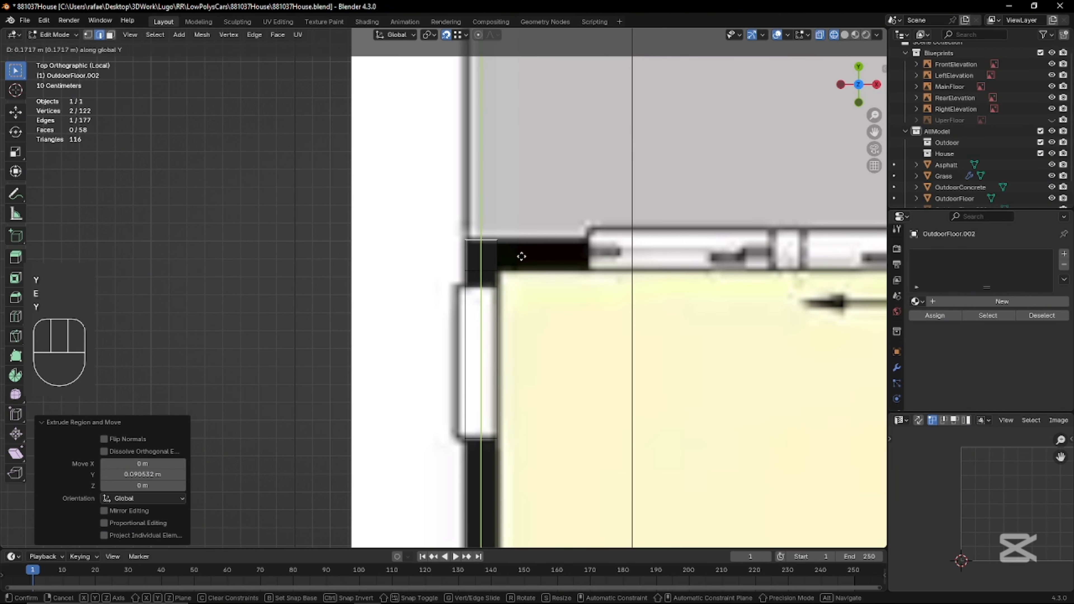
pyautogui.click(508, 255)
pyautogui.press('e')
pyautogui.press('x')
pyautogui.click(613, 307)
pyautogui.scroll(-8, 612, 294)
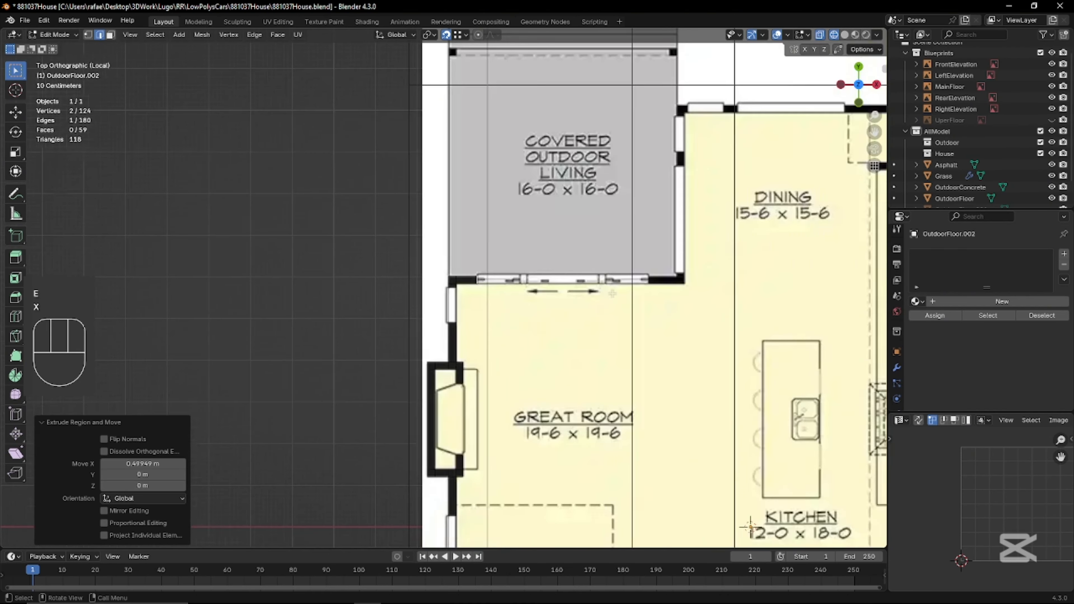
# Duplicate the short wall face beside the sliding door and move the copy along X to the far side of the door
pyautogui.scroll(5, 519, 277)
pyautogui.press('3')
pyautogui.click(513, 294)
pyautogui.hotkey('shift', 'd')
pyautogui.press('Escape')
pyautogui.keyDown('shift'); pyautogui.moveTo(523, 313); pyautogui.dragTo(439, 350, button='middle'); pyautogui.keyUp('shift')
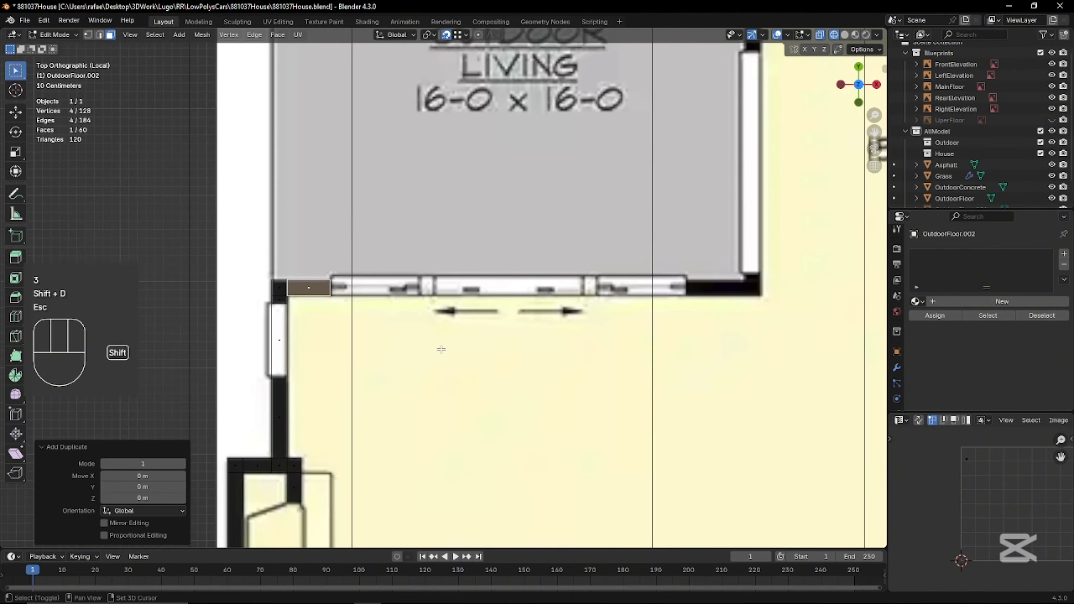
pyautogui.press('g')
pyautogui.press('x')
pyautogui.click(840, 357)
# Stretch the copied wall piece's end edge 0.14835 m along X to the dining room's side wall
pyautogui.keyDown('shift'); pyautogui.moveTo(768, 312); pyautogui.dragTo(609, 338, button='middle'); pyautogui.keyUp('shift')
pyautogui.scroll(2, 609, 339)
pyautogui.press('2')
pyautogui.click(619, 327)
pyautogui.keyDown('shift'); pyautogui.moveTo(658, 364); pyautogui.dragTo(545, 374, button='middle'); pyautogui.keyUp('shift')
pyautogui.press('g')
pyautogui.press('x')
pyautogui.click(565, 378)
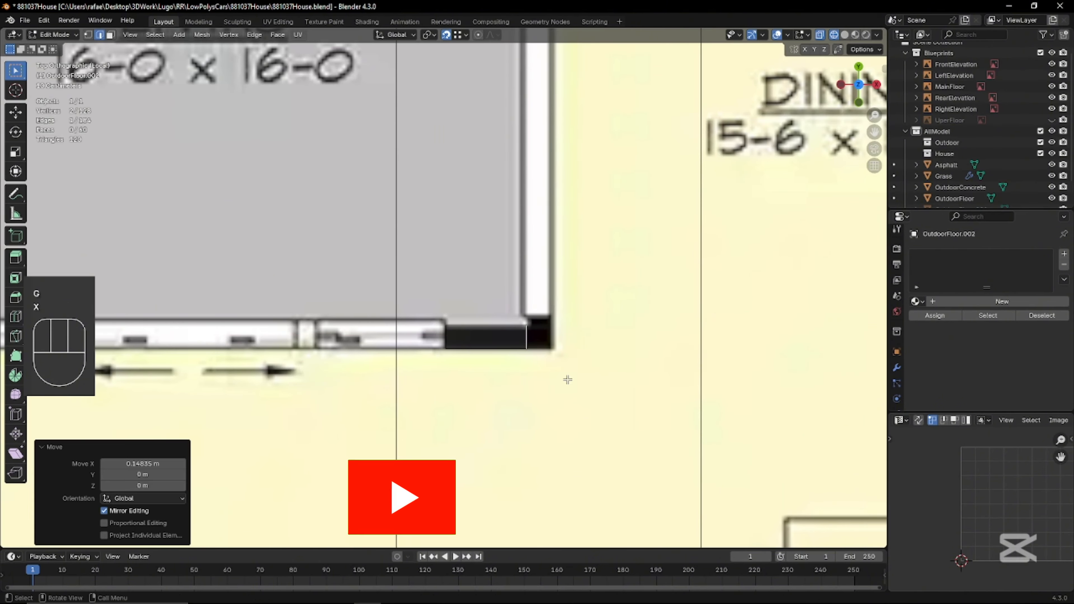
# Extrude the corner about 0.21 m along X across the dining wall's thickness, then 0.081167 m along Y to the opening
pyautogui.press('e')
pyautogui.press('x')
pyautogui.click(590, 389)
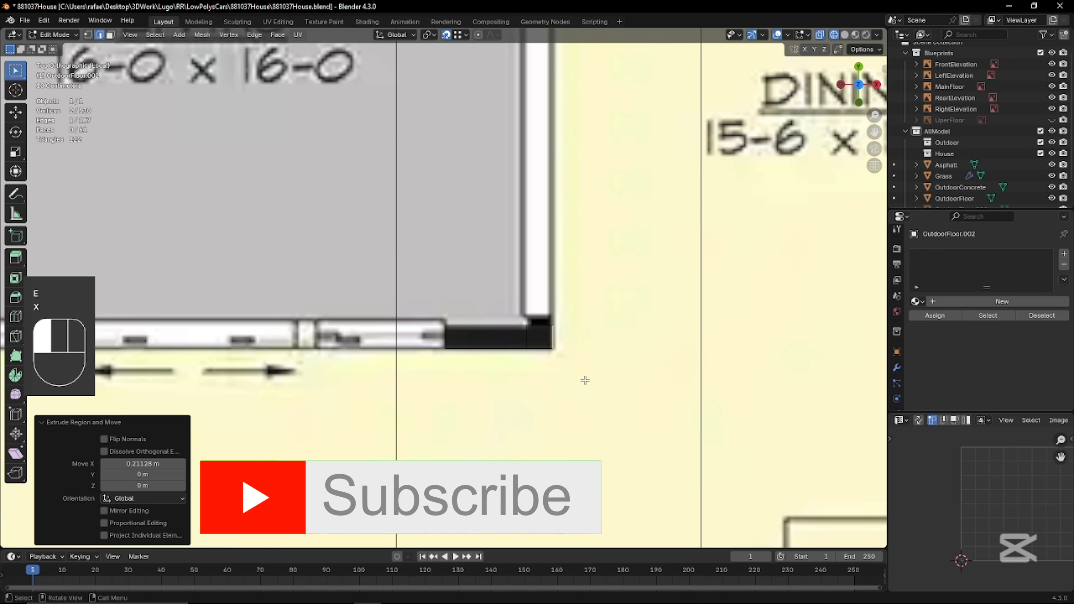
pyautogui.scroll(2, 582, 377)
pyautogui.press('e')
pyautogui.press('y')
pyautogui.click(570, 371)
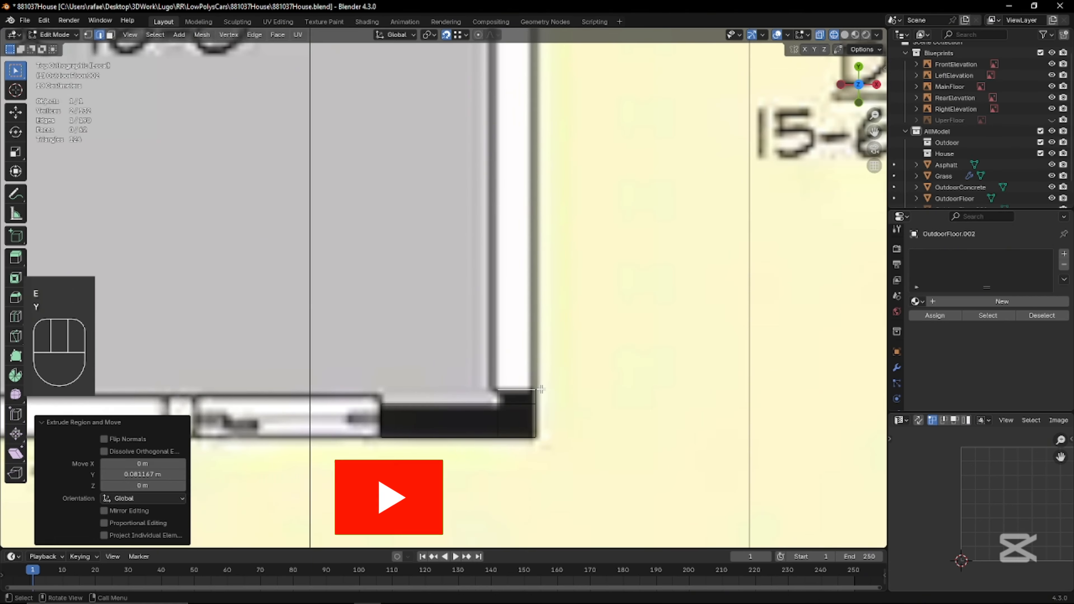
# Duplicate the small corner face and move it along Y to the pier between the dining side wall's openings
pyautogui.press('3')
pyautogui.scroll(-2, 500, 336)
pyautogui.press('g')
pyautogui.press('y')
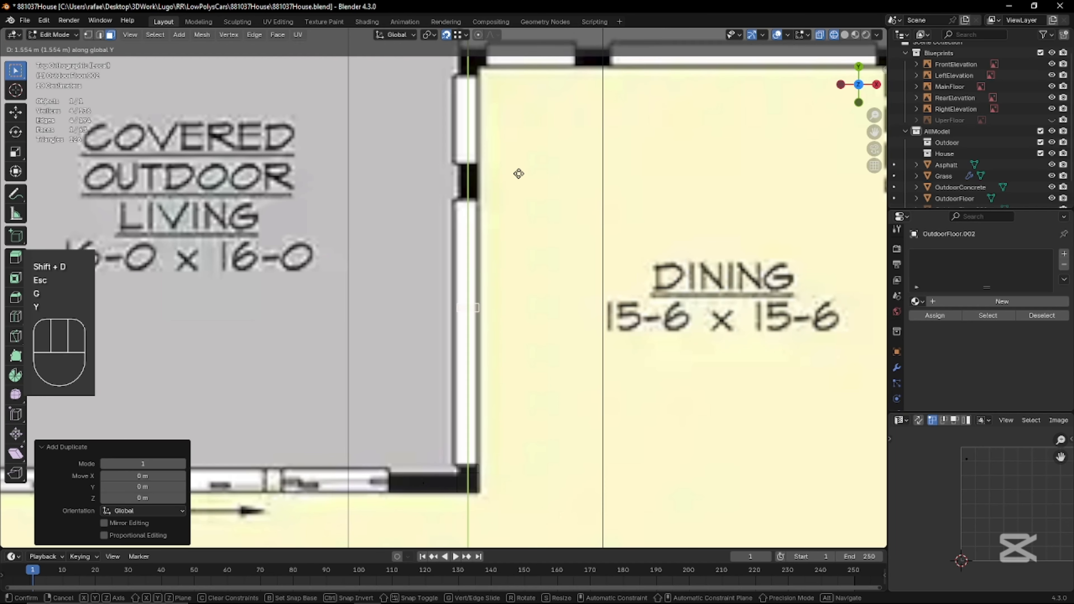
pyautogui.click(530, 63)
# Stretch the pier's upper edge along Y to the start of the next window on the dining side wall
pyautogui.keyDown('shift'); pyautogui.moveTo(471, 211); pyautogui.dragTo(466, 323, button='middle'); pyautogui.keyUp('shift')
pyautogui.scroll(3, 466, 323)
pyautogui.press('2')
pyautogui.click(479, 310)
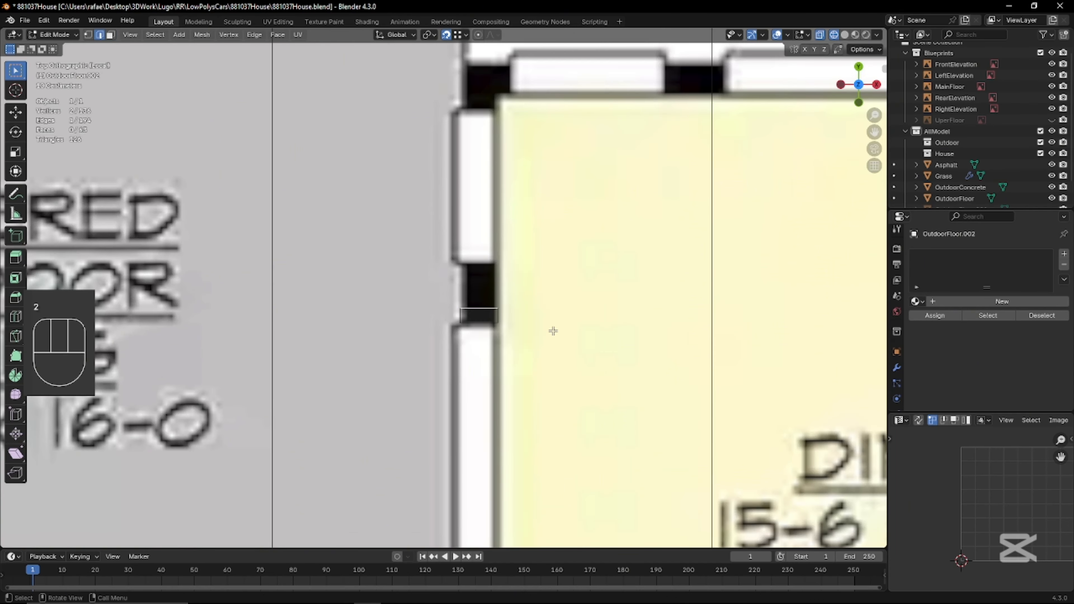
pyautogui.press('g')
pyautogui.press('y')
pyautogui.click(558, 286)
# Duplicate the completed pier and move the copy 1.1925 m along Y to the dining room's outer corner
pyautogui.press('ctrl+KP_Add')
pyautogui.press('ctrl+KP_Add')
pyautogui.hotkey('shift', 'd')
pyautogui.press('Escape')
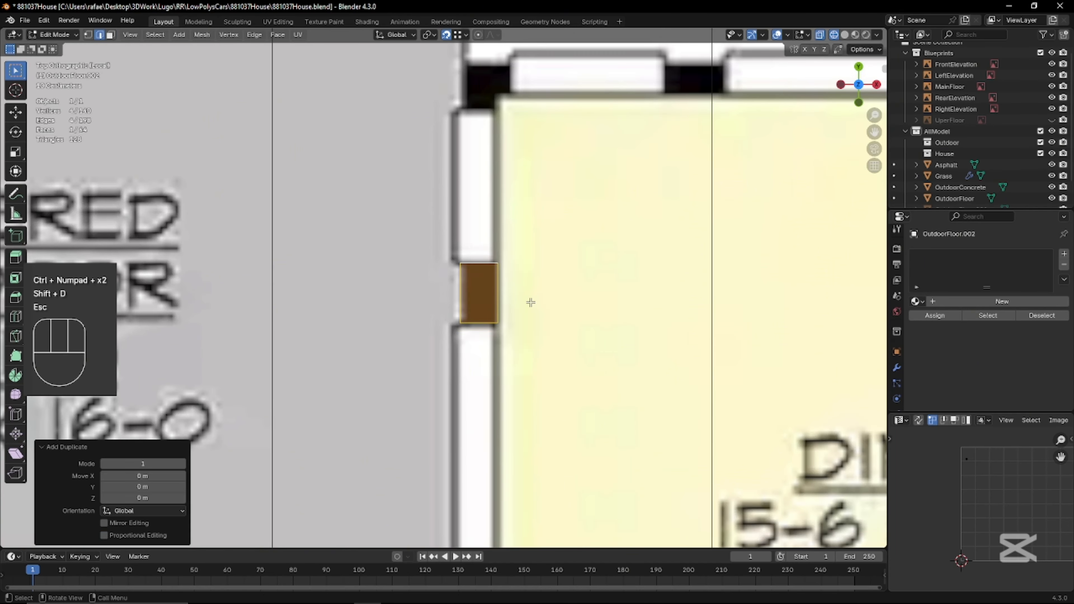
pyautogui.press('g')
pyautogui.press('y')
pyautogui.click(550, 89)
# Move the corner piece's upper edge 0.24975 m along negative Y, then extrude it along Y to the outer wall line
pyautogui.keyDown('shift'); pyautogui.moveTo(546, 94); pyautogui.dragTo(539, 266, button='middle'); pyautogui.keyUp('shift')
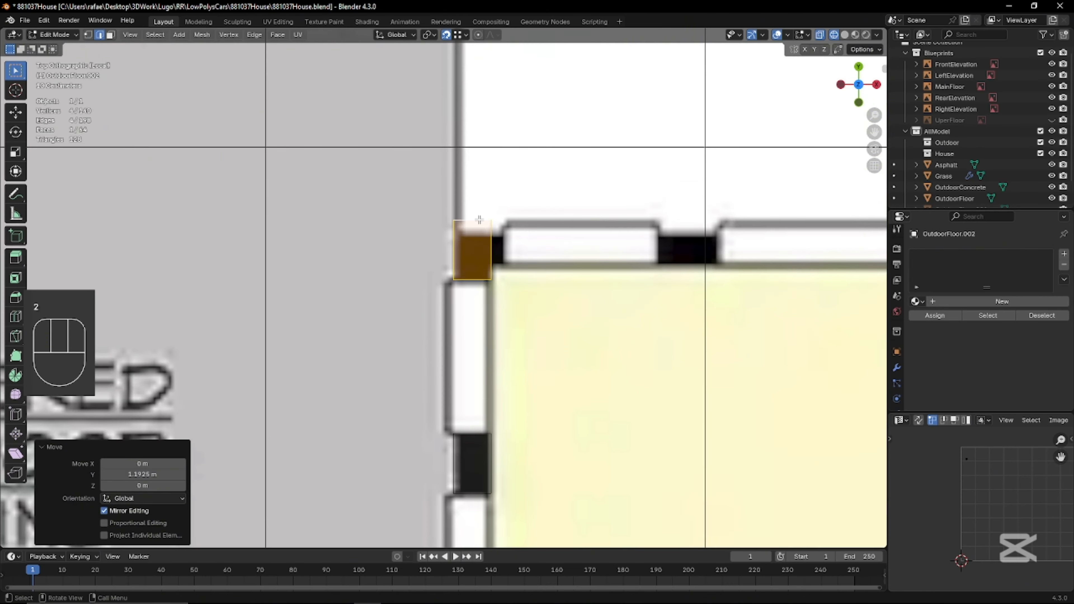
pyautogui.press('2')
pyautogui.click(479, 220)
pyautogui.press('g')
pyautogui.click(517, 355)
pyautogui.press('e')
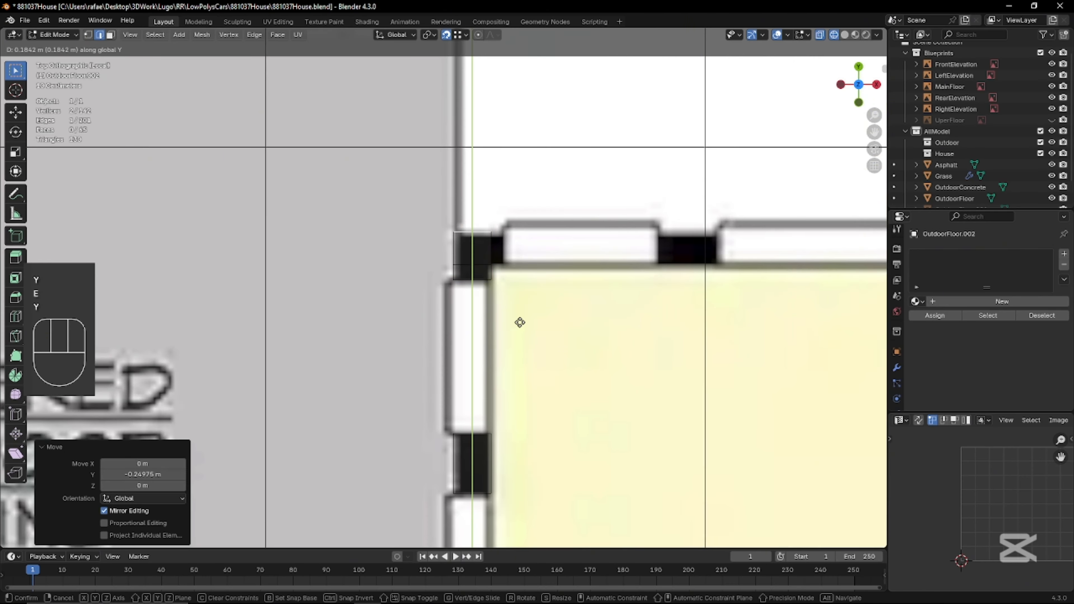
pyautogui.press('Escape')
pyautogui.press('g')
pyautogui.press('y')
pyautogui.click(523, 298)
# Extrude the corner along X to the first rear window and align its outer edges along Y with the blueprint wall
pyautogui.click(493, 247)
pyautogui.press('e')
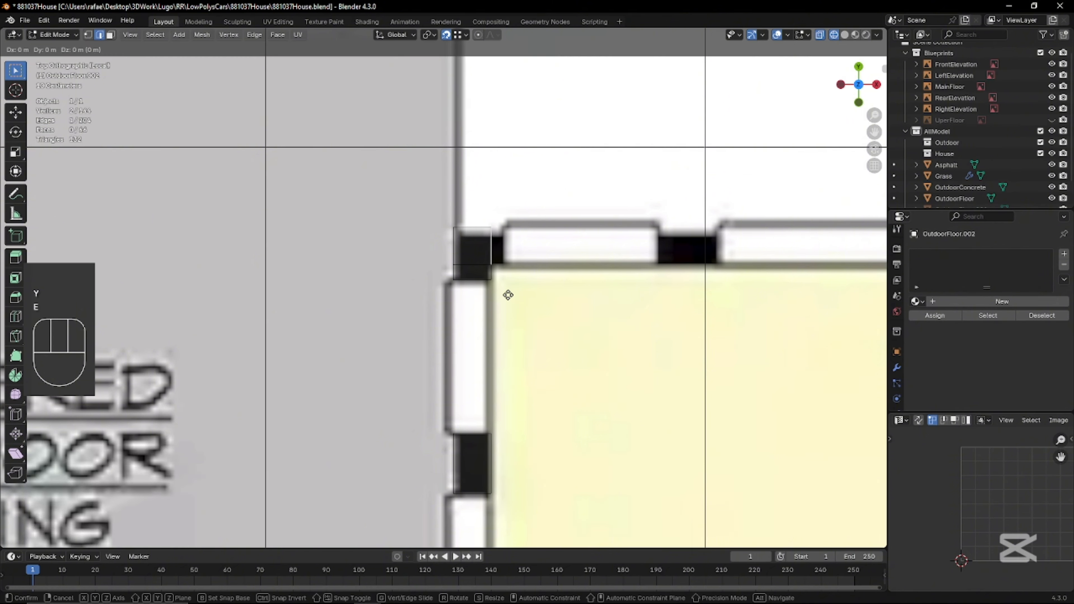
pyautogui.click(521, 296)
pyautogui.press('ctrl+KP_Add')
pyautogui.press('2')
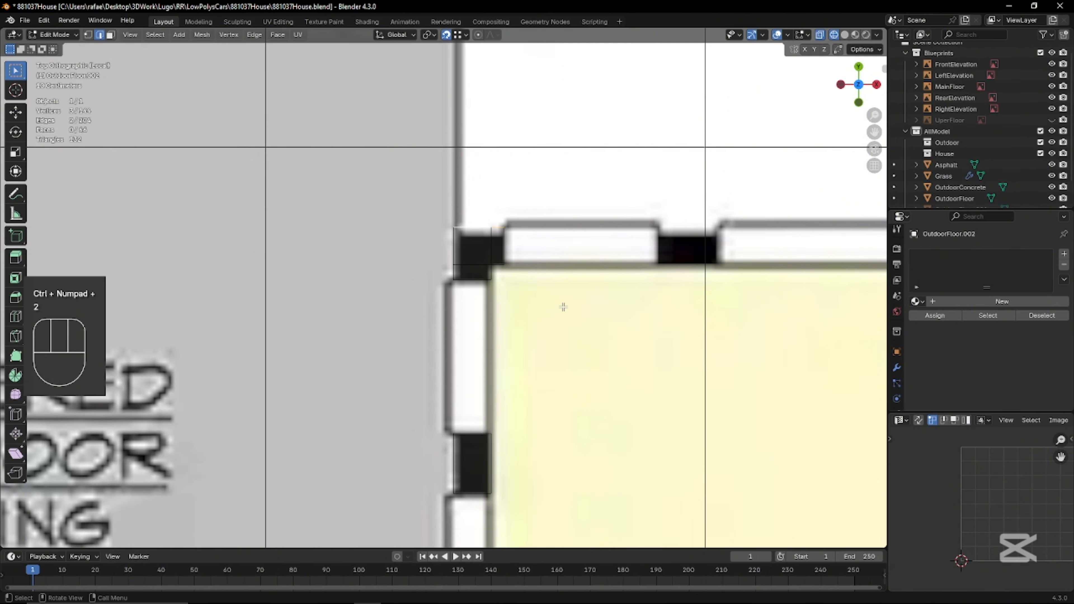
pyautogui.press('g')
pyautogui.press('y')
pyautogui.click(513, 260)
# Duplicate the narrow face beside the first rear window and move it along X to the pier between the dining windows
pyautogui.press('3')
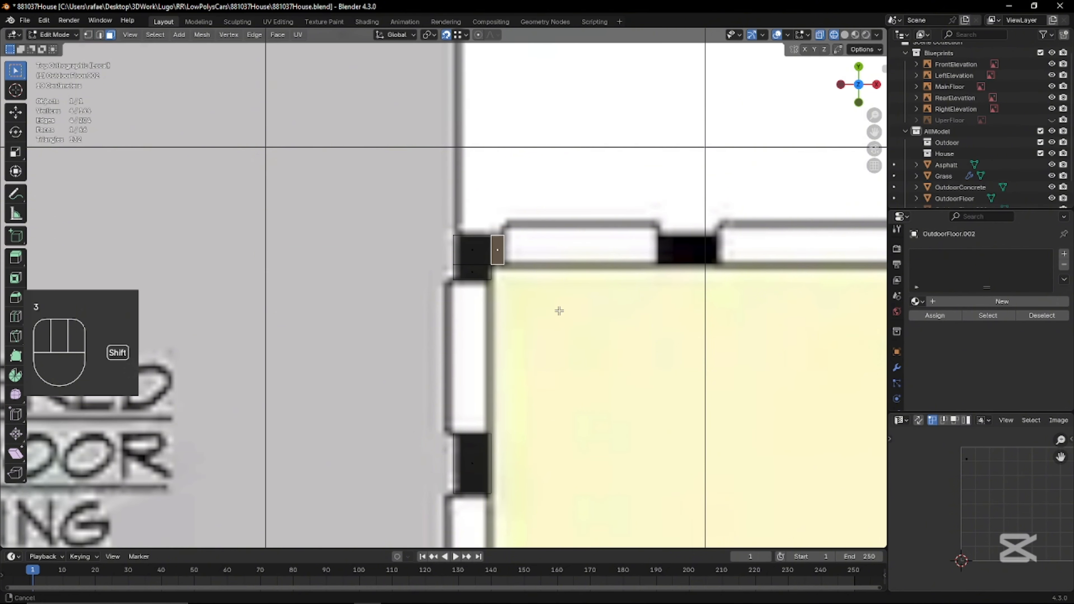
pyautogui.keyDown('shift'); pyautogui.moveTo(559, 311); pyautogui.dragTo(549, 363, button='middle'); pyautogui.keyUp('shift')
pyautogui.hotkey('shift', 'd')
pyautogui.press('Escape')
pyautogui.press('g')
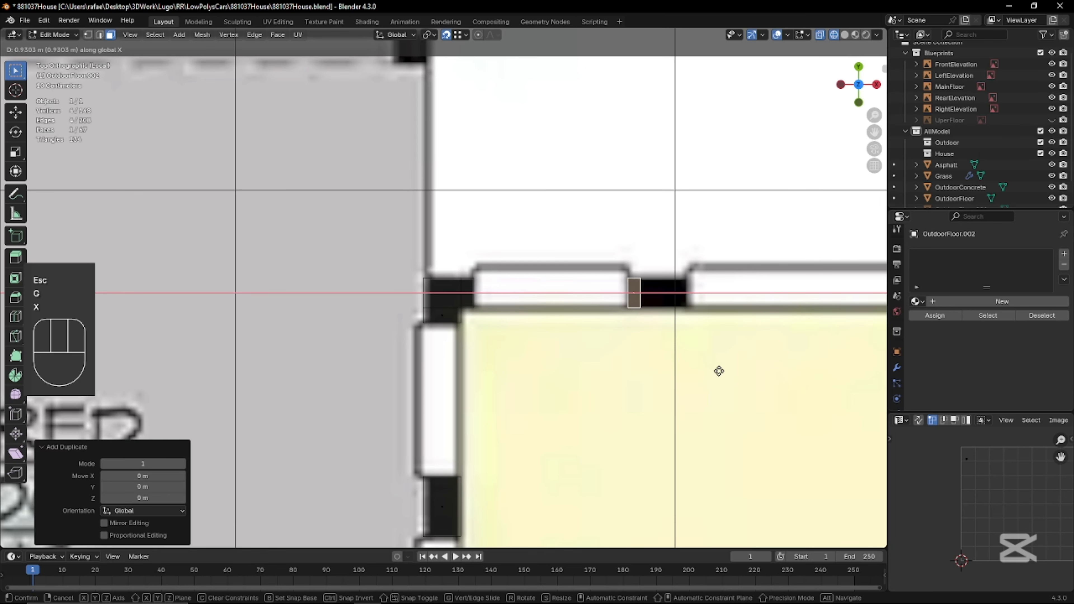
pyautogui.click(719, 371)
# Stretch the rear wall pier's end edge 0.26223 m along X to the wide dining window
pyautogui.keyDown('shift'); pyautogui.moveTo(653, 314); pyautogui.dragTo(516, 375, button='middle'); pyautogui.keyUp('shift')
pyautogui.press('2')
pyautogui.click(517, 374)
pyautogui.press('g')
pyautogui.press('x')
pyautogui.click(567, 423)
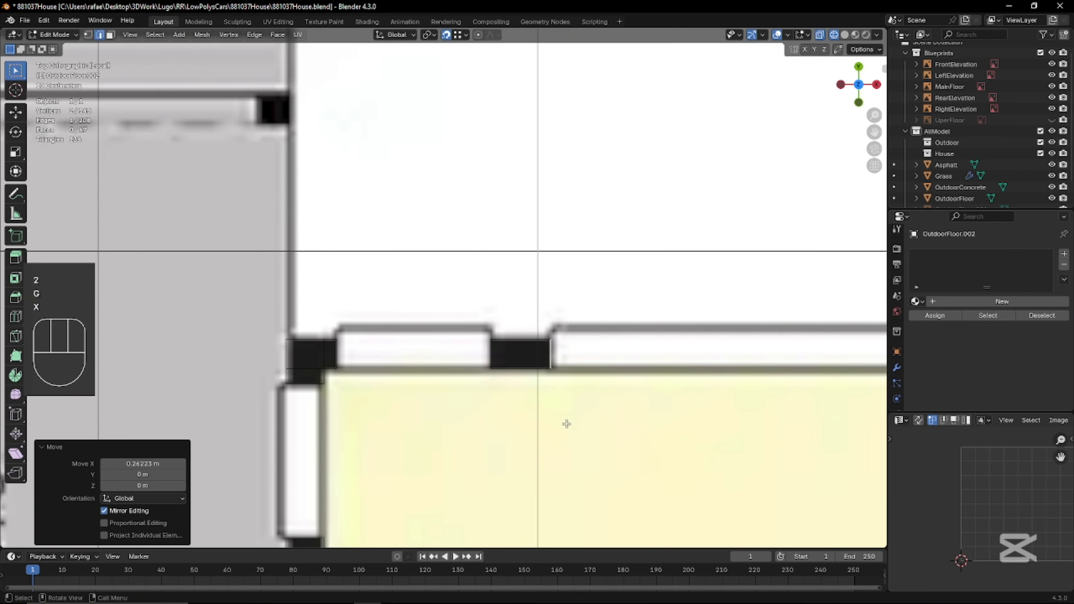
# Duplicate the rear pier and move the copy along X past the wide dining window
pyautogui.press('ctrl+KP_Add')
pyautogui.press('ctrl+KP_Add')
pyautogui.scroll(-4, 571, 420)
pyautogui.keyDown('shift'); pyautogui.moveTo(601, 383); pyautogui.dragTo(457, 378, button='middle'); pyautogui.keyUp('shift')
pyautogui.hotkey('shift', 'd')
pyautogui.press('Escape')
pyautogui.press('g')
pyautogui.press('x')
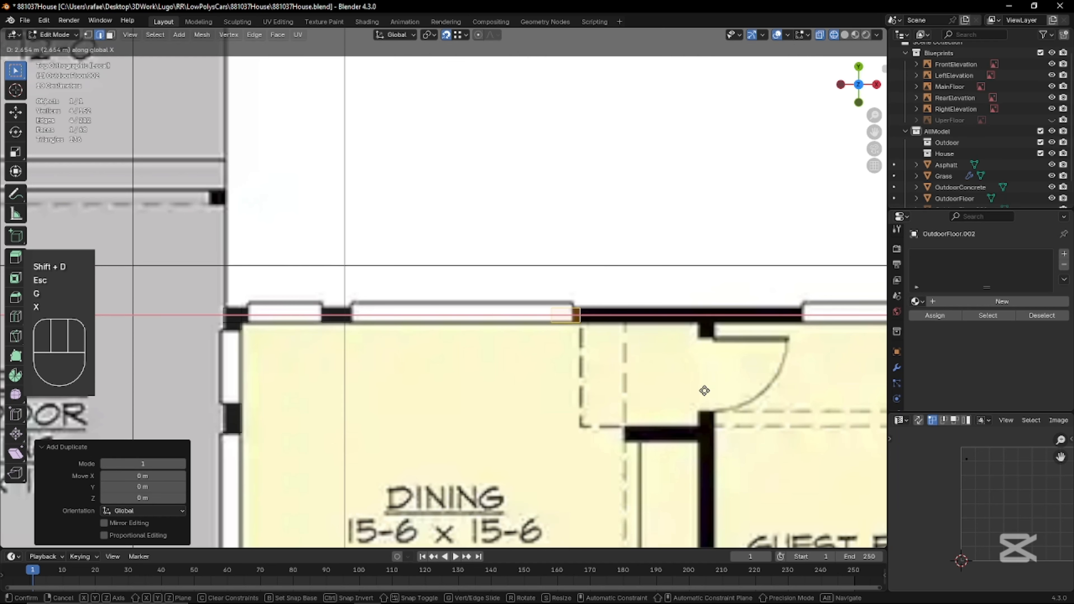
pyautogui.click(724, 391)
# Stretch the copied rear wall piece's end vertices 1.1134 m along X to the guest bedroom's partition wall
pyautogui.keyDown('shift'); pyautogui.moveTo(724, 391); pyautogui.dragTo(597, 409, button='middle'); pyautogui.keyUp('shift')
pyautogui.press('1')
pyautogui.keyDown('ctrl'); pyautogui.moveTo(458, 362); pyautogui.dragTo(403, 288); pyautogui.keyUp('ctrl')
pyautogui.press('g')
pyautogui.press('x')
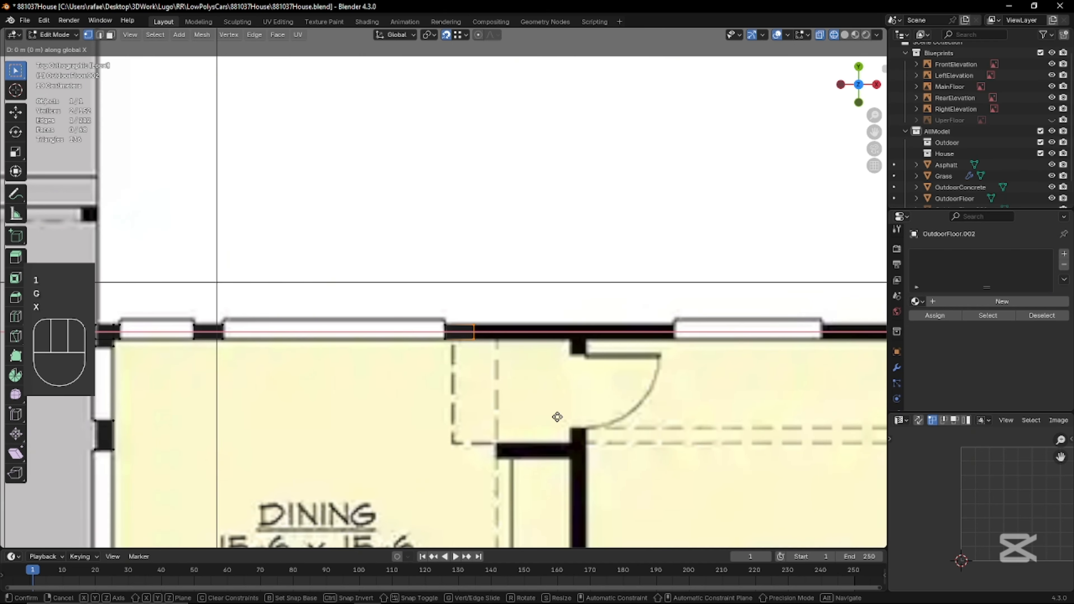
pyautogui.click(651, 433)
# Extrude the rear wall along X across the partition's thickness, then about 1 m to the guest bedroom window
pyautogui.scroll(2, 479, 372)
pyautogui.press('e')
pyautogui.press('x')
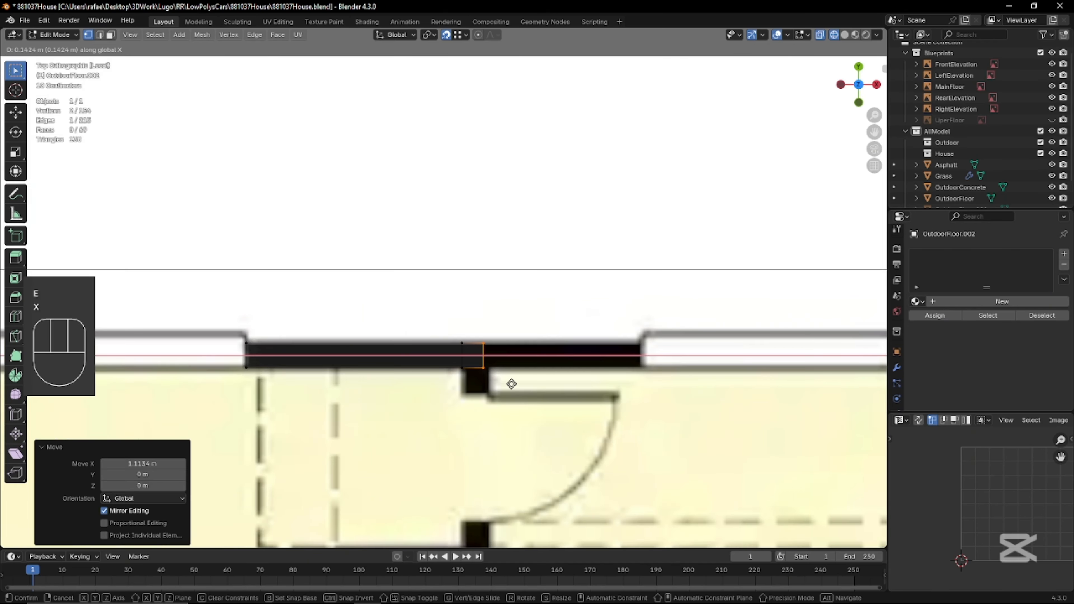
pyautogui.click(508, 368)
pyautogui.press('2')
pyautogui.press('e')
pyautogui.press('x')
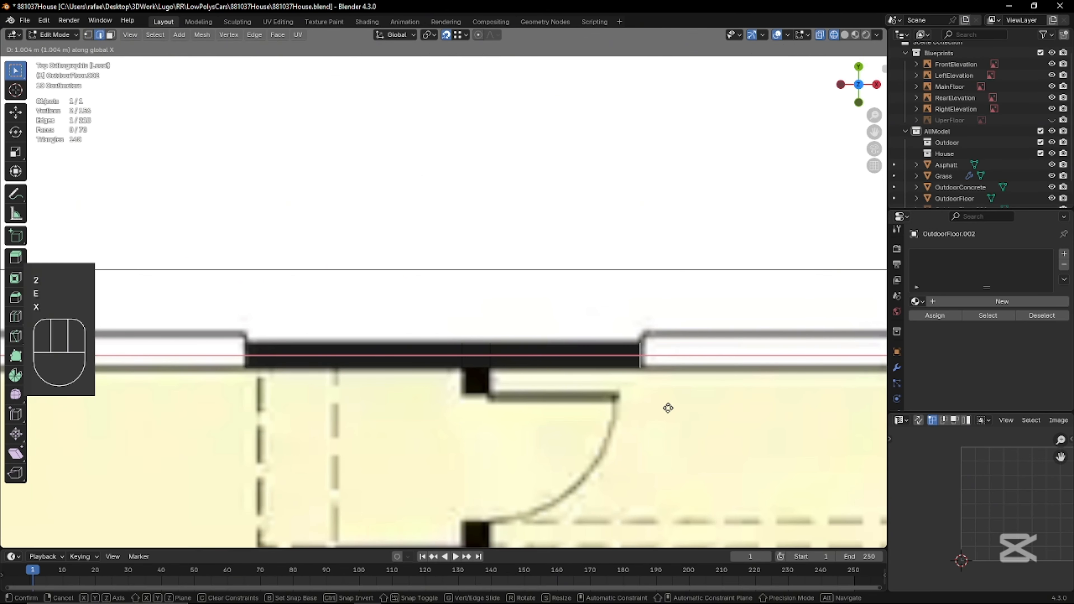
pyautogui.click(668, 408)
# Extrude the partition stub 0.1691 m along negative Y to the guest bedroom door
pyautogui.scroll(2, 668, 408)
pyautogui.press('e')
pyautogui.press('y')
pyautogui.click(524, 465)
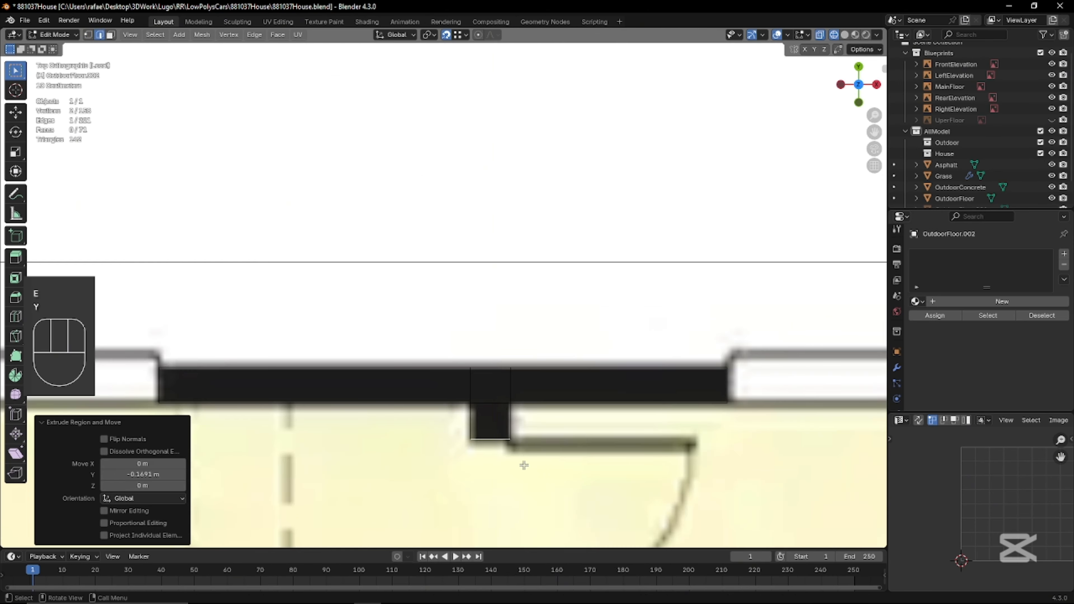
# Duplicate the partition stub and move the copy along negative Y to the opposite side of the guest bedroom door
pyautogui.keyDown('shift'); pyautogui.moveTo(524, 465); pyautogui.dragTo(506, 211, button='middle'); pyautogui.keyUp('shift')
pyautogui.press('ctrl+KP_Add')
pyautogui.hotkey('shift', 'd')
pyautogui.press('Escape')
pyautogui.press('g')
pyautogui.press('y')
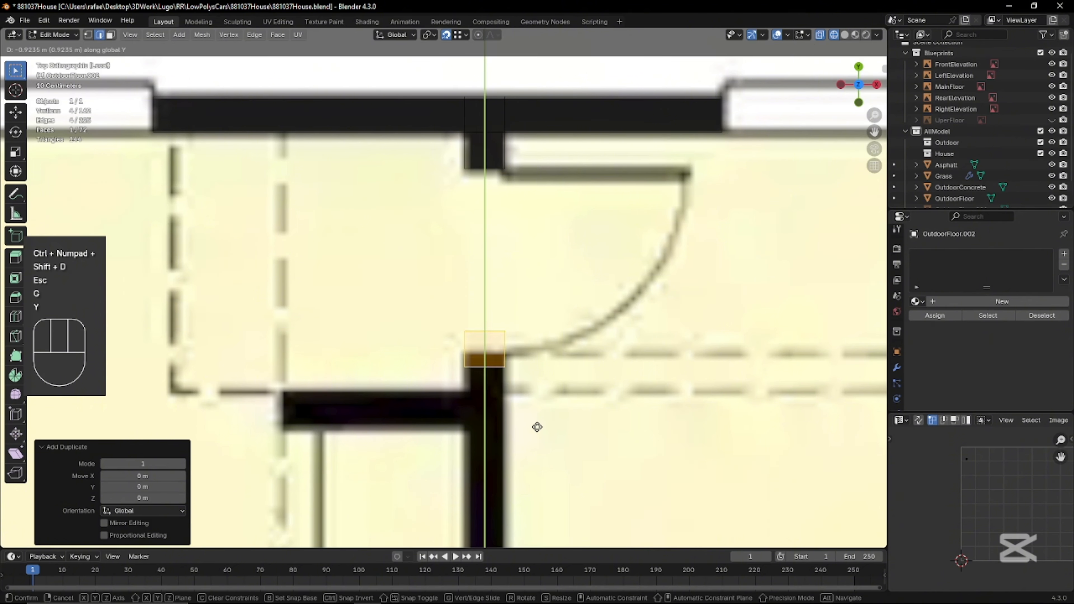
pyautogui.click(534, 448)
# Extrude the copied stub along negative Y across the side wall's thickness, then the side wall about 0.8 m along negative X
pyautogui.keyDown('shift'); pyautogui.moveTo(502, 398); pyautogui.dragTo(571, 232, button='middle'); pyautogui.keyUp('shift')
pyautogui.press('2')
pyautogui.click(566, 228)
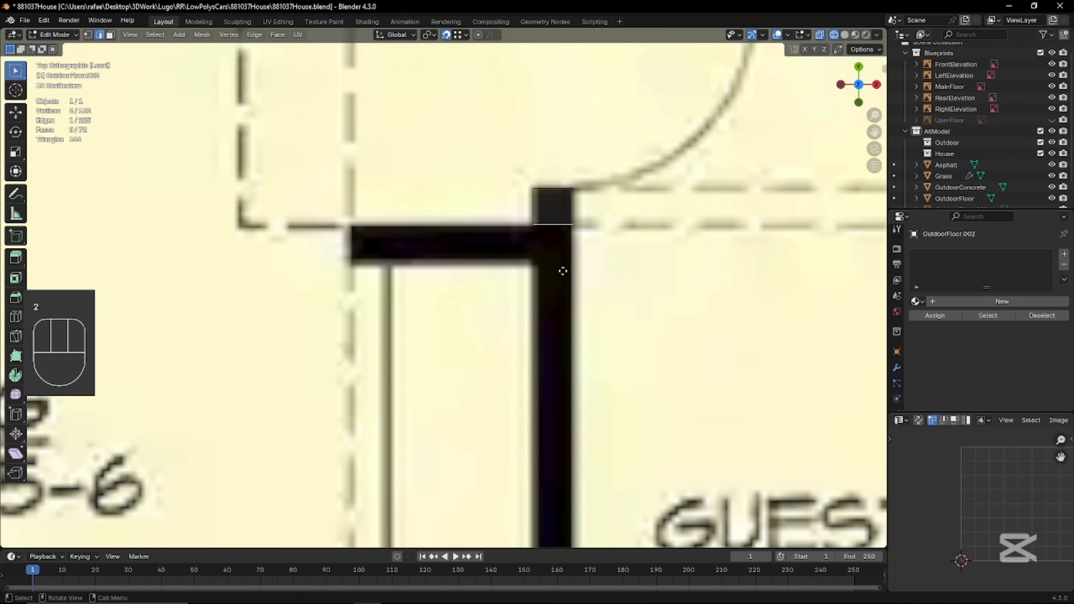
pyautogui.press('e')
pyautogui.press('y')
pyautogui.click(562, 303)
pyautogui.press('e')
pyautogui.press('x')
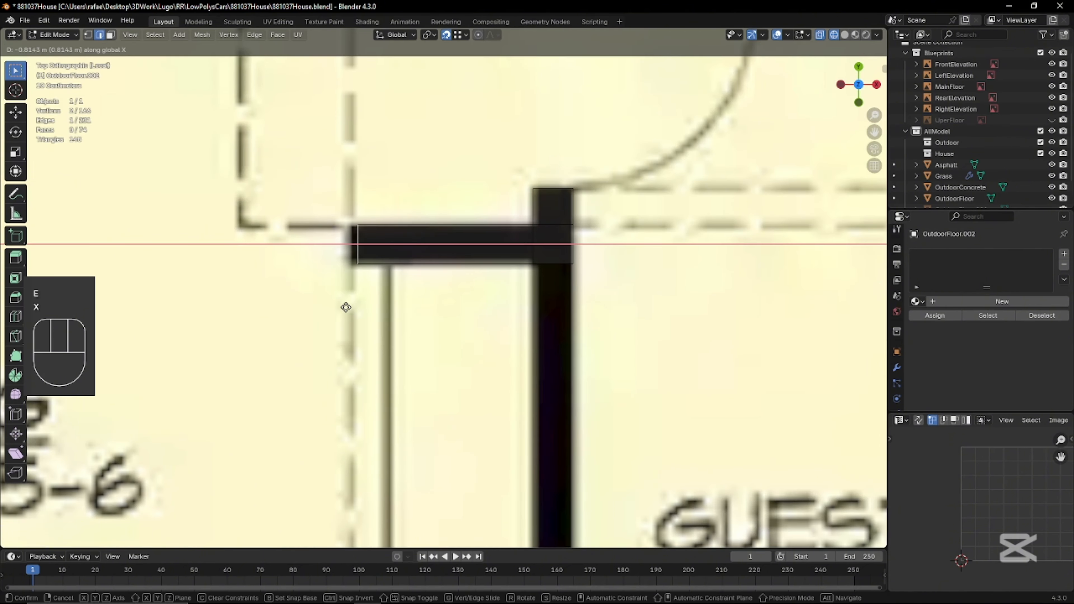
pyautogui.click(345, 308)
# Extrude the partition between dining and guest bedroom about 3.8 m along negative Y to the WIC wall
pyautogui.scroll(-4, 565, 358)
pyautogui.scroll(-2, 566, 358)
pyautogui.press('e')
pyautogui.press('y')
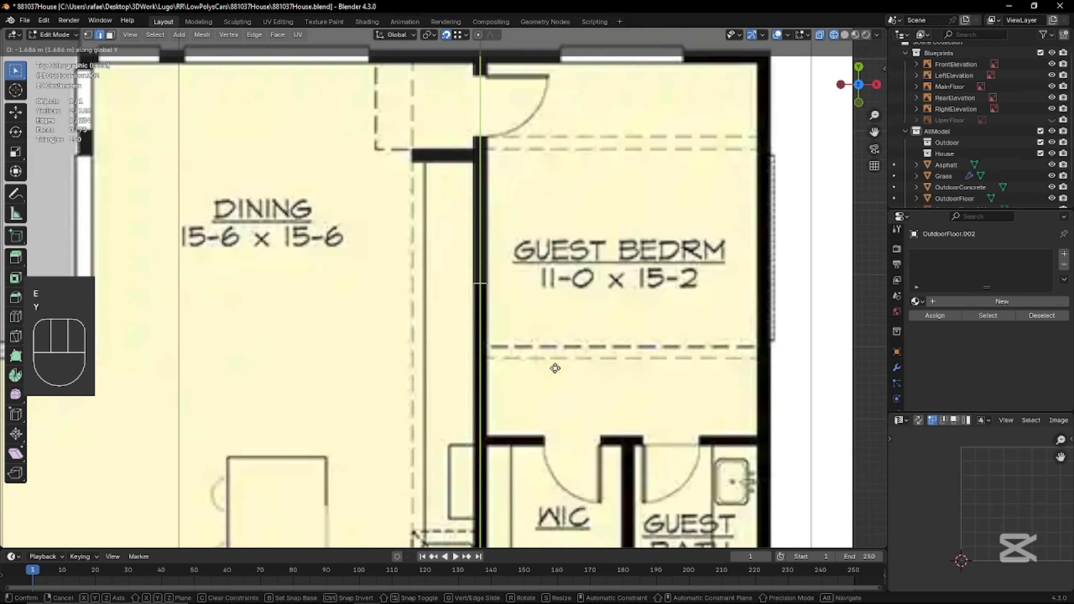
pyautogui.click(543, 515)
pyautogui.keyDown('shift'); pyautogui.moveTo(544, 516); pyautogui.dragTo(507, 347, button='middle'); pyautogui.keyUp('shift')
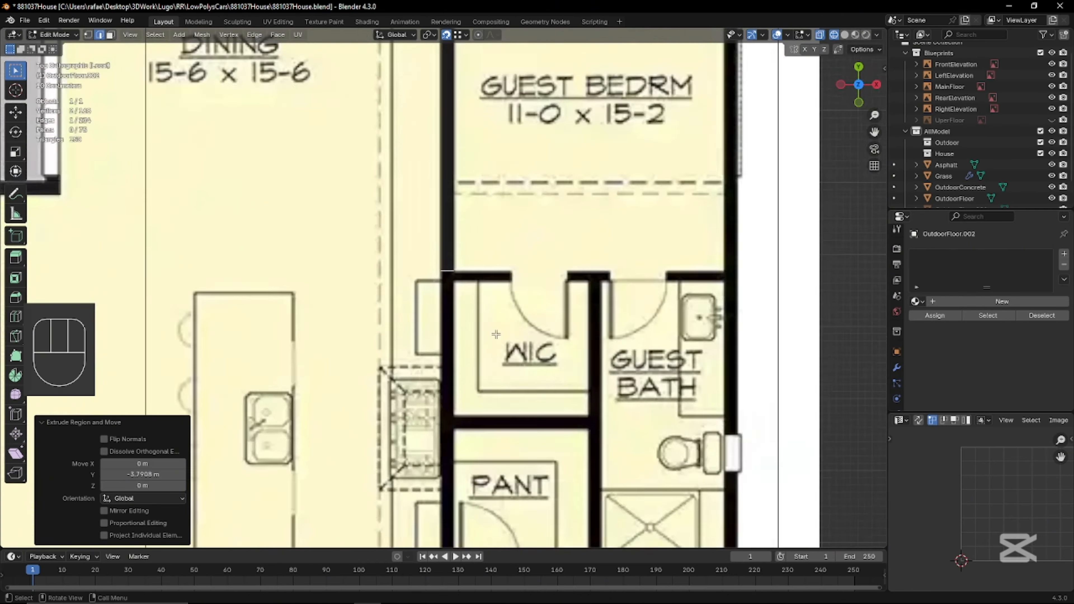
# Extrude the dining-guest bedroom partition along negative Y across the WIC wall's thickness, then extrude a wall along X to the WIC door
pyautogui.scroll(4, 507, 347)
pyautogui.press('e')
pyautogui.press('y')
pyautogui.click(475, 259)
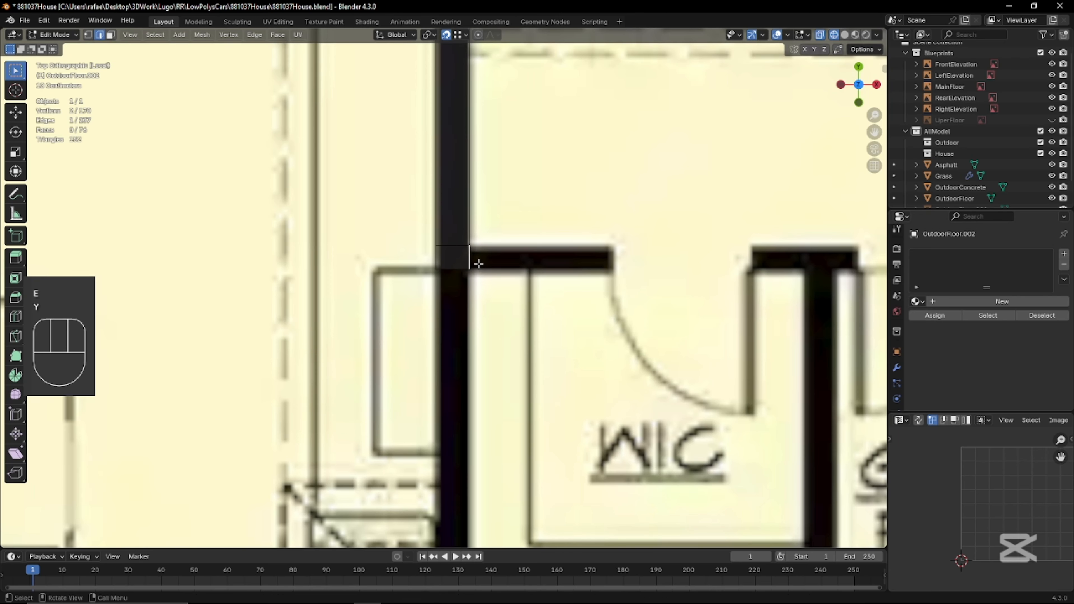
pyautogui.press('e')
pyautogui.press('x')
pyautogui.click(619, 274)
# Extrude the kitchen-side partition along negative Y to the WIC-pantry wall, then 0.1717 m across that wall's thickness
pyautogui.click(450, 273)
pyautogui.scroll(-2, 478, 415)
pyautogui.keyDown('shift'); pyautogui.moveTo(478, 415); pyautogui.dragTo(473, 276, button='middle'); pyautogui.keyUp('shift')
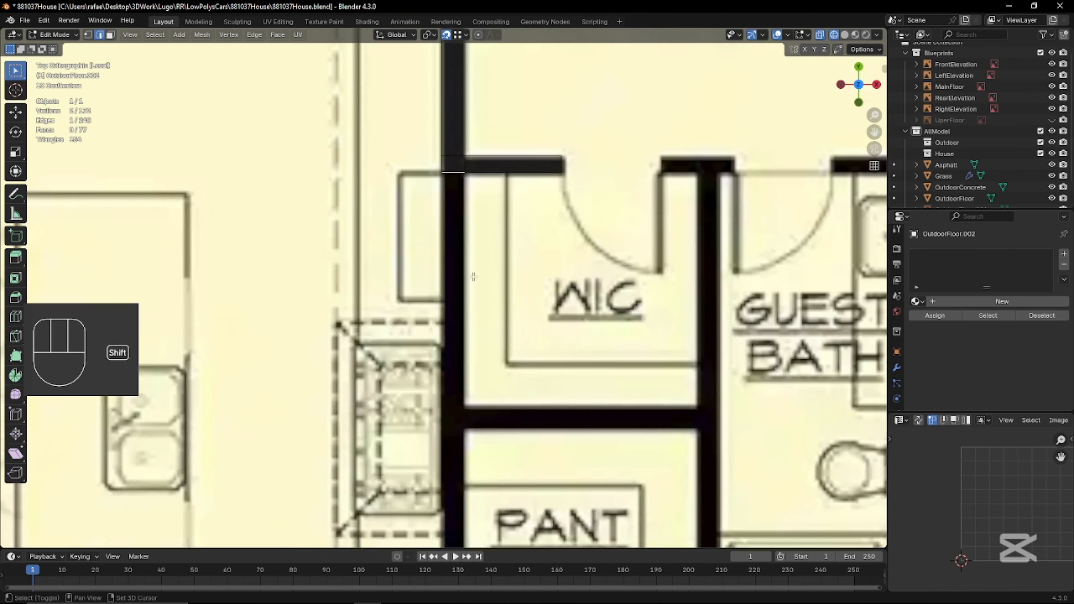
pyautogui.press('e')
pyautogui.press('y')
pyautogui.click(499, 544)
pyautogui.keyDown('shift'); pyautogui.moveTo(498, 544); pyautogui.dragTo(463, 229, button='middle'); pyautogui.keyUp('shift')
pyautogui.scroll(2, 475, 388)
pyautogui.press('e')
pyautogui.press('y')
pyautogui.click(473, 419)
# Extrude the kitchen-side partition about 1.89 m along negative Y to the pantry-butler's pantry wall, then on to the butler's pantry opening
pyautogui.scroll(-1, 464, 245)
pyautogui.press('e')
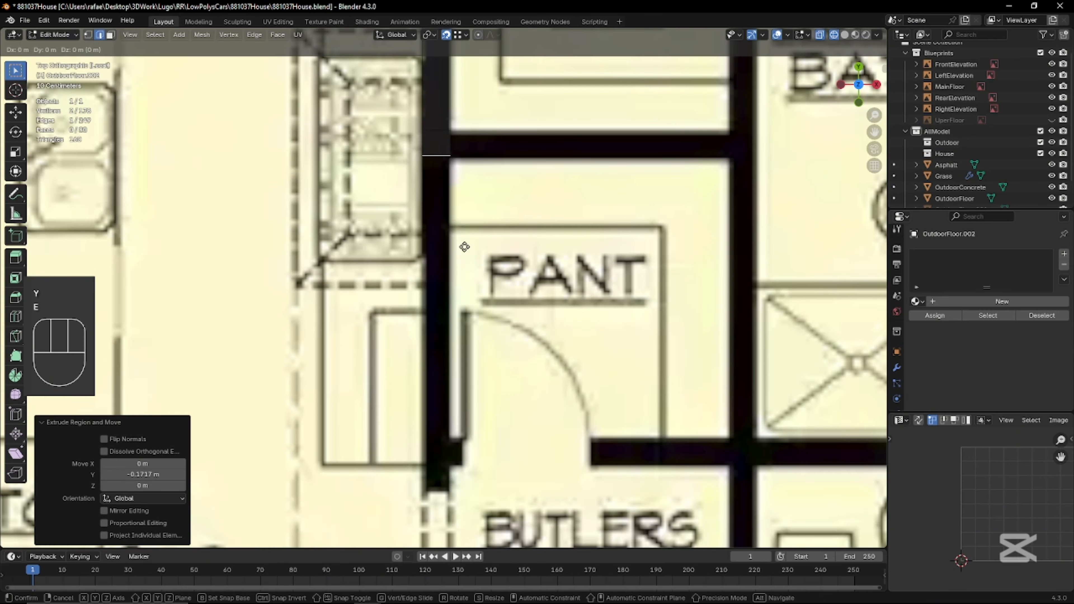
pyautogui.press('y')
pyautogui.click(482, 528)
pyautogui.scroll(4, 475, 479)
pyautogui.press('e')
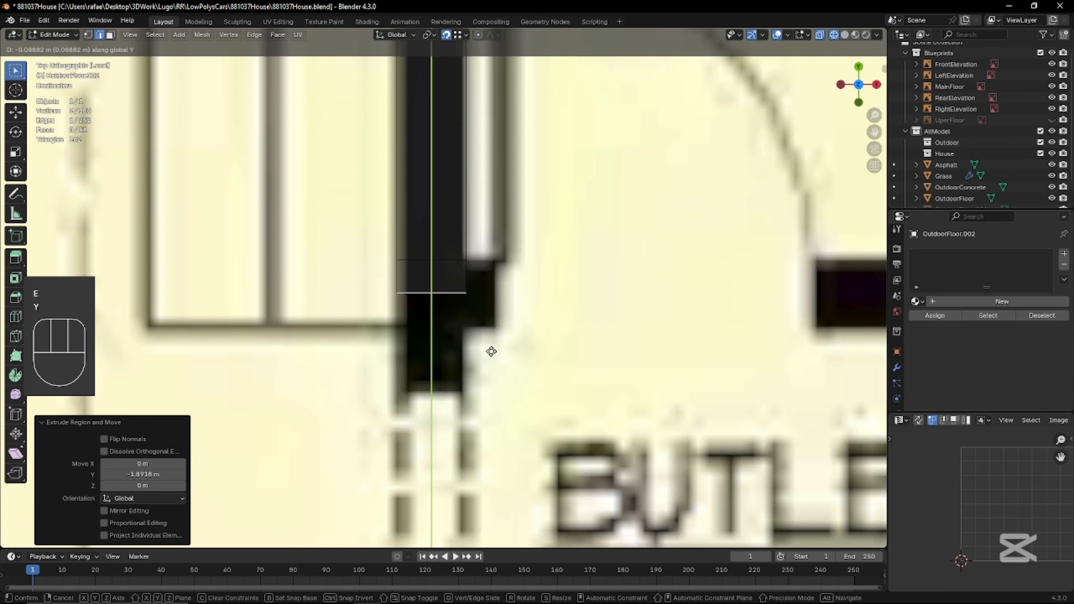
pyautogui.press('y')
pyautogui.click(494, 444)
# Extrude a short wall stub along X from the kitchen-side partition to the pantry door
pyautogui.click(483, 316)
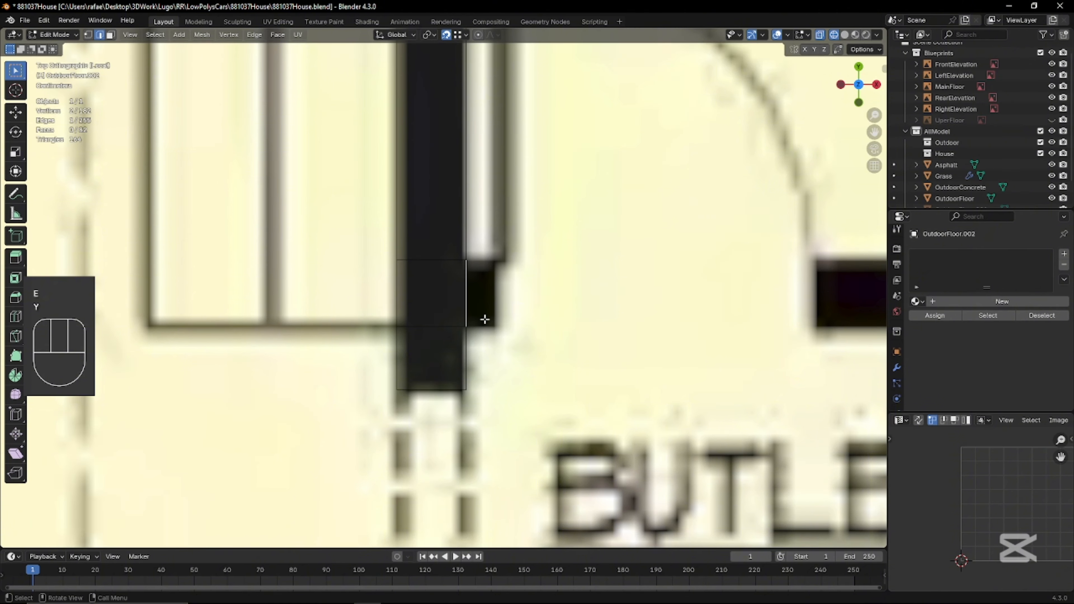
pyautogui.press('e')
pyautogui.press('x')
pyautogui.click(515, 333)
# Extrude the WIC-pantry wall 1.8668 m along X to the guest bath partition, then across that partition's thickness
pyautogui.scroll(-4, 519, 336)
pyautogui.keyDown('shift'); pyautogui.moveTo(521, 72); pyautogui.dragTo(488, 277, button='middle'); pyautogui.keyUp('shift')
pyautogui.press('e')
pyautogui.press('x')
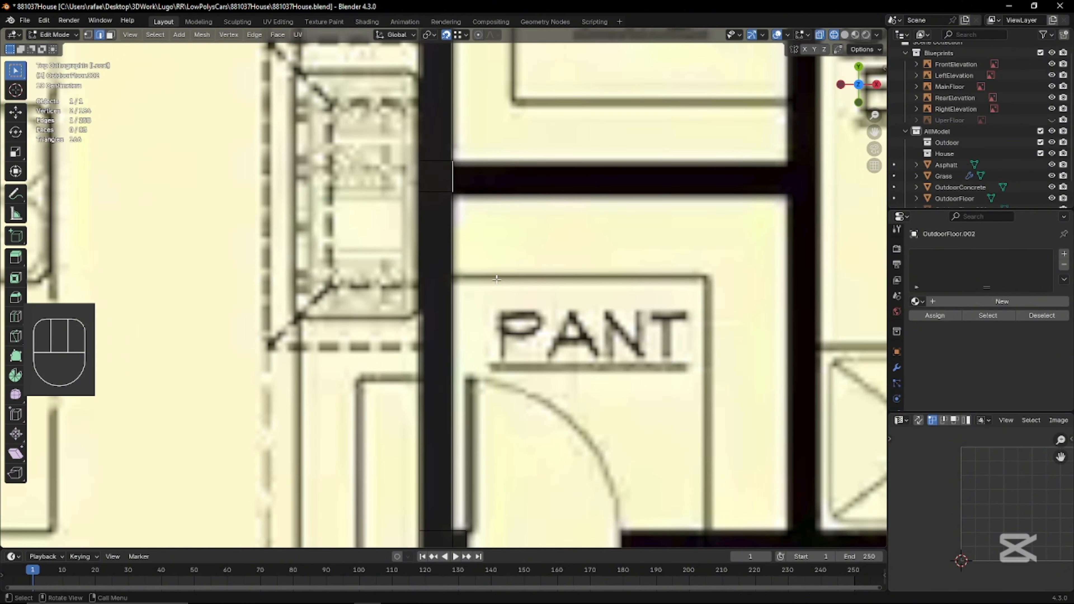
pyautogui.click(830, 294)
pyautogui.keyDown('shift'); pyautogui.moveTo(779, 250); pyautogui.dragTo(530, 308, button='middle'); pyautogui.keyUp('shift')
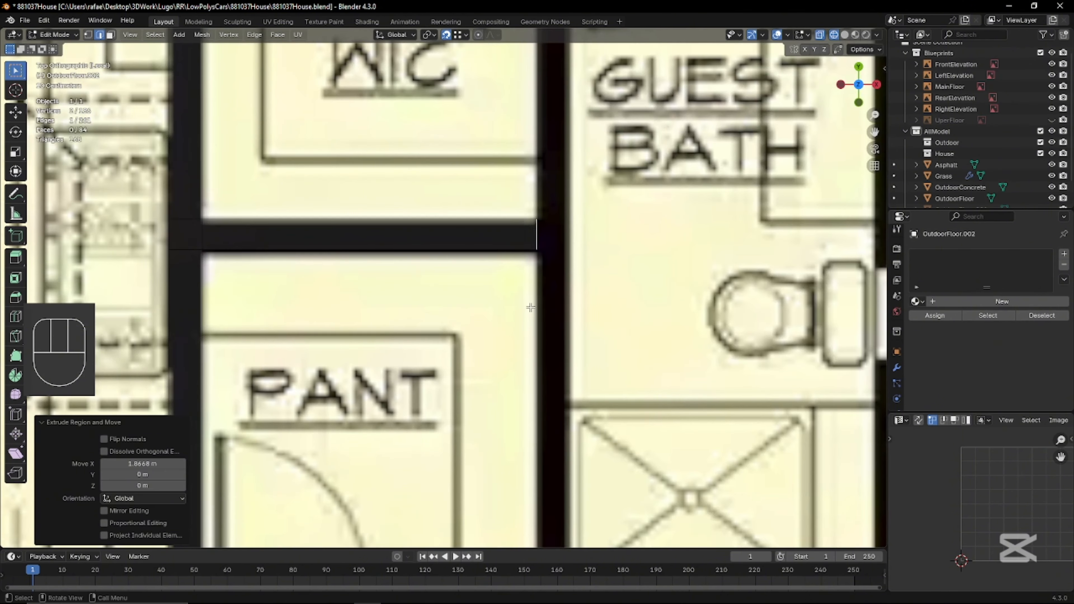
pyautogui.press('e')
pyautogui.press('x')
pyautogui.click(565, 315)
# Extrude the partition between pantry and guest bath 1.8887 m along negative Y to the butler's pantry wall
pyautogui.click(559, 250)
pyautogui.keyDown('shift'); pyautogui.moveTo(559, 250); pyautogui.dragTo(550, 98, button='middle'); pyautogui.keyUp('shift')
pyautogui.press('e')
pyautogui.press('y')
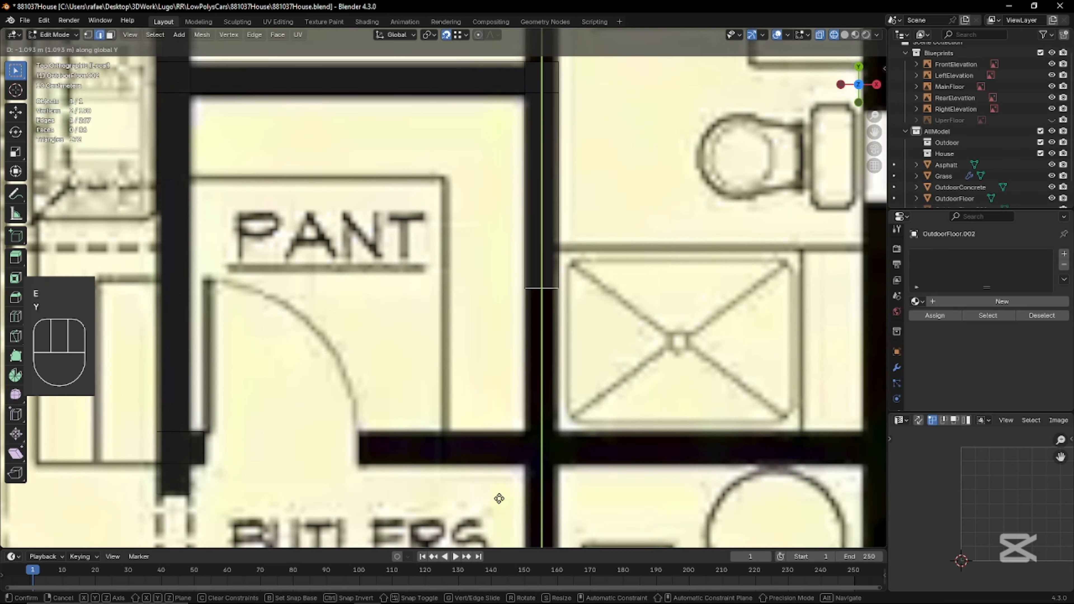
pyautogui.click(478, 104)
# Extrude the partition about 0.19 m along negative Y across the butler's pantry wall, then that wall 0.92093 m along negative X to the pantry door
pyautogui.keyDown('shift'); pyautogui.moveTo(556, 311); pyautogui.dragTo(569, 281, button='middle'); pyautogui.keyUp('shift')
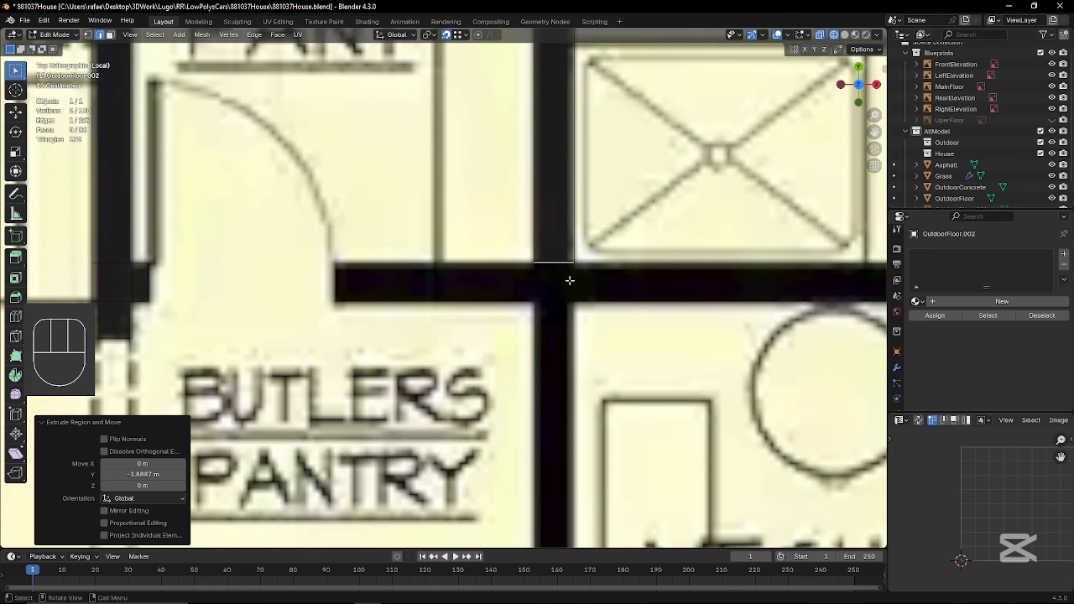
pyautogui.press('e')
pyautogui.press('t')
pyautogui.press('Escape')
pyautogui.press('g')
pyautogui.press('y')
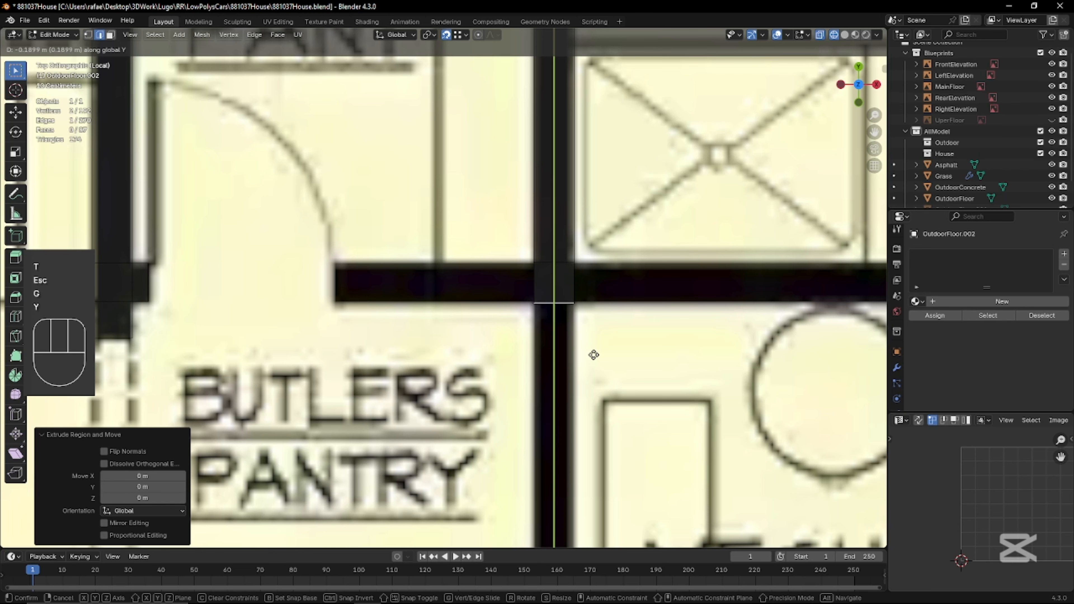
pyautogui.click(594, 355)
pyautogui.press('e')
pyautogui.press('x')
pyautogui.click(327, 318)
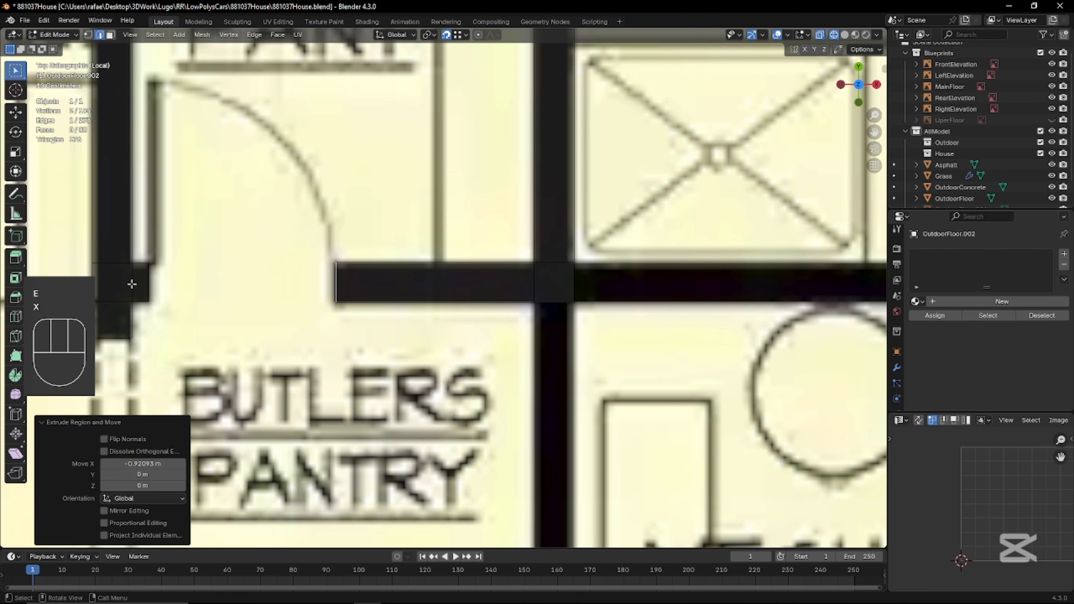
# Extrude the wall between guest bath and mechanical room along X to the exterior wall, then 0.18356 m across its thickness
pyautogui.scroll(-2, 423, 317)
pyautogui.press('e')
pyautogui.press('x')
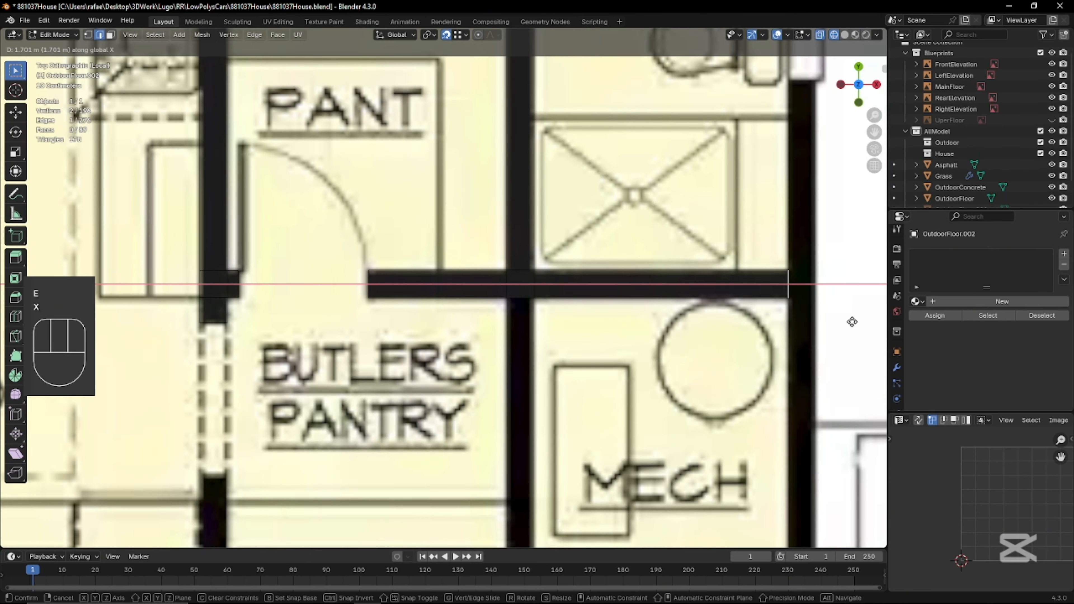
pyautogui.click(810, 285)
# Extrude the exterior side wall about 1.27 m along Y from the mechanical room corner to the guest bath window
pyautogui.scroll(-4, 641, 358)
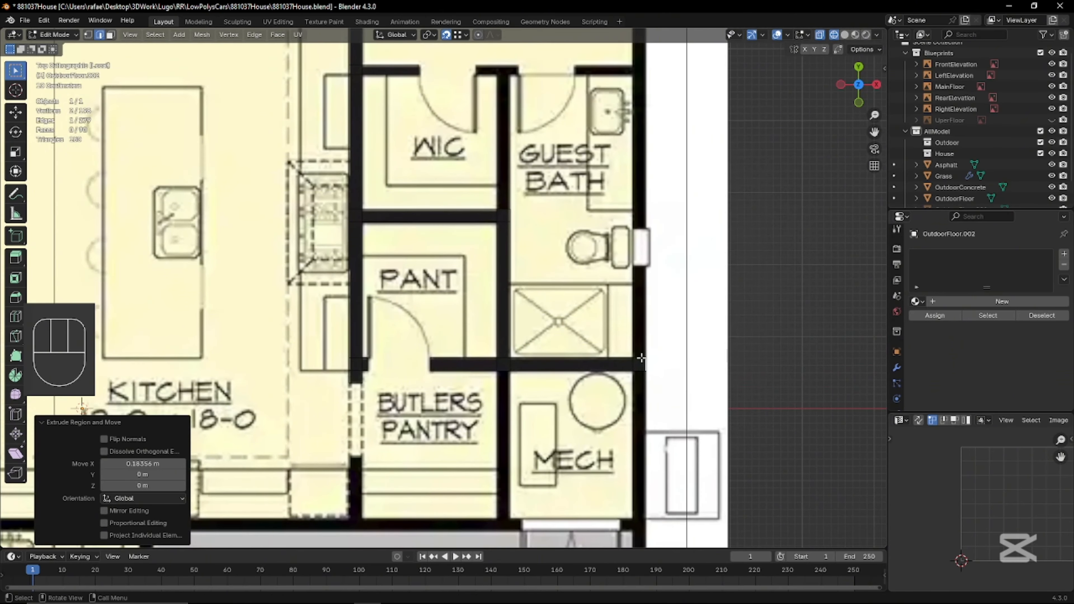
pyautogui.press('e')
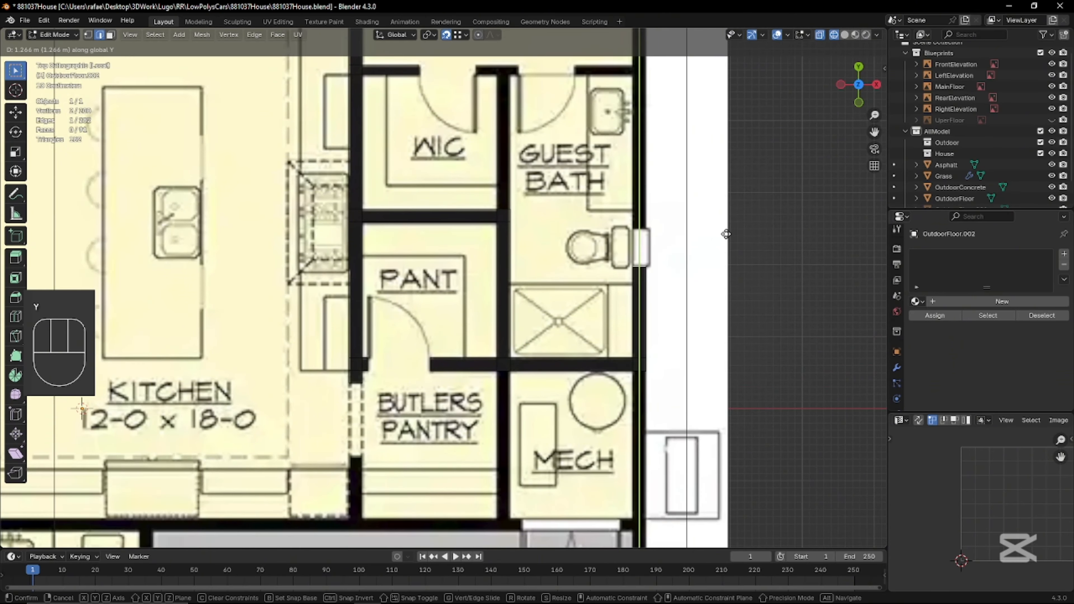
pyautogui.click(726, 234)
# Duplicate the exterior wall segment beside the shower and move the copy along Y to the opposite side of the guest bath window
pyautogui.keyDown('shift'); pyautogui.moveTo(726, 234); pyautogui.dragTo(551, 274, button='middle'); pyautogui.keyUp('shift')
pyautogui.press('ctrl+KP_Add')
pyautogui.hotkey('shift', 'd')
pyautogui.press('Escape')
pyautogui.press('g')
pyautogui.press('y')
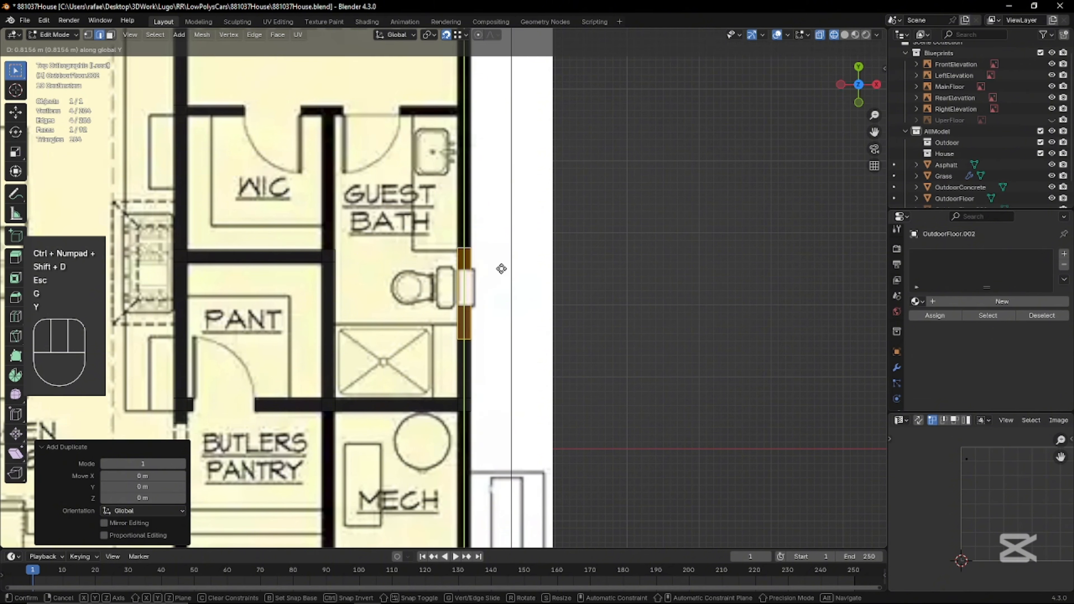
pyautogui.click(513, 203)
# Stretch the copied exterior wall segment's far end along Y to the inner face of the guest bedroom's corner wall
pyautogui.press('1')
pyautogui.keyDown('ctrl'); pyautogui.moveTo(492, 302); pyautogui.dragTo(445, 253); pyautogui.keyUp('ctrl')
pyautogui.keyDown('shift'); pyautogui.moveTo(470, 113); pyautogui.dragTo(459, 288, button='middle'); pyautogui.keyUp('shift')
pyautogui.press('g')
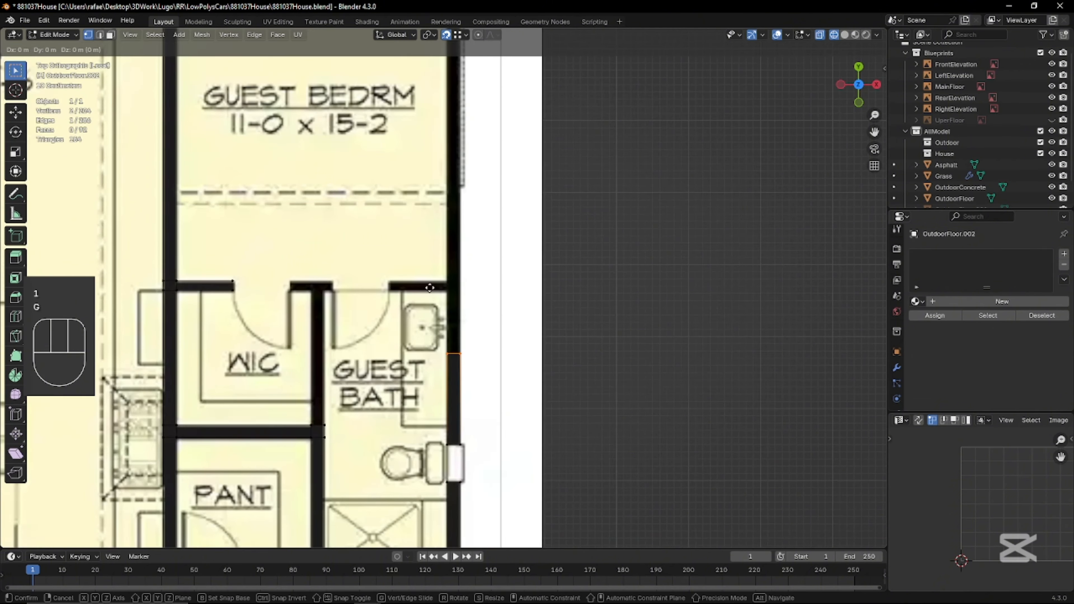
pyautogui.press('y')
pyautogui.click(464, 42)
pyautogui.keyDown('shift'); pyautogui.moveTo(465, 44); pyautogui.dragTo(476, 274, button='middle'); pyautogui.keyUp('shift')
pyautogui.scroll(2, 476, 274)
pyautogui.press('g')
pyautogui.press('y')
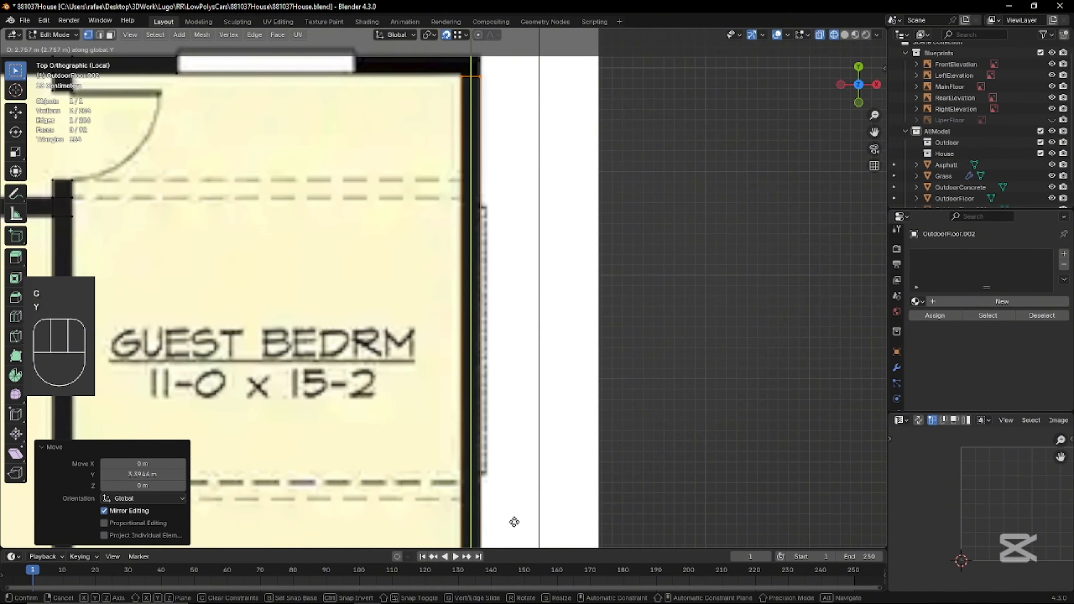
pyautogui.click(515, 519)
pyautogui.keyDown('shift'); pyautogui.moveTo(514, 171); pyautogui.dragTo(504, 403, button='middle'); pyautogui.keyUp('shift')
pyautogui.scroll(6, 505, 402)
pyautogui.press('g')
pyautogui.press('y')
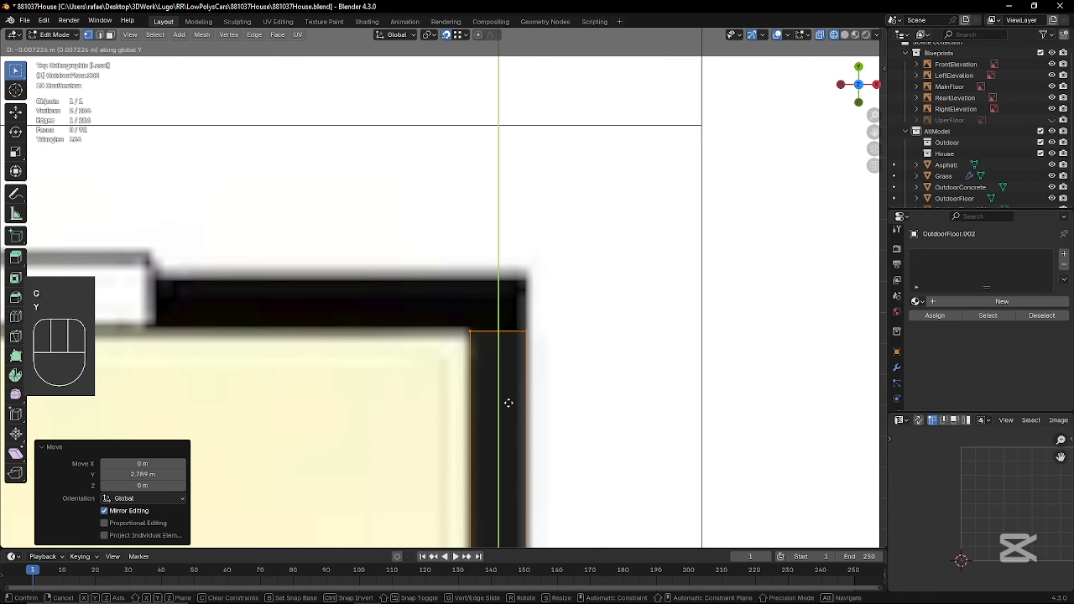
pyautogui.click(509, 402)
# Extrude the guest bedroom corner about 0.15 m along Y, then extrude the rear wall 1.0135 m along negative X to the window
pyautogui.press('e')
pyautogui.press('y')
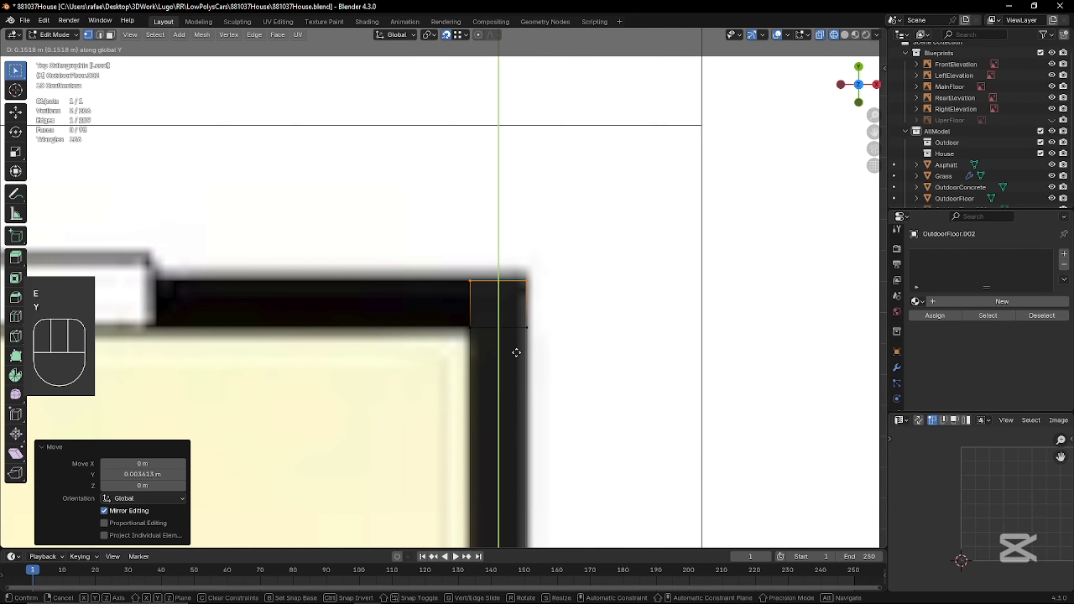
pyautogui.click(517, 353)
pyautogui.press('2')
pyautogui.click(475, 302)
pyautogui.press('e')
pyautogui.press('x')
pyautogui.click(121, 397)
# Duplicate the rear wall segment and move the copy 2.7499 m along negative X to the opposite side of the guest bedroom window
pyautogui.scroll(-6, 271, 342)
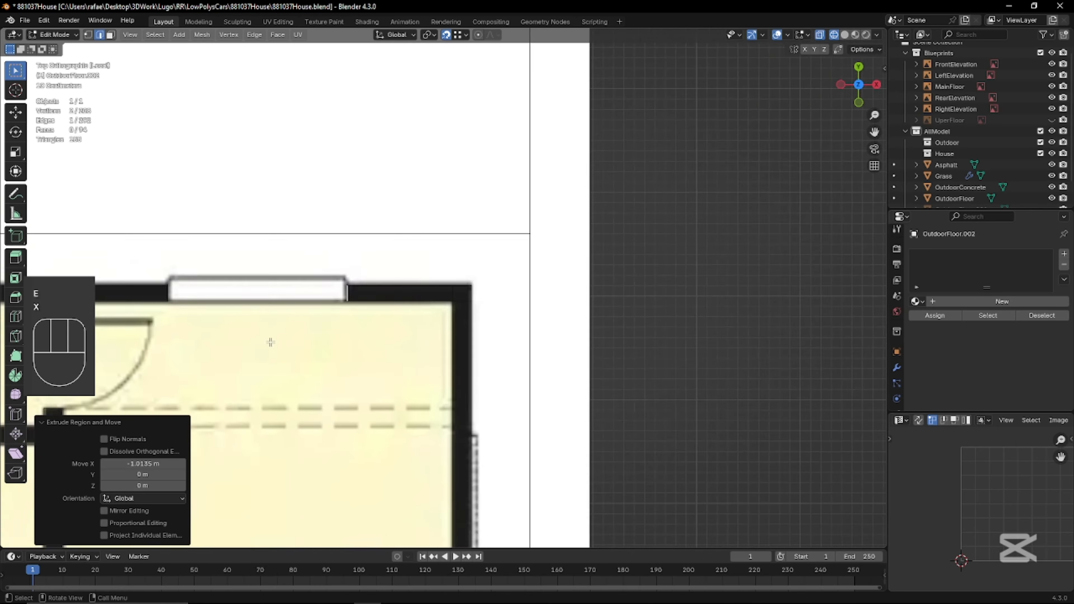
pyautogui.scroll(-2, 271, 342)
pyautogui.press('ctrl+KP_Add')
pyautogui.hotkey('shift', 'd')
pyautogui.press('Escape')
pyautogui.press('g')
pyautogui.press('x')
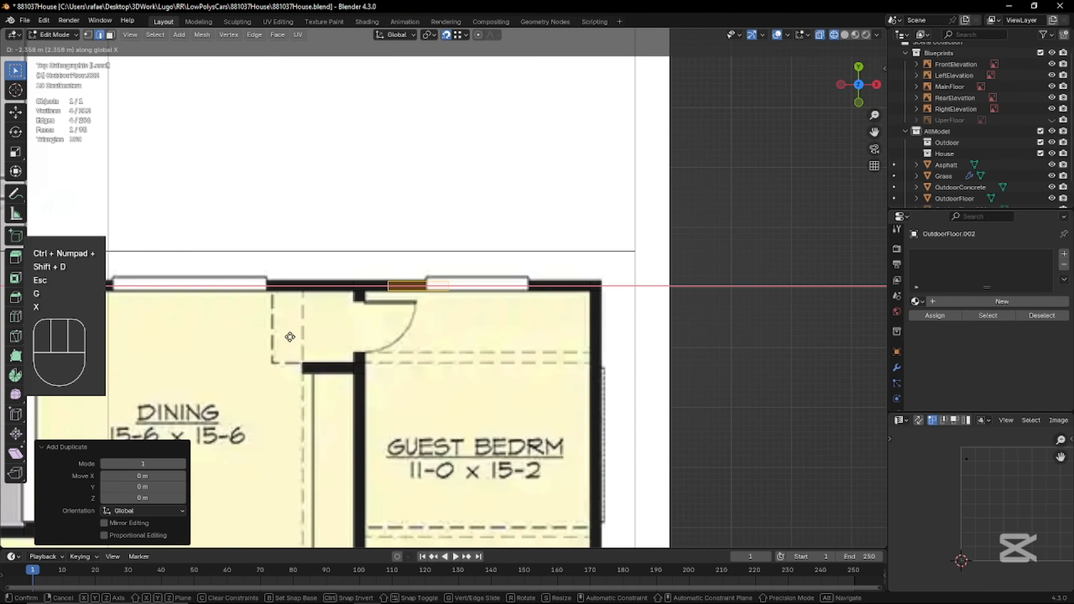
pyautogui.click(271, 334)
# Slide the copied rear wall segment's inner edge onto the dining-guest bedroom partition edge and try to dissolve it
pyautogui.press('2')
pyautogui.scroll(8, 427, 293)
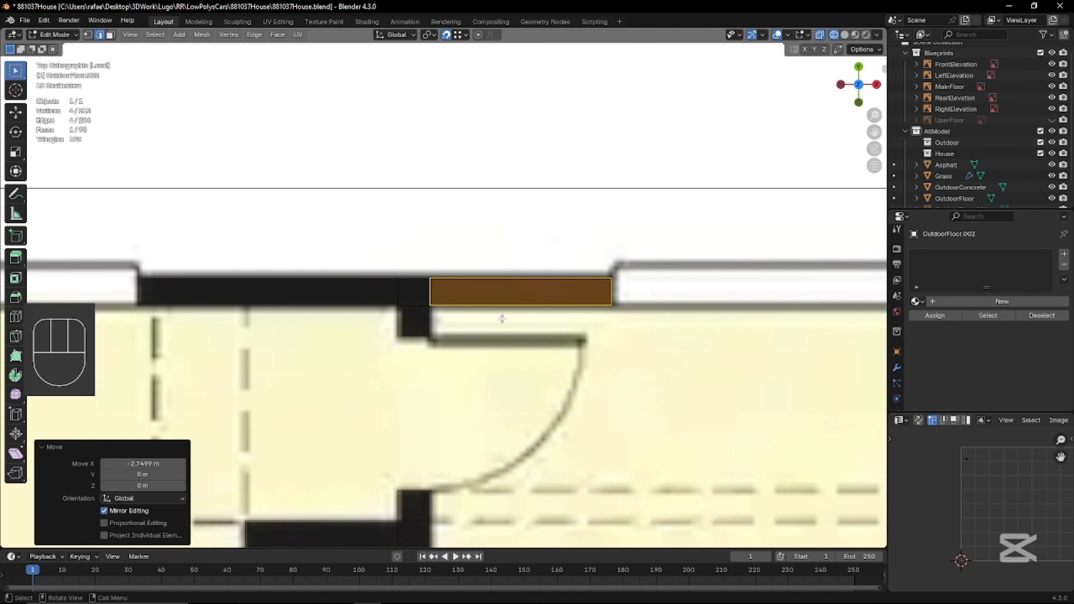
pyautogui.click(426, 293)
pyautogui.press('g')
pyautogui.press('g')
pyautogui.press('Escape')
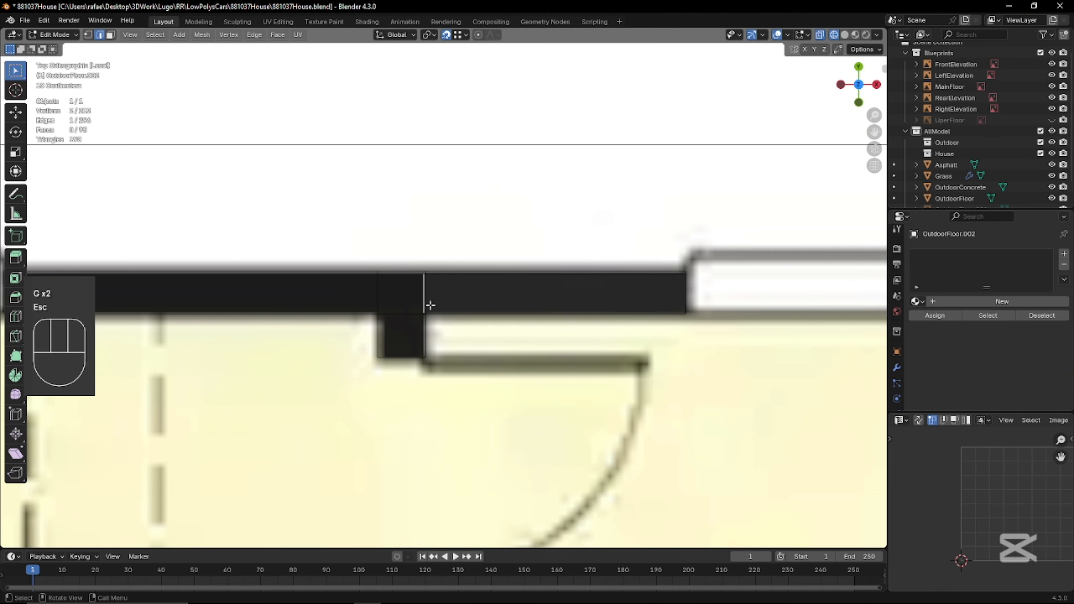
pyautogui.press('g')
pyautogui.press('g')
pyautogui.click(450, 293)
pyautogui.hotkey('ctrl', 'x')
# Delete the duplicated wall face between the guest bedroom partition and the rear window
pyautogui.press('1')
pyautogui.click(686, 275)
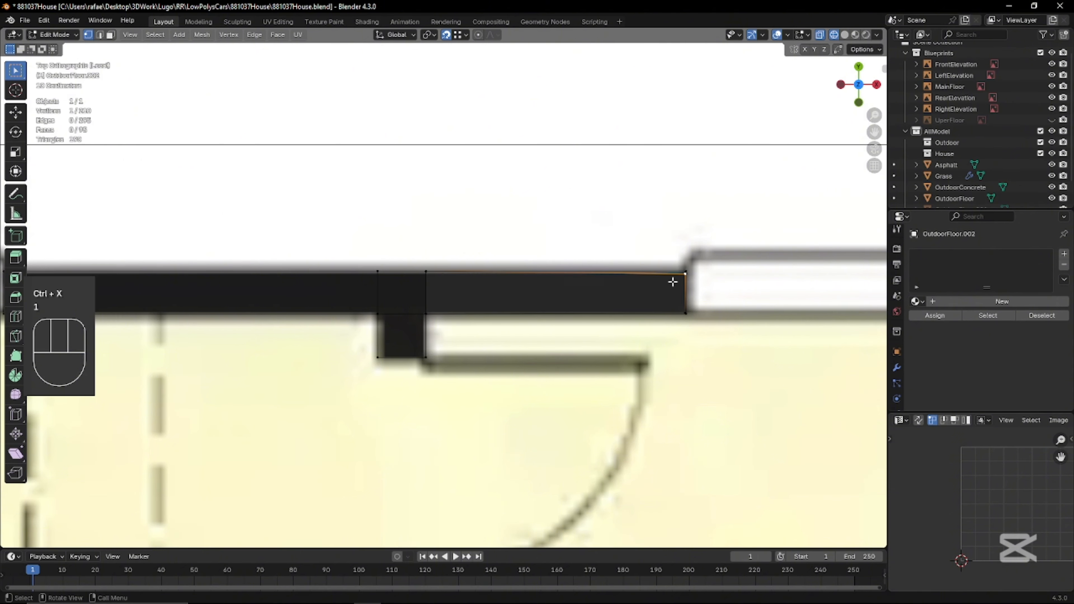
pyautogui.press('ctrl+KP_Add')
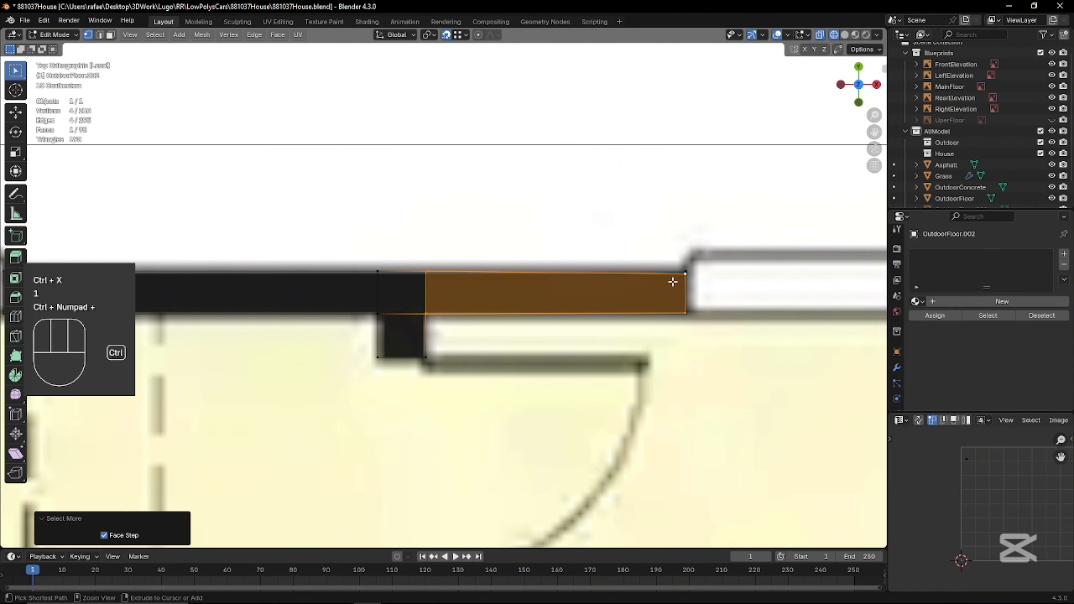
pyautogui.press('ctrl+KP_Add')
pyautogui.press('ctrl+KP_Add')
pyautogui.press('x')
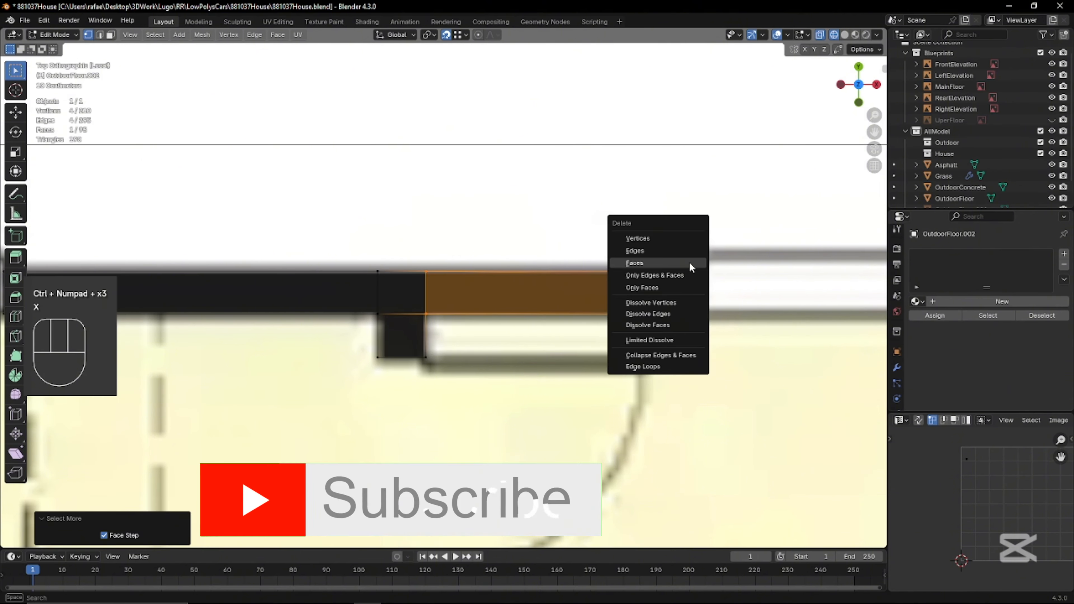
pyautogui.click(689, 263)
# Move the outer wall vertex beside the guest bedroom window about 0.0106 m along Y, level with the partition's outer vertex
pyautogui.click(686, 271)
pyautogui.press('g')
pyautogui.press('y')
pyautogui.click(426, 271)
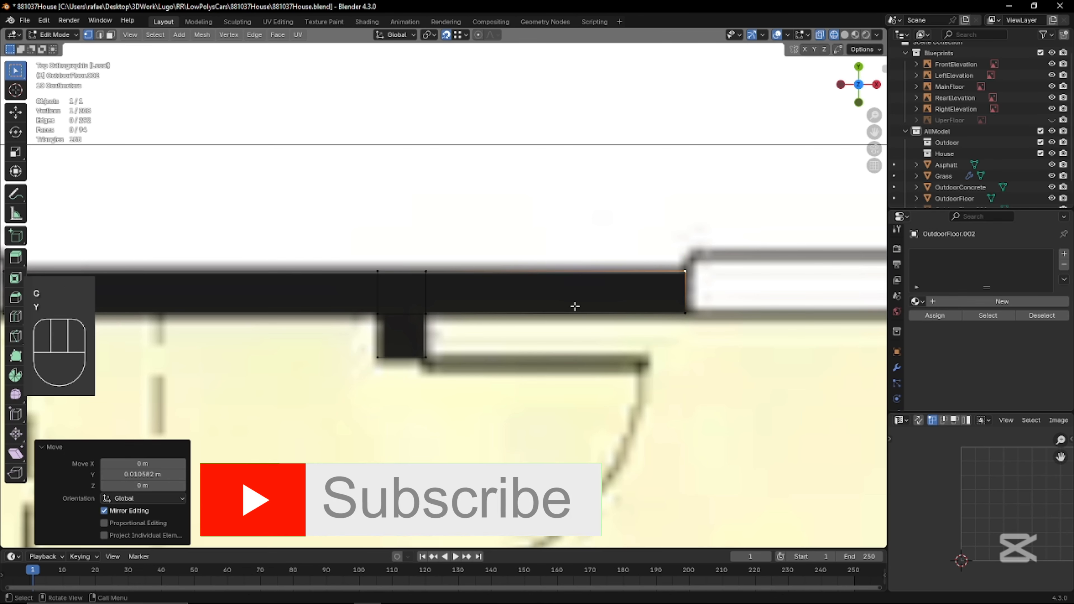
# Move the outer vertices of the guest bedroom's corner wall along Y into line with the rest of the rear wall
pyautogui.scroll(-4, 573, 306)
pyautogui.keyDown('shift'); pyautogui.moveTo(875, 284); pyautogui.dragTo(686, 310, button='middle'); pyautogui.keyUp('shift')
pyautogui.moveTo(750, 317); pyautogui.dragTo(557, 288)
pyautogui.press('g')
pyautogui.press('y')
pyautogui.click(402, 317)
pyautogui.scroll(-4, 403, 317)
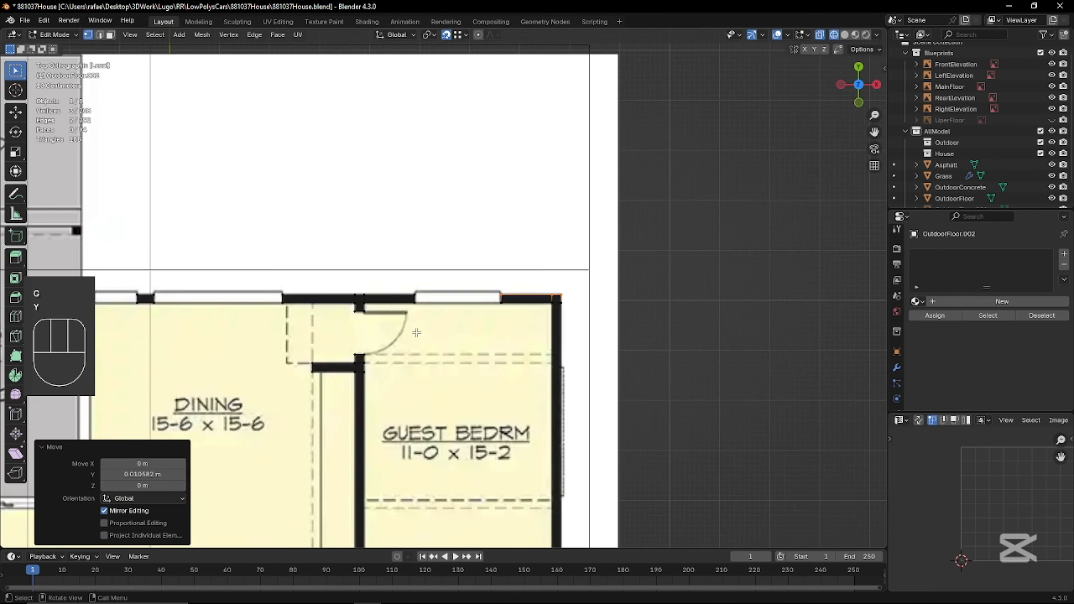
# Extrude the partition between WIC and guest bath along Y from the pantry wall to the guest bedroom wall
pyautogui.keyDown('shift'); pyautogui.moveTo(343, 319); pyautogui.dragTo(571, 319, button='middle'); pyautogui.keyUp('shift')
pyautogui.keyDown('shift'); pyautogui.moveTo(725, 365); pyautogui.dragTo(687, 332, button='middle'); pyautogui.keyUp('shift')
pyautogui.press('a')
pyautogui.scroll(-4, 623, 348)
pyautogui.keyDown('shift'); pyautogui.moveTo(623, 348); pyautogui.dragTo(577, 276, button='middle'); pyautogui.keyUp('shift')
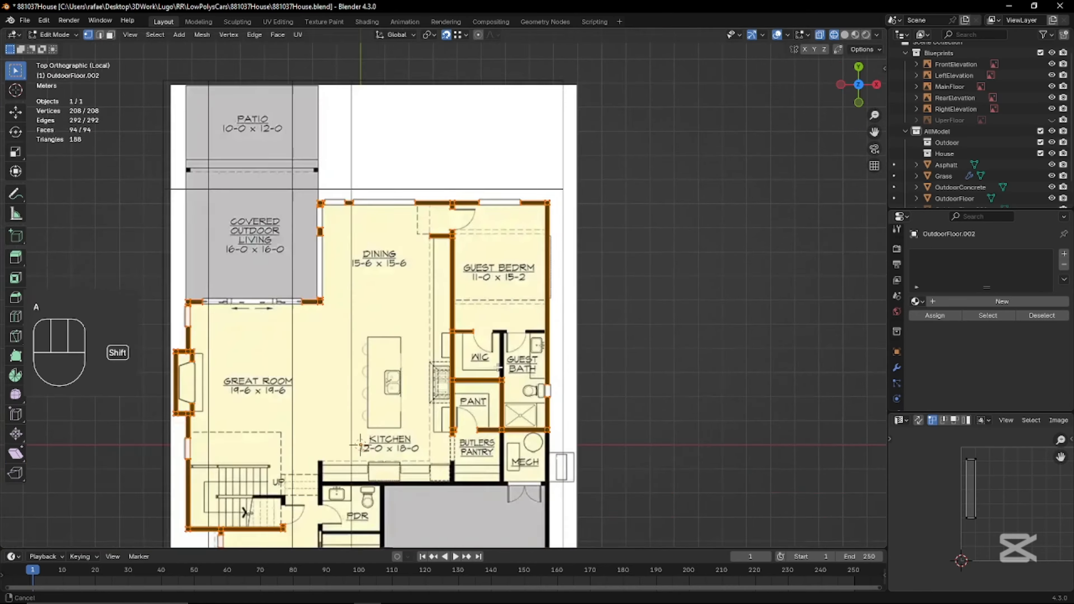
pyautogui.scroll(9, 463, 328)
pyautogui.keyDown('shift'); pyautogui.moveTo(542, 402); pyautogui.dragTo(431, 262, button='middle'); pyautogui.keyUp('shift')
pyautogui.press('2')
pyautogui.click(541, 460)
pyautogui.press('e')
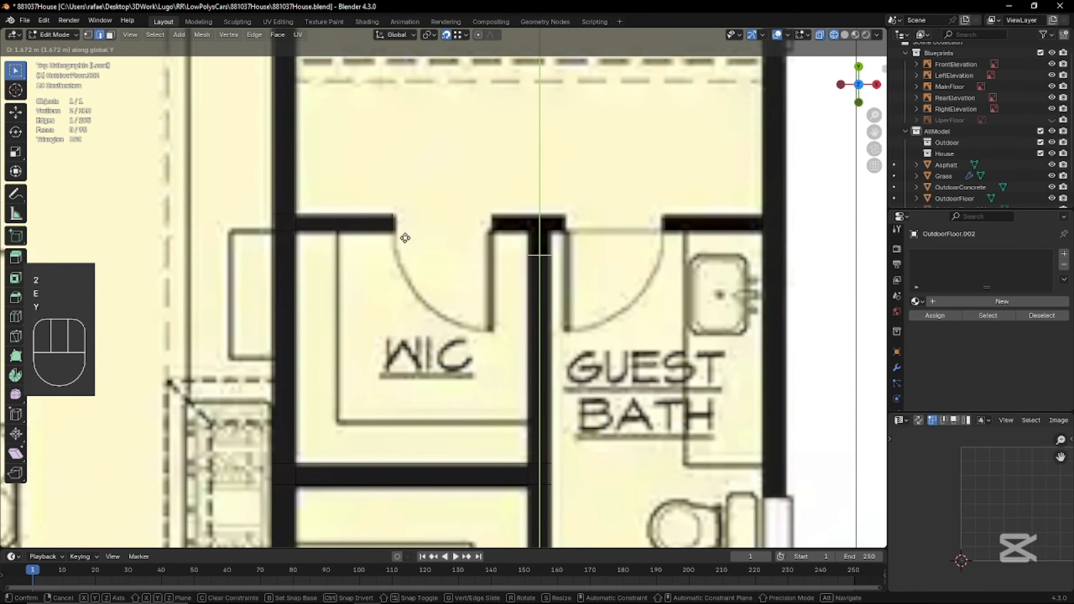
pyautogui.click(406, 235)
# Extrude wall stubs along X from both sides of the WIC-guest bath partition to the WIC door and the guest bath door
pyautogui.click(521, 252)
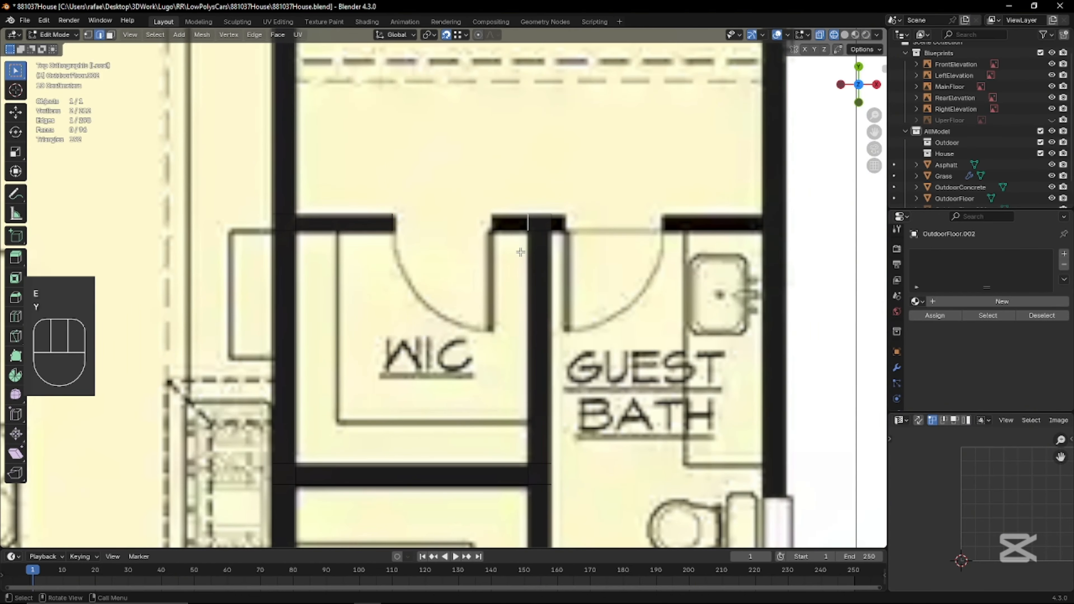
pyautogui.press('e')
pyautogui.press('x')
pyautogui.click(486, 263)
pyautogui.click(554, 221)
pyautogui.keyDown('shift'); pyautogui.moveTo(573, 272); pyautogui.dragTo(545, 317, button='middle'); pyautogui.keyUp('shift')
pyautogui.press('e')
pyautogui.press('x')
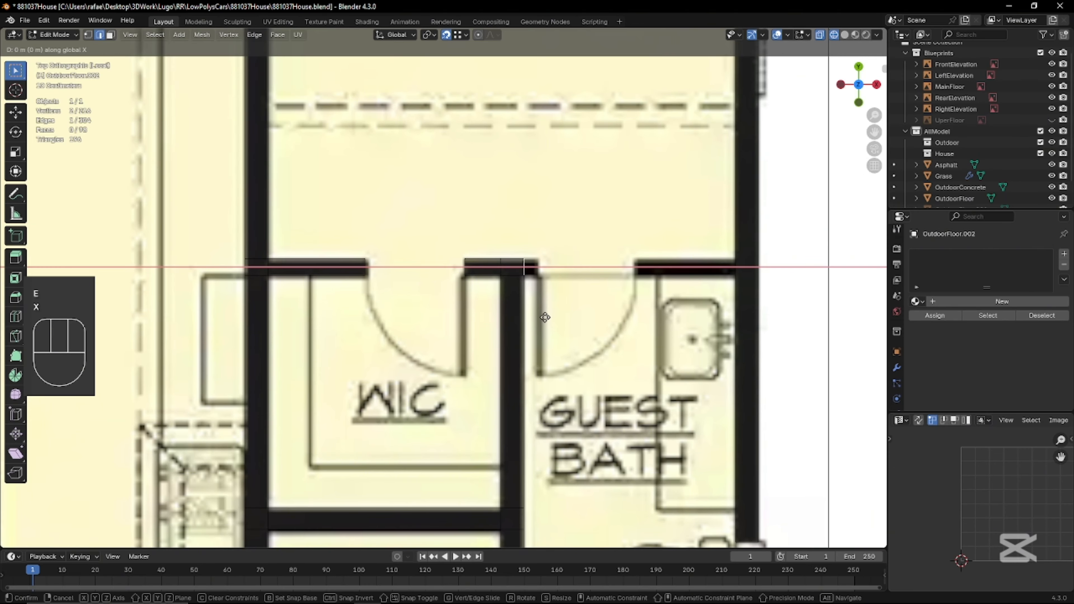
pyautogui.click(559, 319)
# Add two loop cuts across the exterior side wall in line with the guest bath's door wall
pyautogui.press('a')
pyautogui.hotkey('ctrl', 'r')
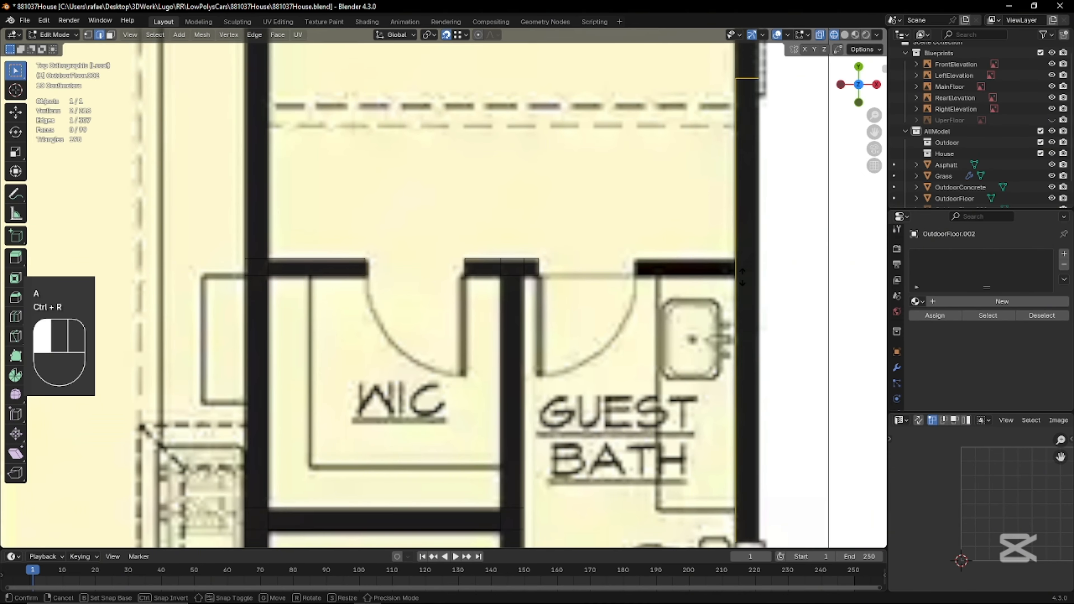
pyautogui.click(537, 258)
pyautogui.click(536, 258)
pyautogui.hotkey('ctrl', 'r')
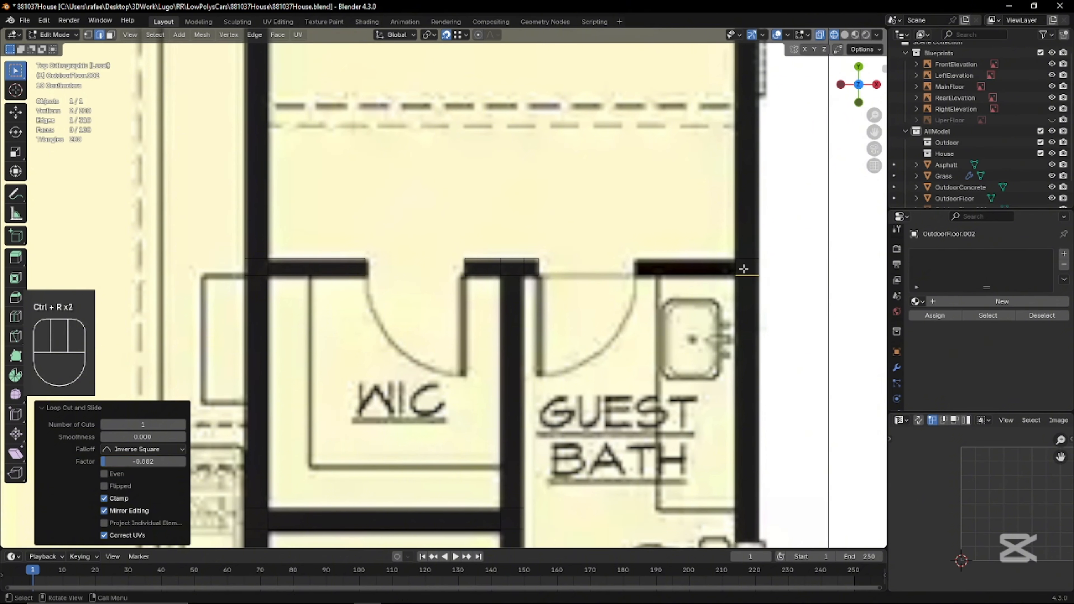
# Extrude the new exterior wall section along negative X to the guest bath door, then select the whole wall mesh for review
pyautogui.press('e')
pyautogui.press('x')
pyautogui.click(617, 333)
pyautogui.press('a')
pyautogui.scroll(-10, 636, 314)
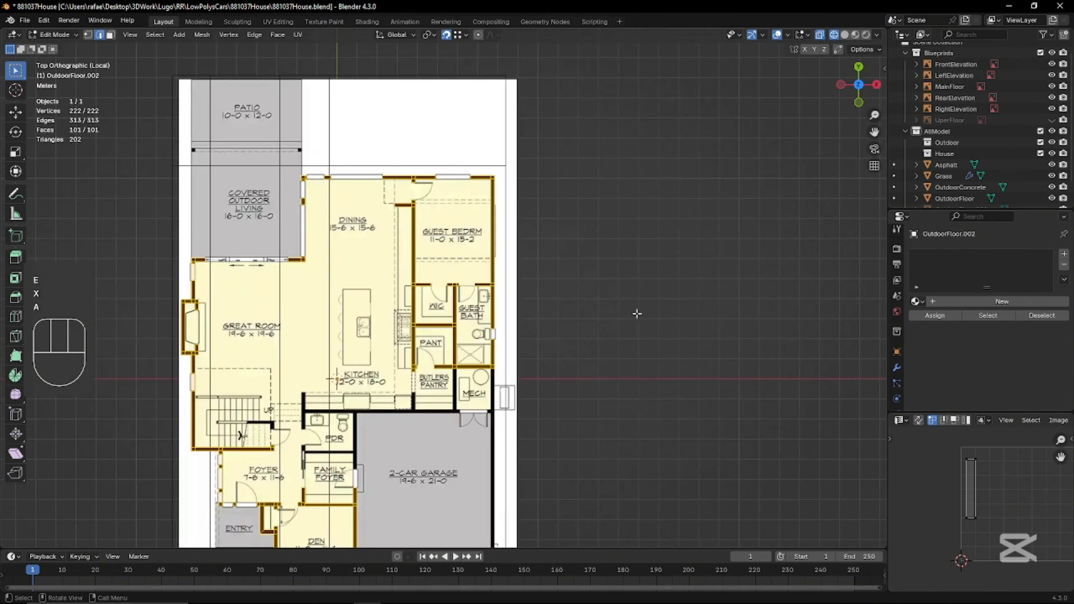
# Extrude the mech room's two side walls about 2.04 m along negative Y to the garage wall, then extrude them through that wall's thickness
pyautogui.keyDown('shift'); pyautogui.moveTo(480, 416); pyautogui.dragTo(513, 385, button='middle'); pyautogui.keyUp('shift')
pyautogui.scroll(8, 432, 361)
pyautogui.click(617, 249)
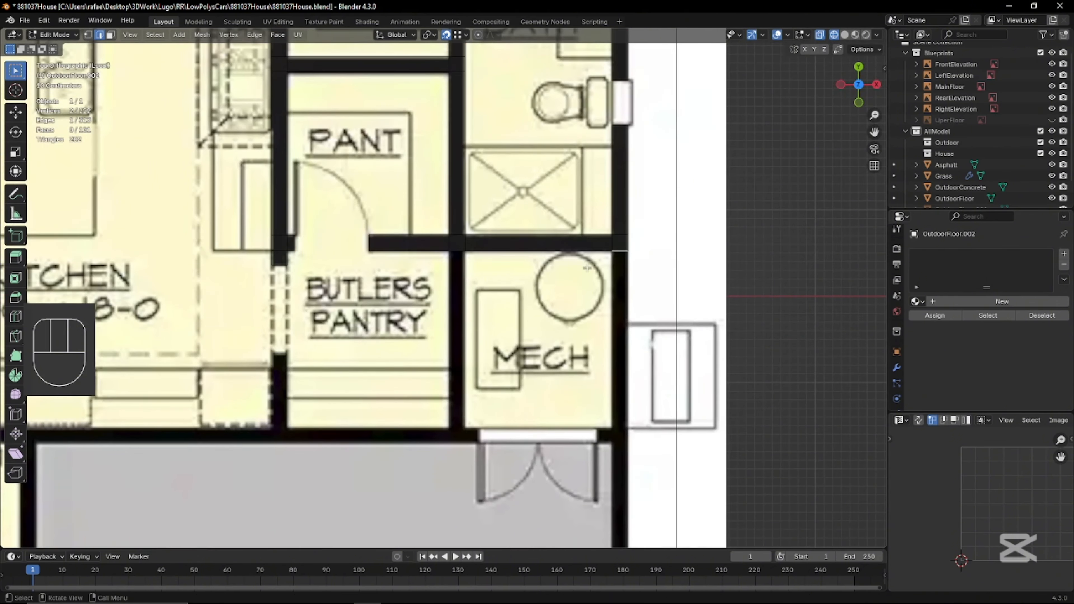
pyautogui.keyDown('shift'); pyautogui.click(455, 251); pyautogui.keyUp('shift')
pyautogui.press('e')
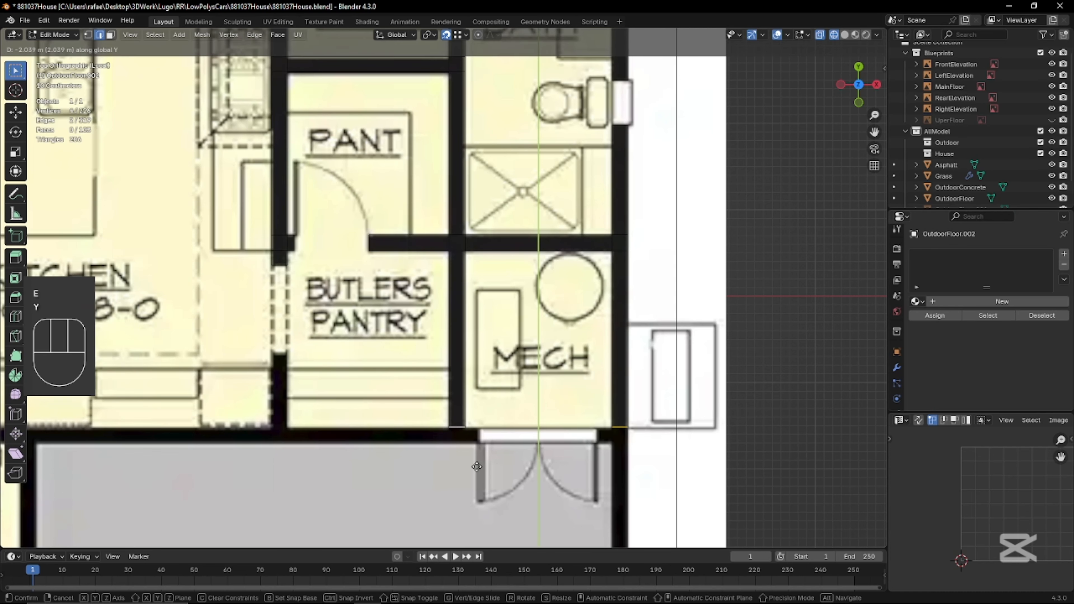
pyautogui.click(477, 466)
pyautogui.press('e')
pyautogui.press('y')
pyautogui.click(507, 475)
# Extrude wall stubs along X from both mech room corners to the jambs of its double door
pyautogui.keyDown('shift'); pyautogui.moveTo(507, 475); pyautogui.dragTo(412, 351, button='middle'); pyautogui.keyUp('shift')
pyautogui.scroll(2, 412, 351)
pyautogui.click(549, 324)
pyautogui.press('e')
pyautogui.press('x')
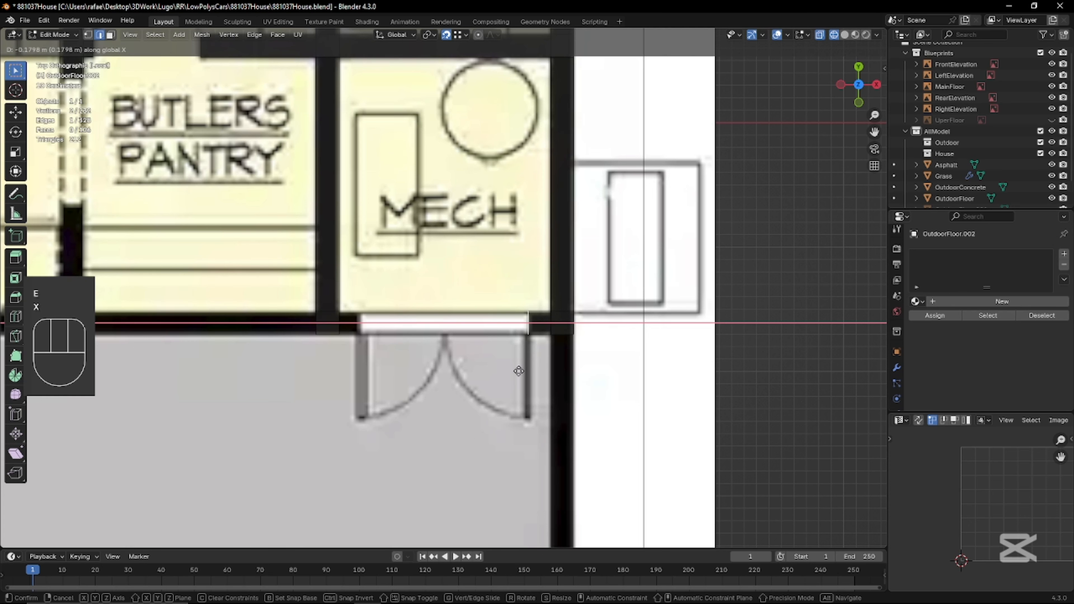
pyautogui.click(370, 366)
pyautogui.scroll(-2, 370, 366)
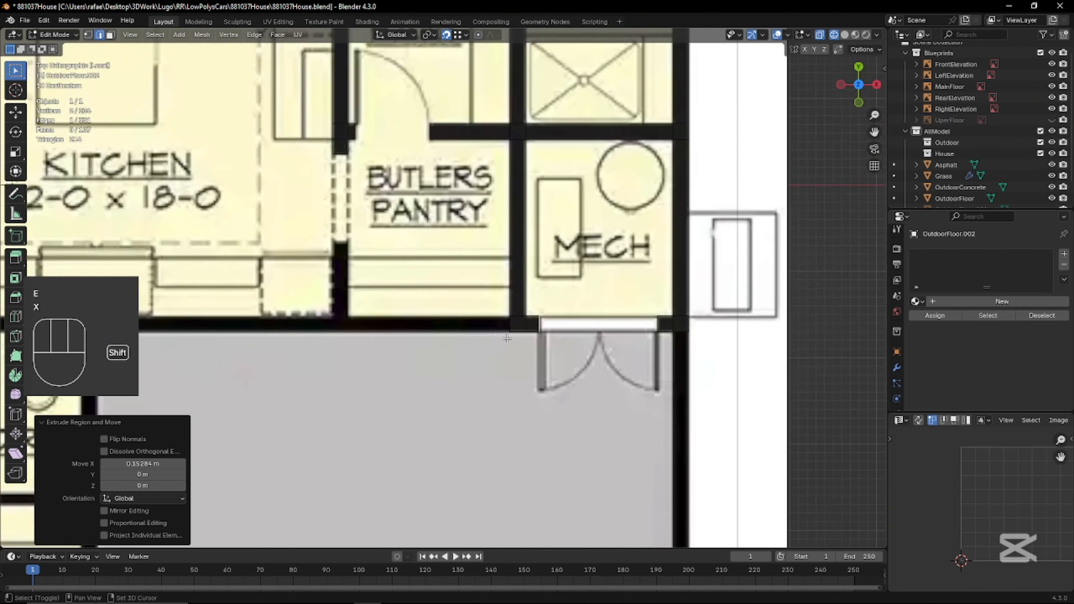
# Extrude the garage wall about 1.86 m along negative X beneath the butler's pantry and align its end with the kitchen partition's pantry-side face
pyautogui.press('e')
pyautogui.press('x')
pyautogui.click(338, 408)
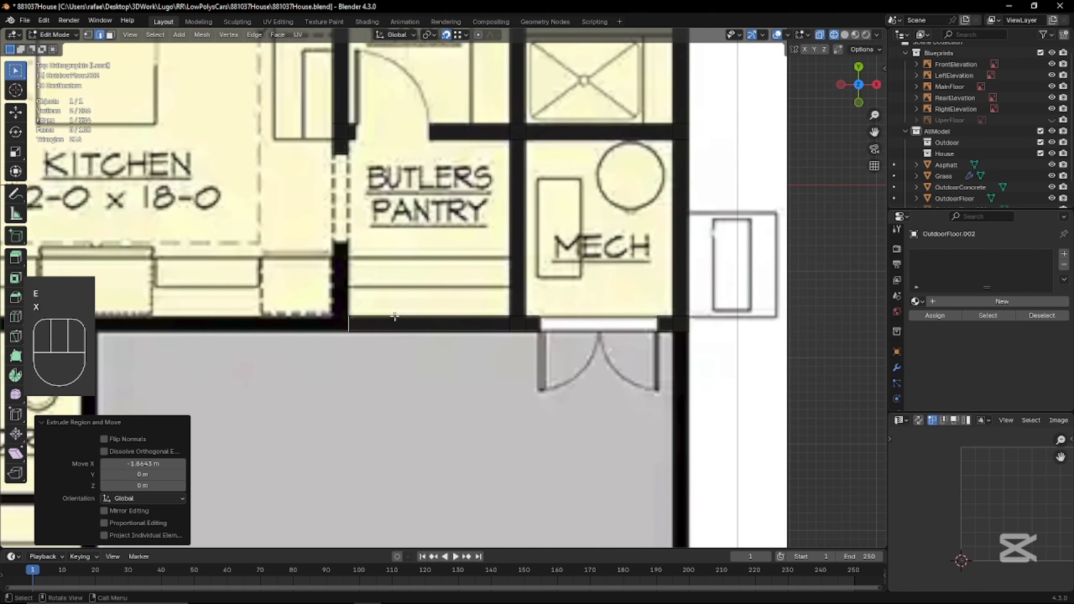
pyautogui.keyDown('shift'); pyautogui.moveTo(396, 316); pyautogui.dragTo(501, 319, button='middle'); pyautogui.keyUp('shift')
pyautogui.scroll(1, 467, 284)
pyautogui.keyDown('shift'); pyautogui.moveTo(467, 284); pyautogui.dragTo(474, 310, button='middle'); pyautogui.keyUp('shift')
pyautogui.press('g')
pyautogui.press('x')
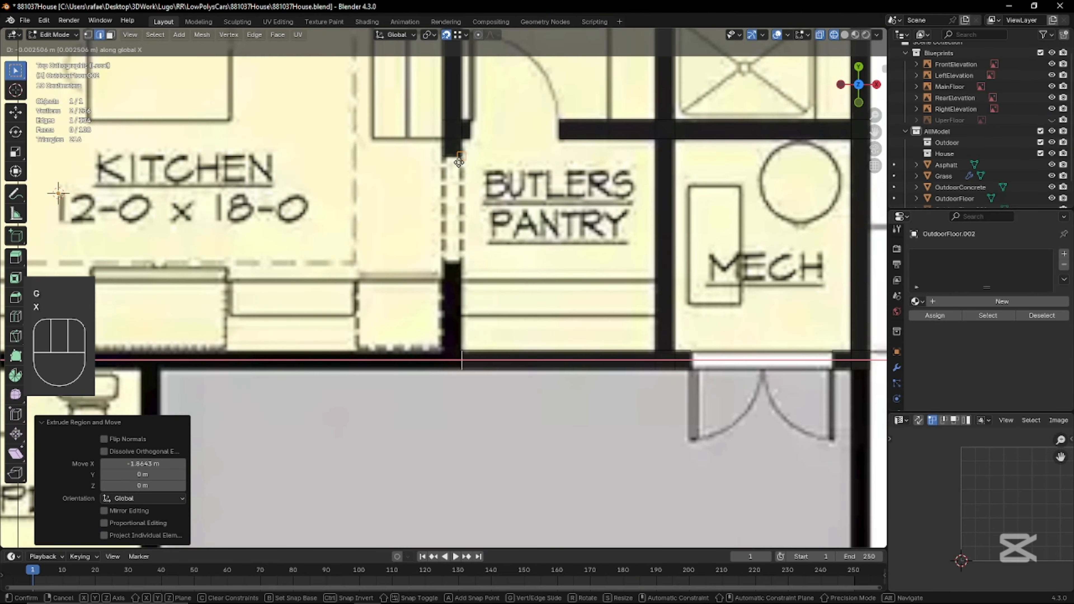
pyautogui.click(458, 391)
# Extrude the corner through the kitchen partition's thickness, then up along Y to the butler's pantry opening, and select the whole mesh for review
pyautogui.press('e')
pyautogui.press('x')
pyautogui.click(447, 349)
pyautogui.press('2')
pyautogui.press('e')
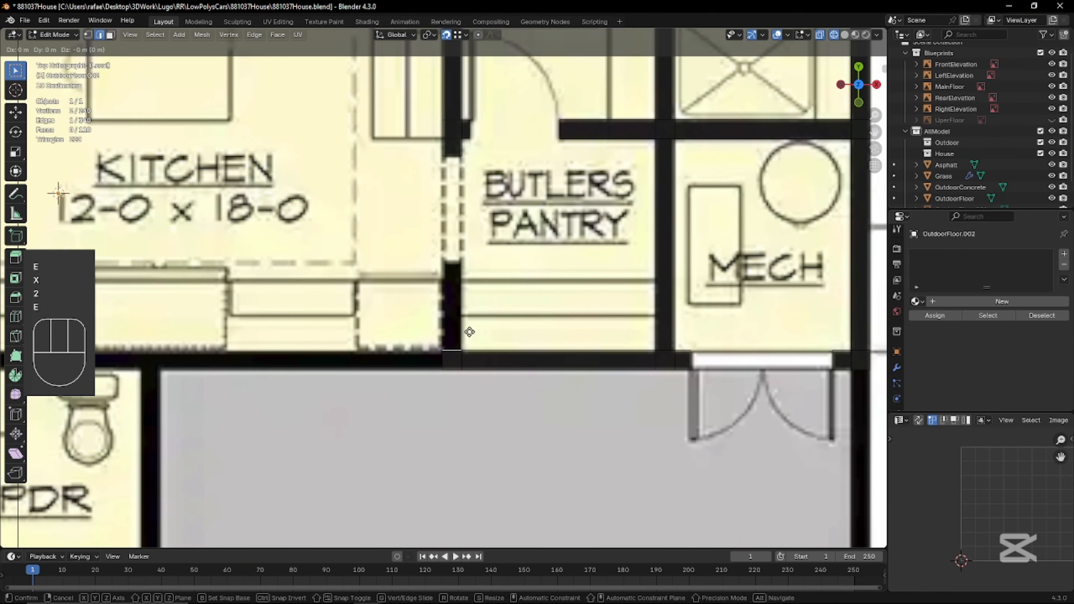
pyautogui.click(487, 245)
pyautogui.press('a')
pyautogui.scroll(-4, 465, 275)
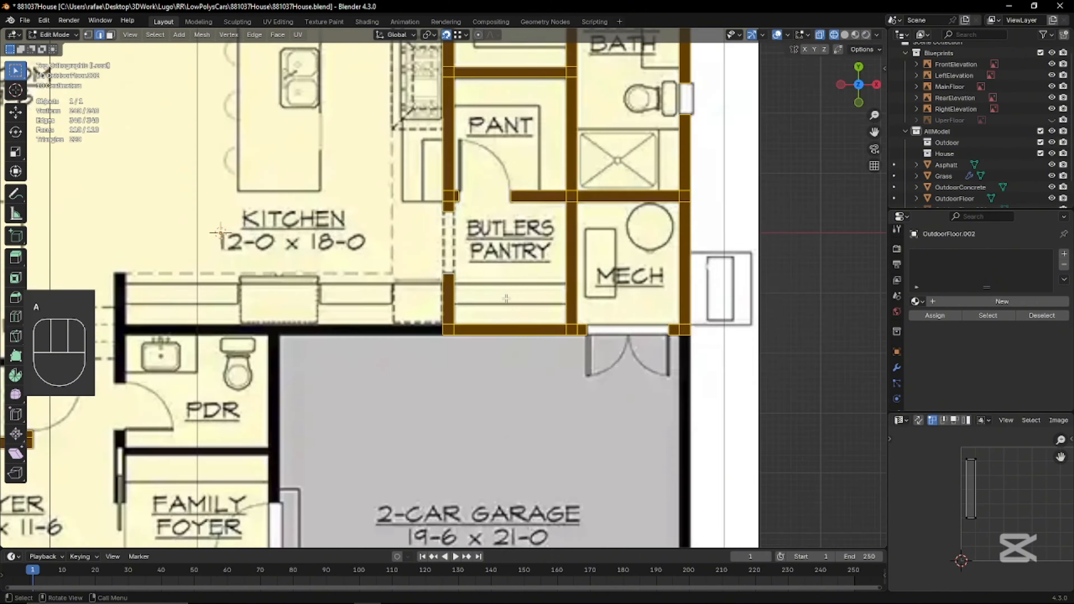
# Extrude the garage's exterior side wall about 6.16 m along negative Y from the mech room corner
pyautogui.keyDown('shift'); pyautogui.moveTo(602, 339); pyautogui.dragTo(609, 258, button='middle'); pyautogui.keyUp('shift')
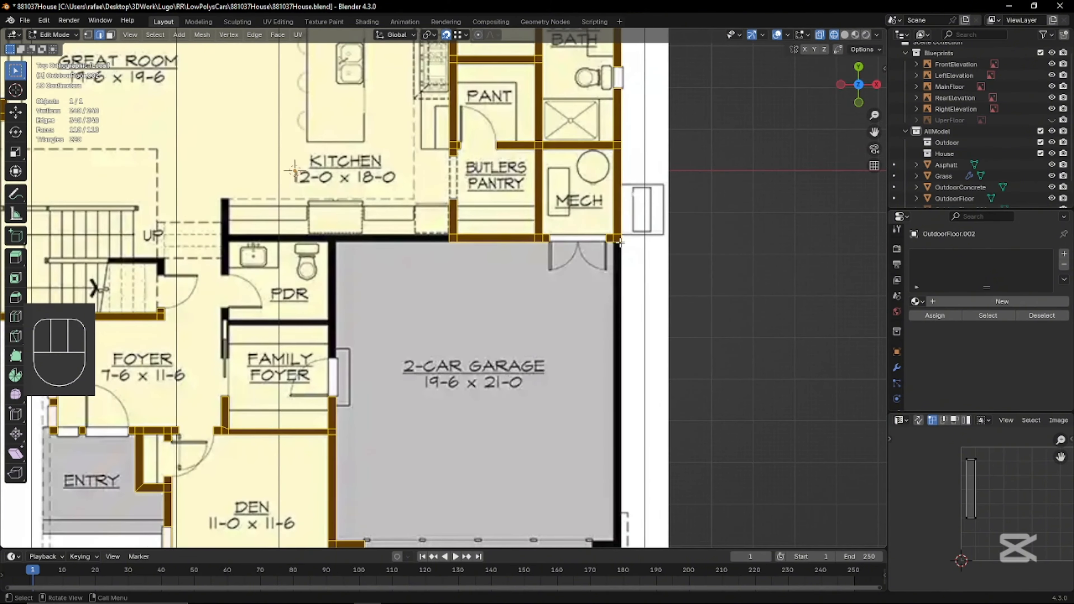
pyautogui.click(619, 242)
pyautogui.press('e')
pyautogui.press('y')
pyautogui.click(630, 38)
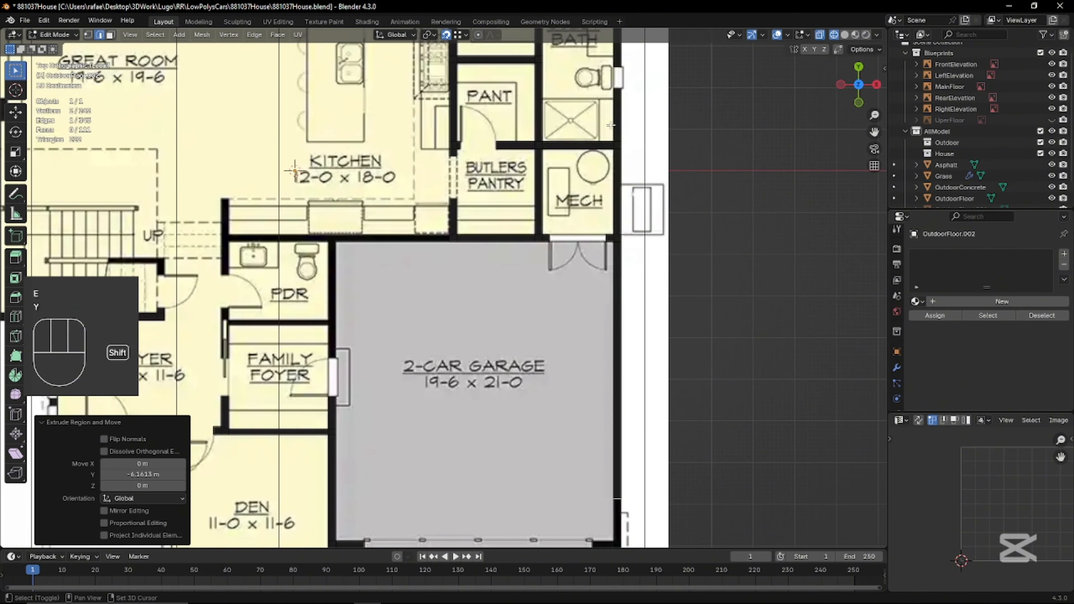
# Move the side wall's end edge about 1.01 m along negative Y and snap it level with the garage front wall's inner face
pyautogui.scroll(-5, 611, 125)
pyautogui.scroll(8, 726, 323)
pyautogui.press('g')
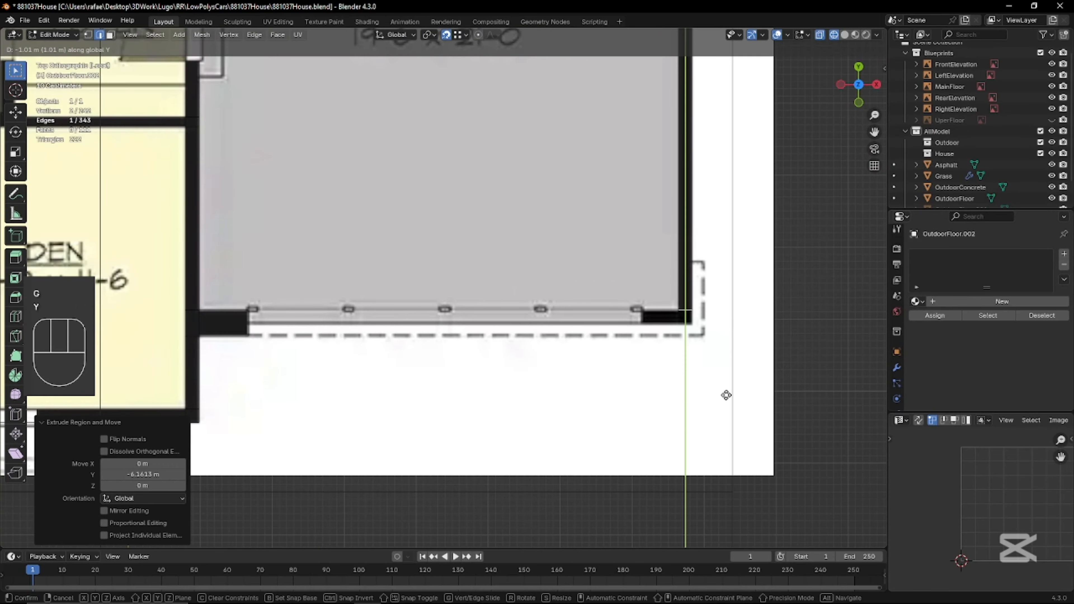
pyautogui.click(726, 395)
pyautogui.keyDown('shift'); pyautogui.moveTo(693, 334); pyautogui.dragTo(646, 329, button='middle'); pyautogui.keyUp('shift')
pyautogui.press('g')
pyautogui.press('y')
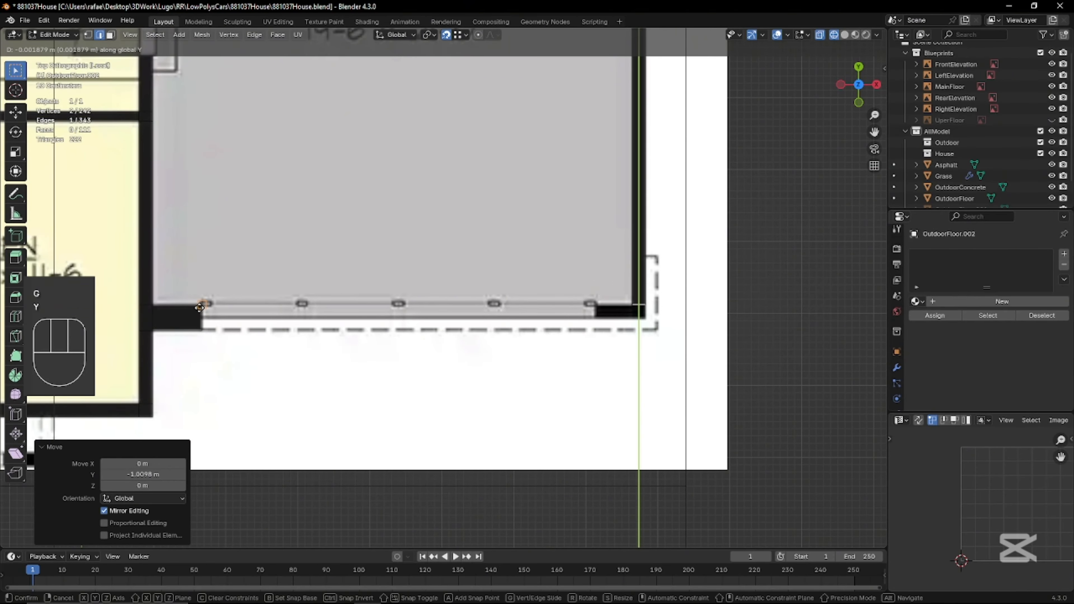
pyautogui.click(200, 308)
# Extrude the garage corner about 0.2 m along negative Y, then extrude its side along negative X to the garage door opening
pyautogui.press('e')
pyautogui.press('y')
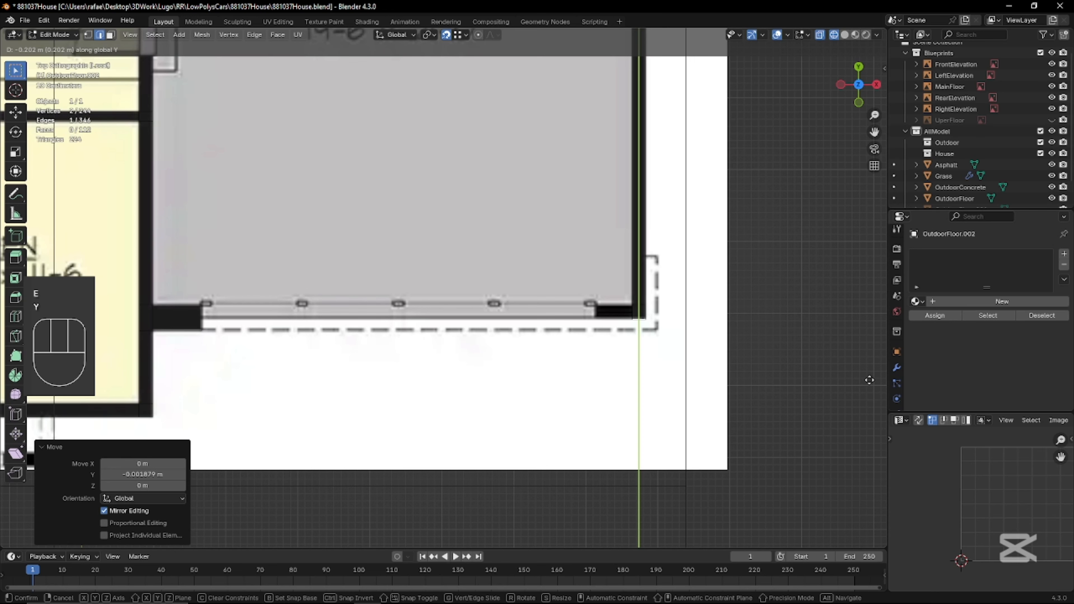
pyautogui.click(870, 379)
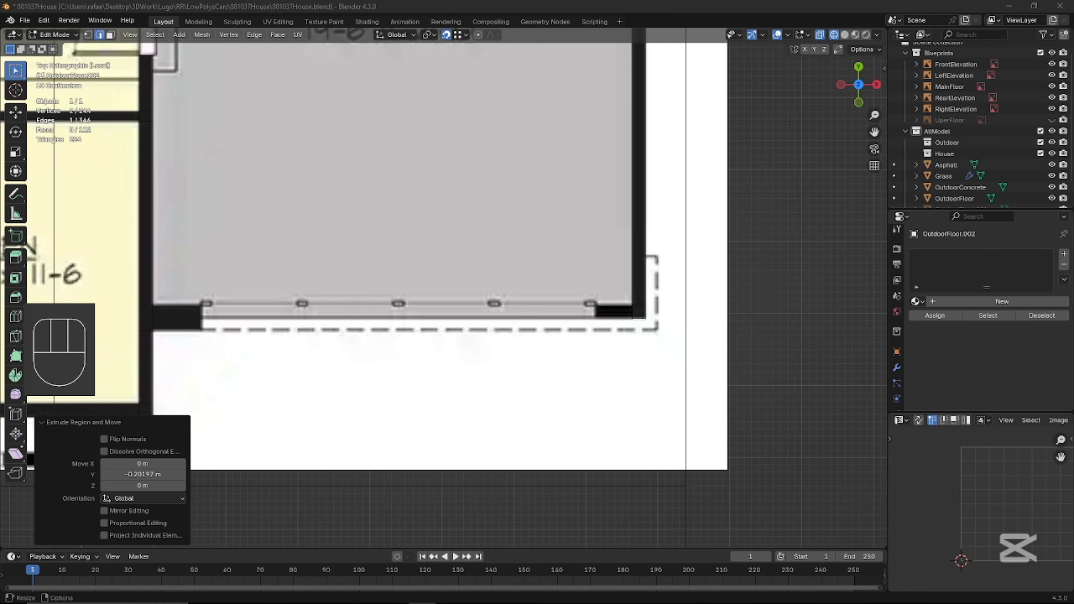
pyautogui.press('e')
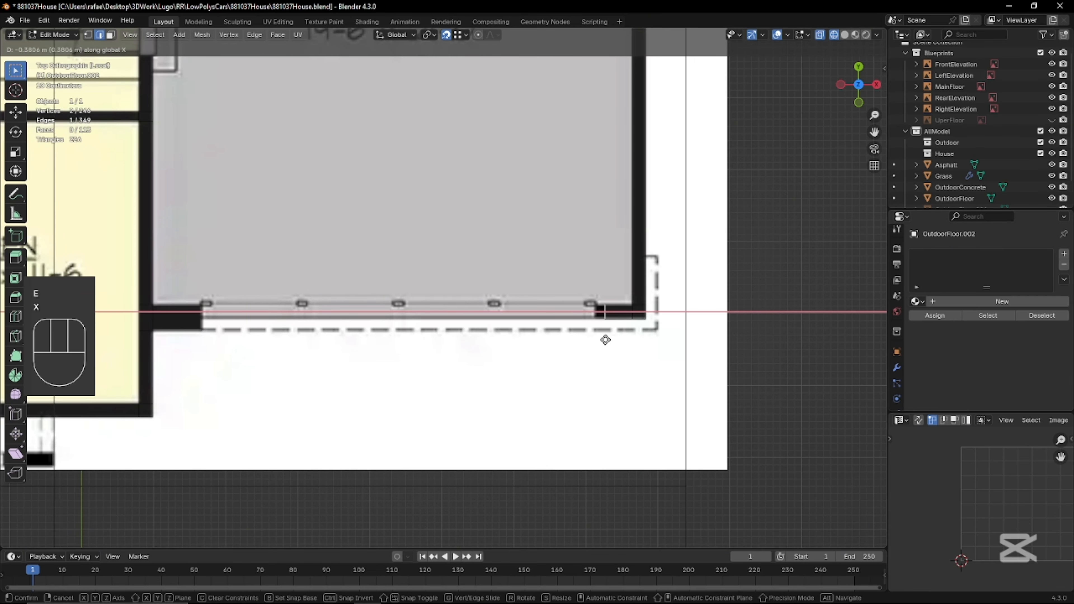
pyautogui.click(596, 341)
pyautogui.press('a')
# Extrude the garage's rear wall about 2.72 m along negative X from the butler's pantry corner, then through the PDR wall's thickness
pyautogui.scroll(-2, 384, 259)
pyautogui.keyDown('shift'); pyautogui.moveTo(273, 70); pyautogui.dragTo(482, 336, button='middle'); pyautogui.keyUp('shift')
pyautogui.scroll(1, 510, 200)
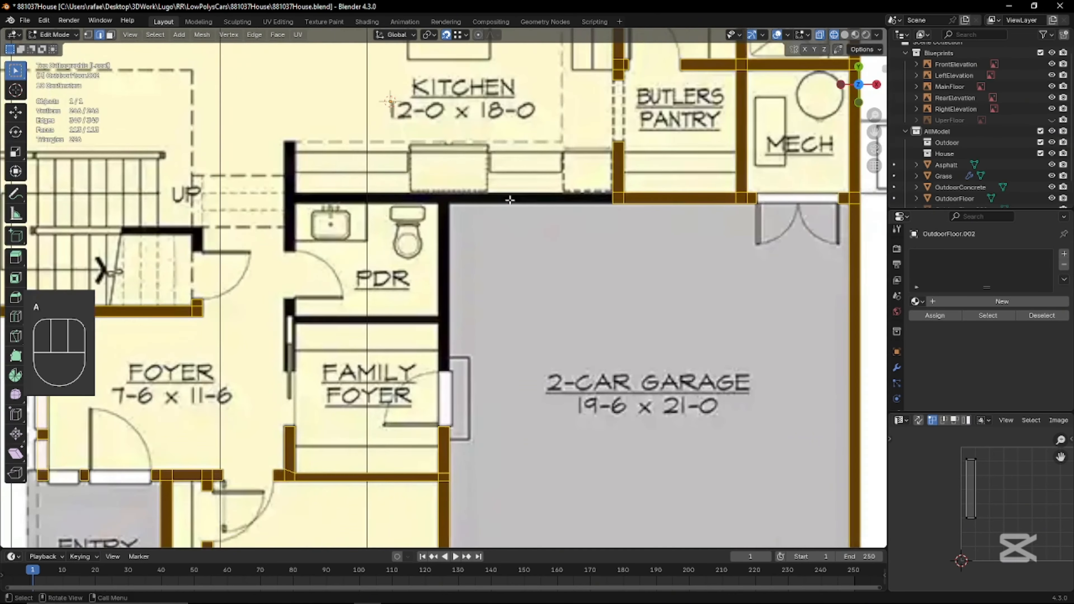
pyautogui.click(614, 199)
pyautogui.press('e')
pyautogui.press('x')
pyautogui.click(459, 435)
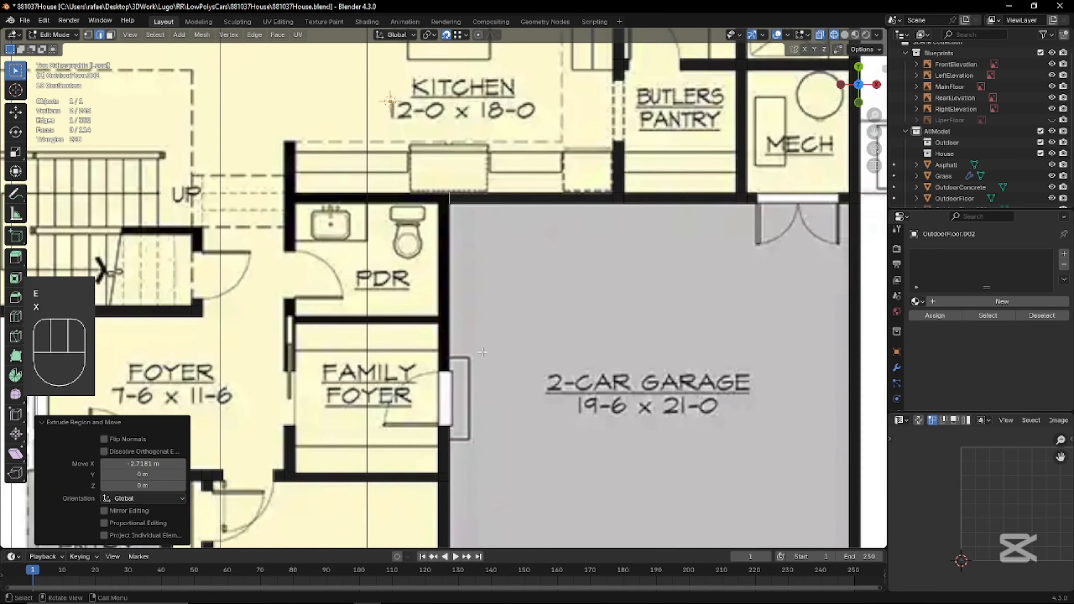
pyautogui.press('e')
pyautogui.press('x')
pyautogui.click(437, 427)
# Extrude the PDR-garage wall along negative Y in three sections: 1.86 m to the PDR's lower wall, 0.15 m through it, and down to the garage entry door
pyautogui.press('e')
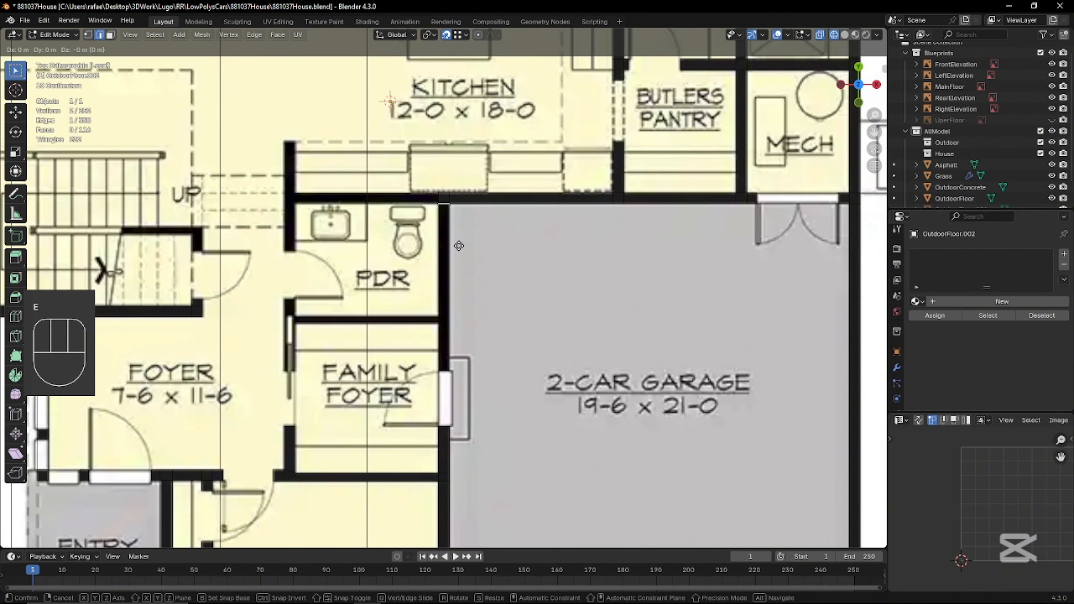
pyautogui.click(419, 357)
pyautogui.press('e')
pyautogui.press('y')
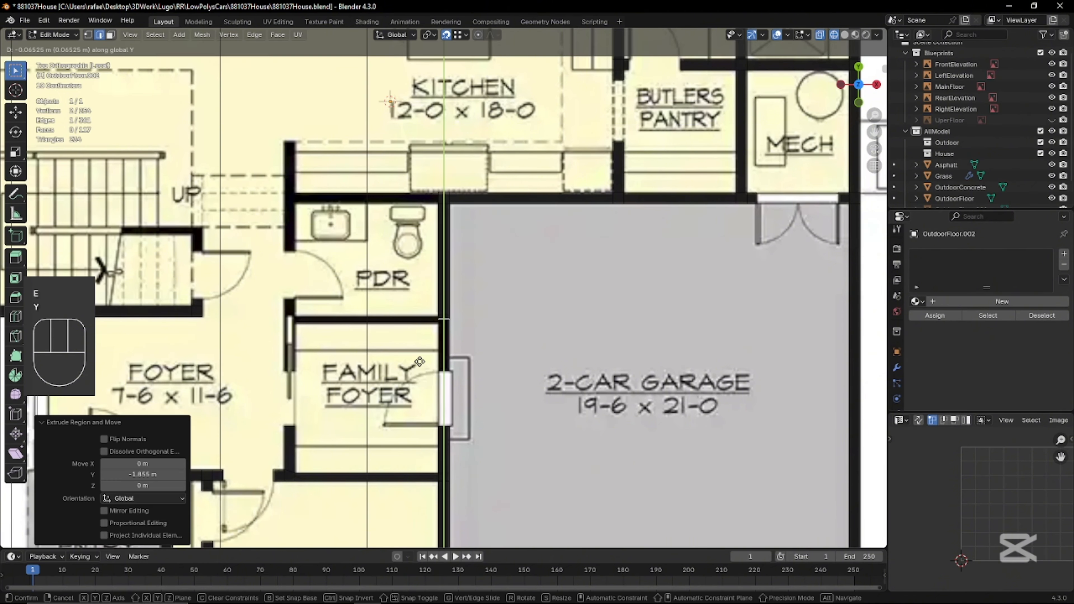
pyautogui.click(420, 366)
pyautogui.press('e')
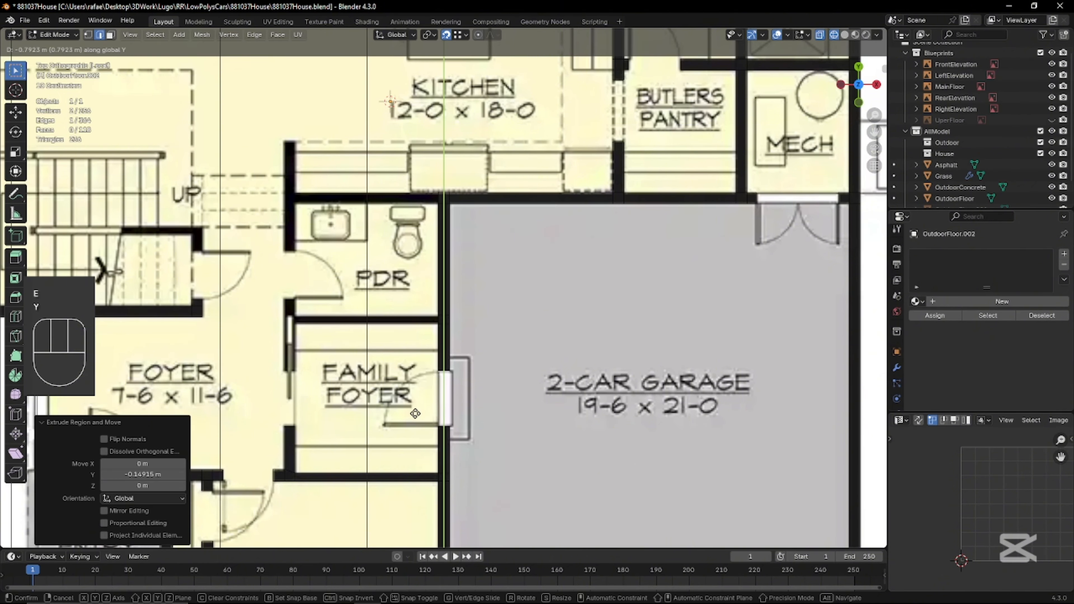
pyautogui.click(415, 414)
# Extrude the PDR's two horizontal walls together about 2.37 m along negative X to the hallway wall, then select the whole mesh for review
pyautogui.click(438, 317)
pyautogui.press('e')
pyautogui.press('x')
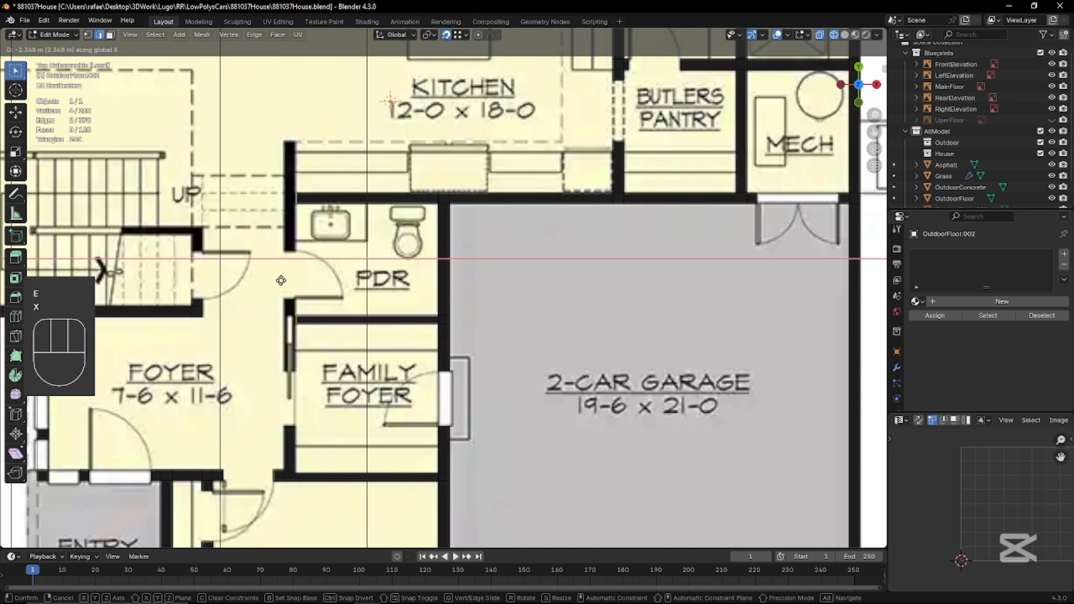
pyautogui.click(281, 281)
pyautogui.keyDown('shift'); pyautogui.moveTo(309, 300); pyautogui.dragTo(369, 281, button='middle'); pyautogui.keyUp('shift')
pyautogui.press('a')
pyautogui.keyDown('shift'); pyautogui.moveTo(370, 322); pyautogui.dragTo(425, 332, button='middle'); pyautogui.keyUp('shift')
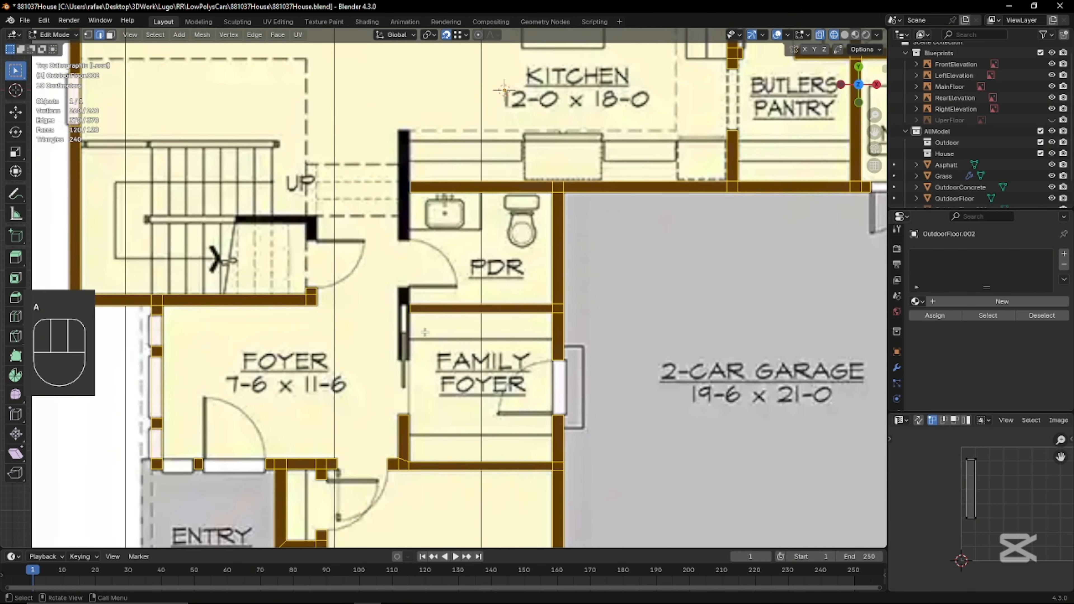
# Shift both PDR wall ends about 0.02 m along negative X to the hallway wall's face and extrude them through its thickness
pyautogui.click(416, 191)
pyautogui.press('e')
pyautogui.press('x')
pyautogui.click(402, 419)
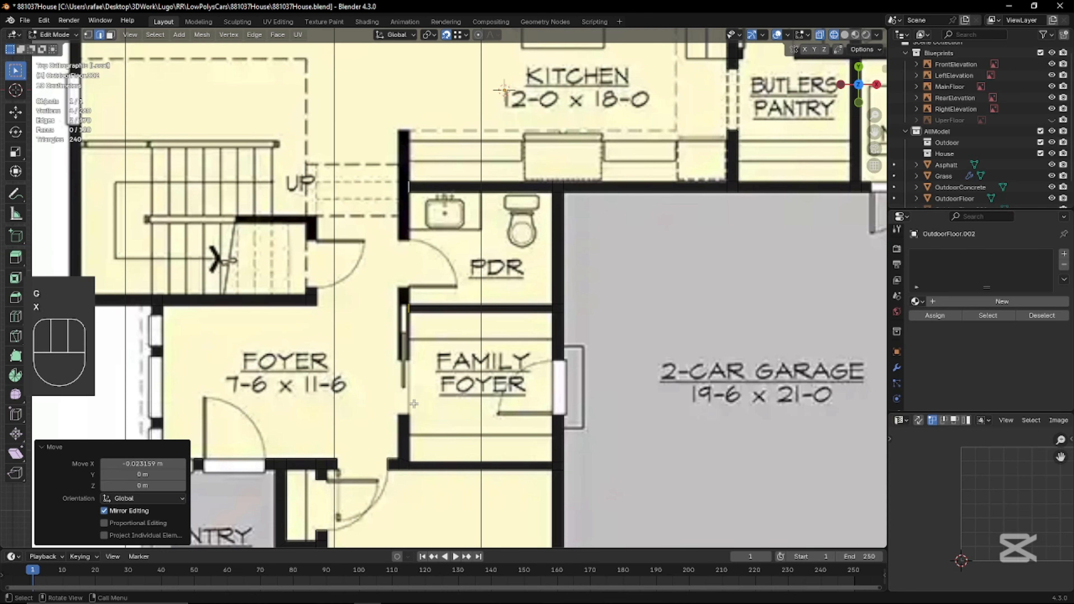
pyautogui.press('a')
# Extrude the hallway wall corner up along Y to the end of the kitchen's side wall
pyautogui.click(405, 181)
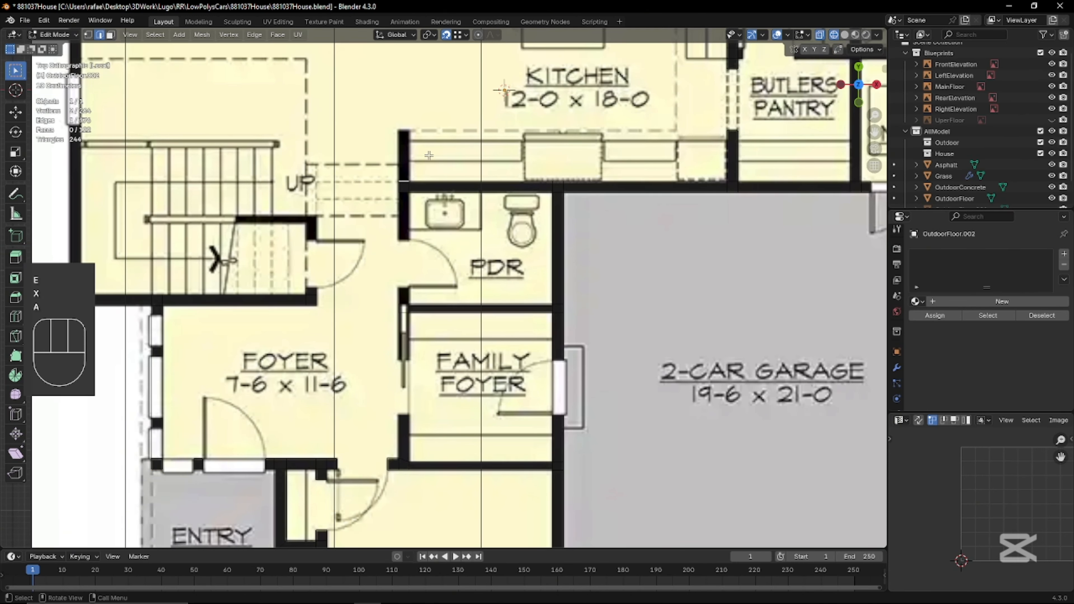
pyautogui.press('e')
pyautogui.click(727, 129)
pyautogui.press('a')
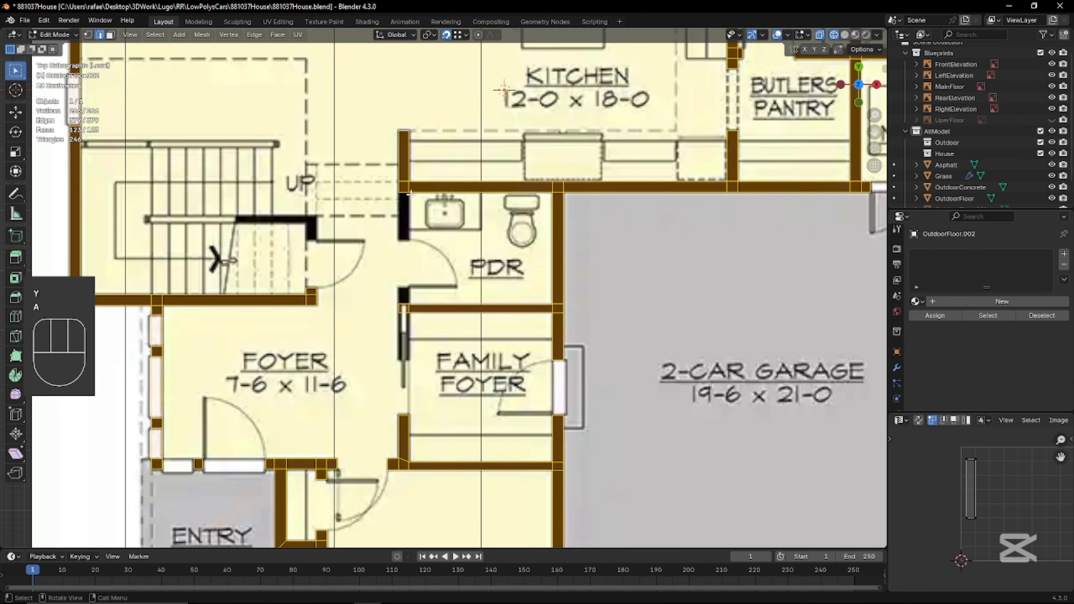
# Extrude the hallway wall about 0.82 m along negative Y from the kitchen wall corner to the PDR door, then select the whole mesh for review
pyautogui.click(404, 207)
pyautogui.press('e')
pyautogui.press('y')
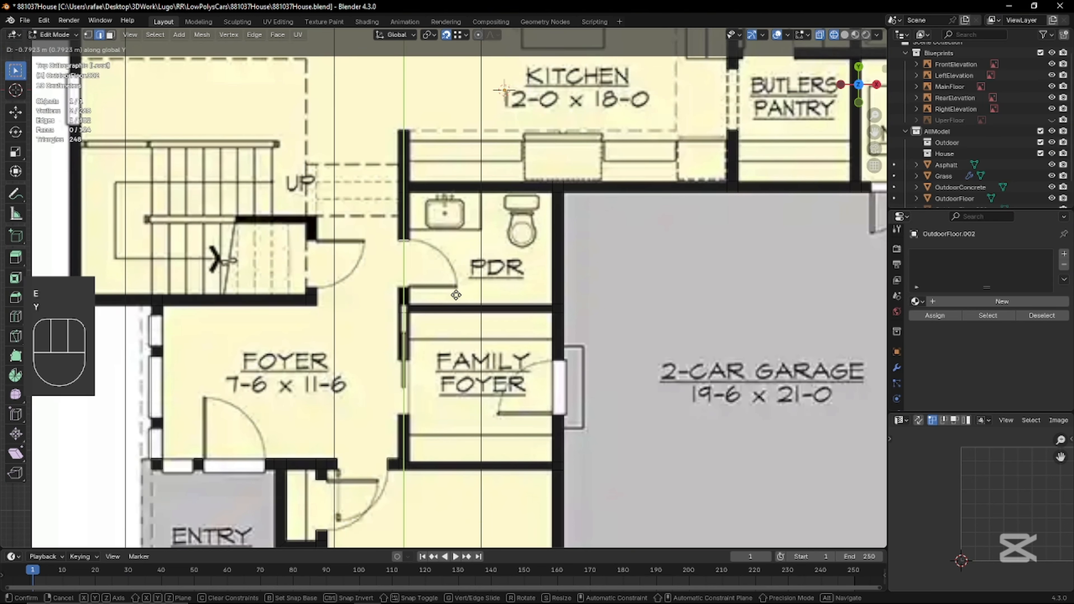
pyautogui.click(457, 296)
pyautogui.press('g')
pyautogui.press('y')
pyautogui.press('Escape')
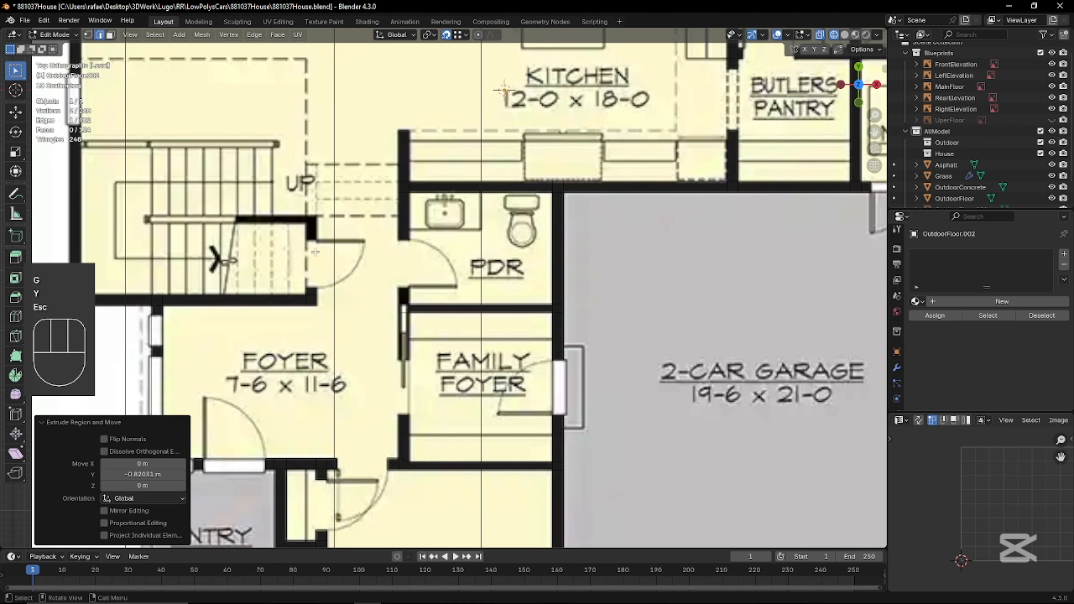
pyautogui.press('a')
pyautogui.keyDown('shift'); pyautogui.moveTo(424, 295); pyautogui.dragTo(530, 362, button='middle'); pyautogui.keyUp('shift')
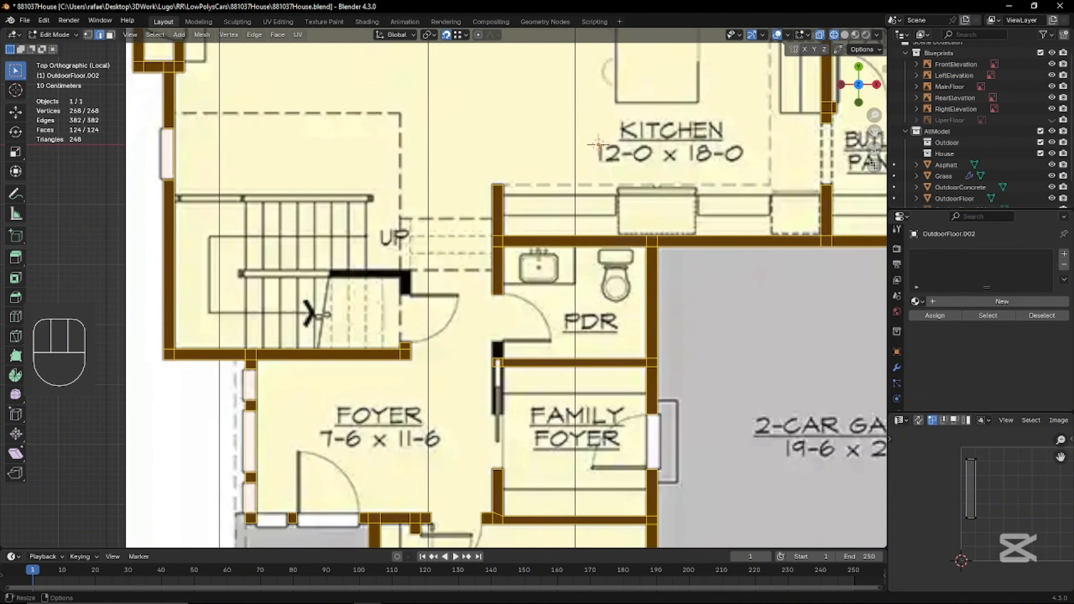
# Extrude the corner between the PDR and family foyer about 0.27 m up along Y to the PDR door jamb
pyautogui.hotkey('alt', 'Tab')
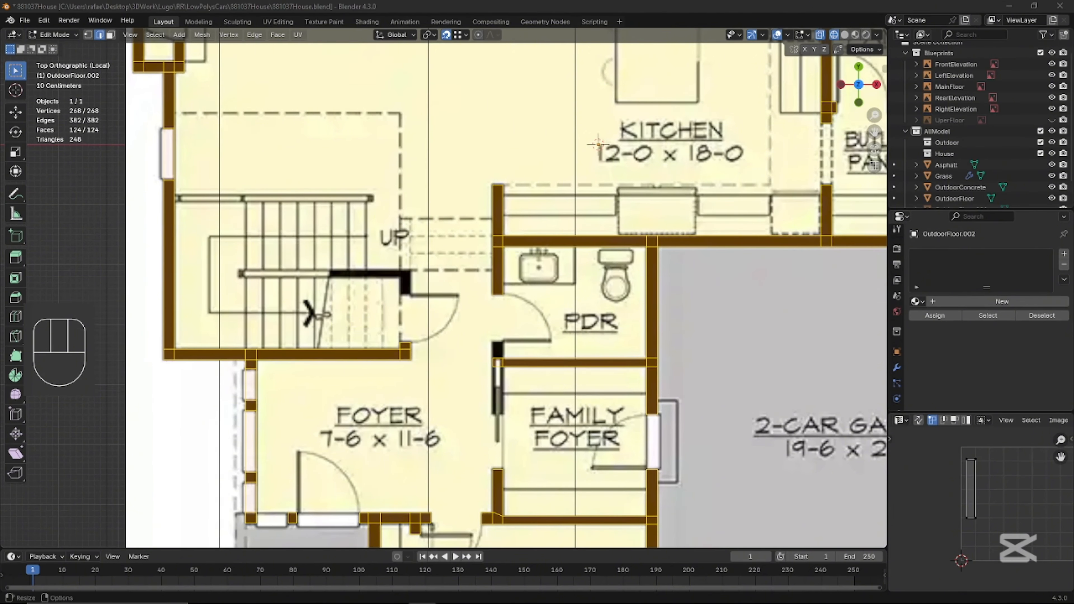
pyautogui.scroll(-1, 499, 373)
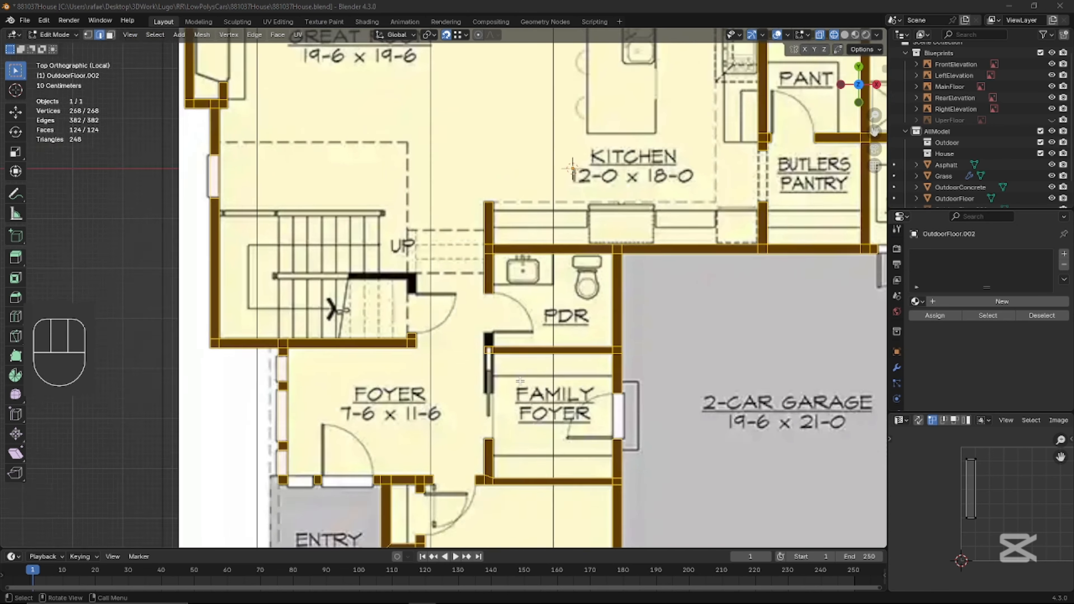
pyautogui.scroll(3, 499, 373)
pyautogui.keyDown('shift'); pyautogui.moveTo(499, 381); pyautogui.dragTo(430, 371, button='middle'); pyautogui.keyUp('shift')
pyautogui.click(458, 369)
pyautogui.press('e')
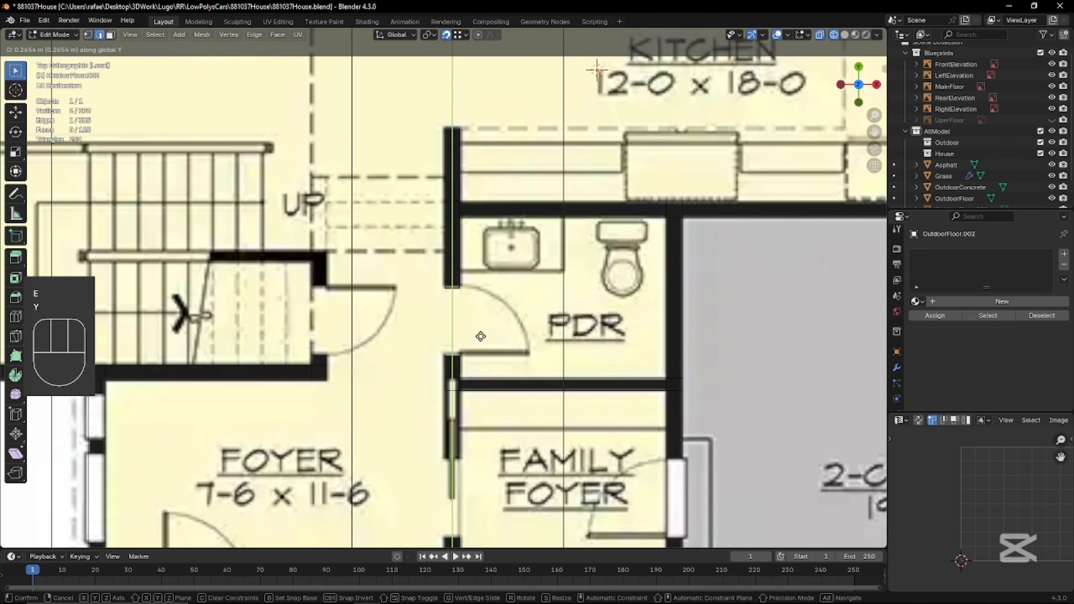
pyautogui.click(481, 336)
pyautogui.press('a')
# Return to Object Mode with X-ray off, reveal all hidden objects and exit the local view
pyautogui.keyDown('shift'); pyautogui.moveTo(466, 452); pyautogui.dragTo(482, 291, button='middle'); pyautogui.keyUp('shift')
pyautogui.scroll(-7, 482, 291)
pyautogui.moveTo(509, 382); pyautogui.dragTo(537, 345, button='middle')
pyautogui.hotkey('alt', 'z')
pyautogui.press('Tab')
pyautogui.hotkey('alt', 'h')
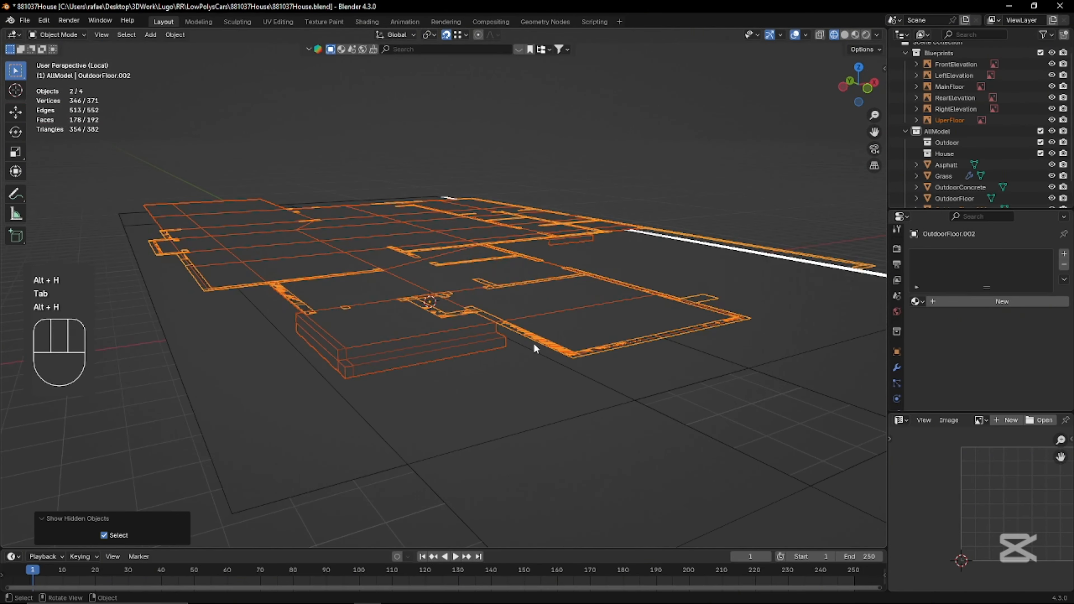
pyautogui.scroll(-3, 467, 327)
pyautogui.press('KP_Divide')
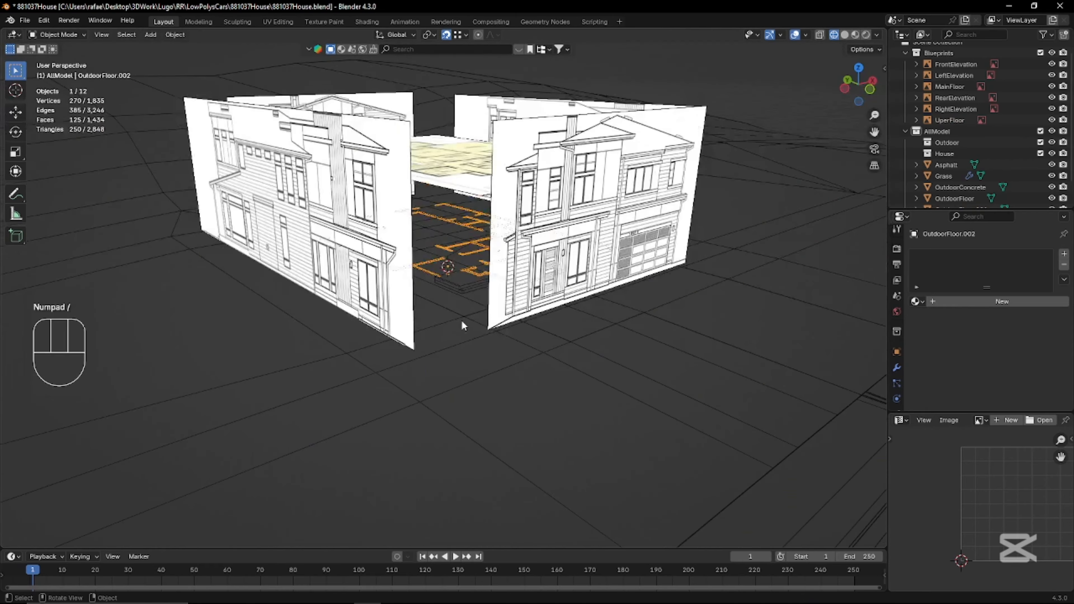
# Hide the UperFloor blueprint and select the OutdoorFloor.001 floor object beneath it
pyautogui.moveTo(461, 320); pyautogui.dragTo(467, 353, button='middle')
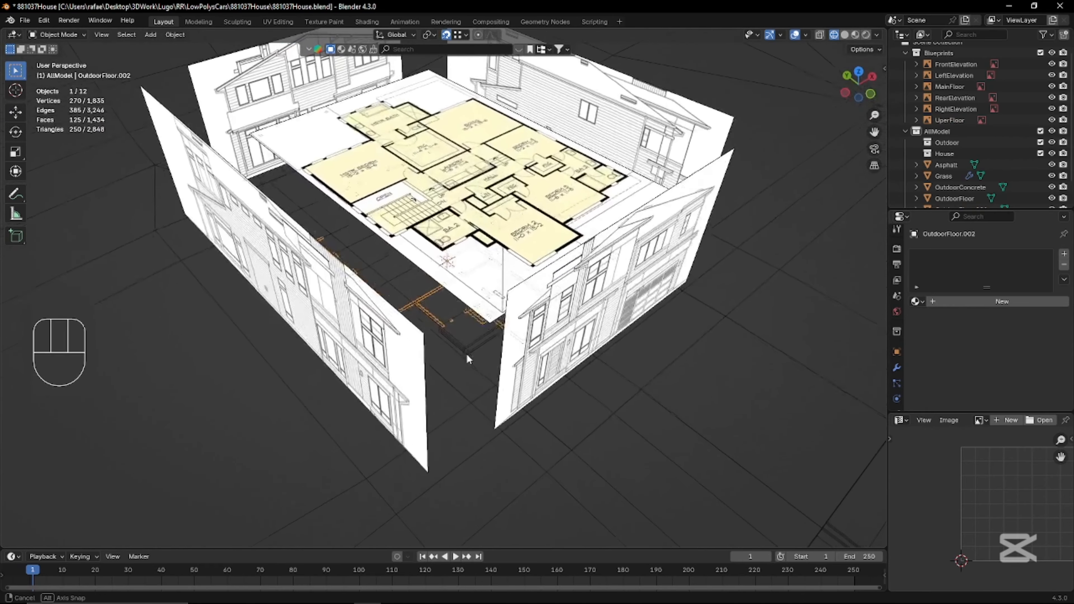
pyautogui.scroll(4, 510, 304)
pyautogui.click(510, 306)
pyautogui.press('h')
pyautogui.click(514, 330)
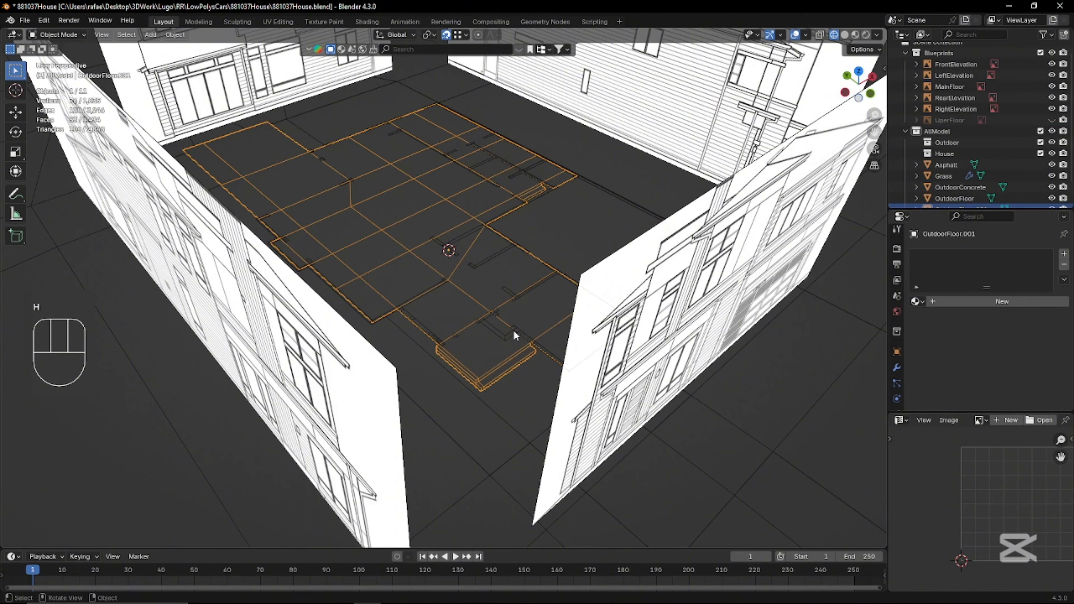
# Enter Edit Mode on the whole wall footprint, extrude it in place along Z, and turn snapping off
pyautogui.press('Tab')
pyautogui.moveTo(513, 330); pyautogui.dragTo(522, 390, button='middle')
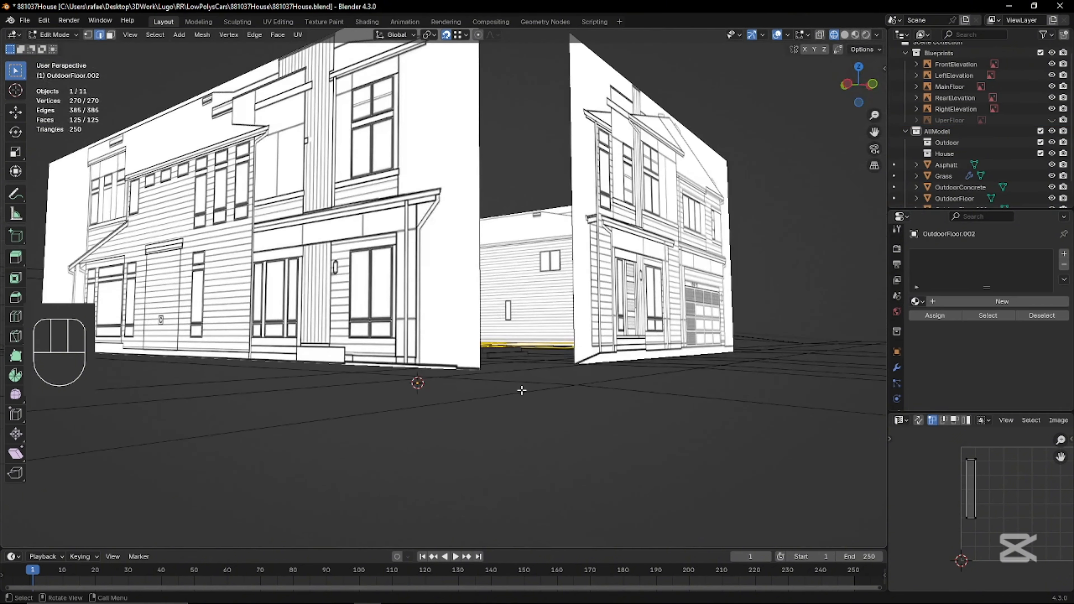
pyautogui.press('e')
pyautogui.press('z')
pyautogui.press('Escape')
pyautogui.hotkey('shift', 'Tab')
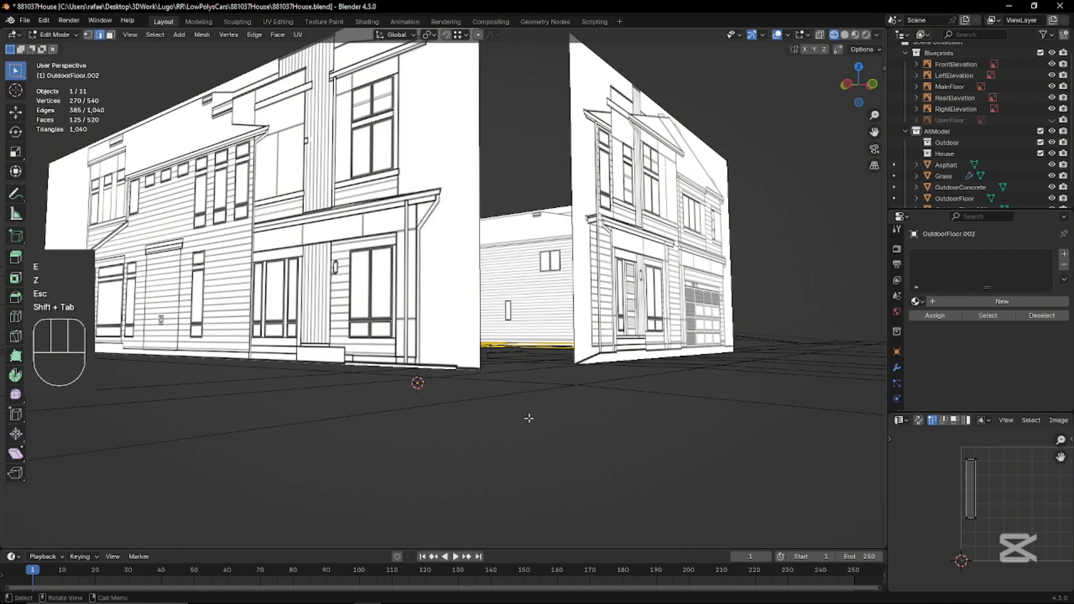
# Raise the extruded footprint about 0.39 m along Z to the windowsill line of the left elevation
pyautogui.press('KP_1')
pyautogui.hotkey('alt', 'z')
pyautogui.scroll(5, 711, 421)
pyautogui.scroll(-2, 710, 421)
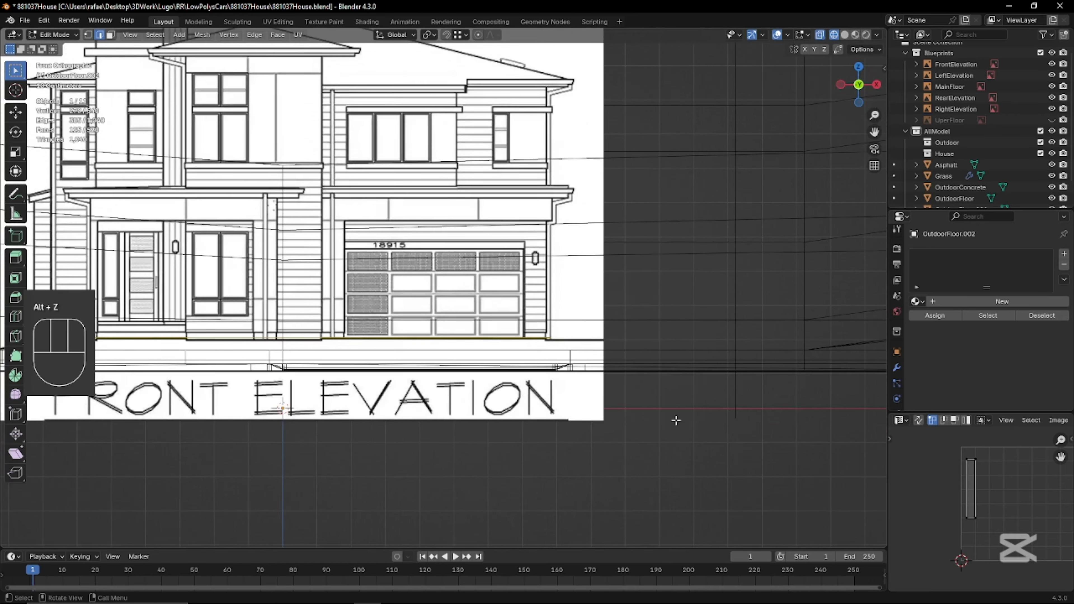
pyautogui.press('KP_3')
pyautogui.press('ctrl+KP_3')
pyautogui.scroll(3, 734, 355)
pyautogui.scroll(5, 735, 355)
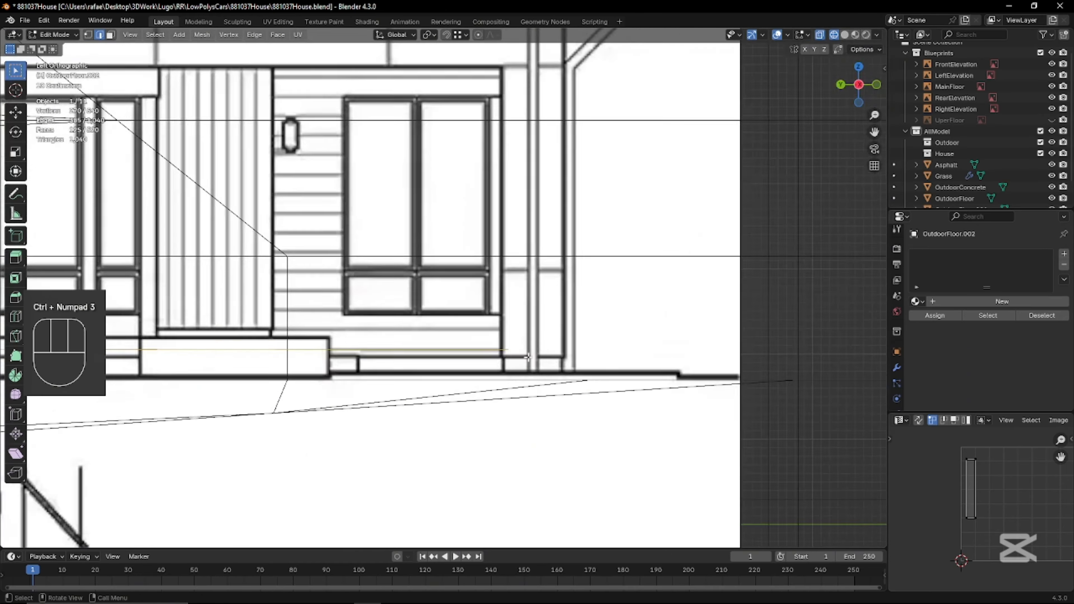
pyautogui.press('g')
pyautogui.press('z')
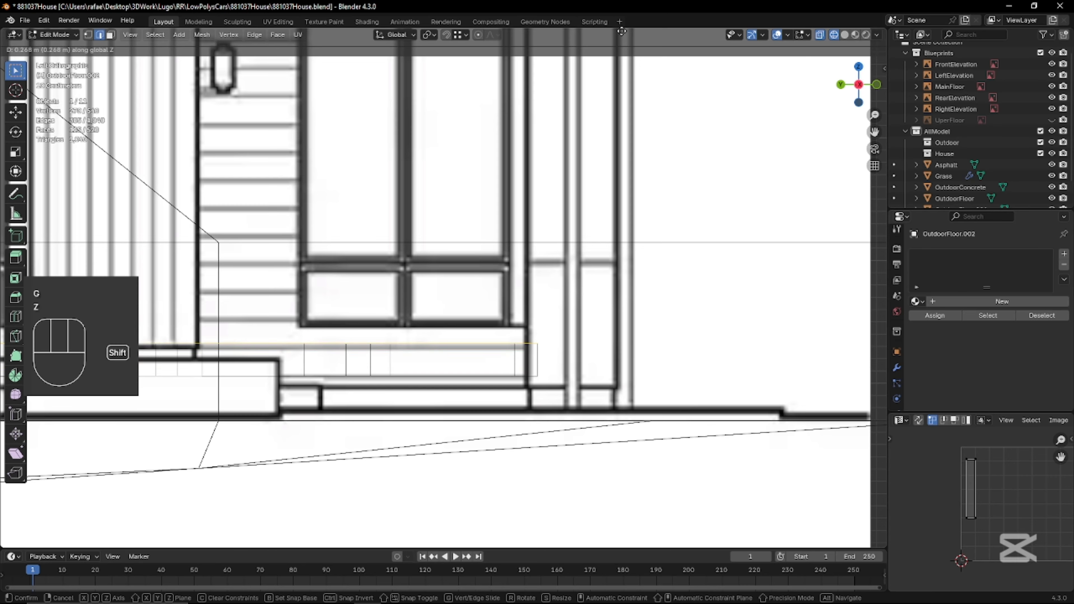
pyautogui.click(629, 397)
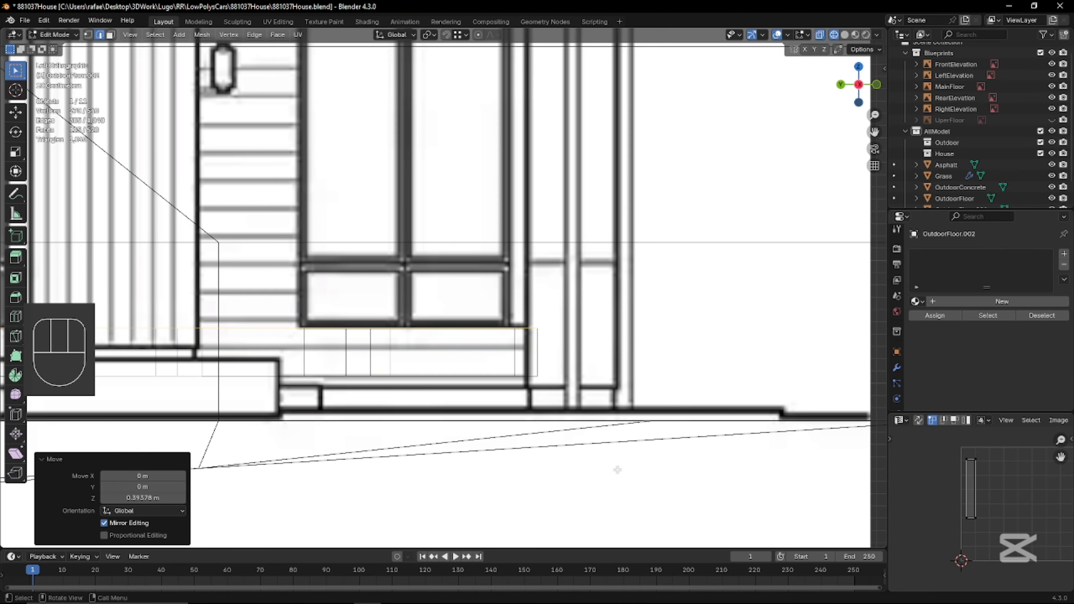
# Extrude the wall tops again and raise them about 2.71 m along Z to the window heads of the front elevation
pyautogui.scroll(-5, 618, 470)
pyautogui.keyDown('shift'); pyautogui.moveTo(412, 305); pyautogui.dragTo(632, 364, button='middle'); pyautogui.keyUp('shift')
pyautogui.press('KP_1')
pyautogui.scroll(-1, 515, 350)
pyautogui.keyDown('shift'); pyautogui.moveTo(475, 336); pyautogui.dragTo(799, 336, button='middle'); pyautogui.keyUp('shift')
pyautogui.scroll(3, 540, 304)
pyautogui.press('e')
pyautogui.press('z')
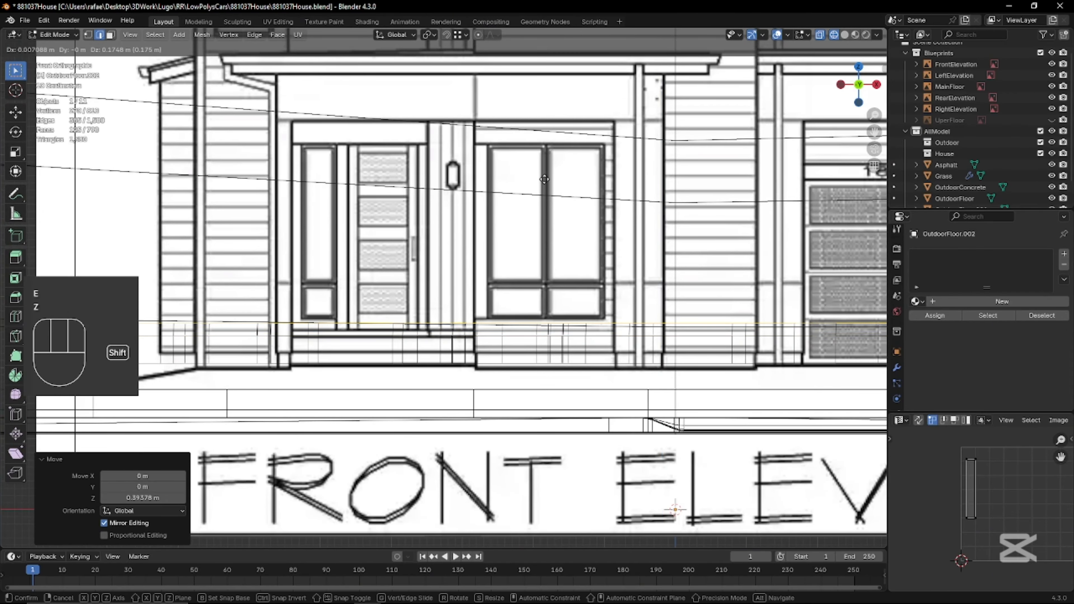
pyautogui.press('Escape')
pyautogui.press('g')
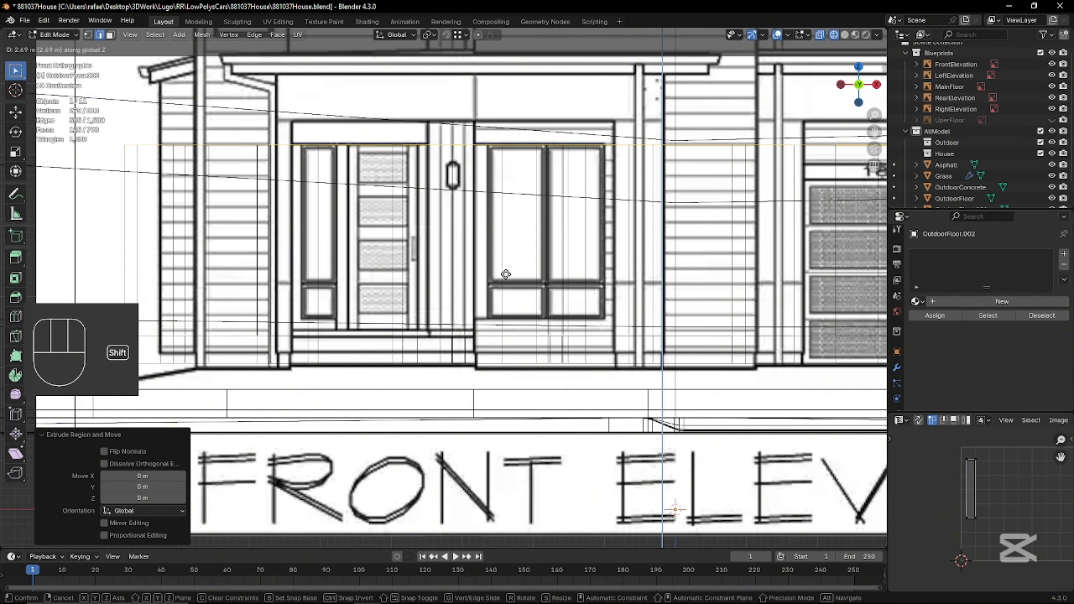
pyautogui.click(509, 259)
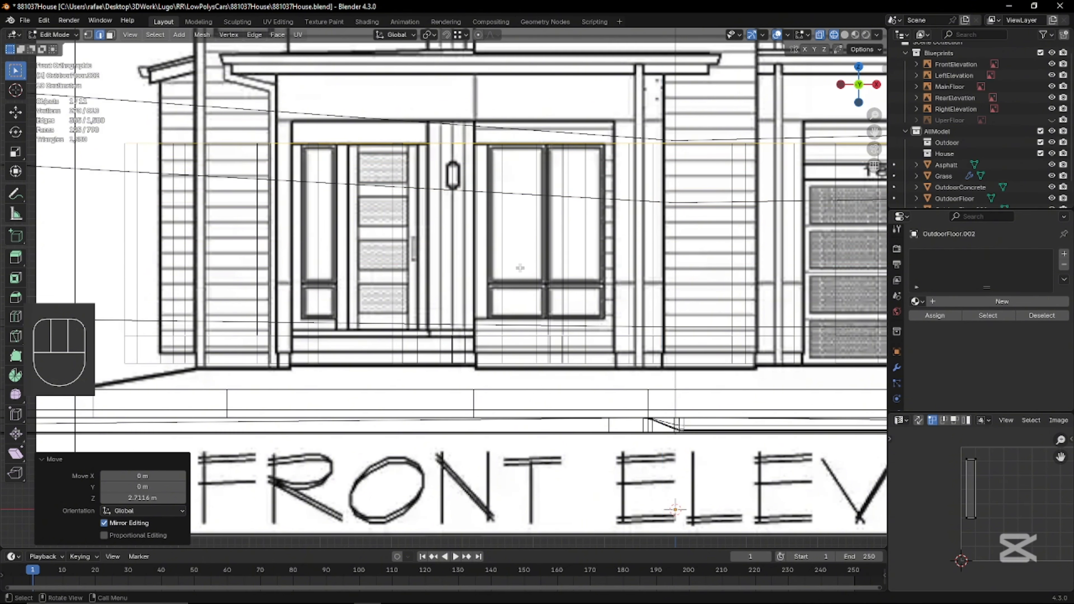
# Extrude the wall tops once more and raise them about 0.53 m to the top of the upper window panes on the left elevation
pyautogui.scroll(-3, 566, 267)
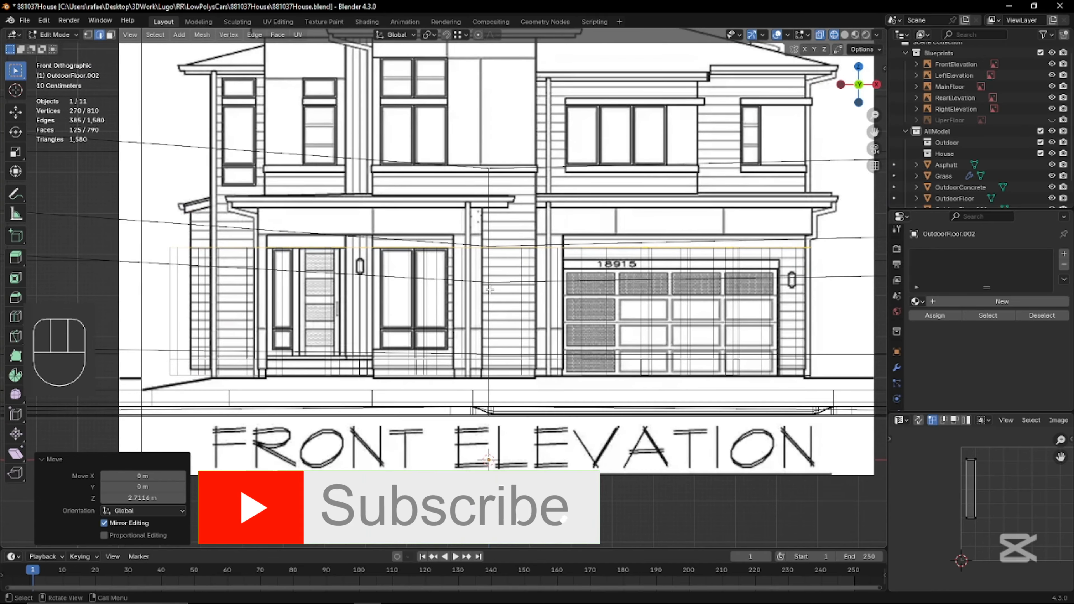
pyautogui.press('KP_3')
pyautogui.press('ctrl+KP_3')
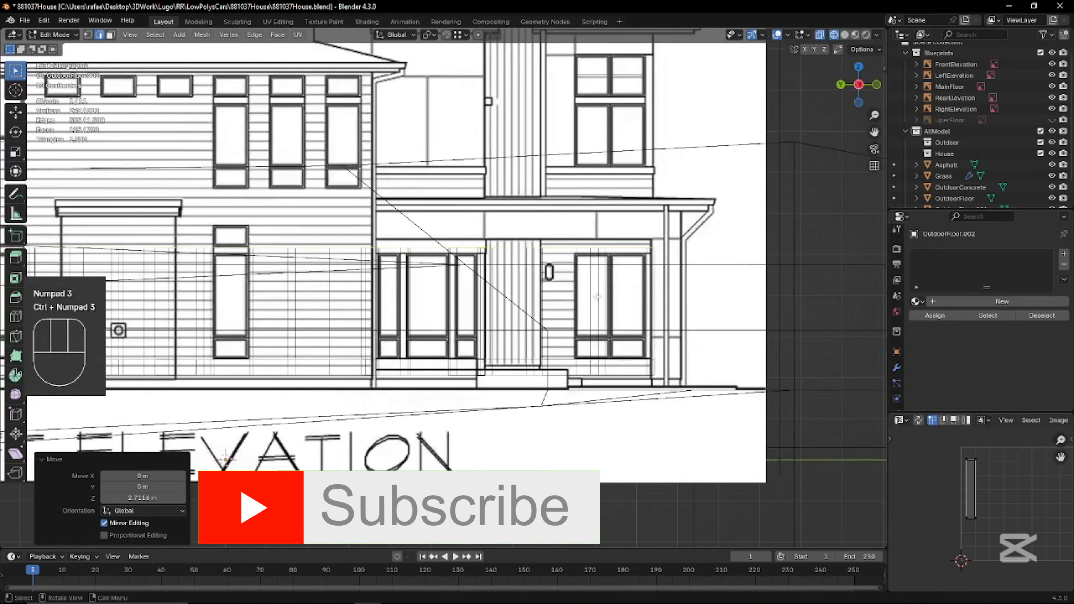
pyautogui.keyDown('shift'); pyautogui.moveTo(292, 262); pyautogui.dragTo(627, 297, button='middle'); pyautogui.keyUp('shift')
pyautogui.scroll(1, 627, 297)
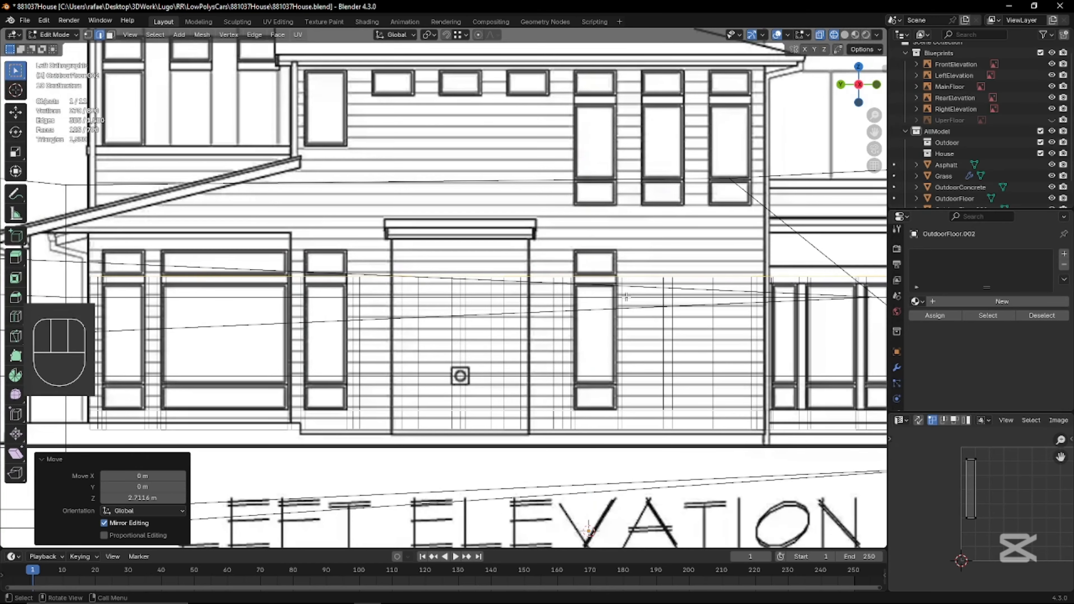
pyautogui.press('e')
pyautogui.press('z')
pyautogui.press('Escape')
pyautogui.press('g')
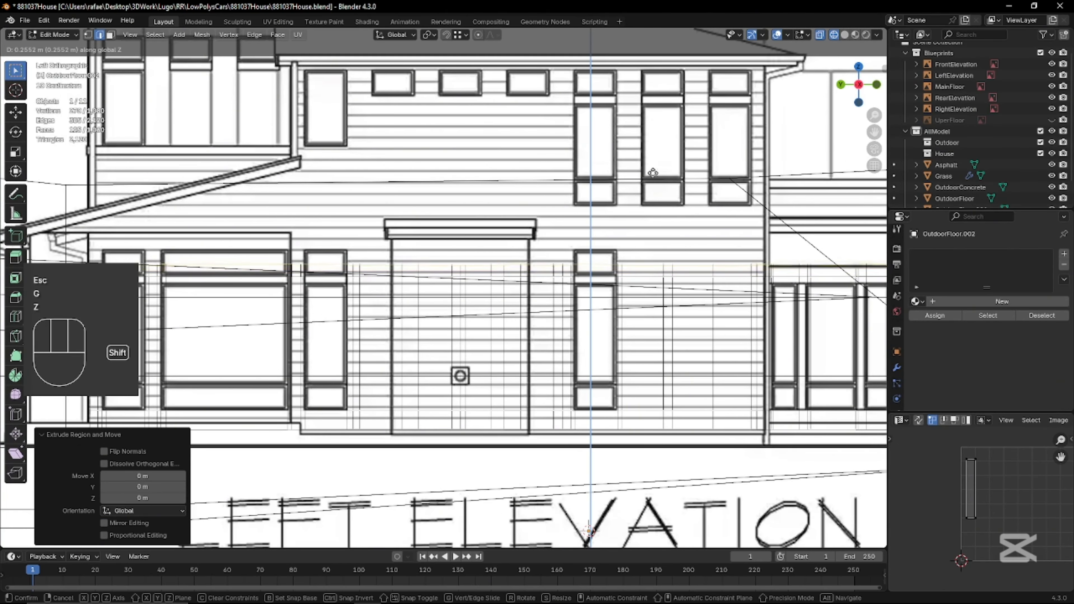
pyautogui.click(669, 39)
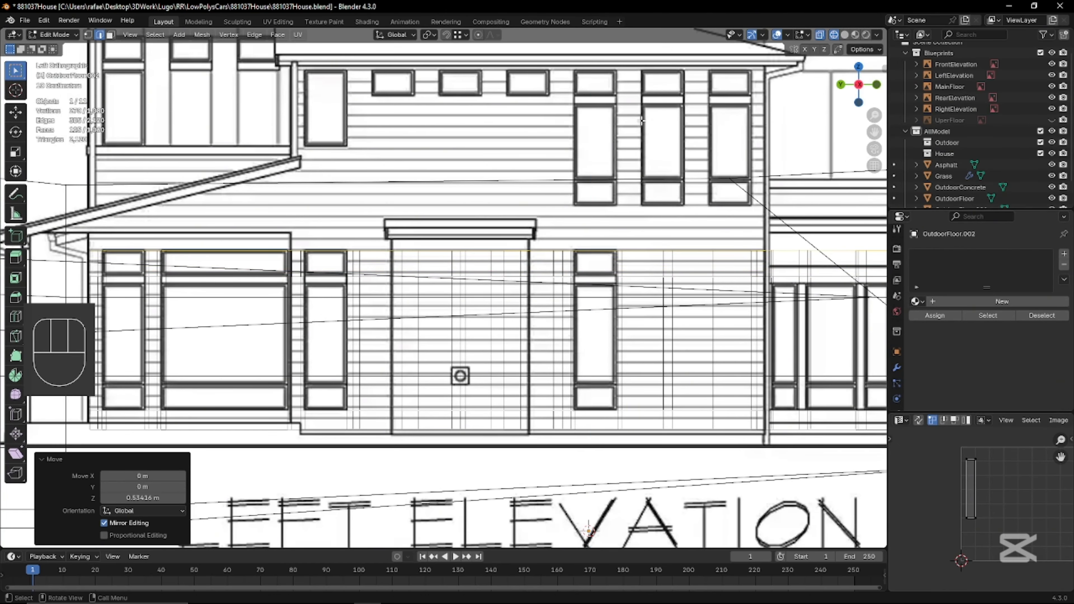
# Check the wall height against the left, front and right elevations, and display the walls shaded with X-ray off
pyautogui.keyDown('shift'); pyautogui.moveTo(556, 255); pyautogui.dragTo(462, 277, button='middle'); pyautogui.keyUp('shift')
pyautogui.scroll(-4, 514, 273)
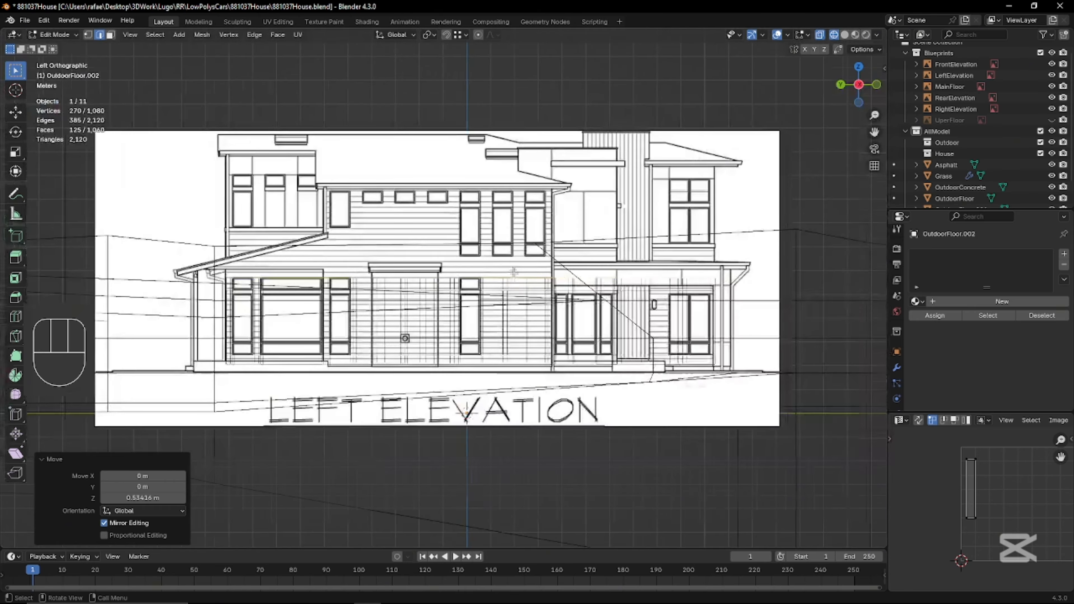
pyautogui.moveTo(604, 398); pyautogui.dragTo(474, 413, button='middle')
pyautogui.press('KP_1')
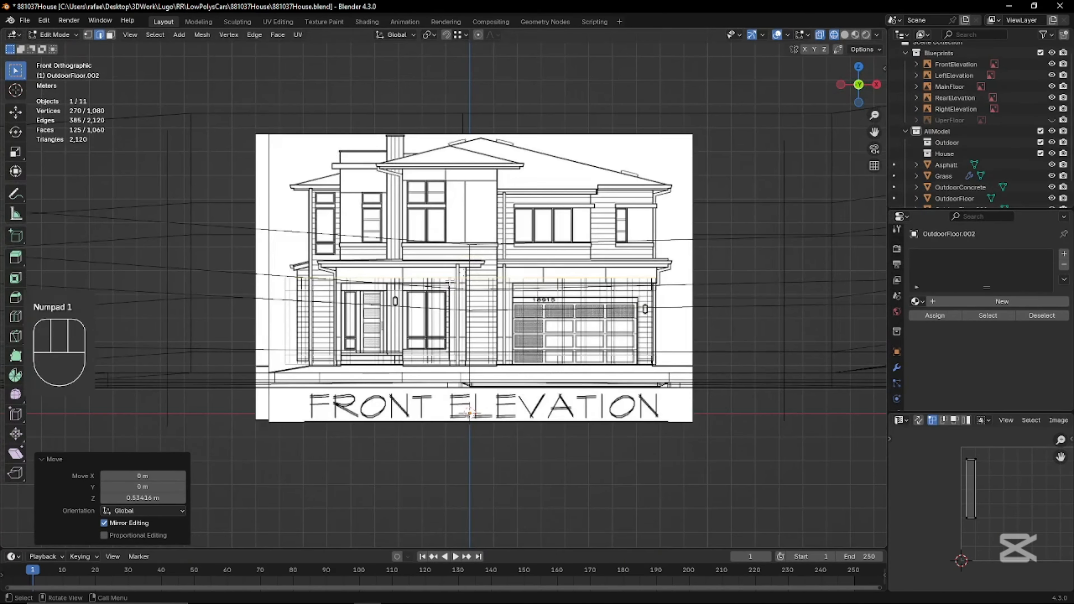
pyautogui.scroll(4, 451, 281)
pyautogui.press('KP_3')
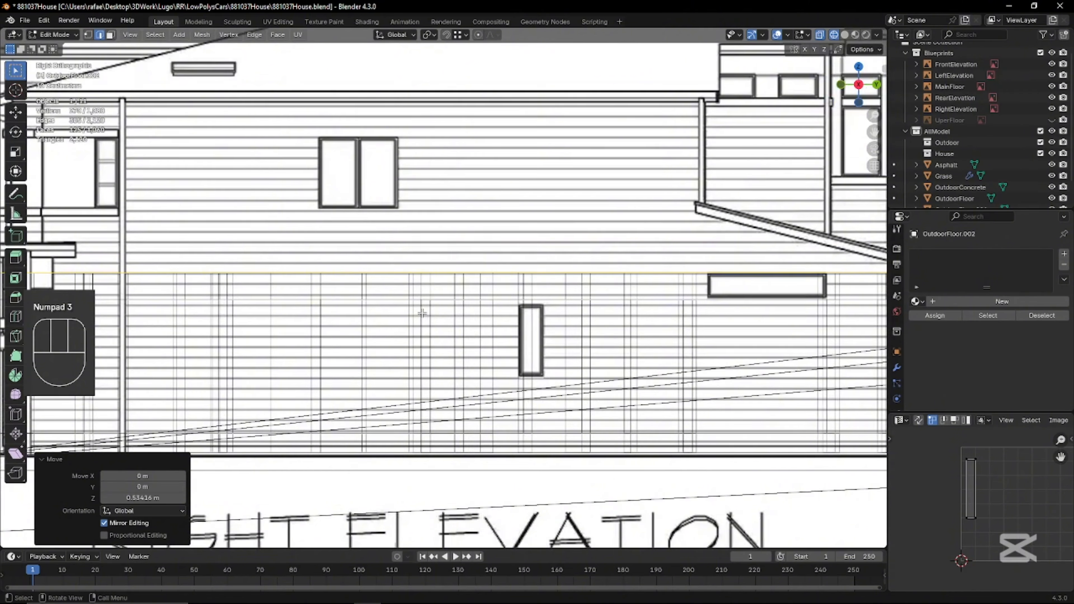
pyautogui.press('KP_1')
pyautogui.hotkey('alt', 'z')
pyautogui.moveTo(422, 313); pyautogui.dragTo(428, 338, button='middle')
pyautogui.scroll(3, 474, 380)
pyautogui.moveTo(501, 395); pyautogui.dragTo(506, 350, button='middle')
pyautogui.press('z')
pyautogui.scroll(2, 498, 358)
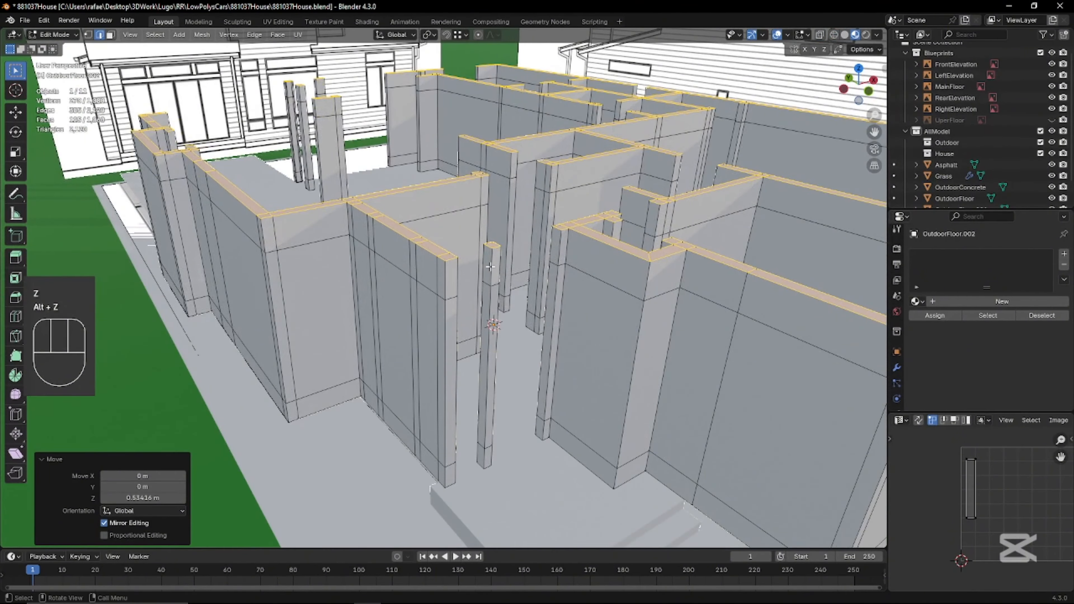
# Delete the facing upper side faces of the freestanding entry post and the adjacent wall end
pyautogui.press('3')
pyautogui.moveTo(490, 266); pyautogui.dragTo(553, 369, button='middle')
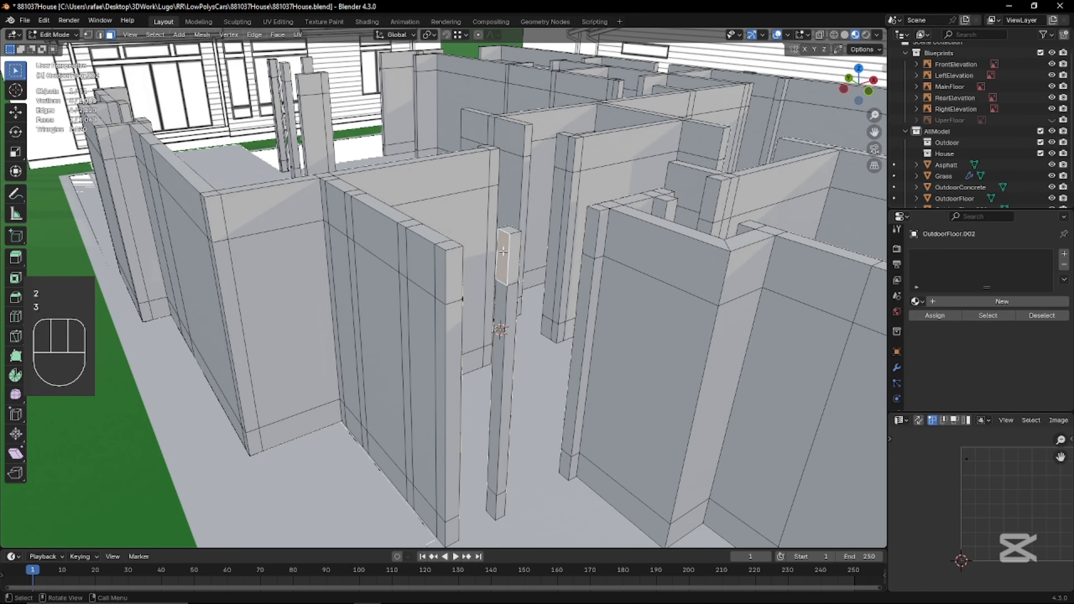
pyautogui.moveTo(503, 252); pyautogui.dragTo(463, 275, button='middle')
pyautogui.keyDown('shift'); pyautogui.click(231, 377); pyautogui.keyUp('shift')
pyautogui.press('x')
pyautogui.click(230, 378)
# Bridge the gap between the wall end and the entry post with filled faces to form a header
pyautogui.keyDown('shift'); pyautogui.moveTo(299, 383); pyautogui.dragTo(478, 334, button='middle'); pyautogui.keyUp('shift')
pyautogui.scroll(7, 470, 338)
pyautogui.press('2')
pyautogui.click(587, 338)
pyautogui.keyDown('shift'); pyautogui.moveTo(587, 339); pyautogui.dragTo(461, 345, button='middle'); pyautogui.keyUp('shift')
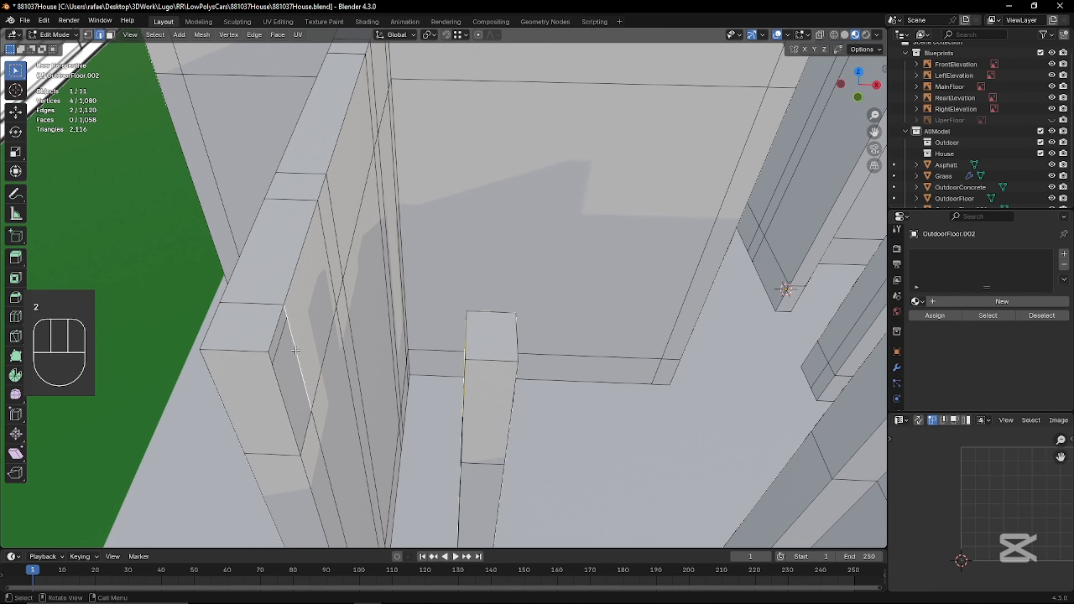
pyautogui.moveTo(366, 372); pyautogui.dragTo(388, 434, button='middle')
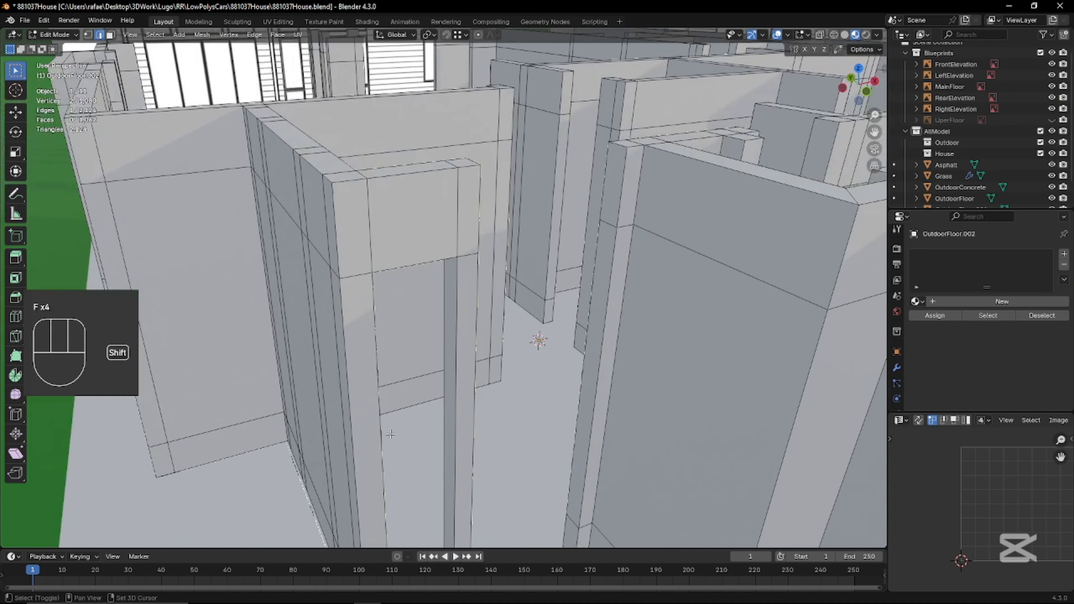
# Fill the four header faces between the entry post and the wall end on its other side
pyautogui.scroll(4, 389, 434)
pyautogui.moveTo(254, 355); pyautogui.dragTo(211, 376, button='middle')
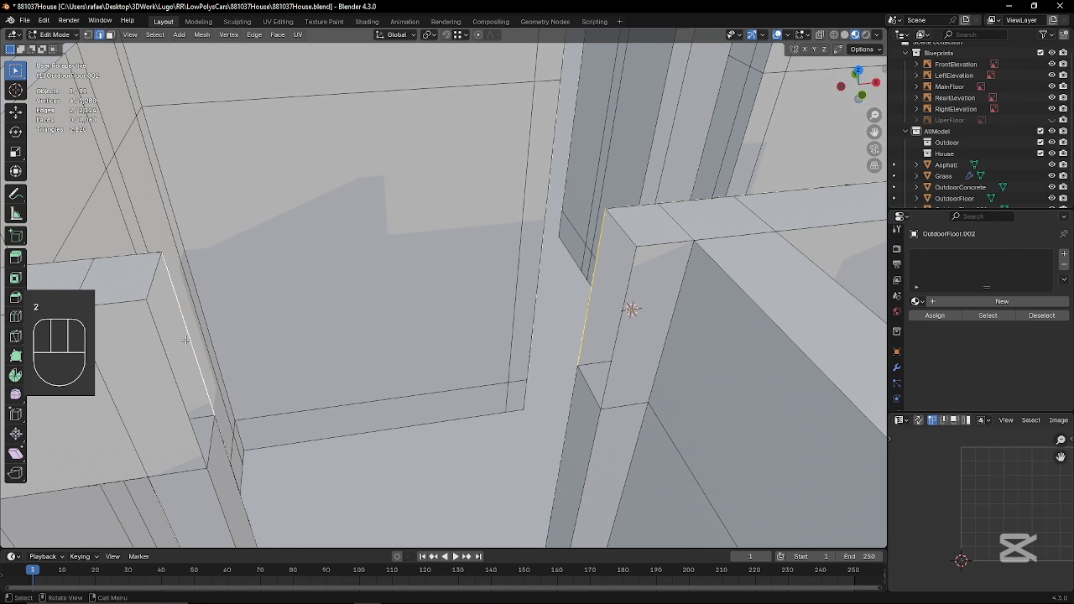
pyautogui.press('f')
pyautogui.press('f')
pyautogui.press('f')
pyautogui.press('f')
# Delete the window panel faces on the two outer walls meeting at the front corner room's corner
pyautogui.scroll(-6, 348, 273)
pyautogui.moveTo(529, 378); pyautogui.dragTo(592, 386, button='middle')
pyautogui.keyDown('shift'); pyautogui.moveTo(592, 386); pyautogui.dragTo(546, 324, button='middle'); pyautogui.keyUp('shift')
pyautogui.press('3')
pyautogui.click(592, 329)
pyautogui.keyDown('shift'); pyautogui.click(593, 352); pyautogui.keyUp('shift')
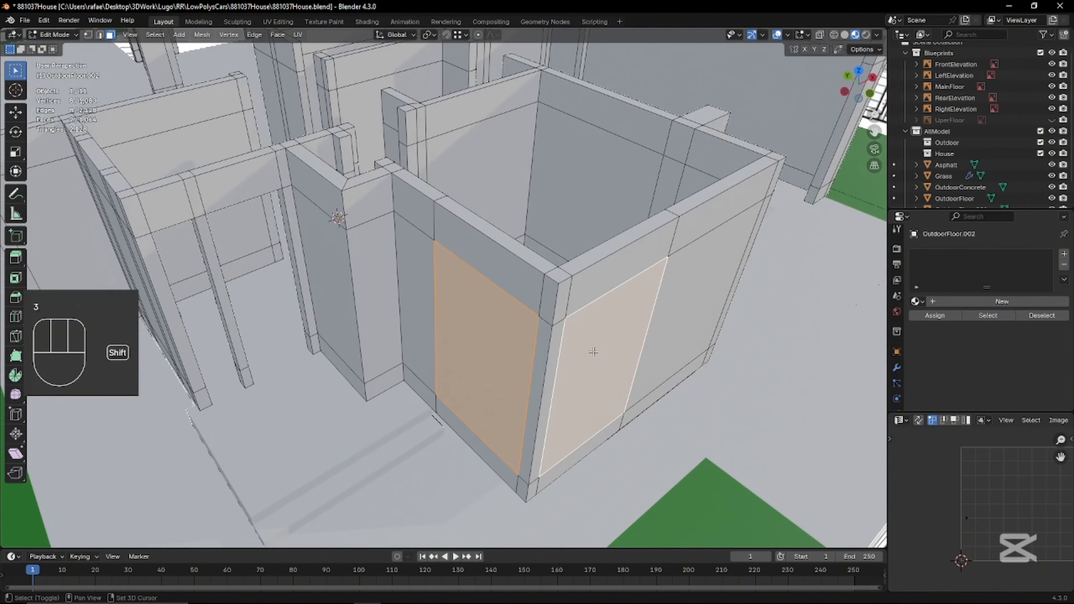
pyautogui.press('x')
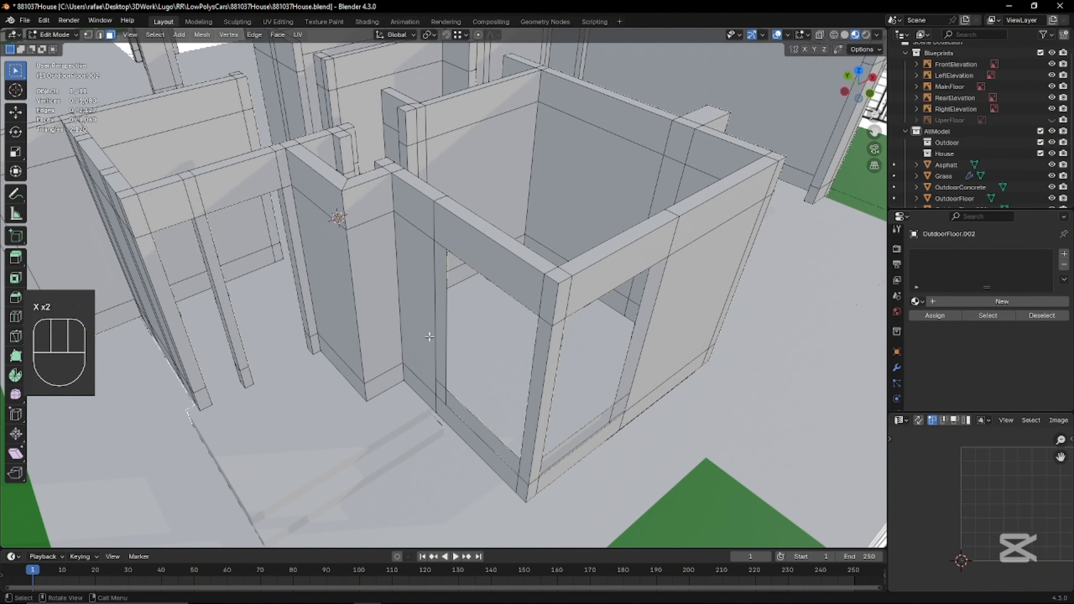
# Fill the inner reveal faces around the corner room's window openings
pyautogui.scroll(2, 731, 415)
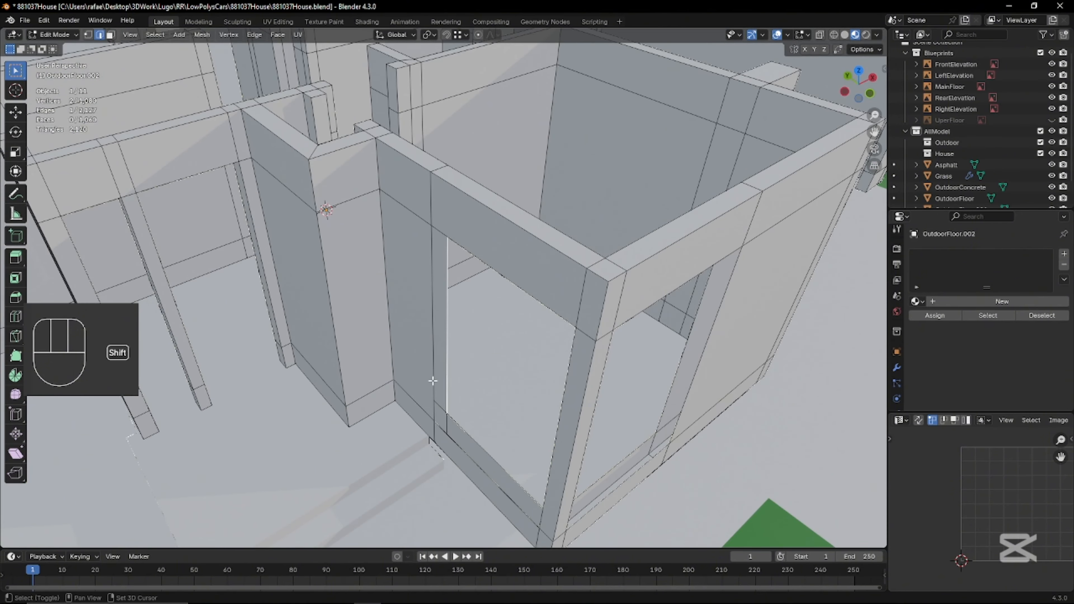
pyautogui.hotkey('ctrl', 'z')
pyautogui.moveTo(444, 409); pyautogui.dragTo(370, 349, button='middle')
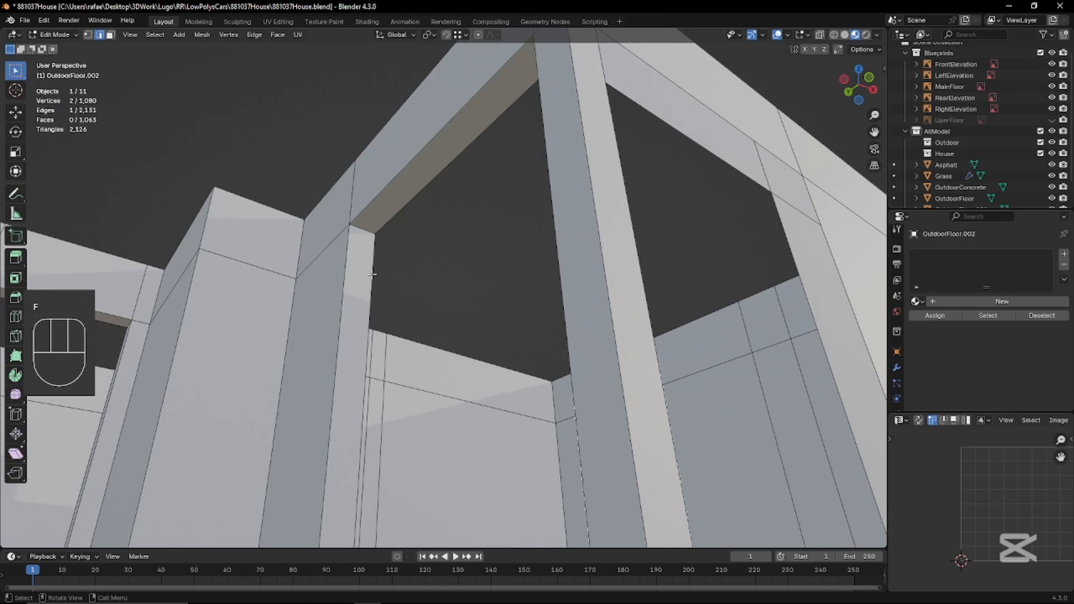
pyautogui.moveTo(372, 275); pyautogui.dragTo(504, 379, button='middle')
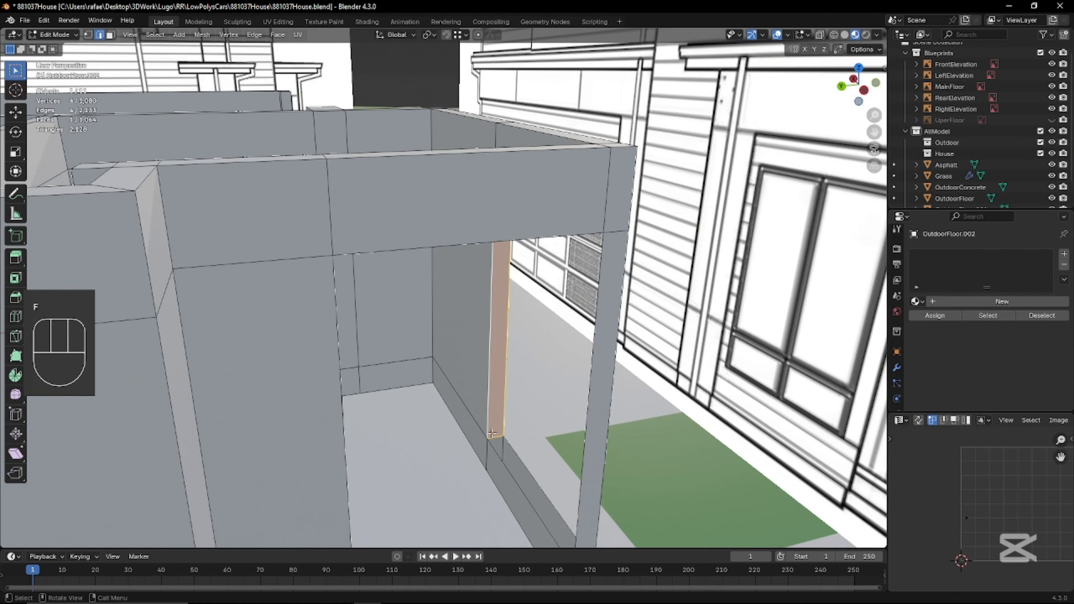
pyautogui.moveTo(493, 210); pyautogui.dragTo(499, 321, button='middle')
pyautogui.moveTo(499, 321); pyautogui.dragTo(601, 323, button='middle')
pyautogui.press('f')
# Connect the vertices at the foot of the window corner post and fill the missing face there
pyautogui.press('1')
pyautogui.click(641, 180)
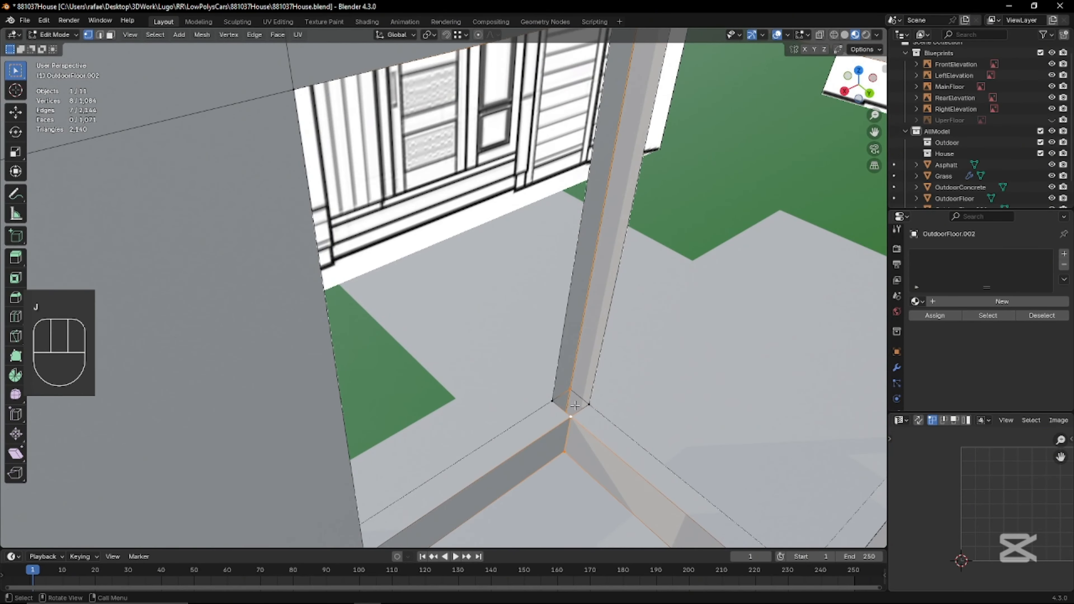
pyautogui.click(561, 410)
pyautogui.keyDown('shift'); pyautogui.click(553, 391); pyautogui.keyUp('shift')
pyautogui.moveTo(555, 397); pyautogui.dragTo(486, 398, button='middle')
pyautogui.press('f')
# Delete the outer window panel faces of the three-window wall beside the entry
pyautogui.scroll(-5, 550, 406)
pyautogui.keyDown('shift'); pyautogui.moveTo(487, 398); pyautogui.dragTo(431, 441, button='middle'); pyautogui.keyUp('shift')
pyautogui.scroll(4, 432, 441)
pyautogui.press('x')
pyautogui.click(317, 406)
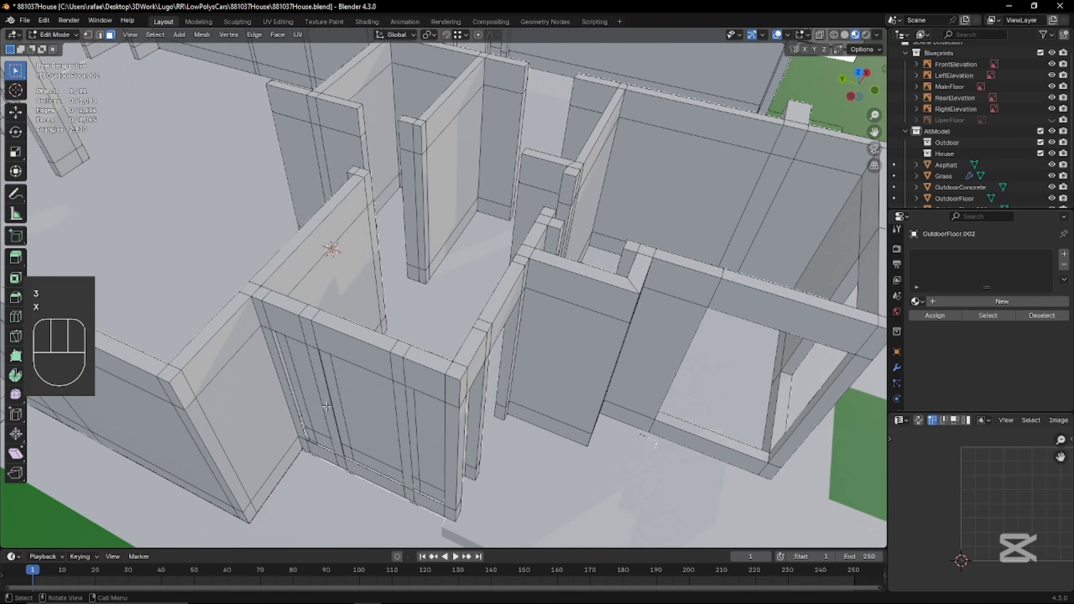
# Delete the three matching window panel faces on the inner side of that wall
pyautogui.moveTo(317, 406); pyautogui.dragTo(508, 345, button='middle')
pyautogui.scroll(3, 508, 345)
pyautogui.click(508, 346)
pyautogui.keyDown('shift'); pyautogui.click(427, 313); pyautogui.keyUp('shift')
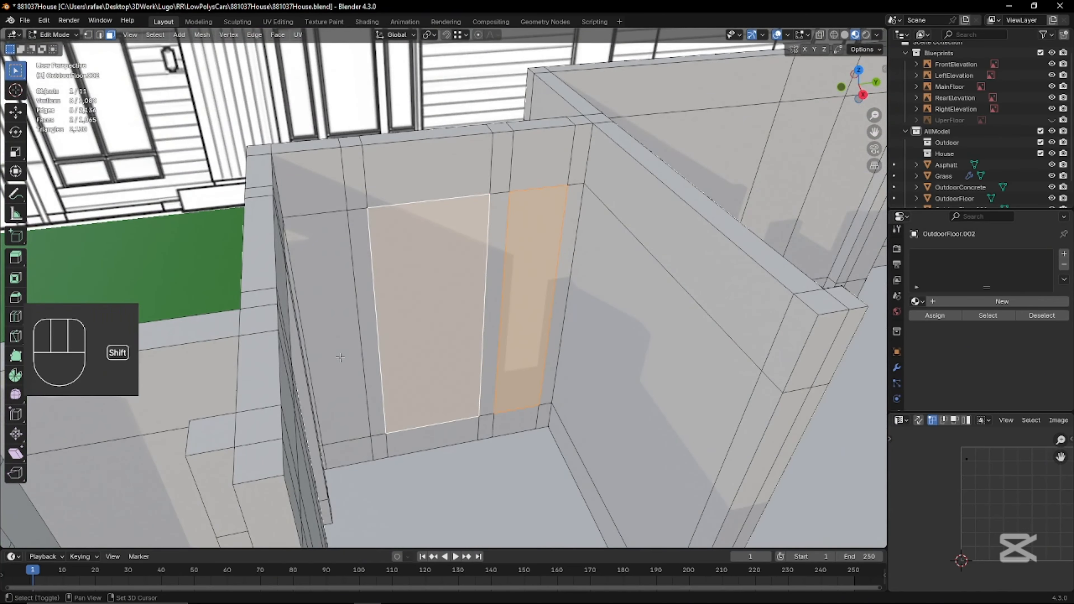
pyautogui.keyDown('shift'); pyautogui.click(325, 326); pyautogui.keyUp('shift')
pyautogui.press('x')
pyautogui.click(336, 359)
# Fill the sill, jamb and head faces between the inner and outer sides of the three window openings
pyautogui.press('2')
pyautogui.press('f')
pyautogui.scroll(2, 479, 440)
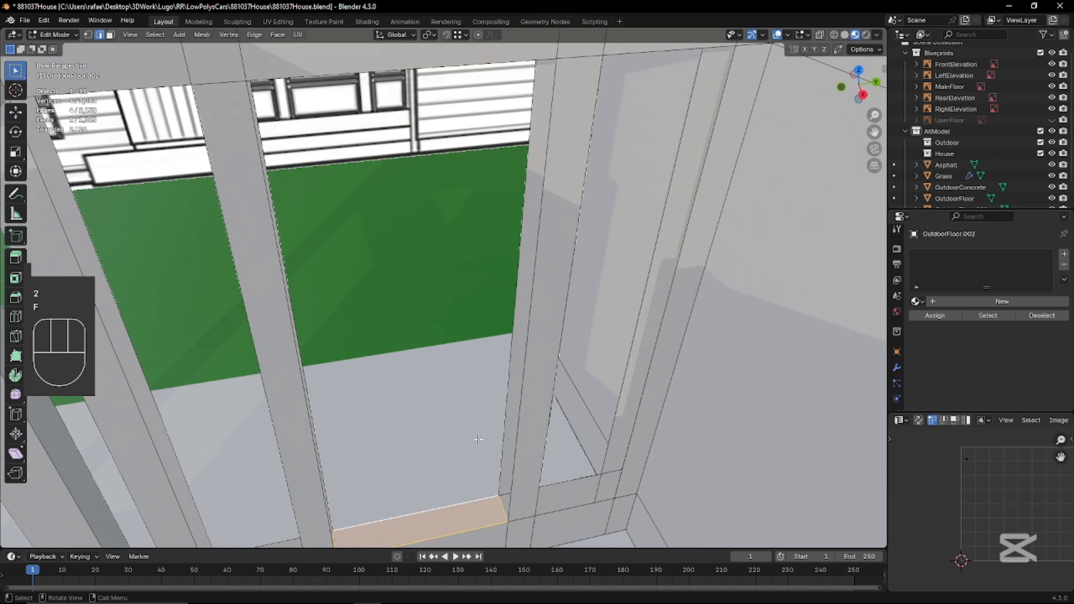
pyautogui.moveTo(553, 481); pyautogui.dragTo(601, 420, button='middle')
pyautogui.press('f')
pyautogui.press('f')
pyautogui.moveTo(504, 454); pyautogui.dragTo(409, 339, button='middle')
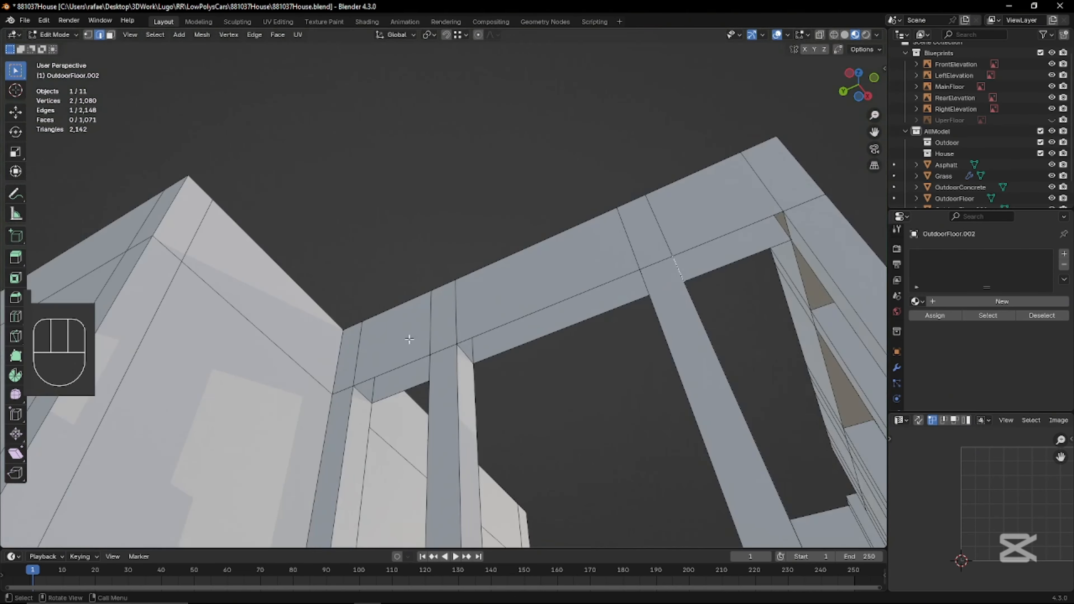
pyautogui.moveTo(683, 283); pyautogui.dragTo(661, 229, button='middle')
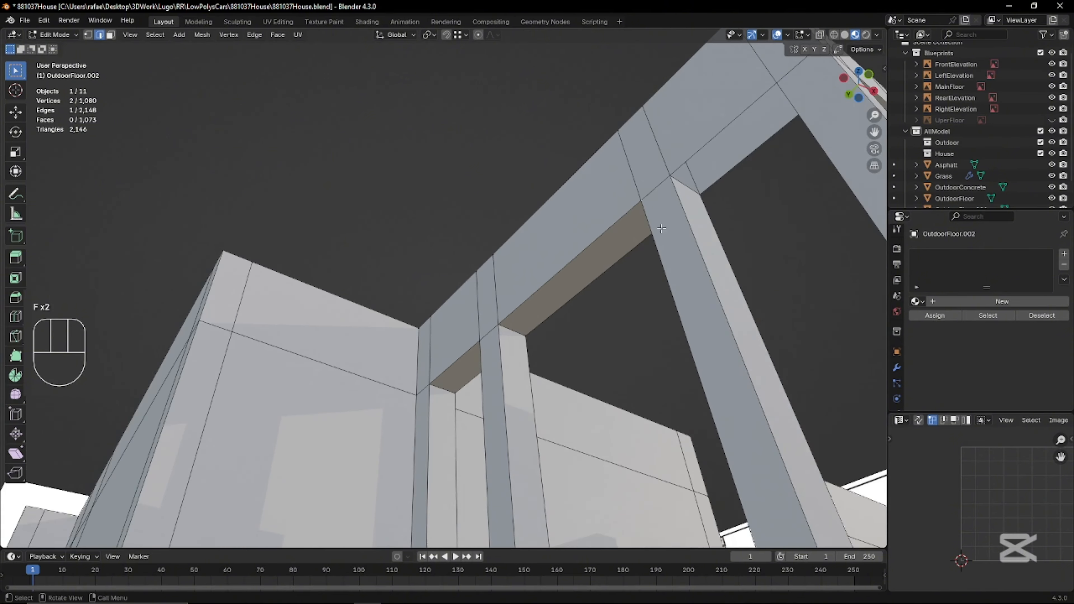
# Compare the walls and window openings with the right and left elevations in X-ray wireframe
pyautogui.press('KP_1')
pyautogui.hotkey('alt', 'z')
pyautogui.press('KP_3')
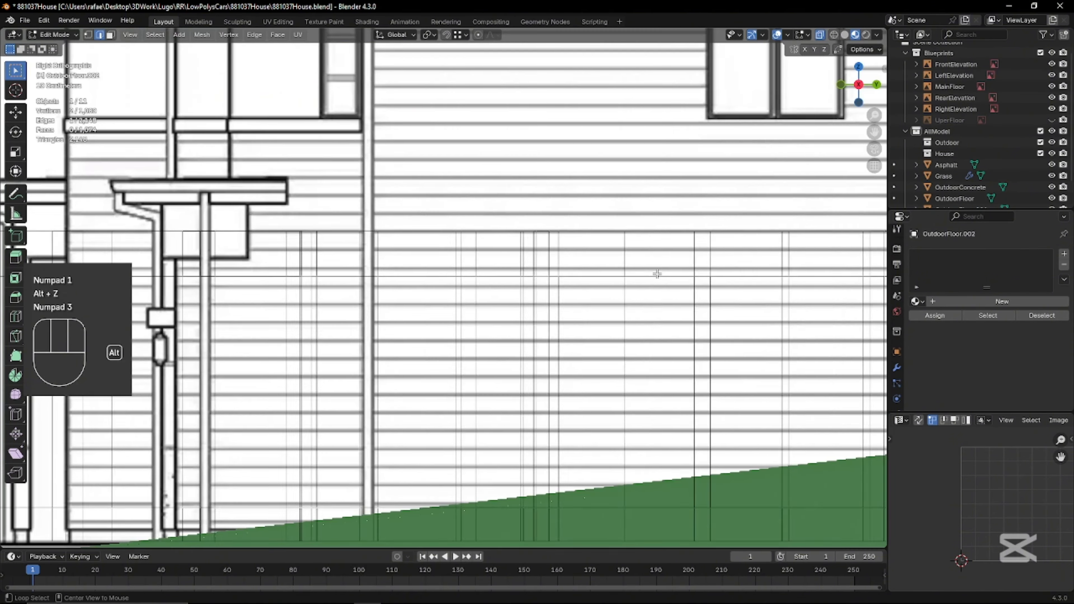
pyautogui.hotkey('alt', 'z')
pyautogui.press('ctrl+KP_3')
pyautogui.hotkey('alt', 'z')
pyautogui.press('z')
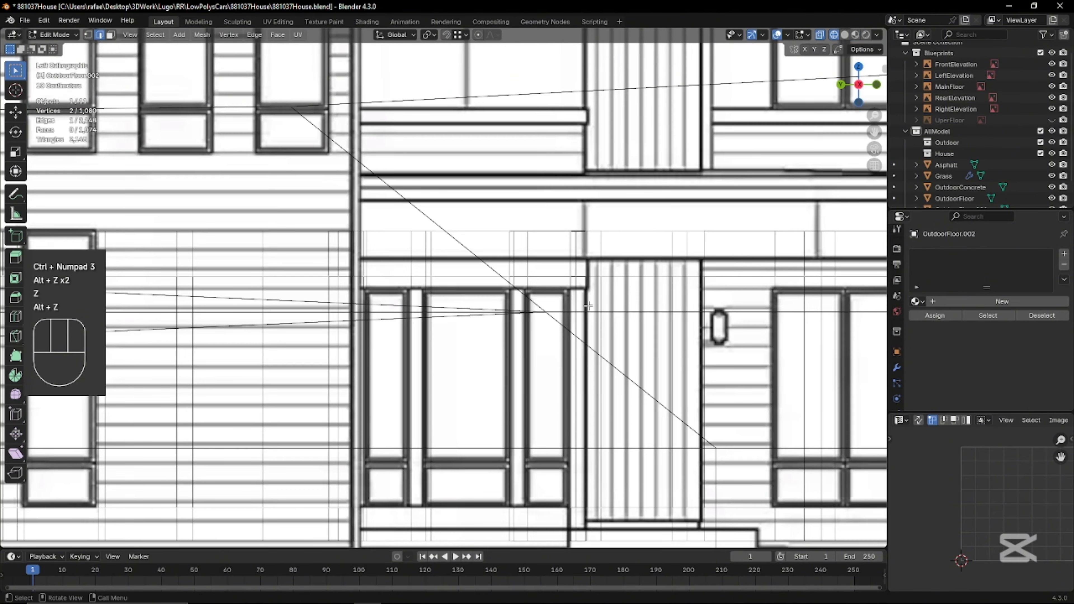
# Move the left elevation blueprint inward along the global X axis so it stands behind the left-side walls
pyautogui.hotkey('alt', 'z')
pyautogui.keyDown('shift'); pyautogui.moveTo(453, 316); pyautogui.dragTo(415, 395, button='middle'); pyautogui.keyUp('shift')
pyautogui.hotkey('alt', 'z')
pyautogui.scroll(-5, 410, 408)
pyautogui.press('Tab')
pyautogui.click(479, 395)
pyautogui.press('g')
pyautogui.press('x')
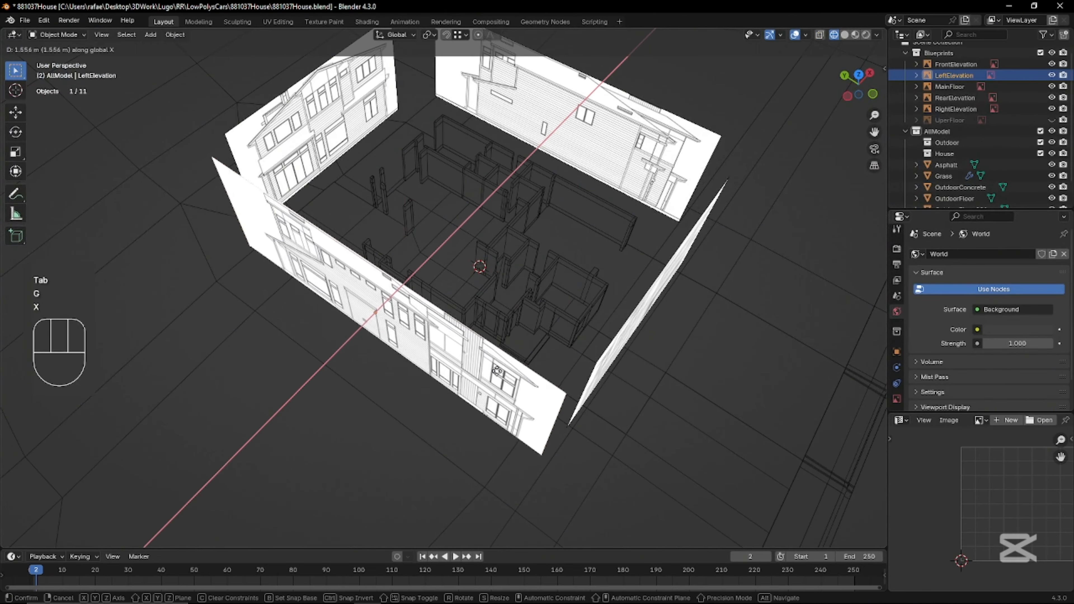
pyautogui.click(551, 341)
pyautogui.scroll(5, 551, 341)
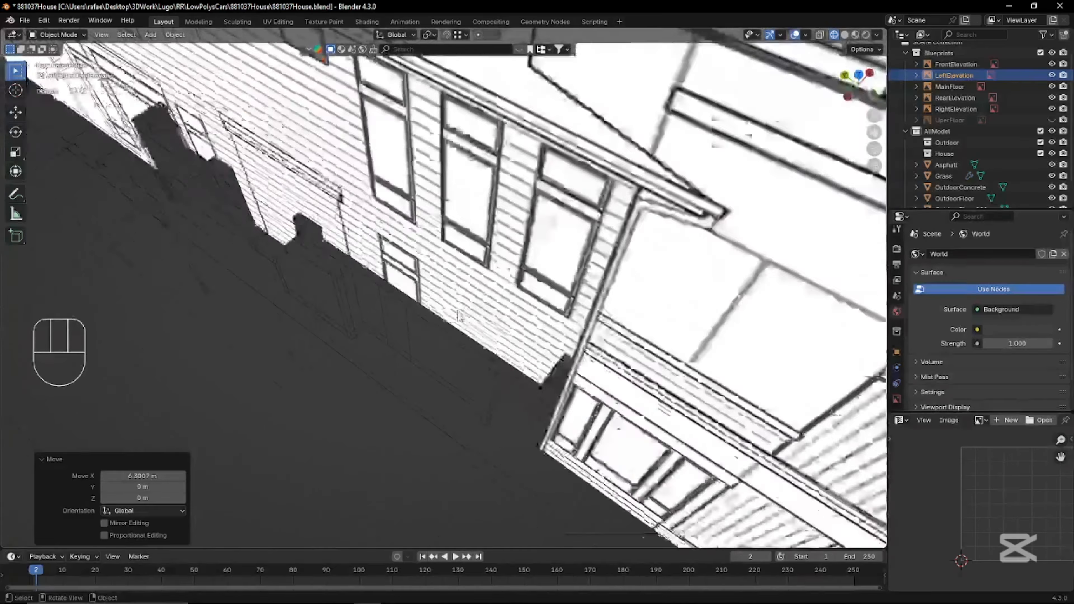
# Select the house wall mesh and hide the Blueprints collection
pyautogui.moveTo(413, 339); pyautogui.dragTo(499, 301, button='middle')
pyautogui.click(446, 327)
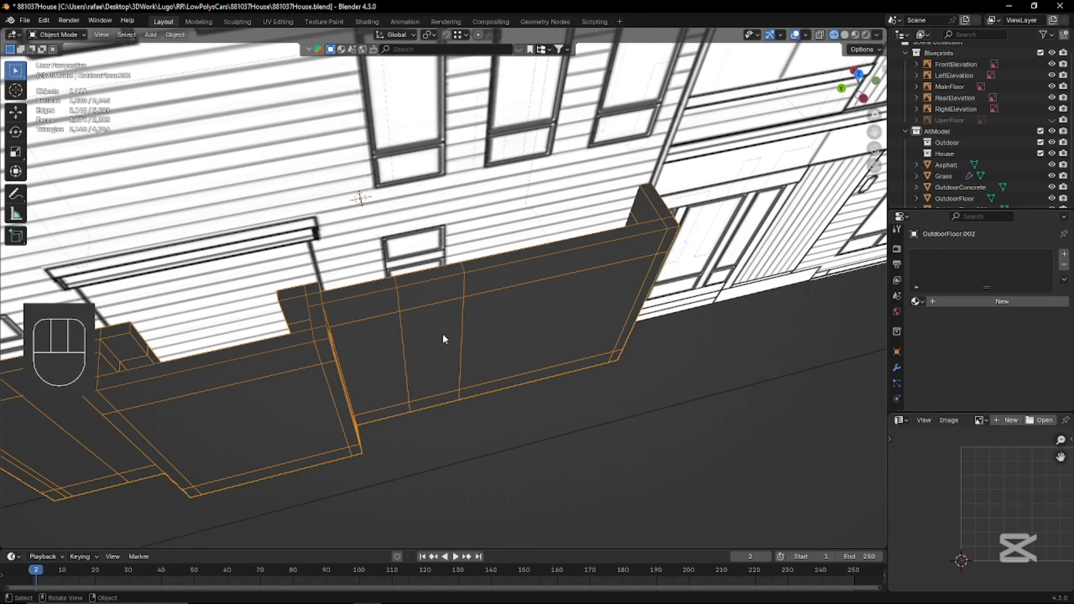
pyautogui.press('ctrl+KP_3')
pyautogui.hotkey('alt', 'z')
pyautogui.hotkey('alt', 'z')
pyautogui.moveTo(443, 334); pyautogui.dragTo(442, 370, button='middle')
pyautogui.press('3')
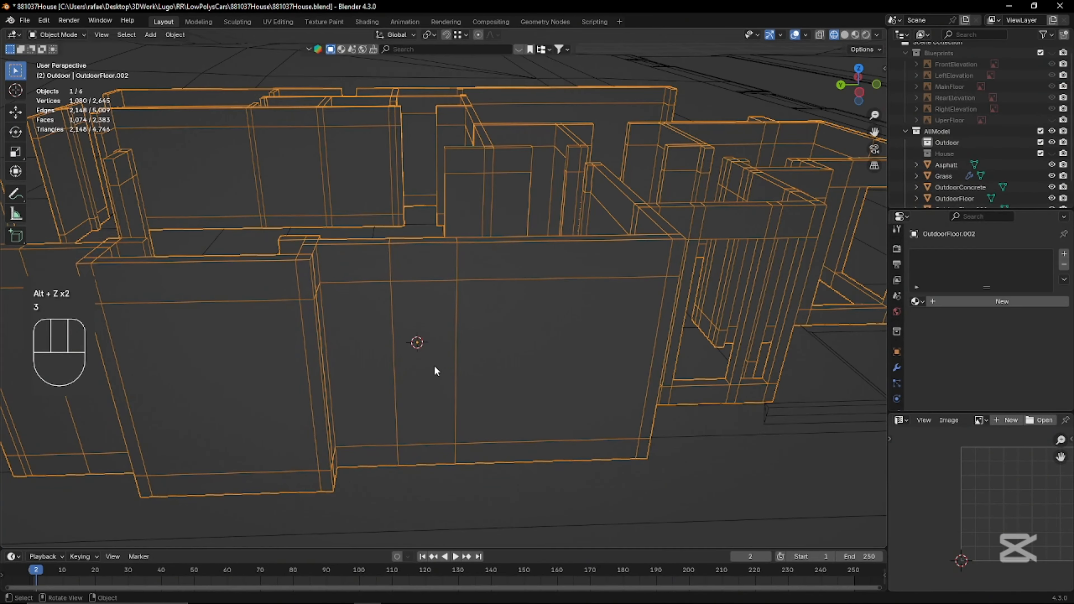
# Extrude the top vertices of all walls and raise them 0.3 m along Z
pyautogui.press('Tab')
pyautogui.press('Tab')
pyautogui.press('Tab')
pyautogui.press('2')
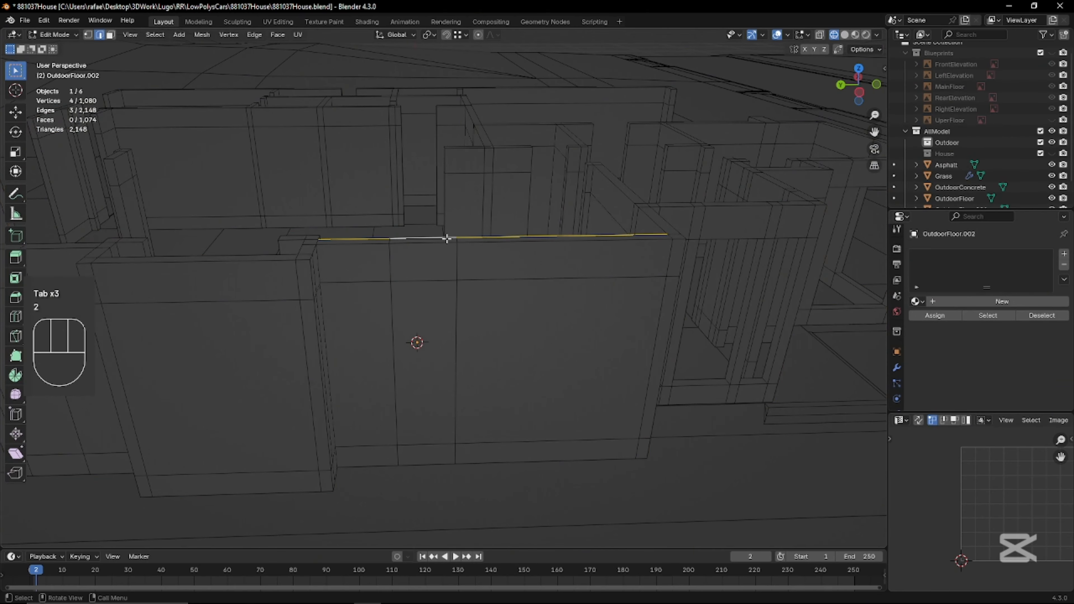
pyautogui.press('KP_1')
pyautogui.scroll(-5, 455, 238)
pyautogui.hotkey('alt', 'z')
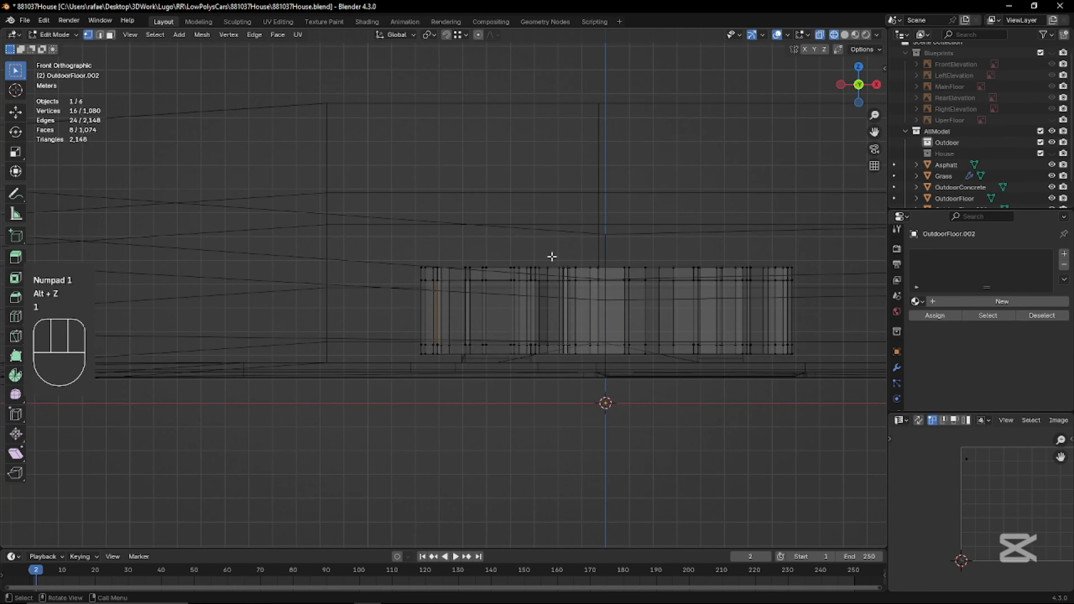
pyautogui.press('1')
pyautogui.moveTo(223, 192); pyautogui.dragTo(832, 275)
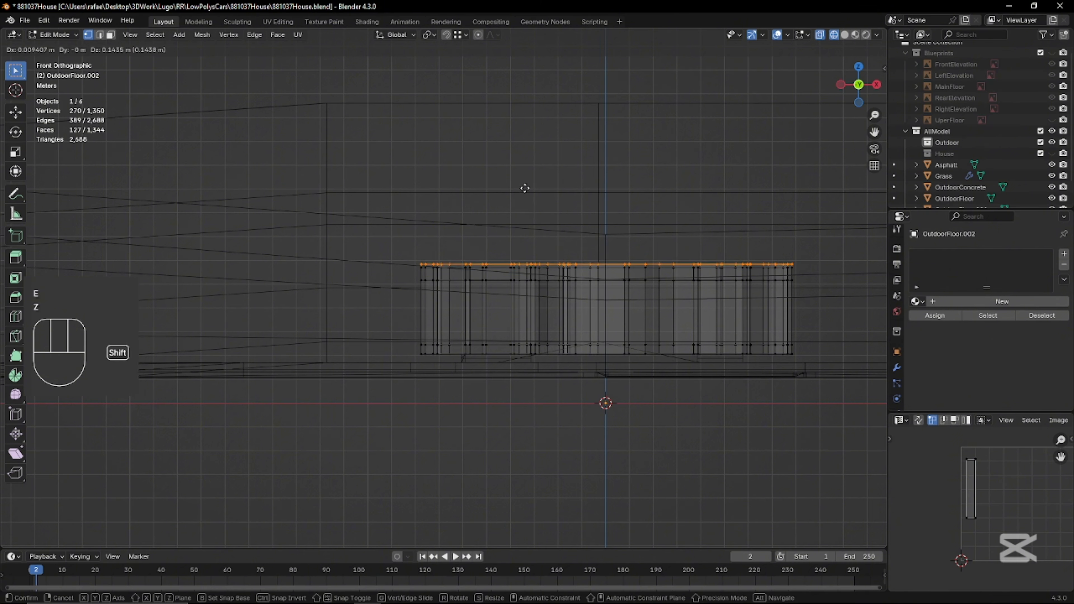
pyautogui.press('Escape')
pyautogui.write('.3')
pyautogui.press('KP_Enter')
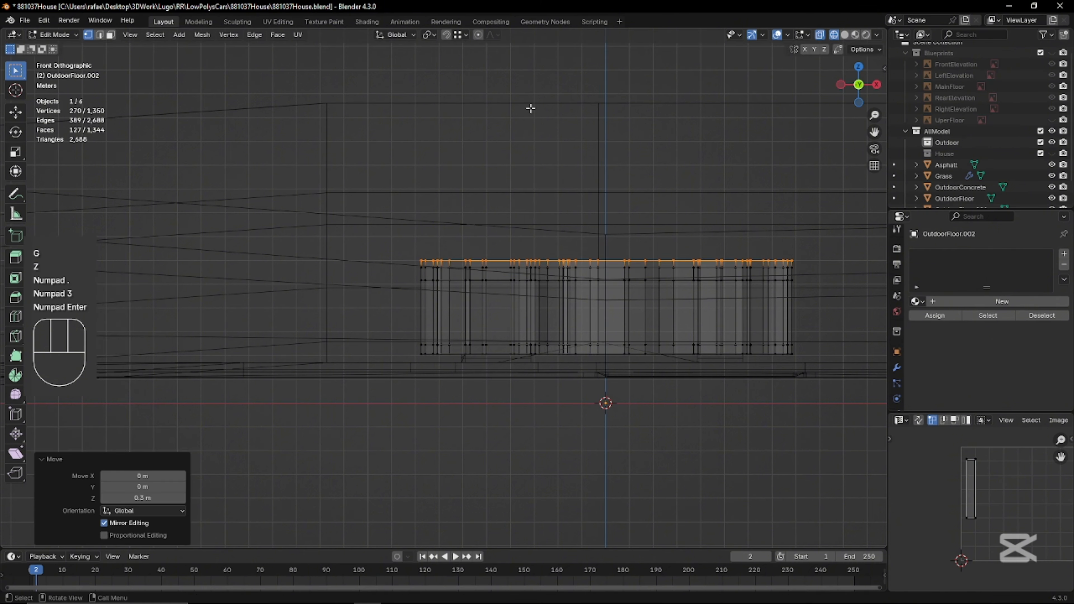
# Display the raised walls with shaded surfaces and show the Blueprints collection again
pyautogui.scroll(4, 446, 283)
pyautogui.moveTo(465, 234); pyautogui.dragTo(513, 293, button='middle')
pyautogui.hotkey('alt', 'z')
pyautogui.press('3')
pyautogui.click(411, 247)
pyautogui.scroll(-4, 427, 307)
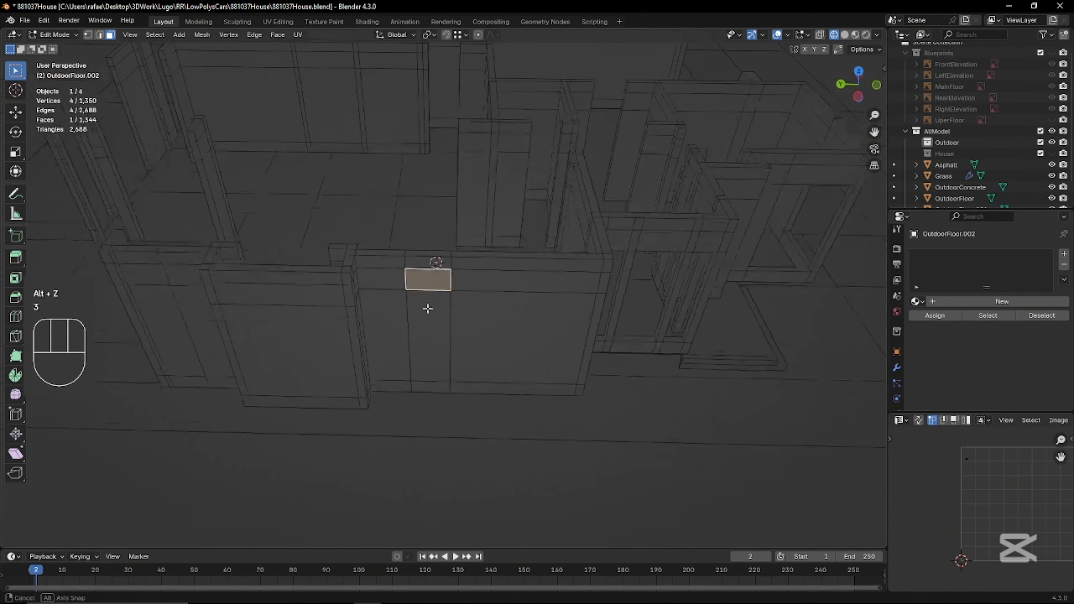
pyautogui.press('KP_Divide')
pyautogui.press('KP_Divide')
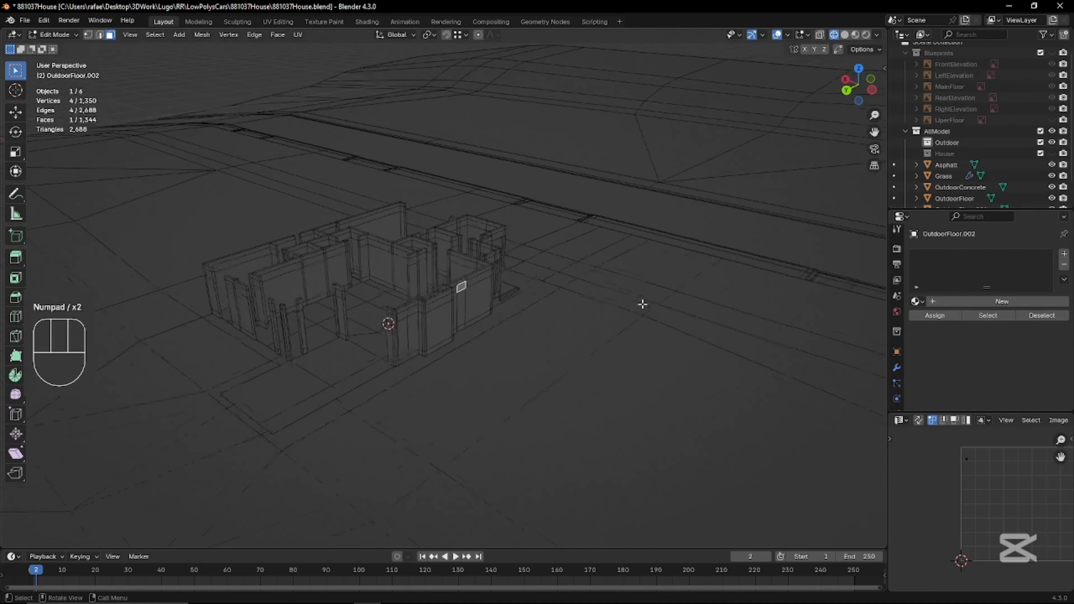
pyautogui.press('z')
pyautogui.press('Tab')
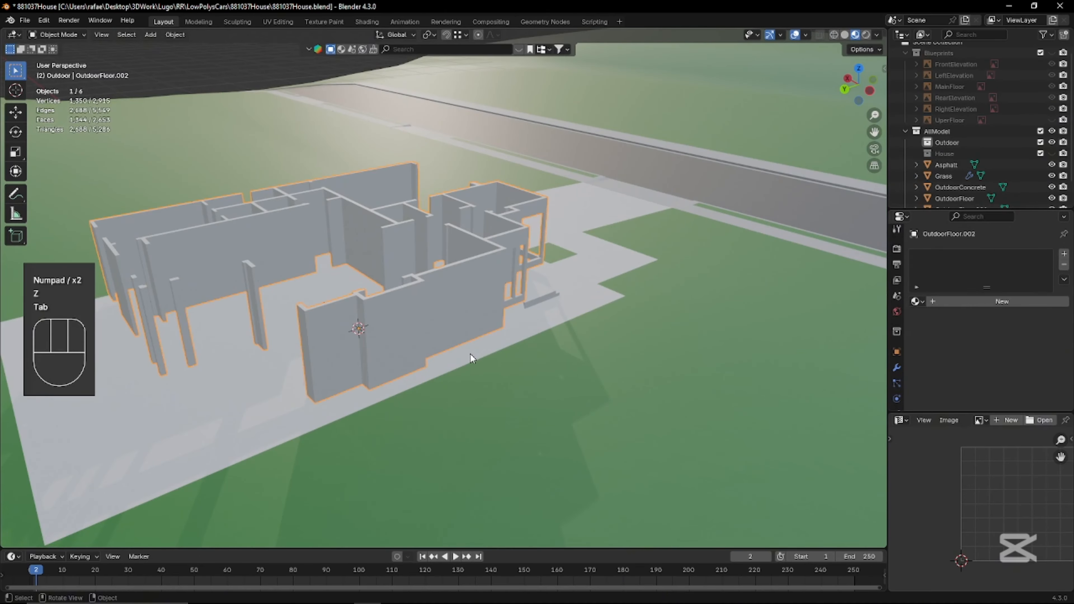
pyautogui.click(1052, 53)
# Delete the outer and inner panel faces of the narrow window in the left-side wall
pyautogui.scroll(4, 452, 300)
pyautogui.moveTo(460, 324); pyautogui.dragTo(422, 472, button='middle')
pyautogui.scroll(4, 424, 338)
pyautogui.press('Tab')
pyautogui.keyDown('shift'); pyautogui.click(424, 341); pyautogui.keyUp('shift')
pyautogui.press('x')
pyautogui.keyDown('shift'); pyautogui.click(427, 244); pyautogui.keyUp('shift')
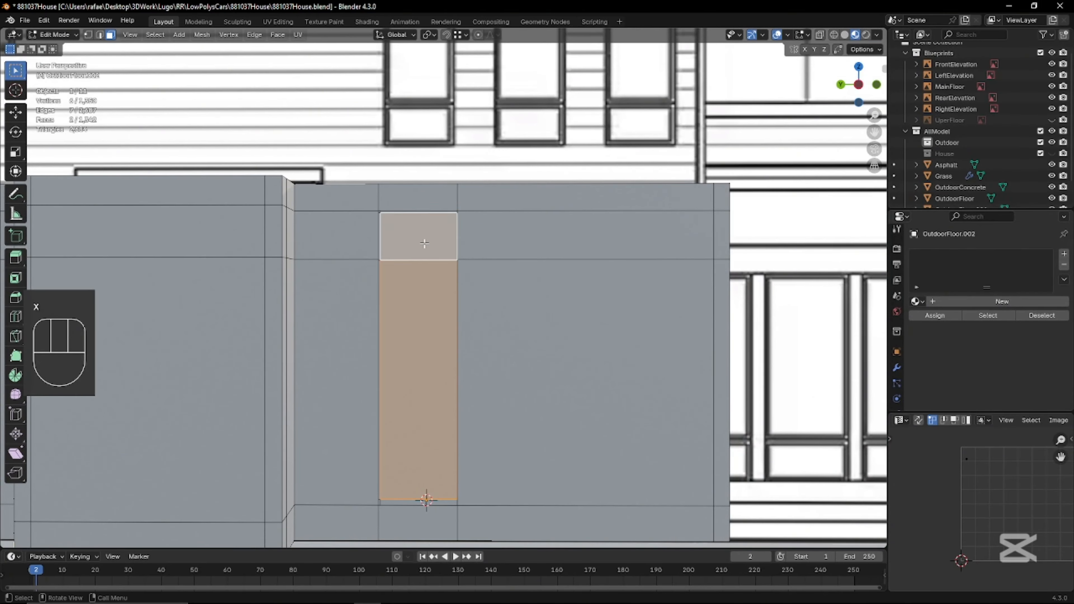
pyautogui.press('x')
pyautogui.click(425, 245)
# Fill the sill, jamb and head faces between both sides of the narrow window opening
pyautogui.moveTo(422, 420); pyautogui.dragTo(441, 413, button='middle')
pyautogui.keyDown('shift'); pyautogui.moveTo(442, 414); pyautogui.dragTo(432, 352, button='middle'); pyautogui.keyUp('shift')
pyautogui.scroll(2, 431, 352)
pyautogui.press('2')
pyautogui.click(428, 409)
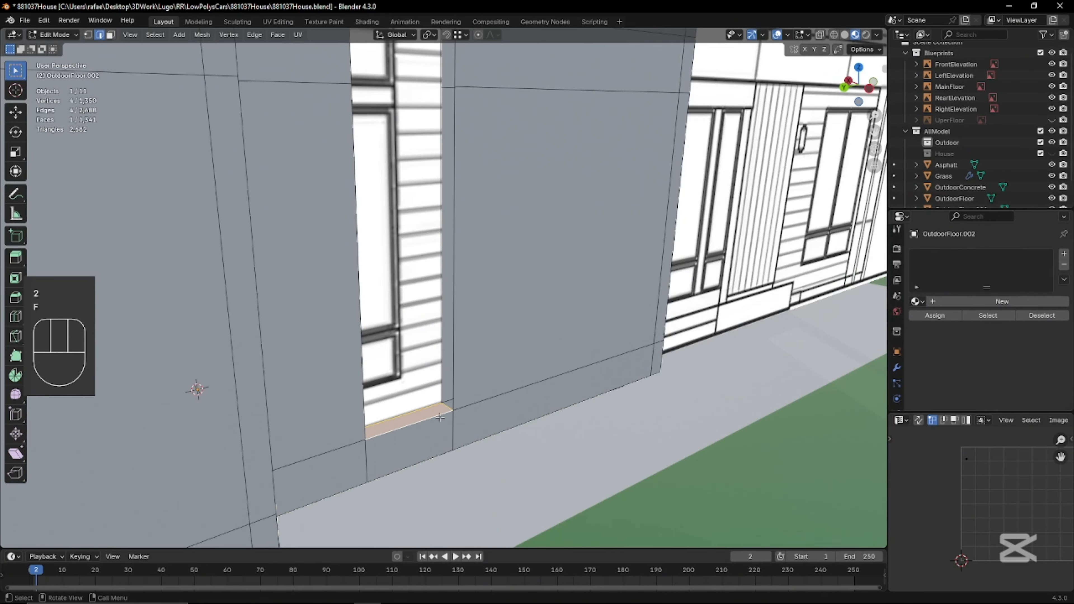
pyautogui.moveTo(446, 415); pyautogui.dragTo(465, 359, button='middle')
pyautogui.press('f')
pyautogui.press('f')
pyautogui.press('f')
pyautogui.press('f')
pyautogui.press('f')
pyautogui.scroll(-2, 1061, 180)
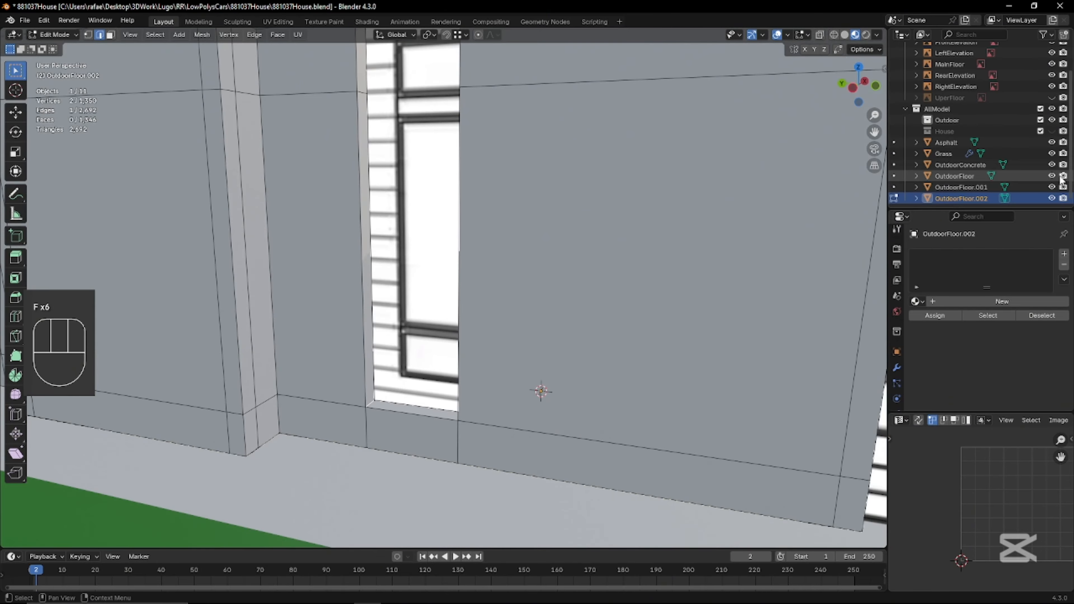
# Hide the grass and delete the outer and inner panel faces of the narrow window at the left wall's end corner
pyautogui.click(1051, 153)
pyautogui.scroll(-3, 491, 324)
pyautogui.moveTo(492, 324); pyautogui.dragTo(456, 319, button='middle')
pyautogui.scroll(2, 503, 361)
pyautogui.keyDown('shift'); pyautogui.click(464, 264); pyautogui.keyUp('shift')
pyautogui.press('x')
pyautogui.click(457, 314)
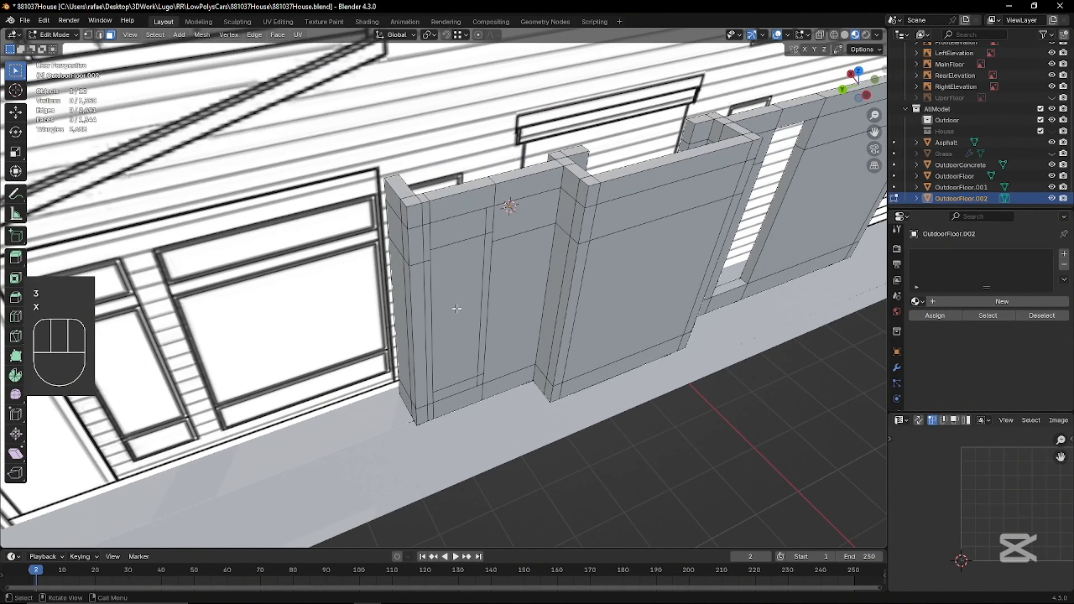
pyautogui.scroll(1, 458, 307)
pyautogui.click(462, 288)
pyautogui.keyDown('shift'); pyautogui.click(470, 206); pyautogui.keyUp('shift')
pyautogui.click(470, 214)
# Fill the sill, jamb and head faces of the opening beside the end corner
pyautogui.press('2')
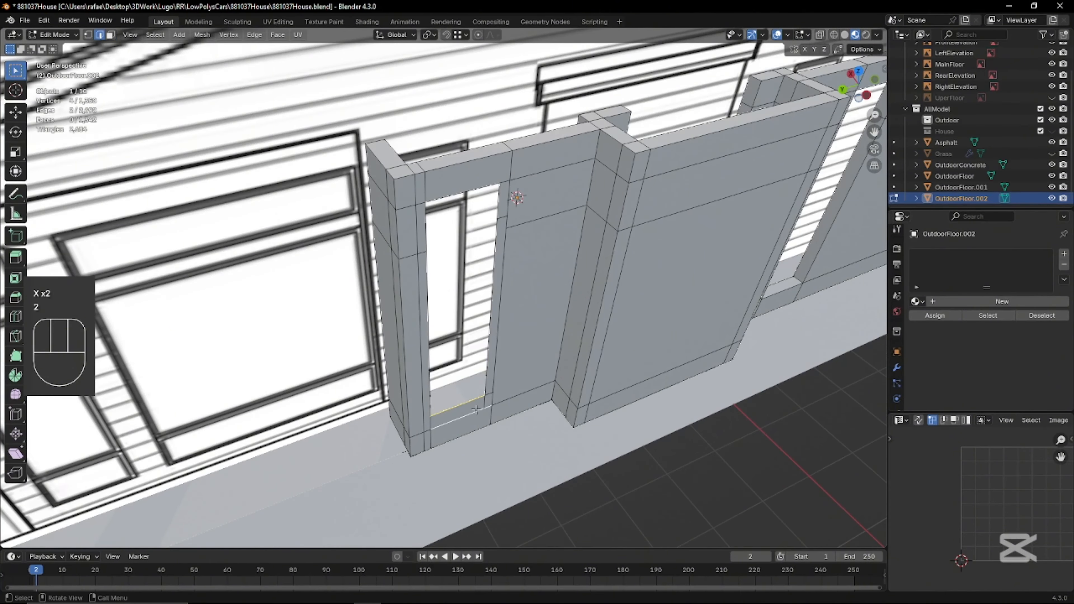
pyautogui.press('f')
pyautogui.press('f')
pyautogui.moveTo(487, 403); pyautogui.dragTo(397, 363, button='middle')
pyautogui.keyDown('shift'); pyautogui.moveTo(398, 363); pyautogui.dragTo(486, 381, button='middle'); pyautogui.keyUp('shift')
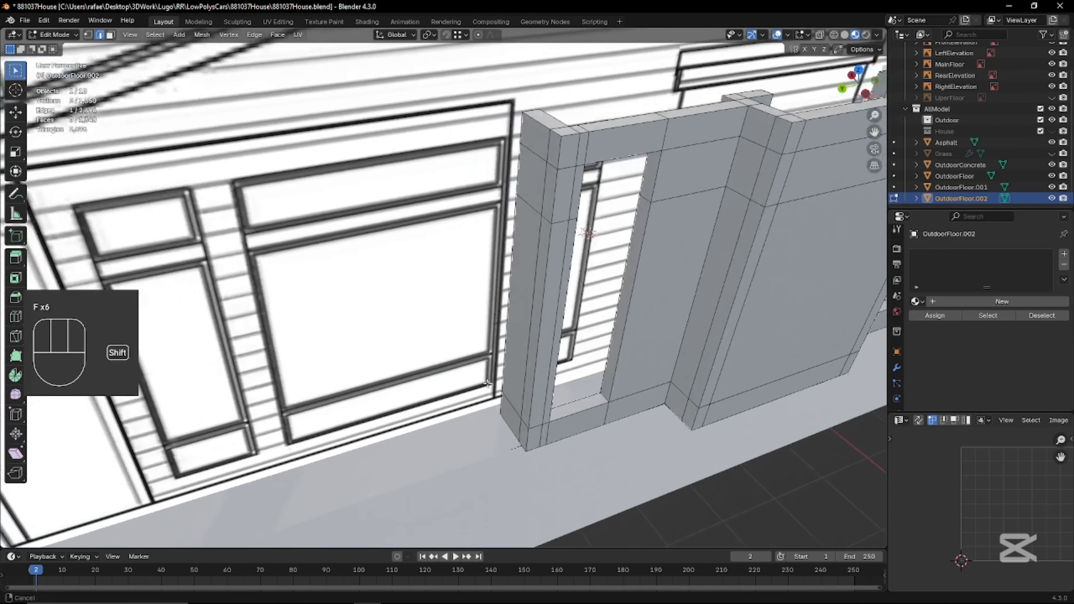
# Move the left elevation blueprint further inward along X until it stands behind the freestanding wall posts
pyautogui.scroll(-3, 440, 364)
pyautogui.moveTo(368, 334); pyautogui.dragTo(425, 358, button='middle')
pyautogui.scroll(-2, 424, 358)
pyautogui.press('Tab')
pyautogui.click(427, 362)
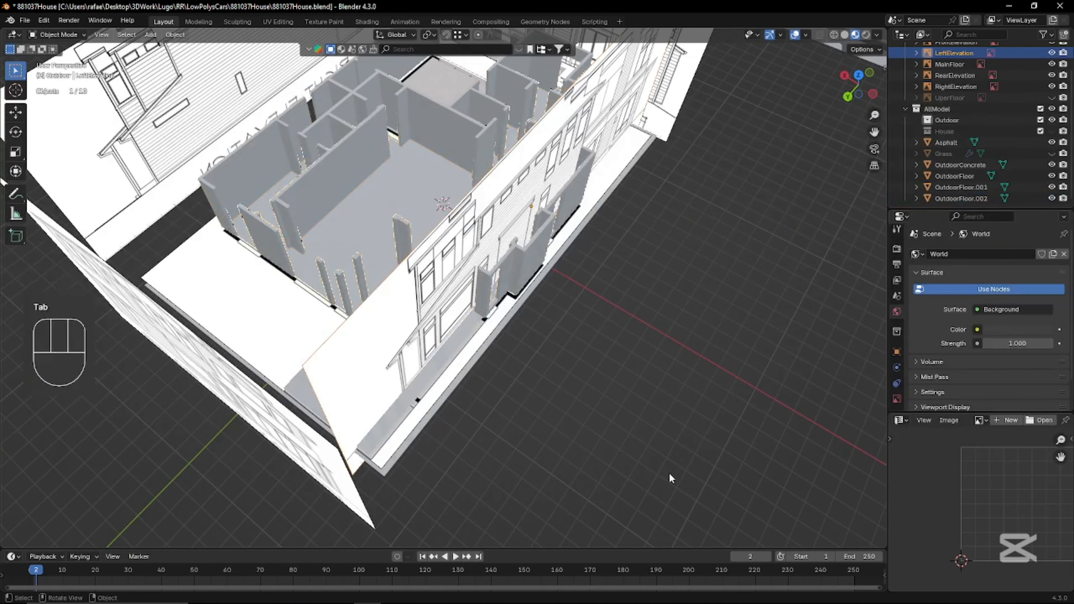
pyautogui.press('g')
pyautogui.press('x')
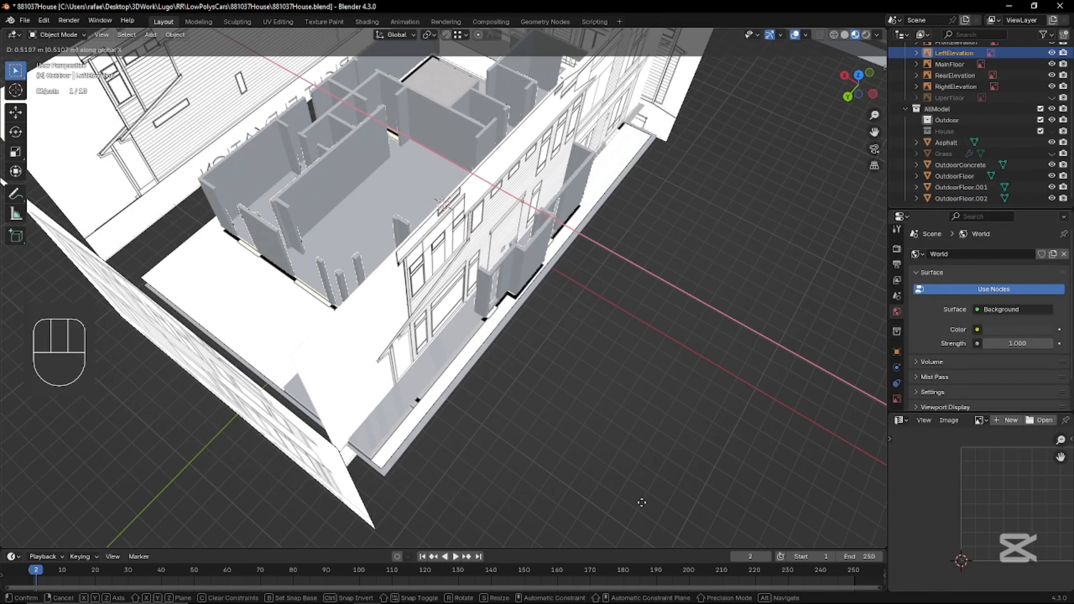
pyautogui.click(639, 501)
pyautogui.moveTo(522, 395); pyautogui.dragTo(575, 395, button='middle')
pyautogui.scroll(2, 574, 395)
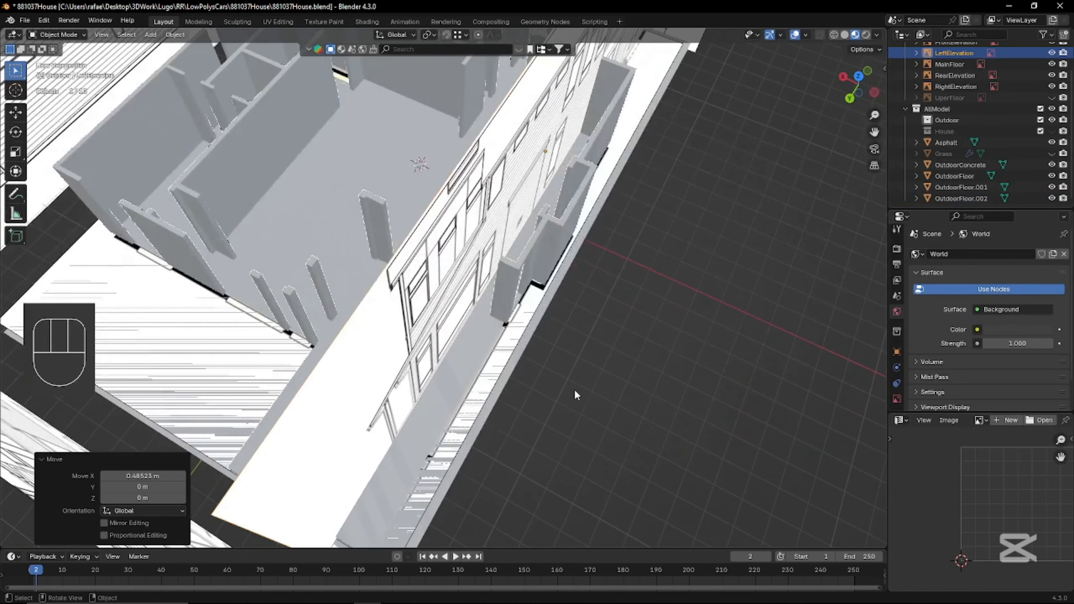
pyautogui.press('g')
pyautogui.press('Escape')
pyautogui.press('g')
pyautogui.press('x')
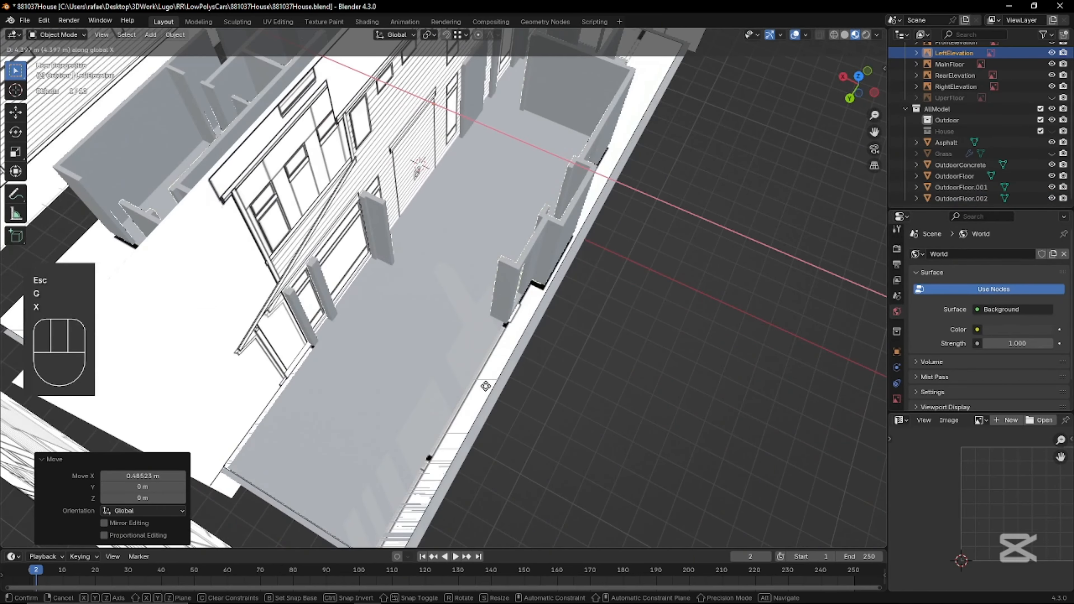
pyautogui.click(483, 386)
# Delete the facing side faces near the tops of the freestanding wall posts
pyautogui.keyDown('shift'); pyautogui.moveTo(322, 284); pyautogui.dragTo(427, 310, button='middle'); pyautogui.keyUp('shift')
pyautogui.scroll(4, 427, 310)
pyautogui.moveTo(477, 344); pyautogui.dragTo(451, 307, button='middle')
pyautogui.click(403, 254)
pyautogui.press('Tab')
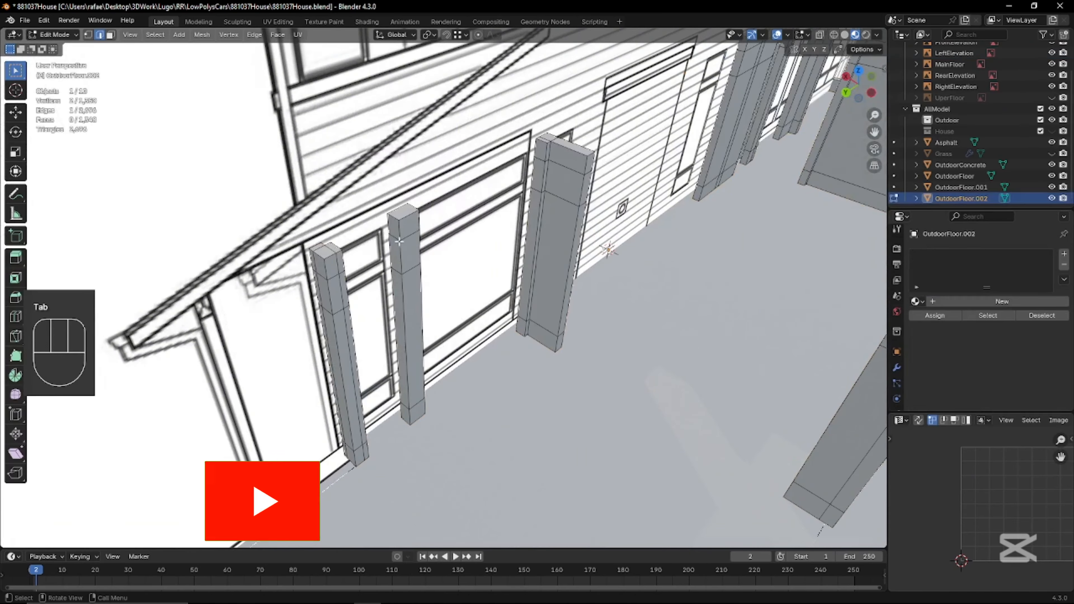
pyautogui.scroll(1, 403, 254)
pyautogui.press('3')
pyautogui.click(378, 209)
pyautogui.scroll(3, 378, 209)
pyautogui.moveTo(378, 209); pyautogui.dragTo(351, 224, button='middle')
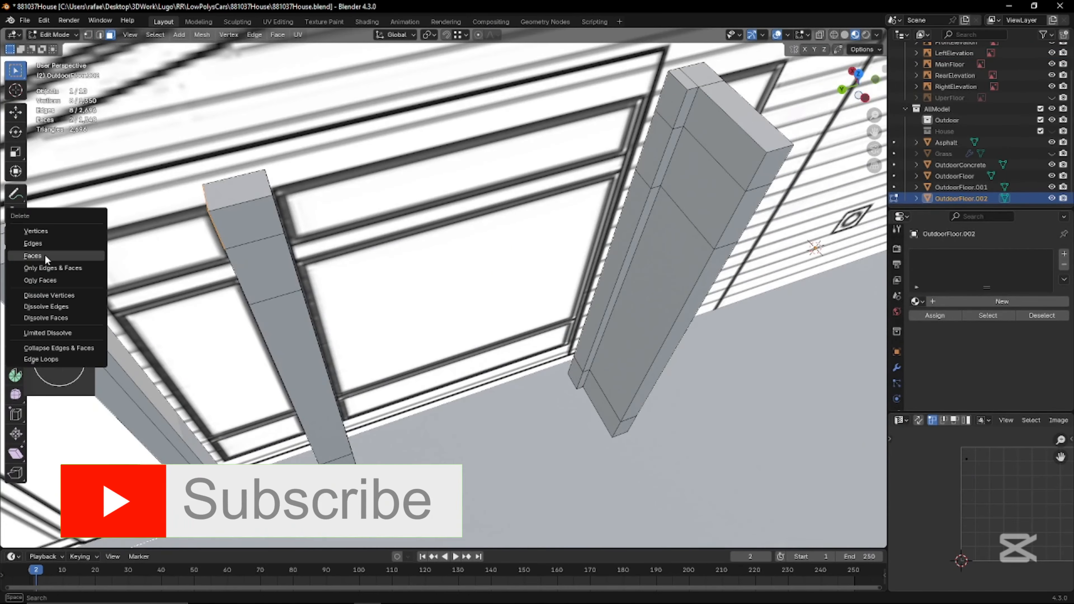
pyautogui.click(46, 256)
# Fill faces between the upper edges of the posts to form the wall band above the openings
pyautogui.keyDown('shift'); pyautogui.moveTo(203, 248); pyautogui.dragTo(385, 288, button='middle'); pyautogui.keyUp('shift')
pyautogui.scroll(3, 406, 285)
pyautogui.press('2')
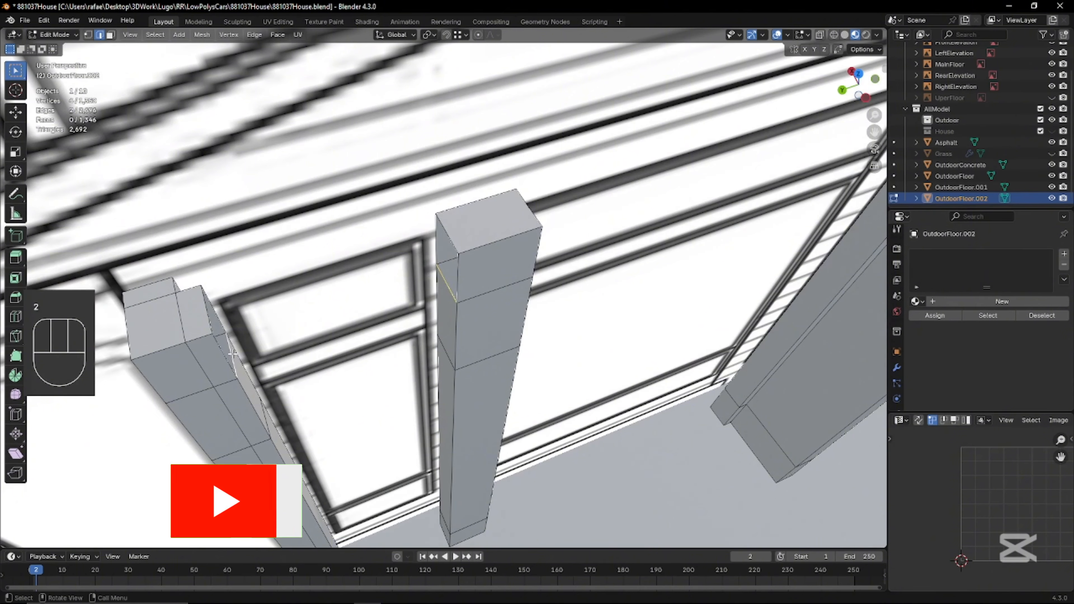
pyautogui.moveTo(327, 322); pyautogui.dragTo(492, 240, button='middle')
pyautogui.keyDown('shift'); pyautogui.moveTo(491, 186); pyautogui.dragTo(638, 350, button='middle'); pyautogui.keyUp('shift')
pyautogui.scroll(-2, 373, 229)
pyautogui.click(712, 233)
pyautogui.press('2')
pyautogui.keyDown('shift'); pyautogui.click(382, 290); pyautogui.keyUp('shift')
pyautogui.press('f')
# Move the left elevation blueprint back along the global X axis, clear of the house walls
pyautogui.scroll(-5, 404, 303)
pyautogui.scroll(-5, 468, 320)
pyautogui.press('Tab')
pyautogui.click(528, 275)
pyautogui.scroll(-1, 695, 421)
pyautogui.press('g')
pyautogui.press('x')
pyautogui.click(840, 518)
pyautogui.scroll(2, 513, 315)
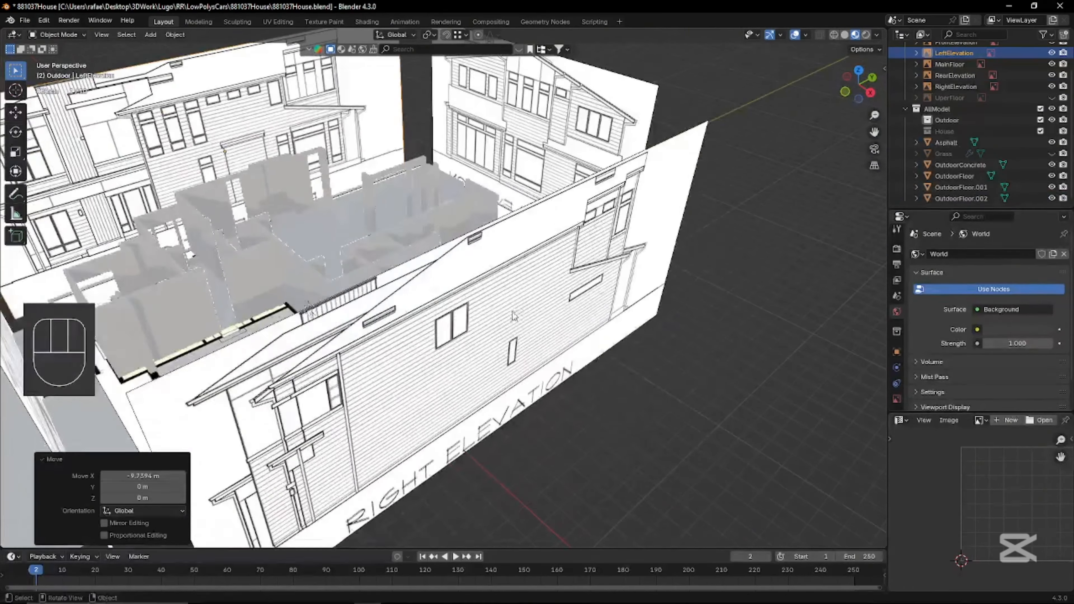
# Move the right elevation blueprint inward along X so it stands behind the right-side wall
pyautogui.click(513, 315)
pyautogui.moveTo(513, 314); pyautogui.dragTo(672, 443, button='middle')
pyautogui.press('g')
pyautogui.press('x')
pyautogui.click(518, 402)
pyautogui.scroll(2, 499, 360)
pyautogui.moveTo(486, 339)
pyautogui.mouseDown(button='middle')
pyautogui.moveTo(468, 322)
pyautogui.moveTo(377, 315)
pyautogui.moveTo(470, 339)
pyautogui.mouseUp(button='middle')
# Compare the gap in the right-side wall with the right elevation's narrow window in X-ray wireframe
pyautogui.click(377, 316)
pyautogui.press('Tab')
pyautogui.moveTo(470, 339)
pyautogui.mouseDown(button='middle')
pyautogui.moveTo(470, 393)
pyautogui.moveTo(470, 338)
pyautogui.mouseUp(button='middle')
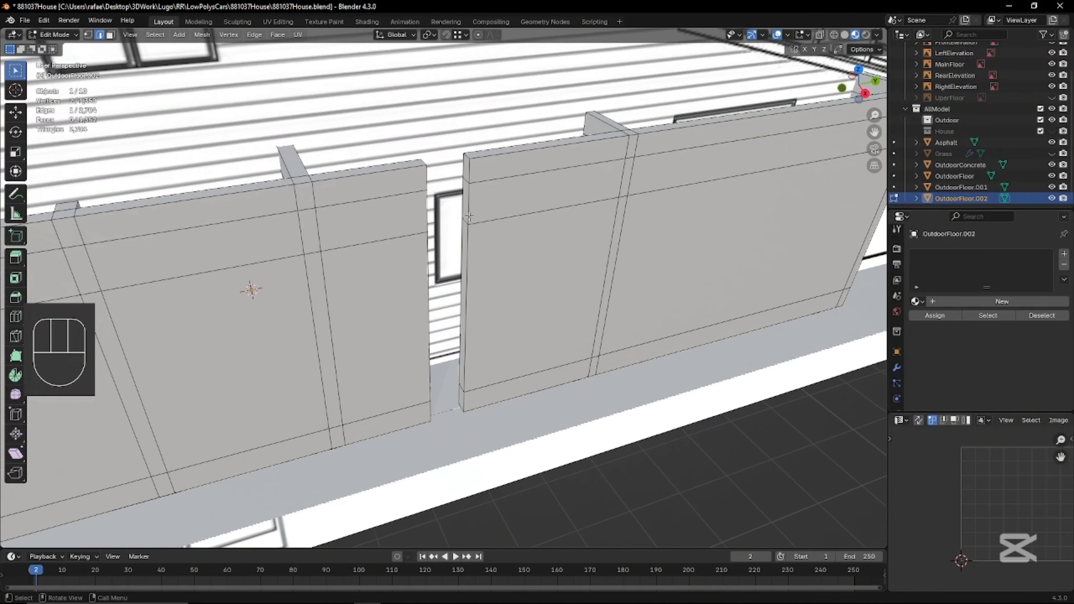
pyautogui.press('KP_3')
pyautogui.hotkey('alt', 'z')
pyautogui.press('z')
pyautogui.hotkey('alt', 'z')
pyautogui.hotkey('alt', 'z')
# Delete the facing end faces at the top of the narrow gap in the right-side wall
pyautogui.keyDown('shift'); pyautogui.moveTo(436, 127); pyautogui.dragTo(470, 178, button='middle'); pyautogui.keyUp('shift')
pyautogui.moveTo(470, 178)
pyautogui.mouseDown(button='middle')
pyautogui.moveTo(493, 204)
pyautogui.moveTo(461, 315)
pyautogui.moveTo(291, 409)
pyautogui.mouseUp(button='middle')
pyautogui.press('2')
pyautogui.keyDown('shift'); pyautogui.moveTo(280, 363); pyautogui.dragTo(322, 420, button='middle'); pyautogui.keyUp('shift')
pyautogui.press('x')
pyautogui.click(557, 388)
# Fill the top, side and underside faces of the header across the narrow gap
pyautogui.press('2')
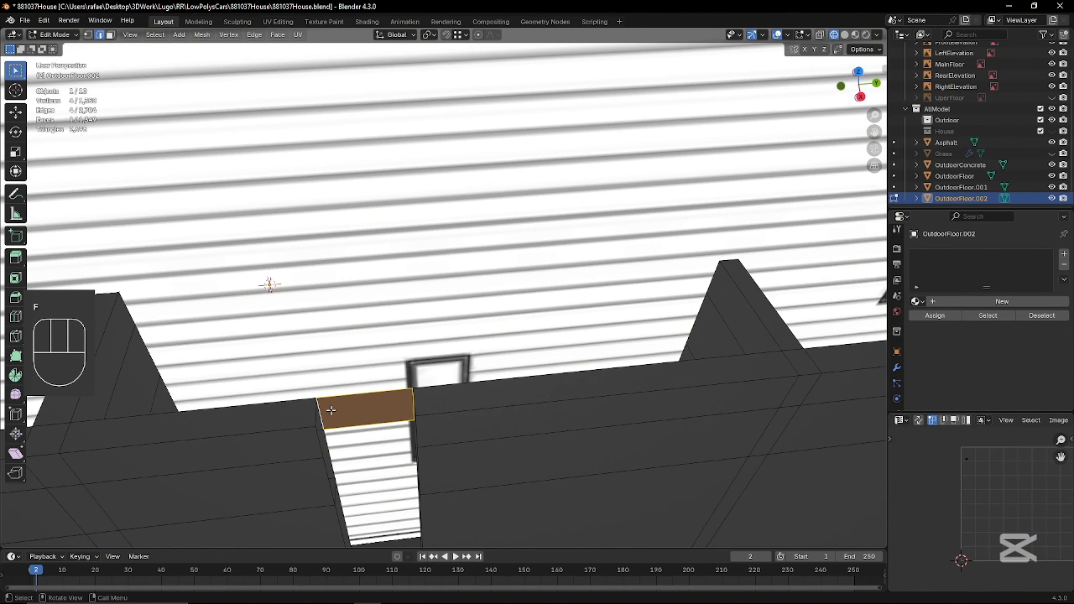
pyautogui.press('f')
pyautogui.press('f')
pyautogui.moveTo(356, 451); pyautogui.dragTo(364, 427, button='middle')
pyautogui.hotkey('alt', 'z')
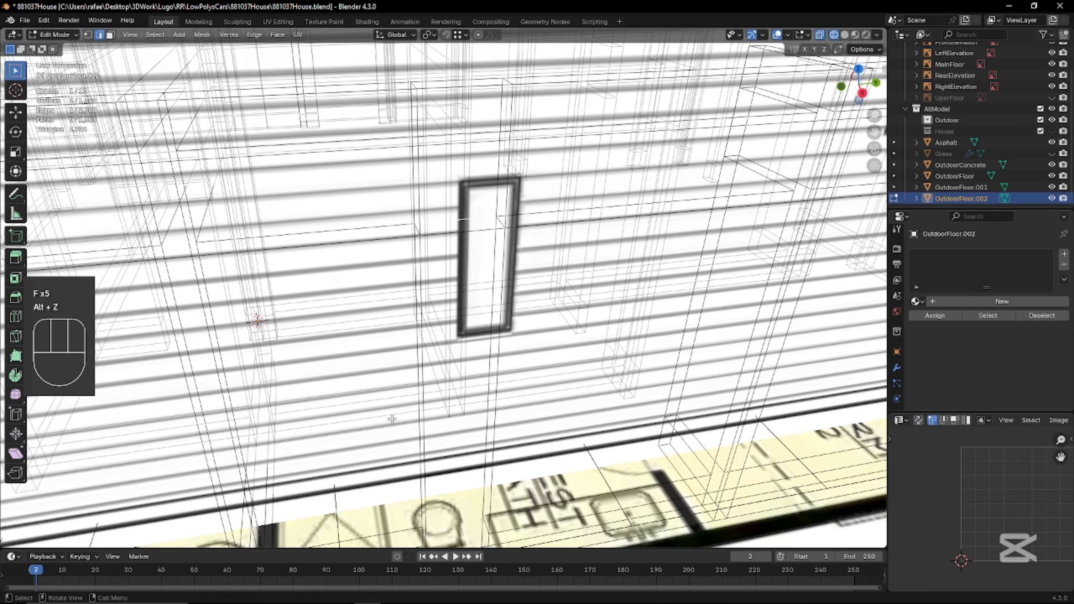
pyautogui.press('f')
pyautogui.hotkey('alt', 'z')
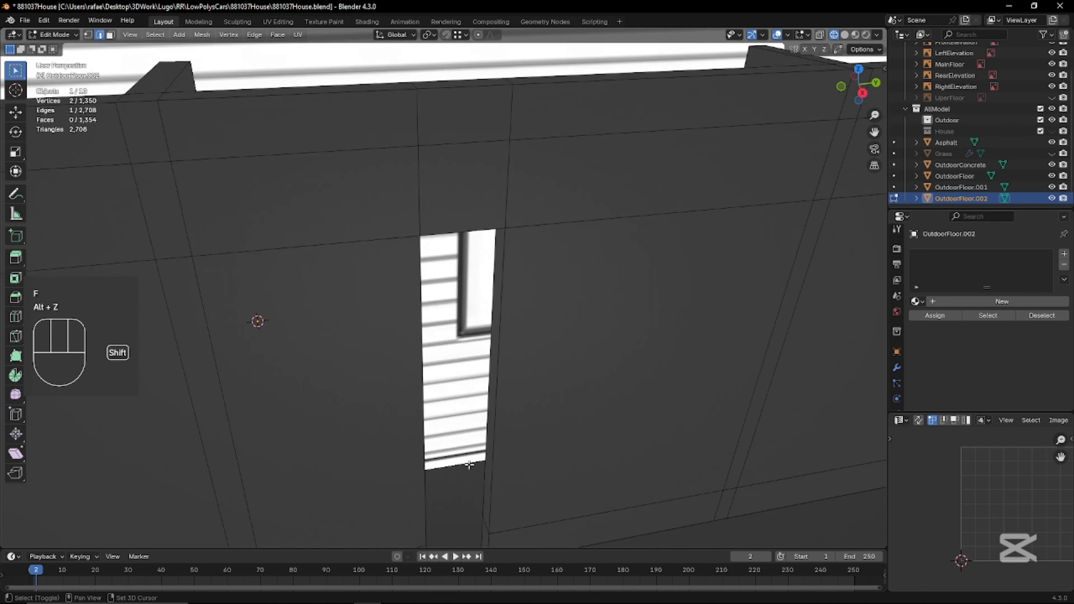
# Delete the end faces at the foot of the gap and fill faces across it to form the sill
pyautogui.scroll(1, 496, 297)
pyautogui.keyDown('shift'); pyautogui.moveTo(468, 466); pyautogui.dragTo(374, 438, button='middle'); pyautogui.keyUp('shift')
pyautogui.click(547, 400)
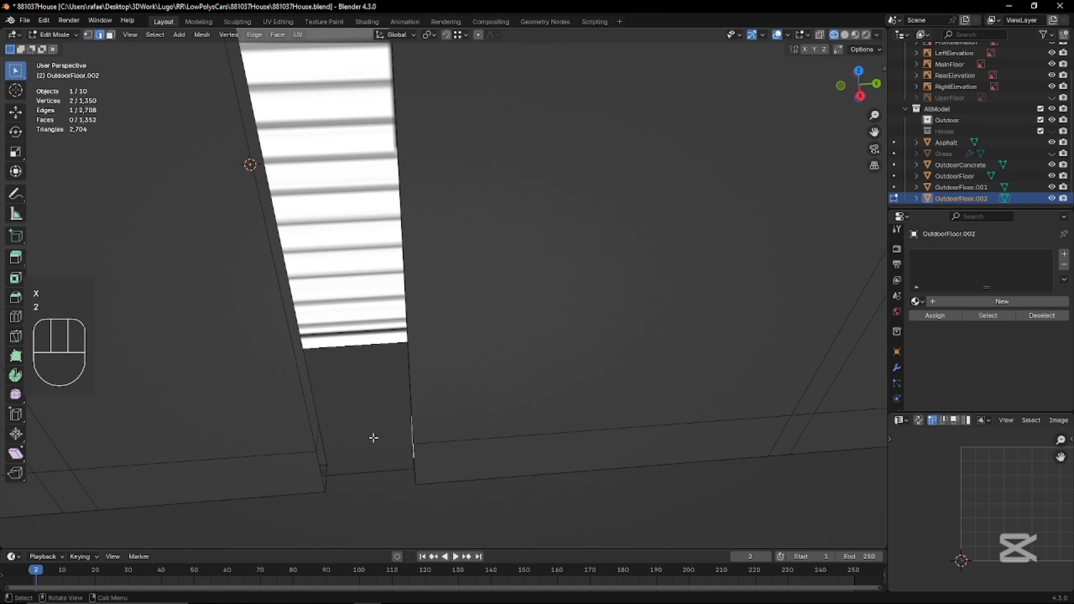
pyautogui.press('f')
pyautogui.press('f')
pyautogui.scroll(-12, 369, 446)
pyautogui.hotkey('alt', 'z')
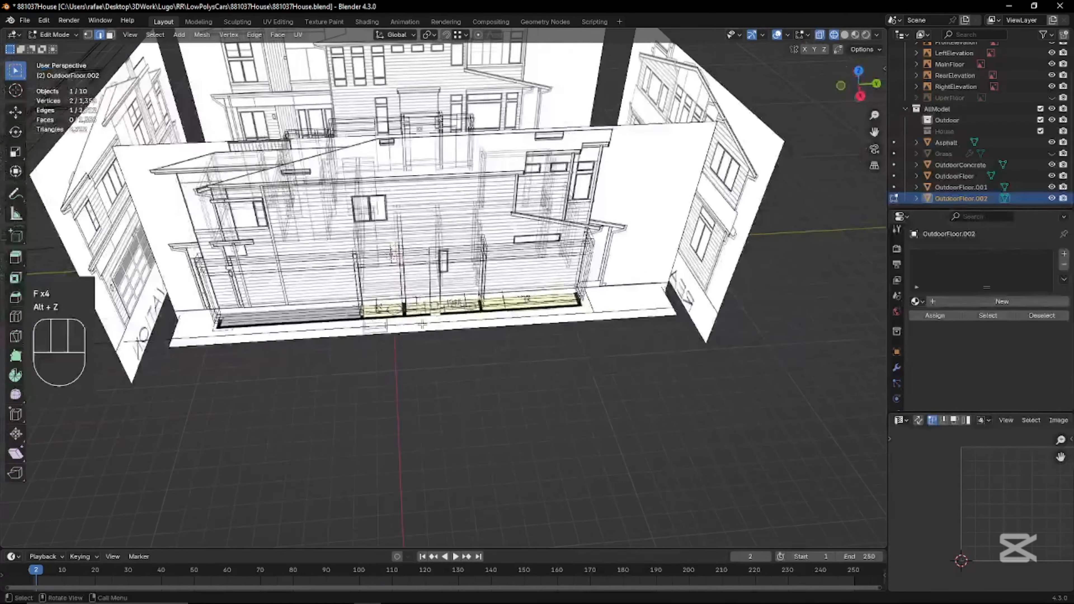
# Compare the right-side wall with the right elevation's wide, high window near the porch roof in X-ray
pyautogui.hotkey('alt', 'z')
pyautogui.moveTo(465, 304); pyautogui.dragTo(412, 348, button='middle')
pyautogui.scroll(3, 412, 348)
pyautogui.moveTo(444, 340); pyautogui.dragTo(447, 292, button='middle')
pyautogui.press('ctrl+KP_3')
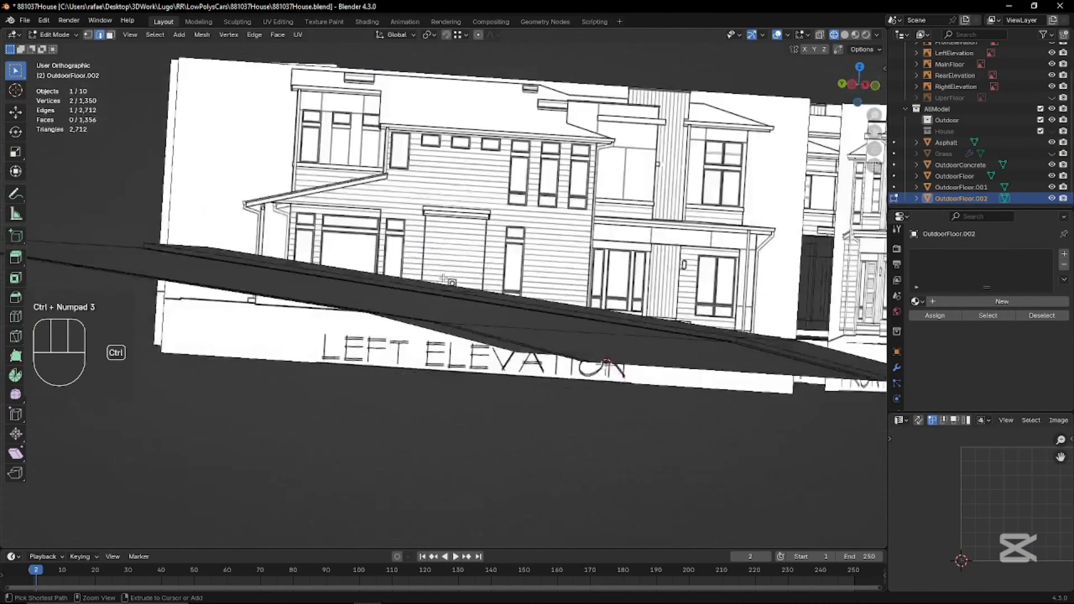
pyautogui.press('KP_1')
pyautogui.hotkey('alt', 'z')
pyautogui.press('KP_3')
pyautogui.hotkey('alt', 'z')
pyautogui.scroll(2, 442, 278)
pyautogui.hotkey('alt', 'z')
pyautogui.scroll(1, 441, 240)
pyautogui.keyDown('shift'); pyautogui.moveTo(442, 240); pyautogui.dragTo(464, 275, button='middle'); pyautogui.keyUp('shift')
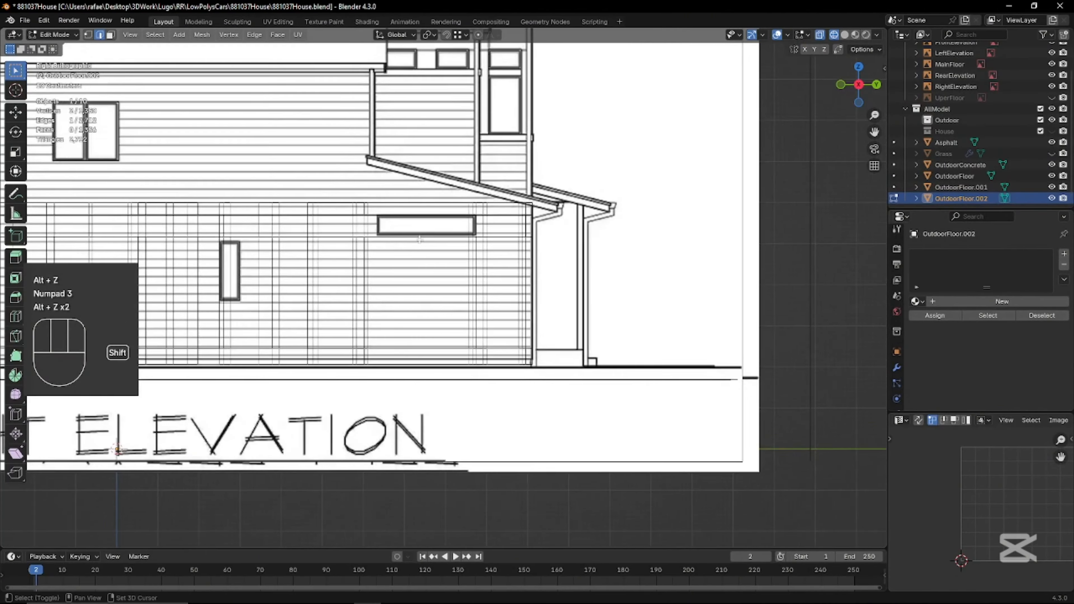
# Add a vertical loop cut to the right-side wall and slide it to one end of the right elevation's wide, high window
pyautogui.scroll(2, 463, 275)
pyautogui.hotkey('alt', 'z')
pyautogui.click(406, 221)
pyautogui.hotkey('ctrl', 'r')
pyautogui.click(389, 217)
pyautogui.rightClick(388, 217)
pyautogui.hotkey('alt', 'z')
pyautogui.press('g')
pyautogui.press('g')
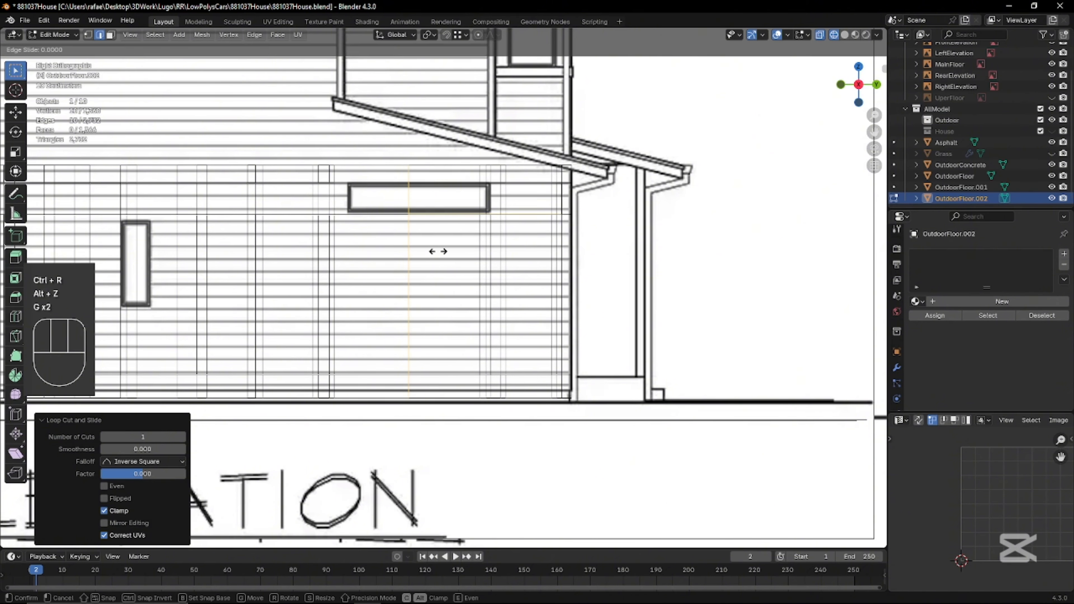
pyautogui.click(378, 265)
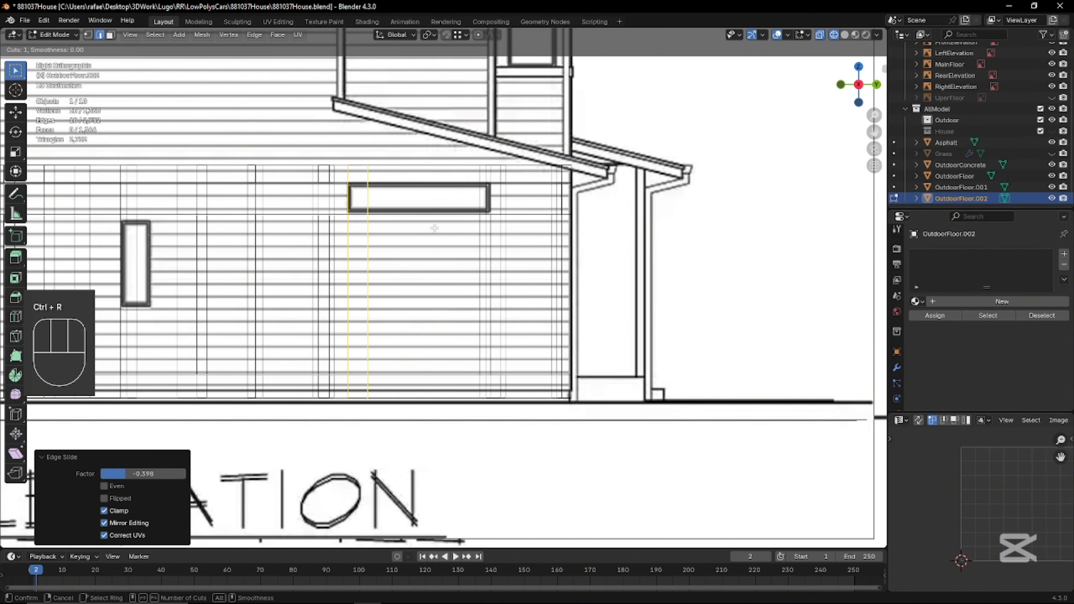
# Try to add a second vertical loop cut in the right-side wall beside the wide window, then undo it
pyautogui.click(562, 255)
pyautogui.hotkey('alt', 'z')
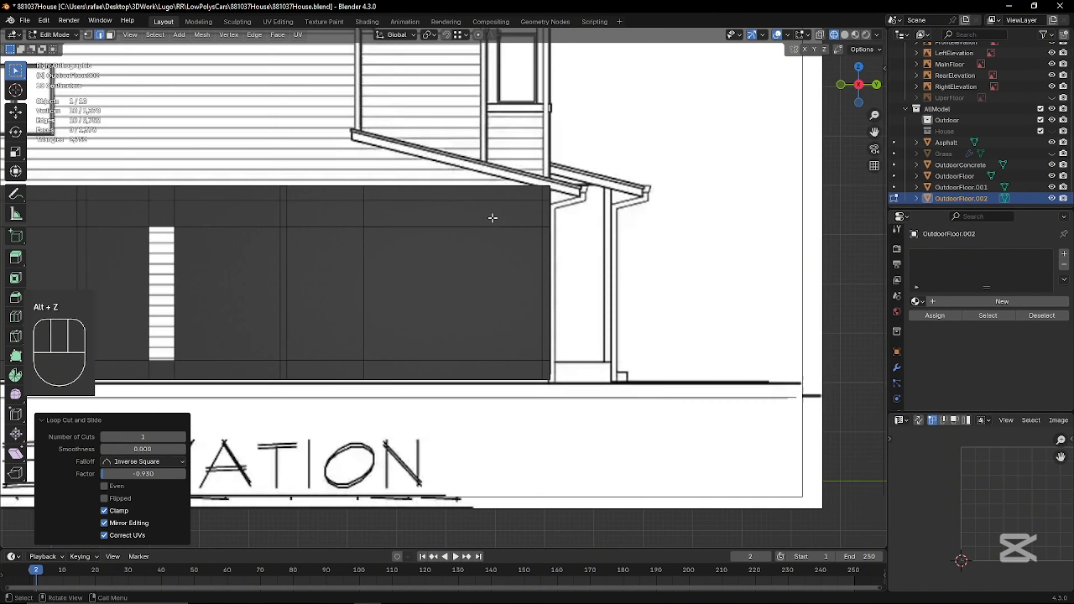
pyautogui.hotkey('ctrl', 'z')
pyautogui.moveTo(475, 233); pyautogui.dragTo(522, 326, button='middle')
pyautogui.hotkey('ctrl', 'z')
# Slide the second vertical edge loop to the wide window's porch-side end on the right elevation
pyautogui.press('ctrl+KP_3')
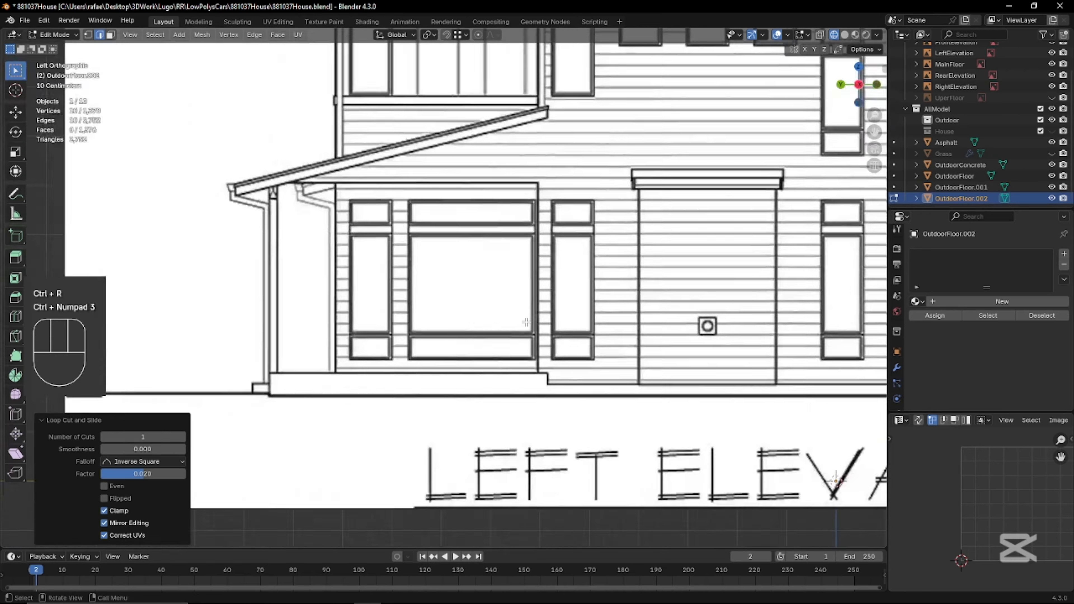
pyautogui.press('KP_3')
pyautogui.hotkey('alt', 'z')
pyautogui.press('g')
pyautogui.click(564, 281)
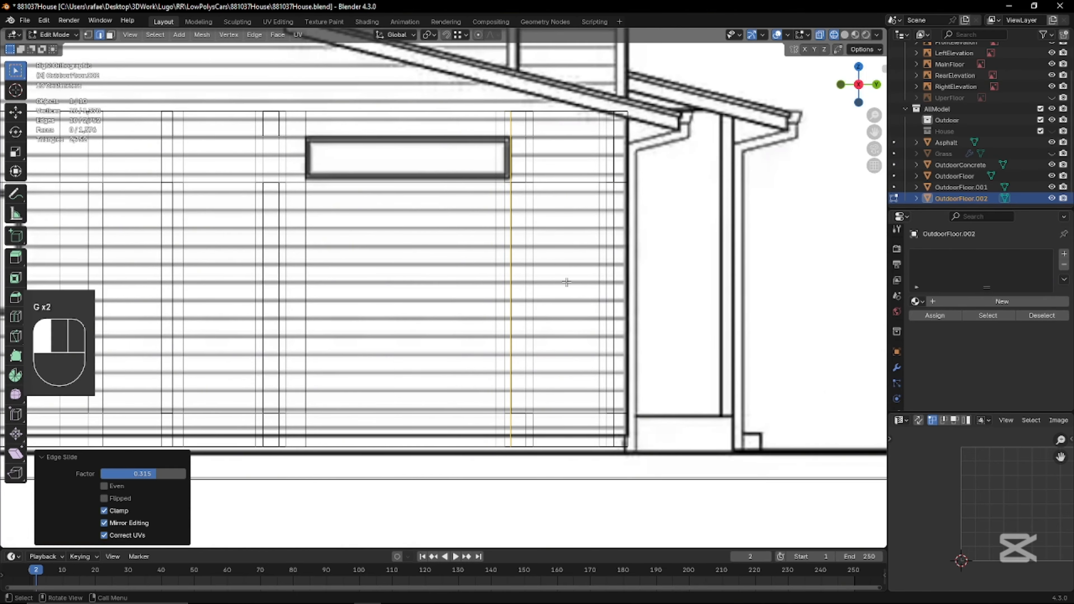
# Delete the wall faces inside the wide window outline and fill the opening's exposed edges with faces
pyautogui.hotkey('alt', 'z')
pyautogui.moveTo(563, 283); pyautogui.dragTo(441, 299, button='middle')
pyautogui.press('3')
pyautogui.click(441, 306)
pyautogui.scroll(5, 500, 344)
pyautogui.moveTo(500, 344); pyautogui.dragTo(517, 325, button='middle')
pyautogui.press('2')
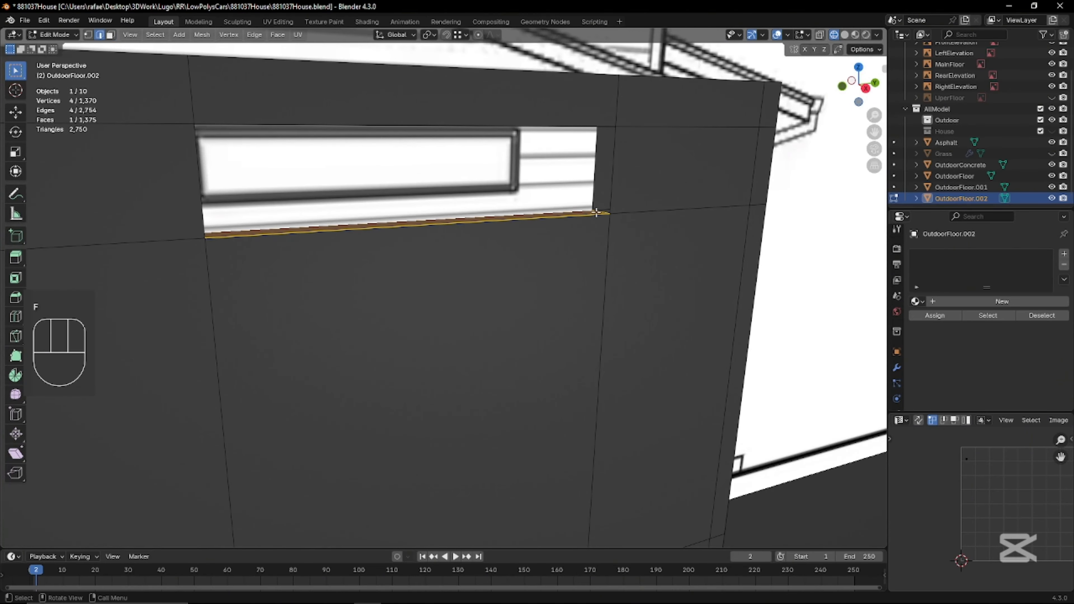
pyautogui.moveTo(480, 218); pyautogui.dragTo(382, 376, button='middle')
pyautogui.scroll(-3, 327, 320)
# Leave mesh editing of the walls, hide the Blueprints collection and display the model in Material Preview shading
pyautogui.press('a')
pyautogui.moveTo(456, 283)
pyautogui.mouseDown(button='middle')
pyautogui.moveTo(547, 384)
pyautogui.moveTo(490, 339)
pyautogui.moveTo(469, 282)
pyautogui.mouseUp(button='middle')
pyautogui.scroll(-2, 687, 165)
pyautogui.press('Tab')
pyautogui.scroll(3, 1048, 92)
pyautogui.click(1052, 59)
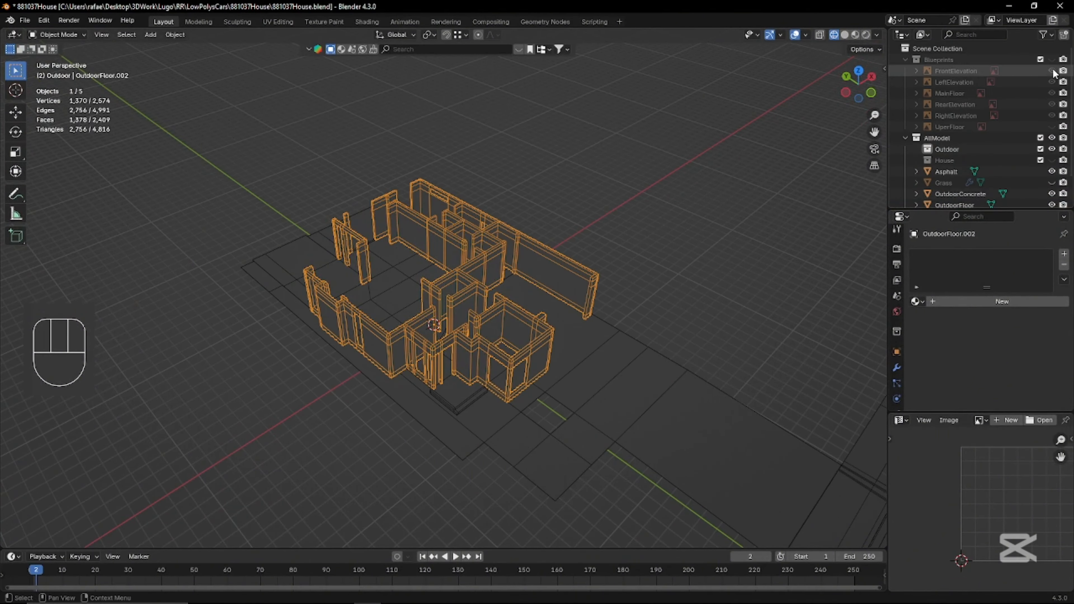
pyautogui.press('z')
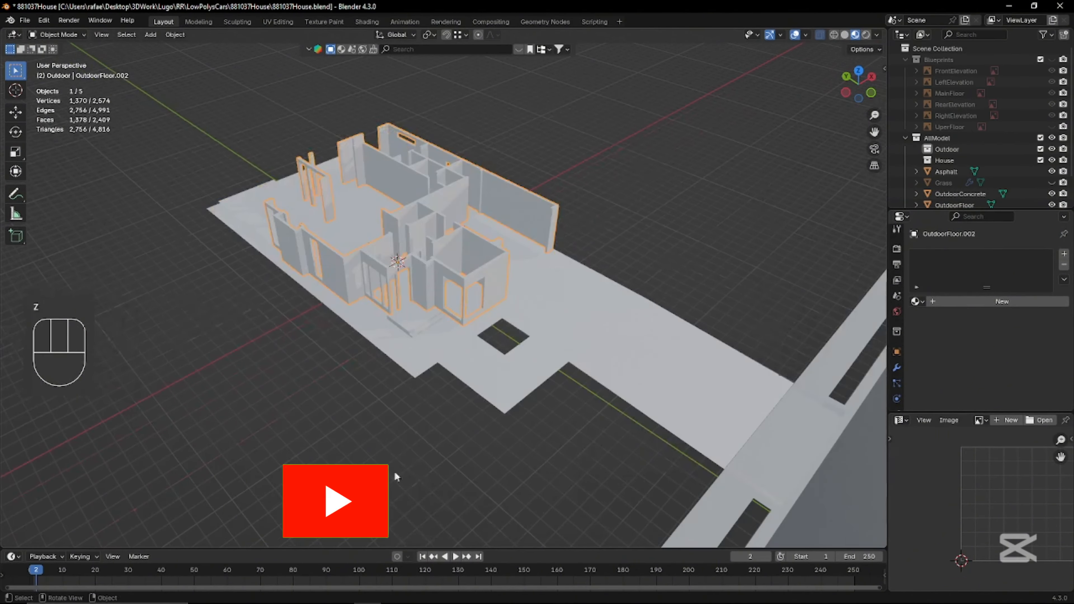
# Unhide the Grass terrain and inspect the house walls and openings from several angles
pyautogui.click(413, 441)
pyautogui.moveTo(416, 433)
pyautogui.mouseDown(button='middle')
pyautogui.moveTo(350, 335)
pyautogui.moveTo(444, 407)
pyautogui.moveTo(465, 410)
pyautogui.mouseUp(button='middle')
pyautogui.scroll(6, 351, 331)
pyautogui.scroll(-1, 446, 411)
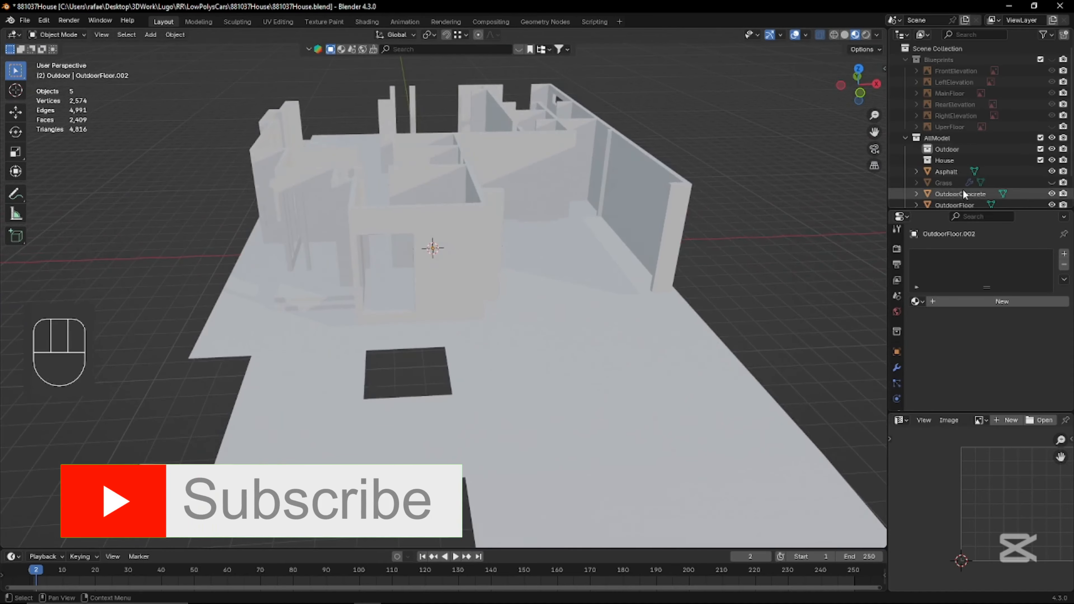
pyautogui.click(1053, 183)
pyautogui.scroll(-6, 364, 319)
pyautogui.moveTo(364, 319); pyautogui.dragTo(414, 352, button='middle')
pyautogui.scroll(4, 473, 290)
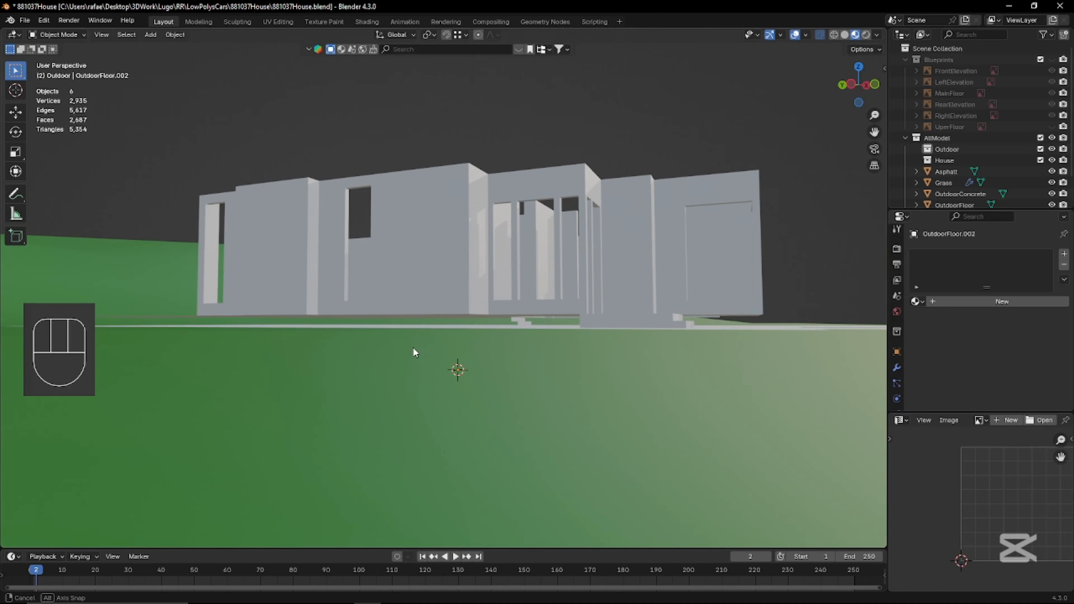
pyautogui.scroll(2, 955, 166)
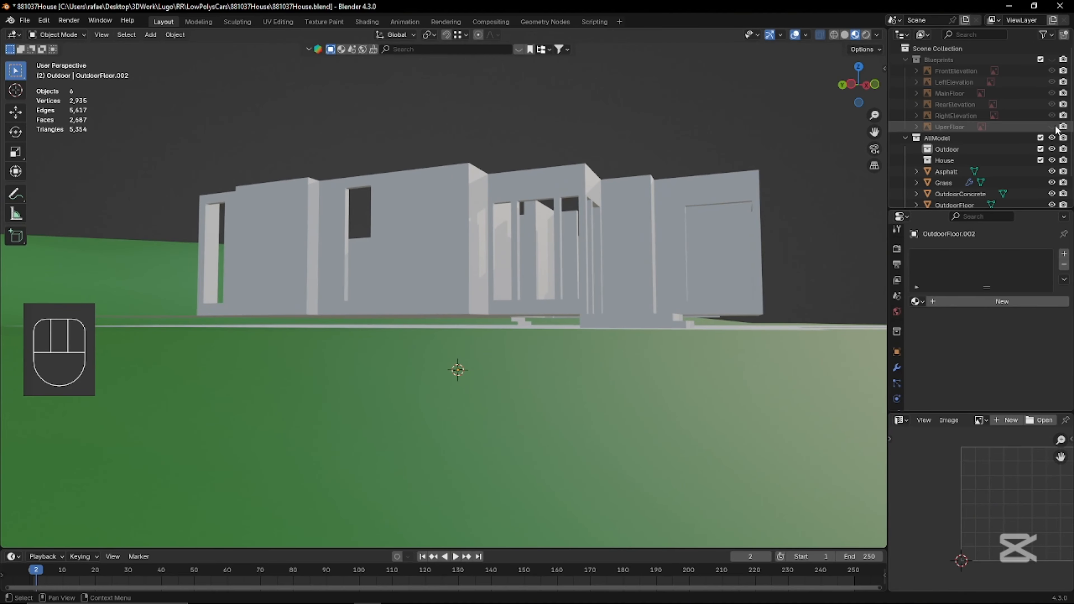
pyautogui.moveTo(634, 265); pyautogui.dragTo(523, 292, button='middle')
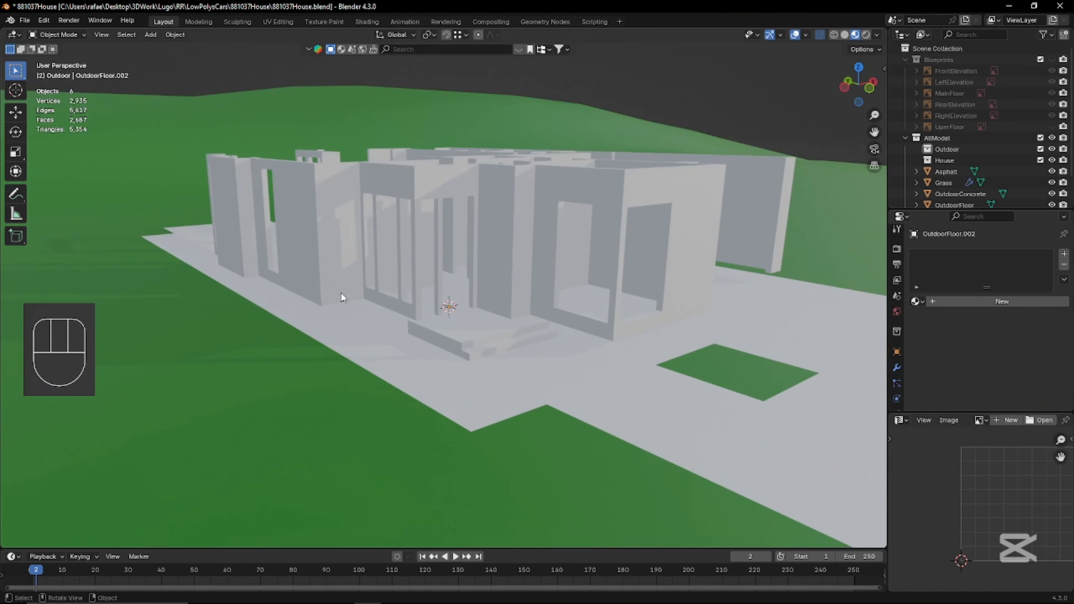
# Select the bottom vertices of all walls in front X-ray view and move them along Z to meet the floor
pyautogui.press('Tab')
pyautogui.press('Tab')
pyautogui.press('Tab')
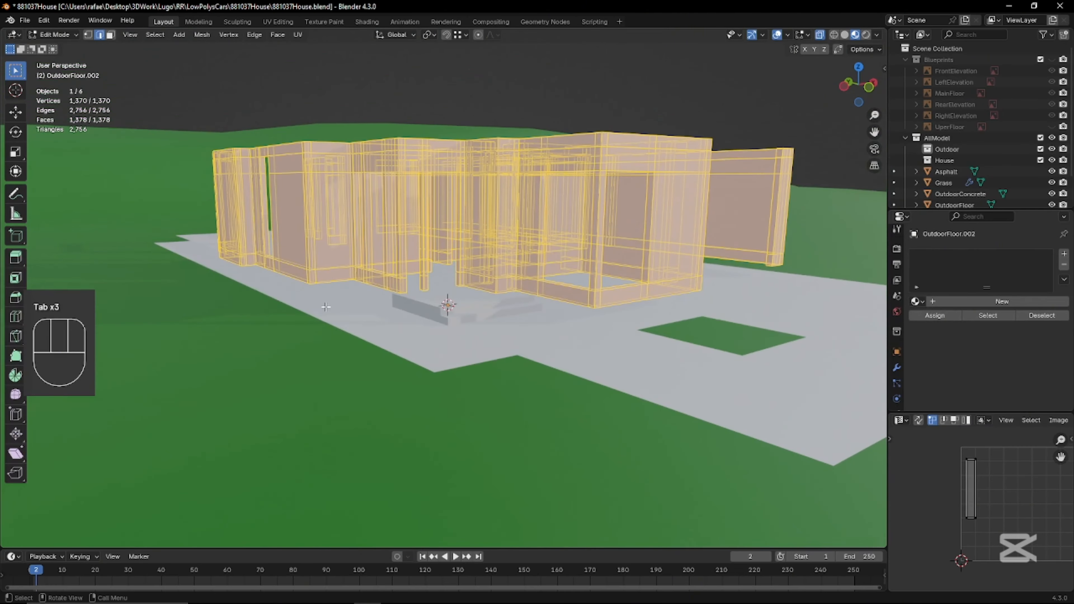
pyautogui.press('KP_1')
pyautogui.press('Tab')
pyautogui.press('Tab')
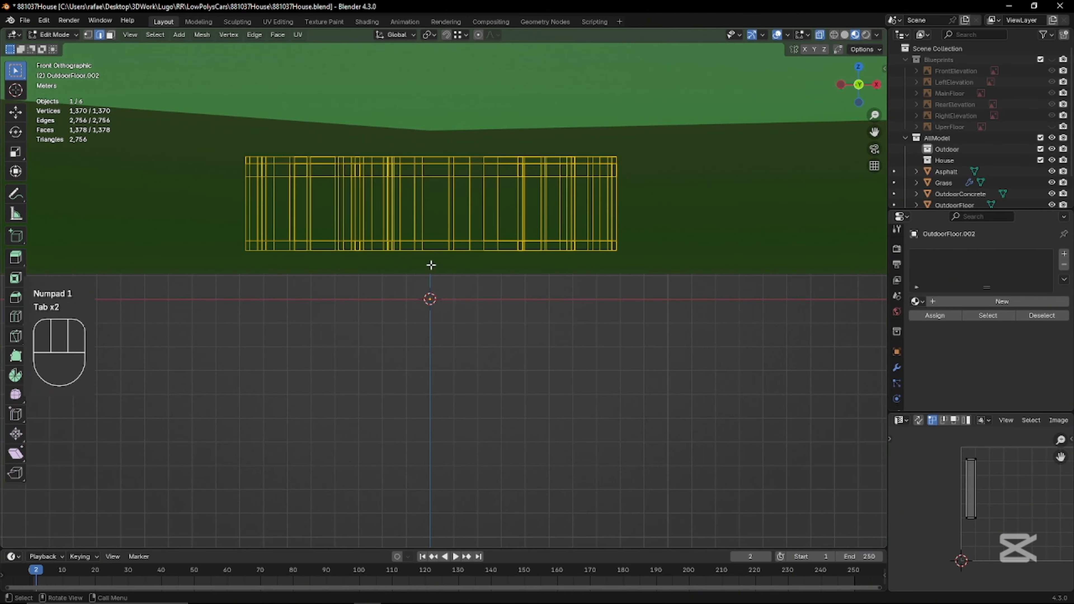
pyautogui.moveTo(373, 257); pyautogui.dragTo(237, 246)
pyautogui.press('g')
pyautogui.press('z')
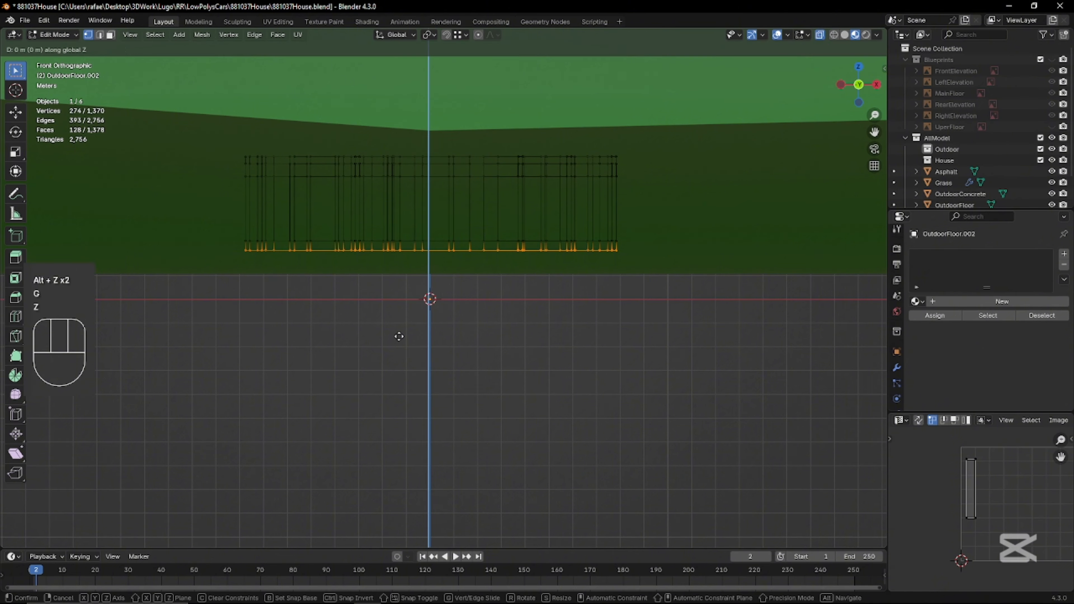
pyautogui.click(412, 358)
pyautogui.hotkey('alt', 'z')
pyautogui.moveTo(416, 355); pyautogui.dragTo(388, 321, button='middle')
pyautogui.press('Tab')
# Edit the OutdoorFloor.001 slab and move its edge line under the rear wall about 0.106 m along Y with snapping
pyautogui.click(421, 324)
pyautogui.press('Tab')
pyautogui.press('Tab')
pyautogui.click(467, 370)
pyautogui.press('Tab')
pyautogui.press('2')
pyautogui.keyDown('alt'); pyautogui.keyDown('shift'); pyautogui.click(288, 352); pyautogui.keyUp('shift'); pyautogui.keyUp('alt')
pyautogui.keyDown('ctrl'); pyautogui.moveTo(312, 341); pyautogui.dragTo(345, 350, button='middle'); pyautogui.keyUp('ctrl')
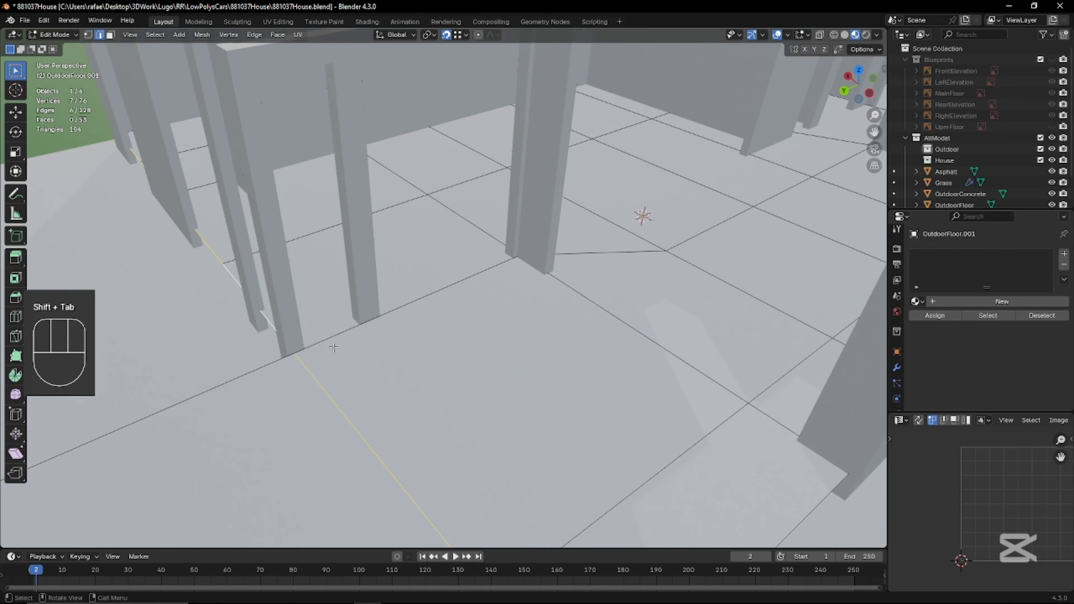
pyautogui.press('g')
pyautogui.press('y')
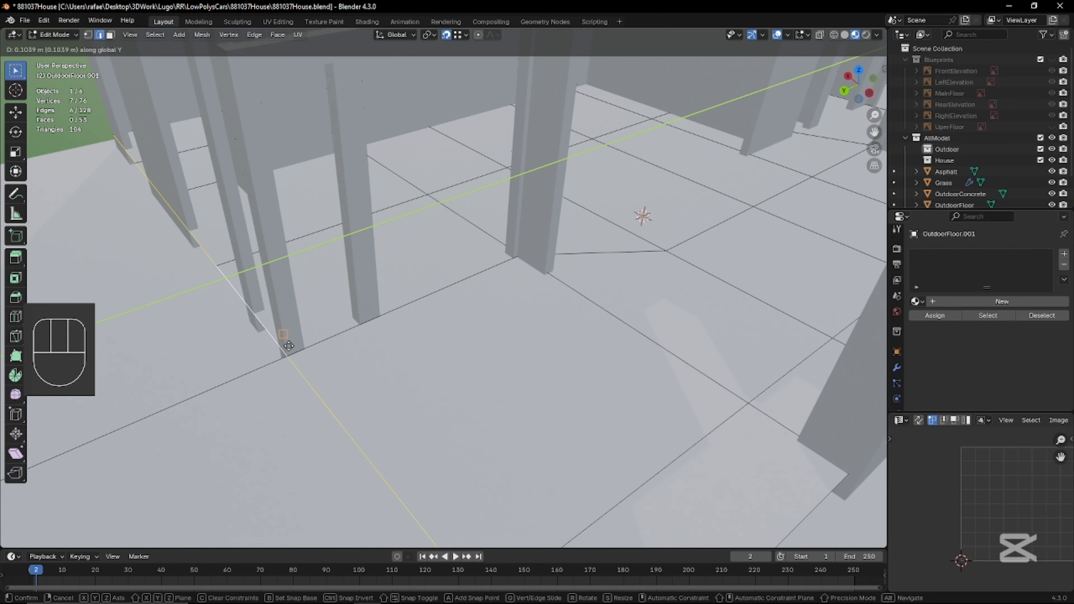
pyautogui.click(289, 345)
# Shift the floor edge line under the rear wall back about 0.089 m along Y to align with the wall bases
pyautogui.scroll(-4, 369, 350)
pyautogui.moveTo(404, 356); pyautogui.dragTo(431, 347, button='middle')
pyautogui.moveTo(559, 371); pyautogui.dragTo(583, 372, button='middle')
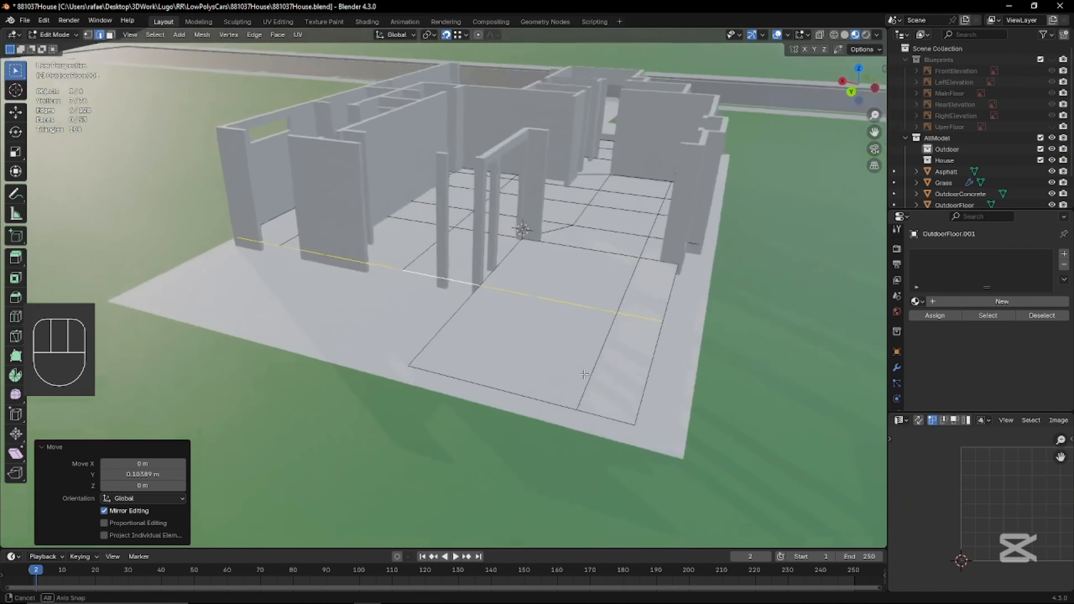
pyautogui.scroll(4, 506, 445)
pyautogui.press('g')
pyautogui.press('y')
pyautogui.click(511, 444)
pyautogui.scroll(-6, 511, 444)
pyautogui.moveTo(511, 427); pyautogui.dragTo(504, 401, button='middle')
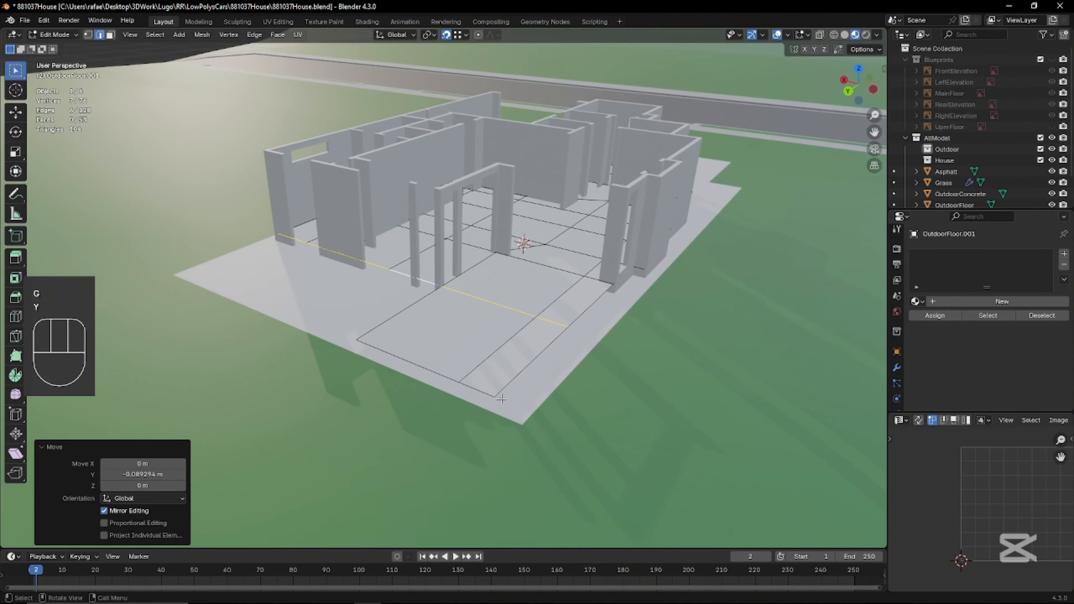
# Finish editing the floor slab, save the house file and review the whole model on its terrain
pyautogui.press('2')
pyautogui.click(478, 391)
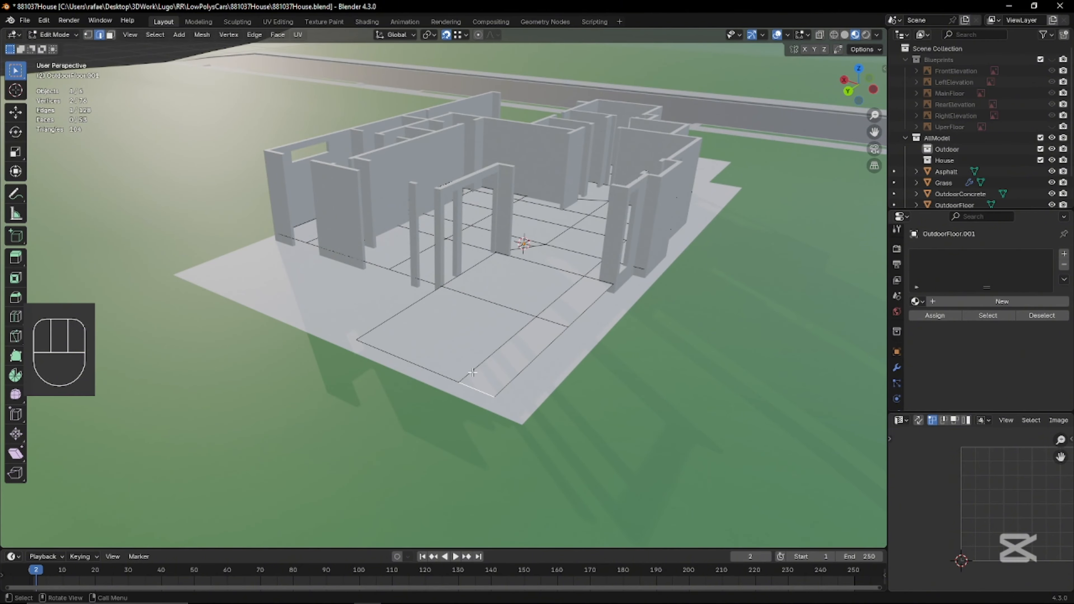
pyautogui.press('Tab')
pyautogui.scroll(-5, 481, 308)
pyautogui.moveTo(481, 307); pyautogui.dragTo(321, 301, button='middle')
pyautogui.scroll(-5, 491, 295)
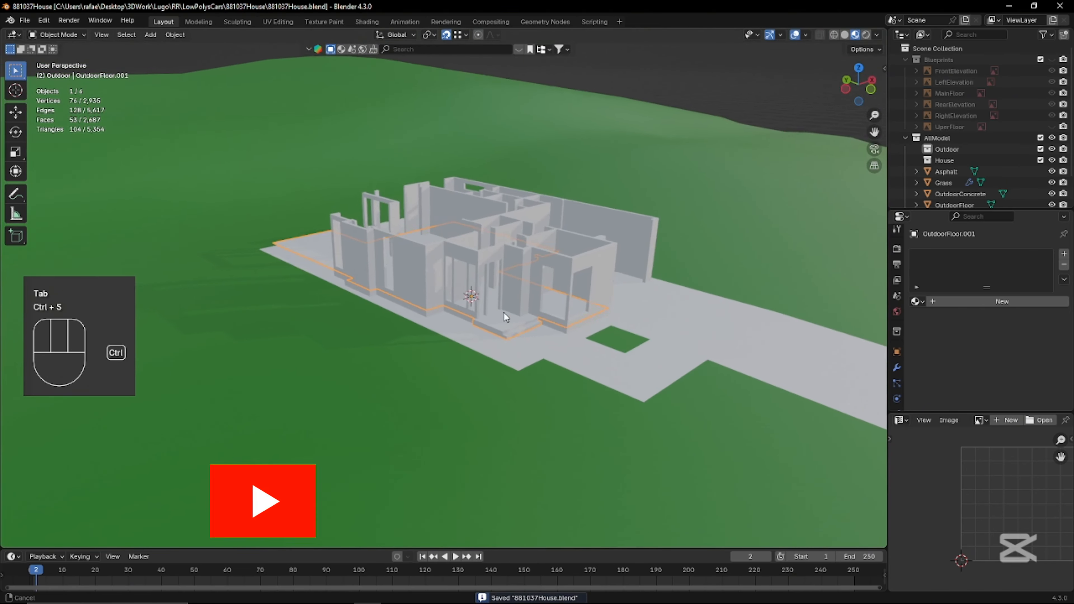
pyautogui.moveTo(510, 335); pyautogui.dragTo(568, 223, button='middle')
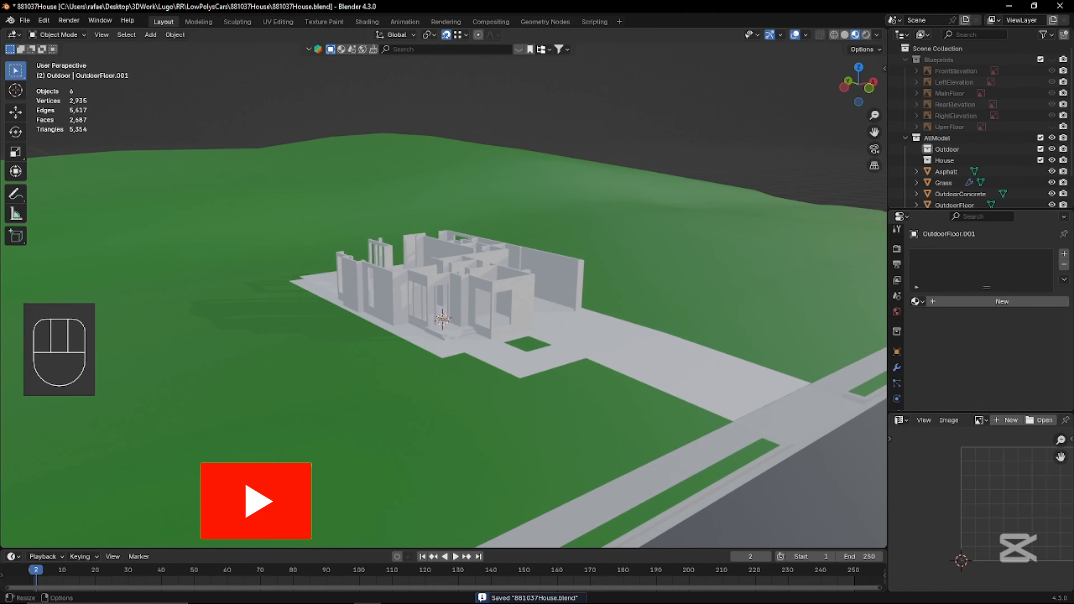